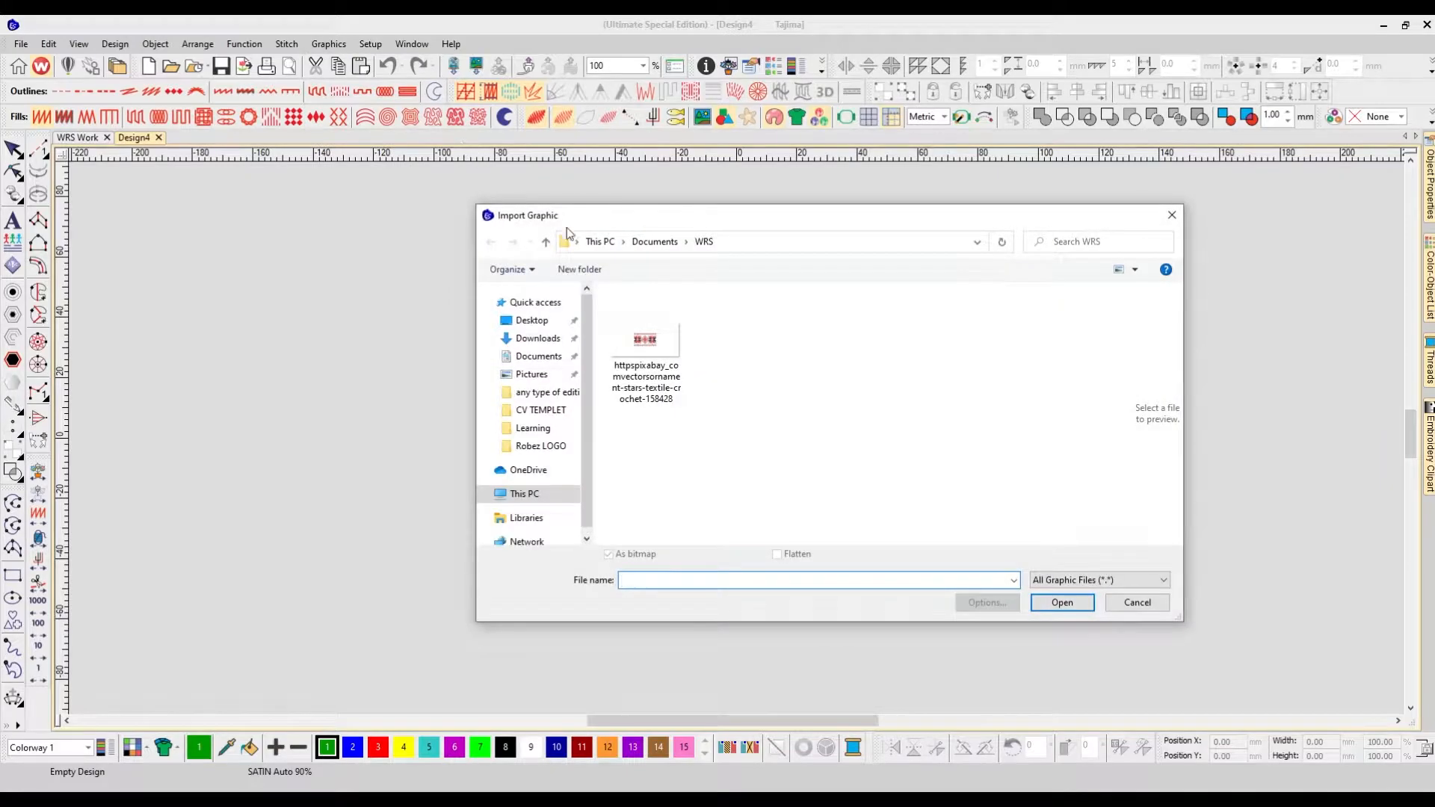
Step: Import the stars textile crochet ornament image as a bitmap and crop it to a rectangle closely around the pattern
{"action": "double_click", "coordinate": [649, 338]}
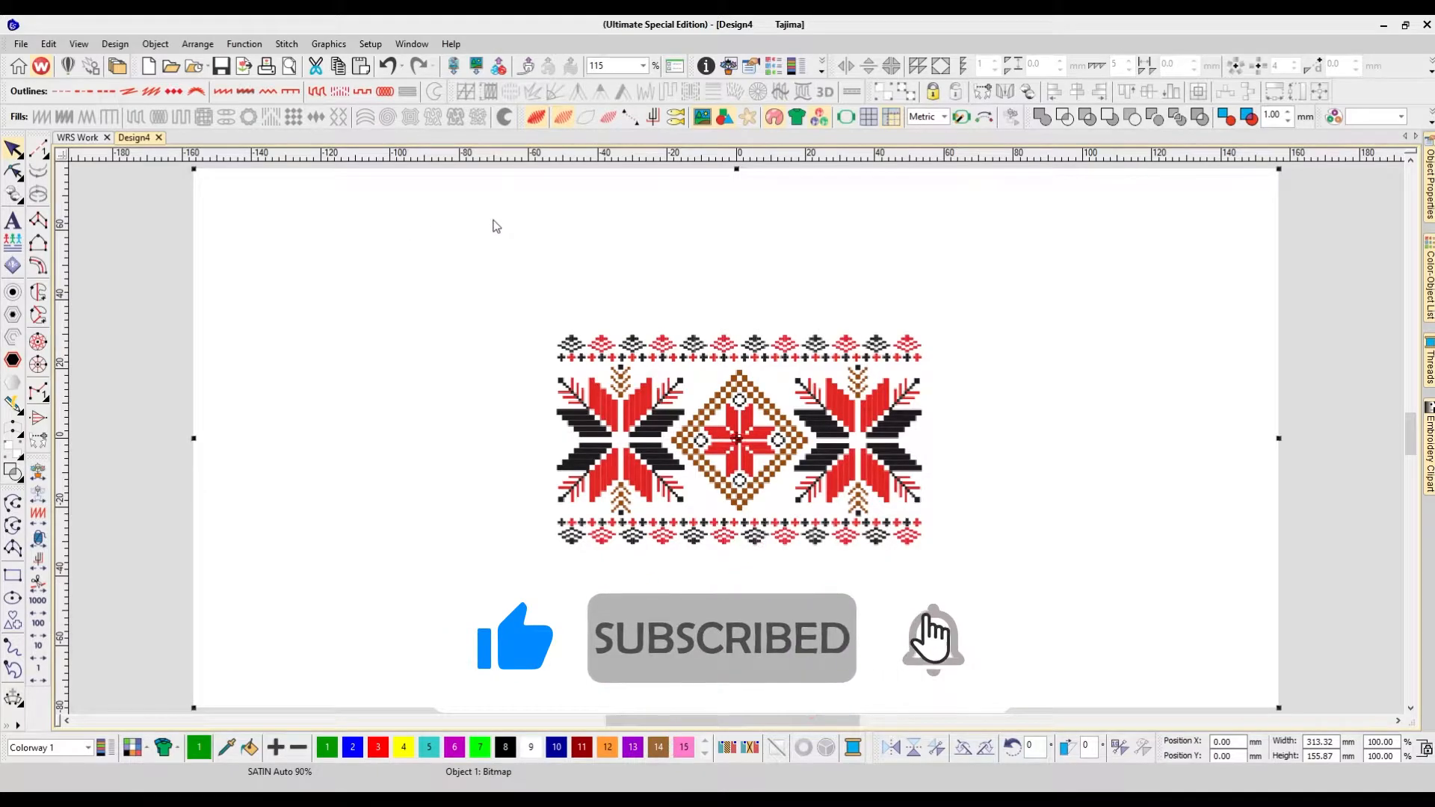
{"action": "left_click", "coordinate": [338, 46]}
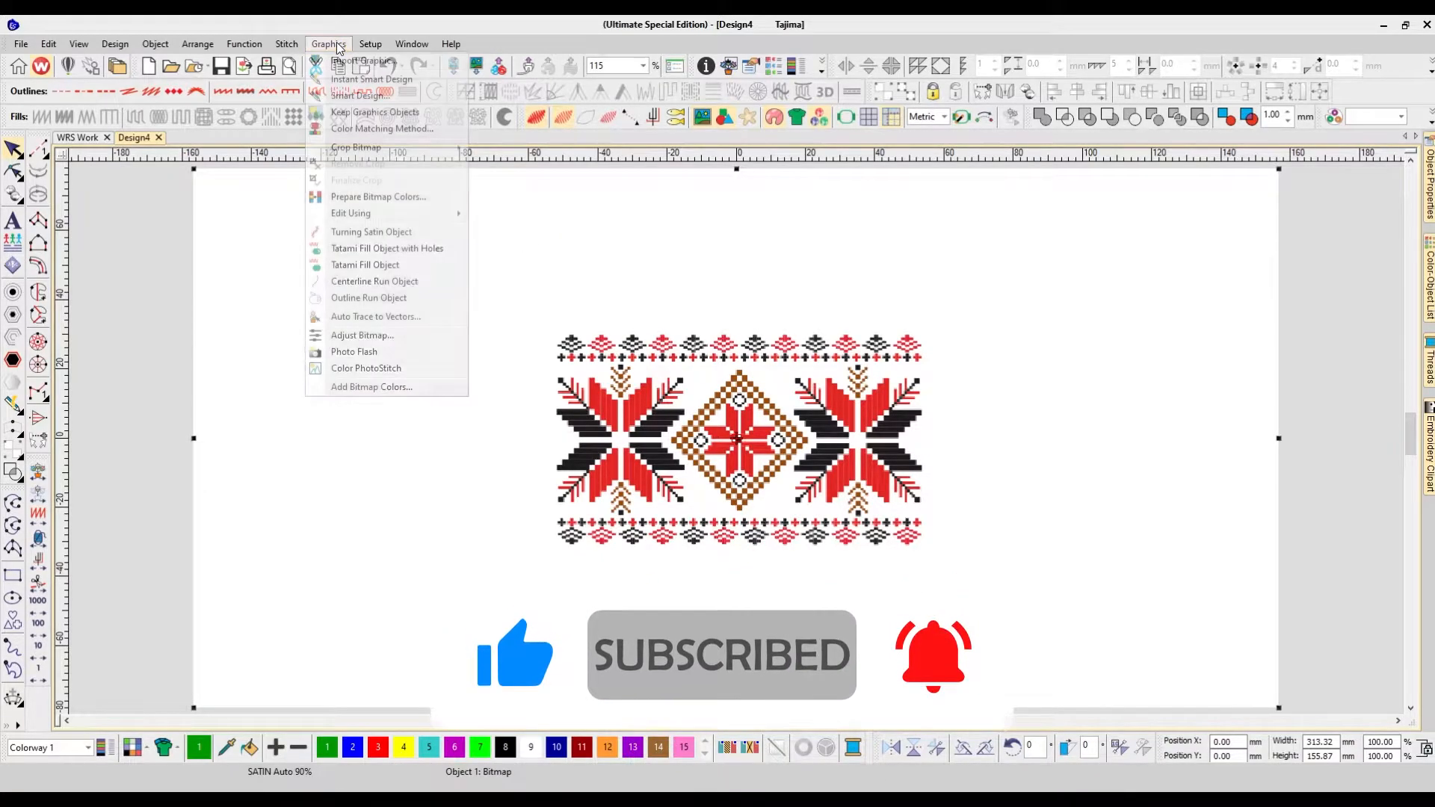
{"action": "mouse_move", "coordinate": [370, 148]}
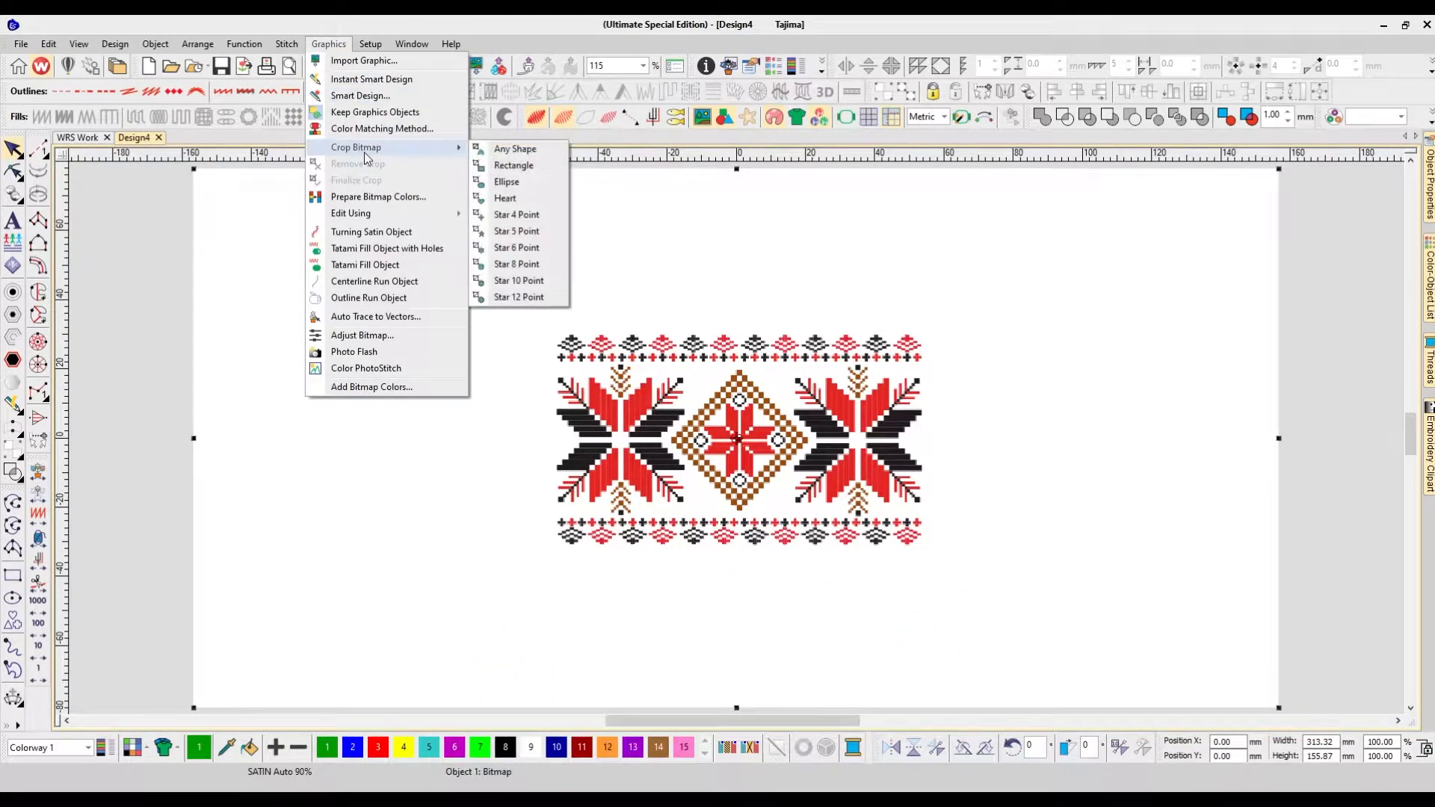
{"action": "left_click", "coordinate": [497, 166]}
{"action": "left_click_drag", "start_coordinate": [540, 325], "coordinate": [935, 554]}
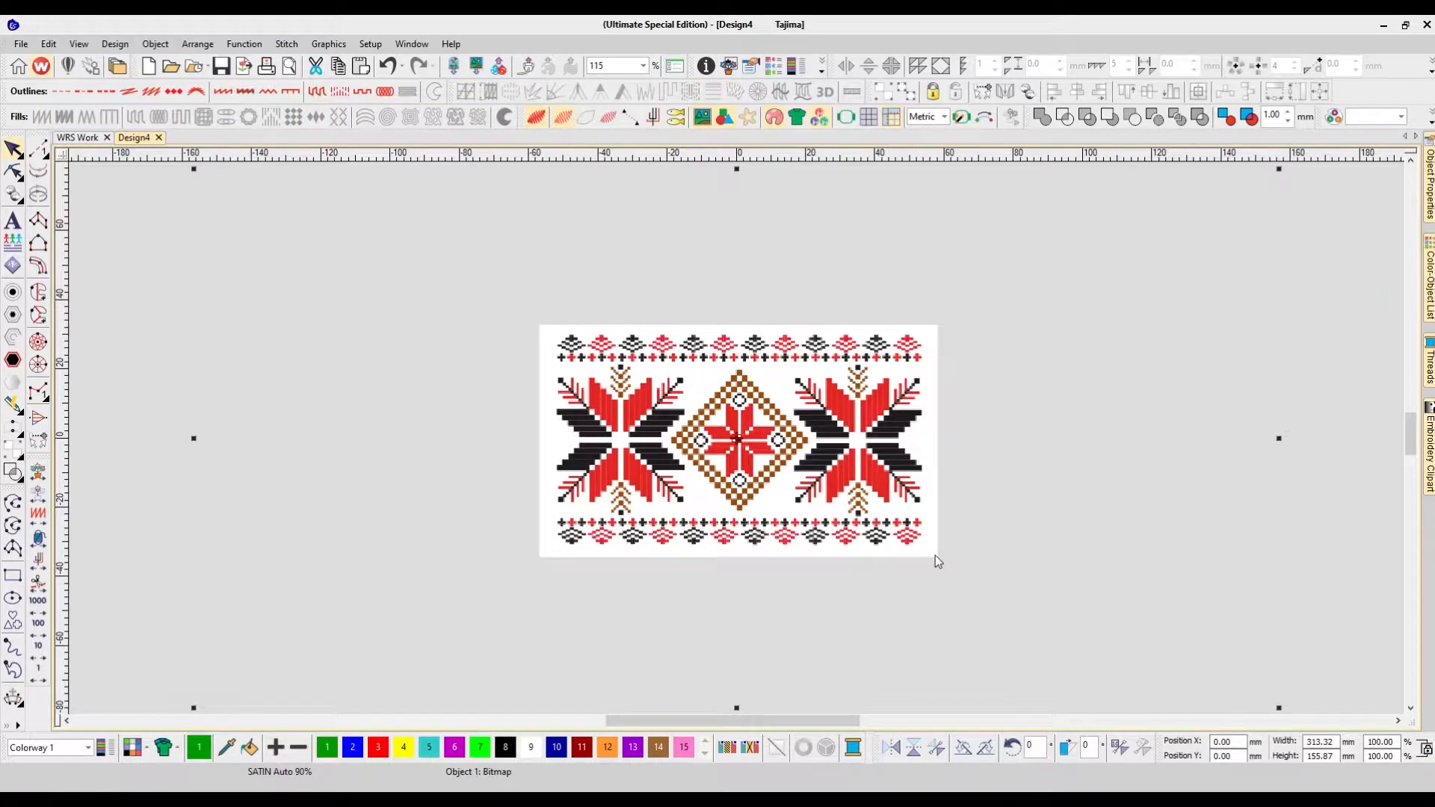
Step: Finalize the bitmap's crop and fit the cropped ornament in the view
{"action": "key", "text": "shift+z"}
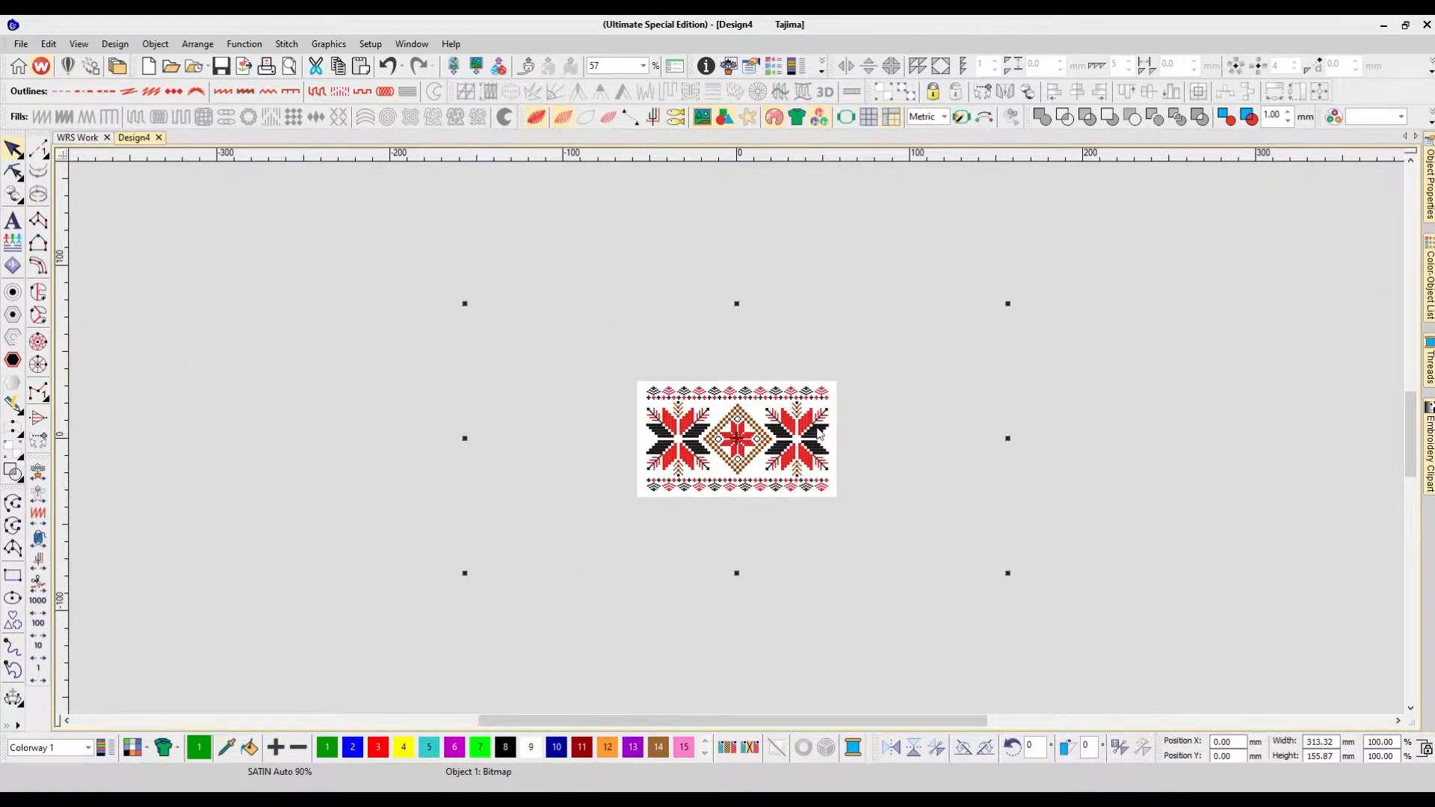
{"action": "left_click_drag", "start_coordinate": [813, 429], "coordinate": [805, 427]}
{"action": "key", "text": "ctrl+z"}
{"action": "left_click", "coordinate": [329, 44]}
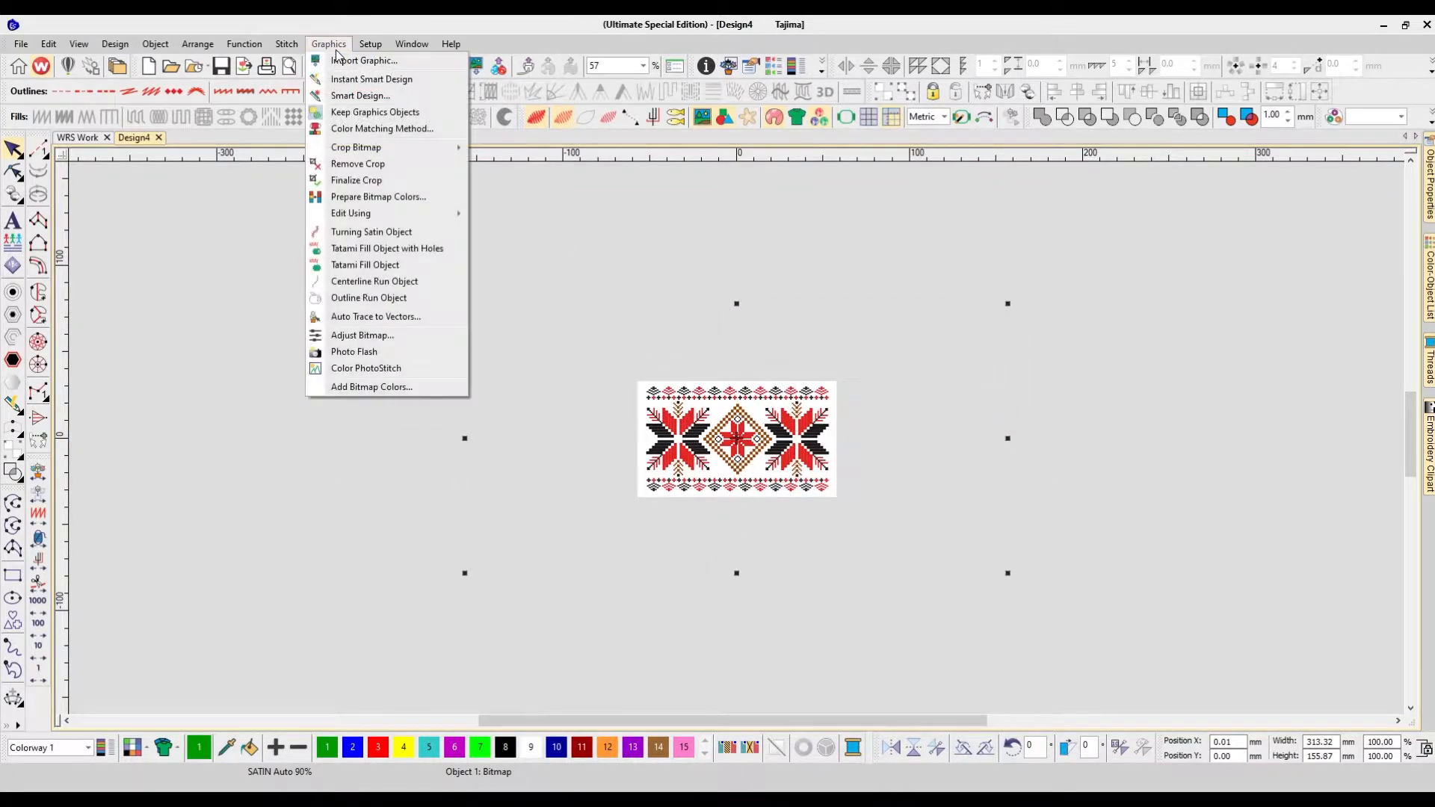
{"action": "left_click", "coordinate": [356, 182]}
{"action": "key", "text": "0"}
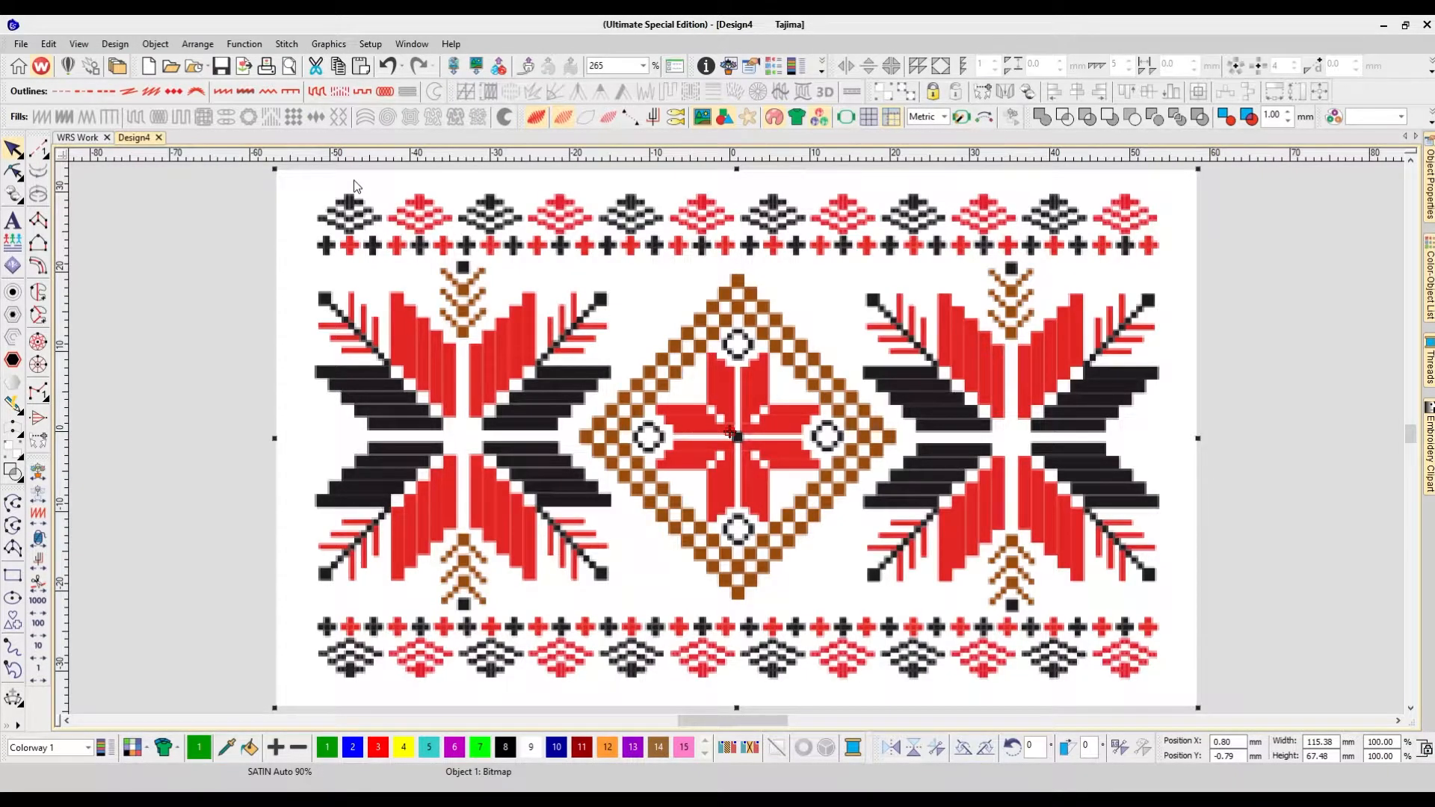
{"action": "key", "text": "Escape"}
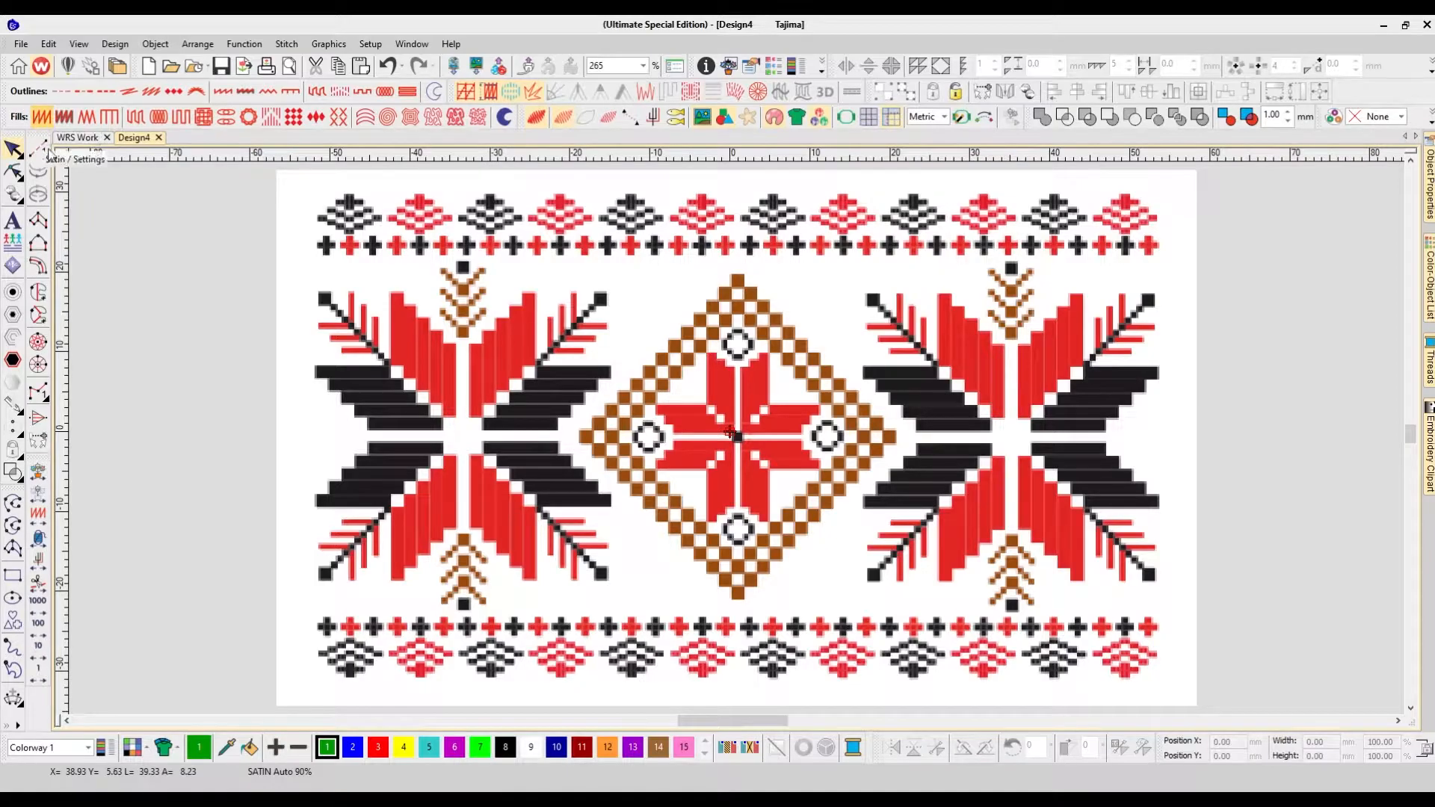
Step: Draw a rectangle about 1.64 × 9.42 mm over the innermost red bar of the right star's upper-right petal
{"action": "left_click", "coordinate": [13, 575]}
{"action": "scroll", "coordinate": [1077, 344], "scroll_direction": "up", "scroll_amount": 1}
{"action": "scroll", "coordinate": [1031, 336], "scroll_direction": "right", "scroll_amount": 6}
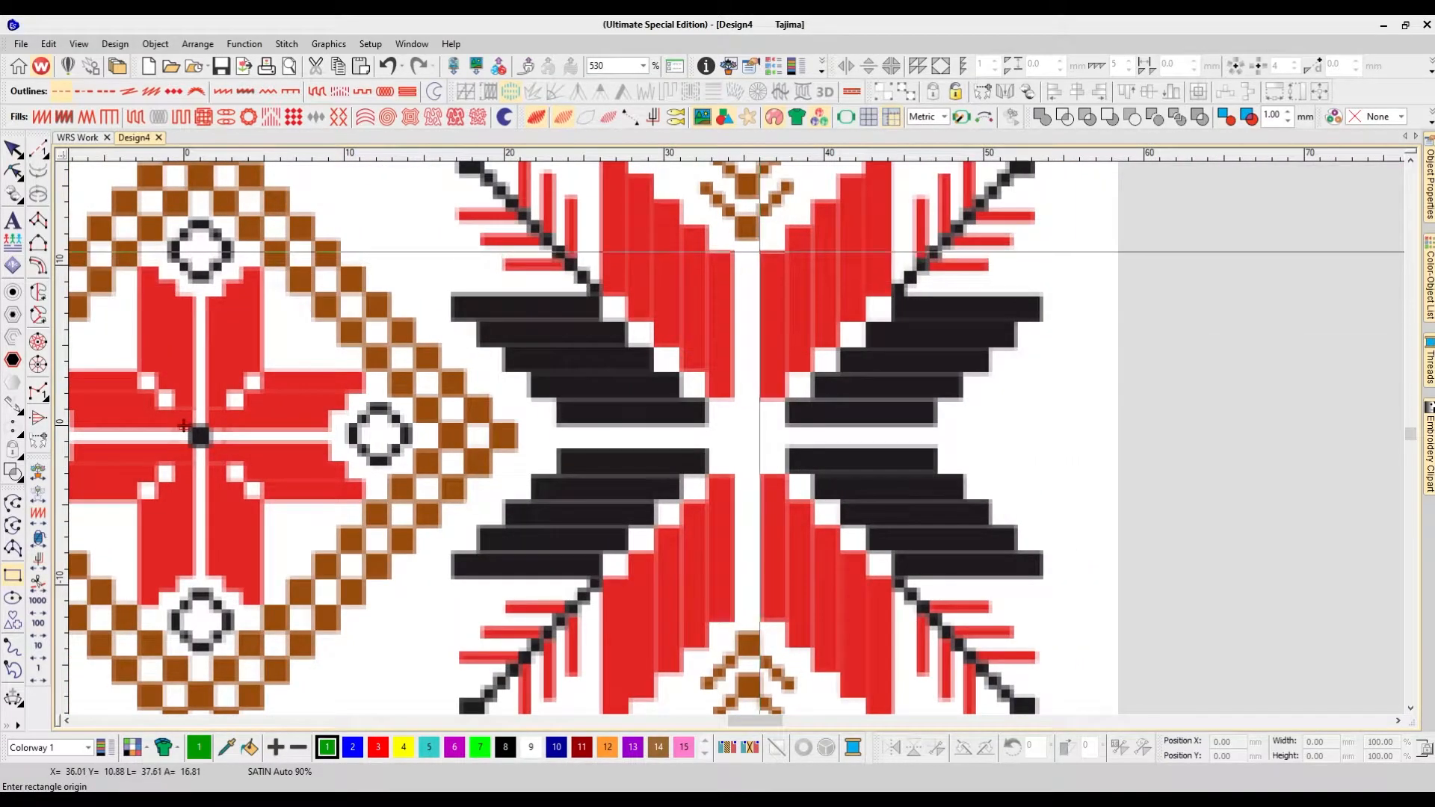
{"action": "left_click", "coordinate": [760, 251]}
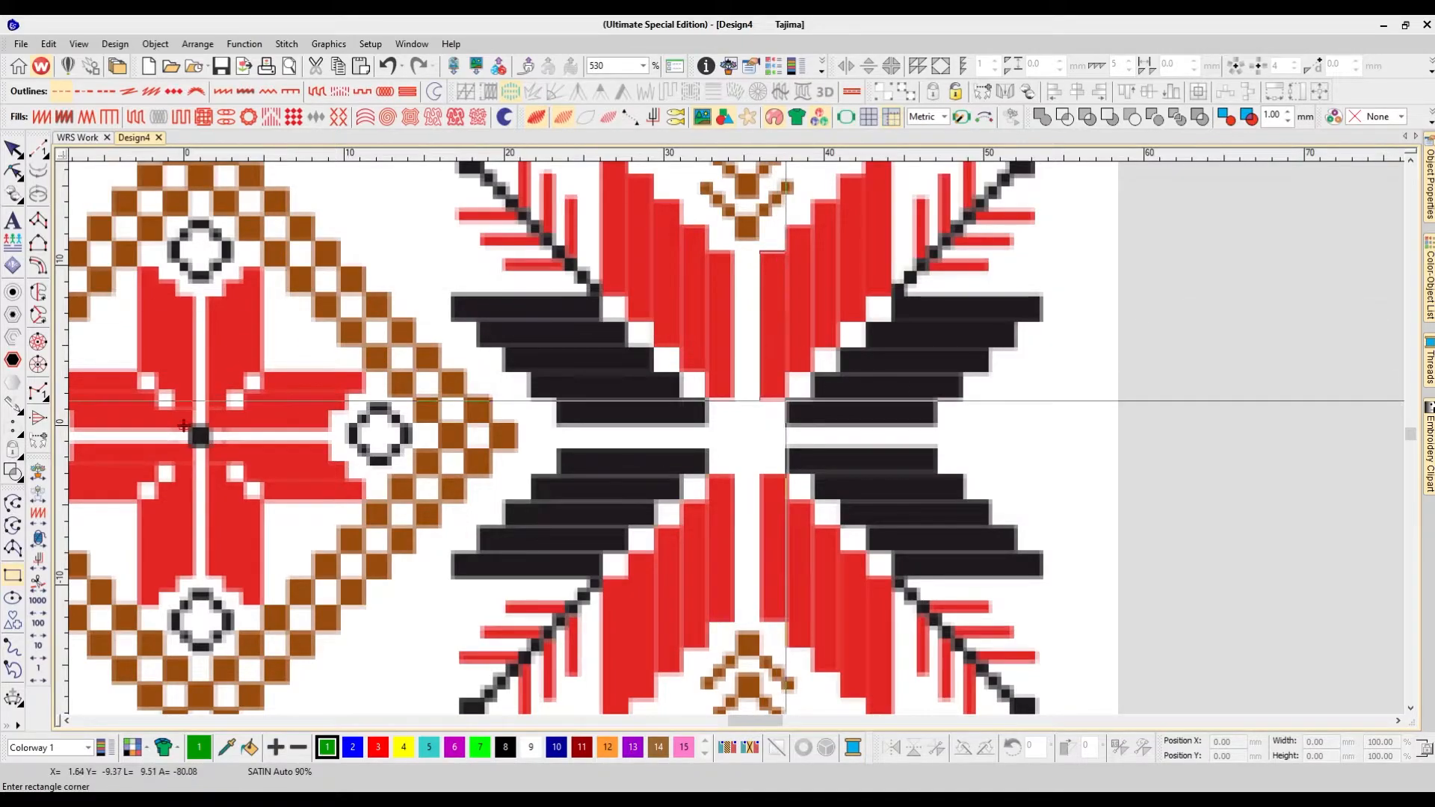
{"action": "left_click", "coordinate": [786, 402]}
{"action": "key", "text": "Escape"}
Step: Fill the drawn bar with satin and reshape its stitch angle so the stitches run across the bar's width
{"action": "left_click", "coordinate": [783, 281]}
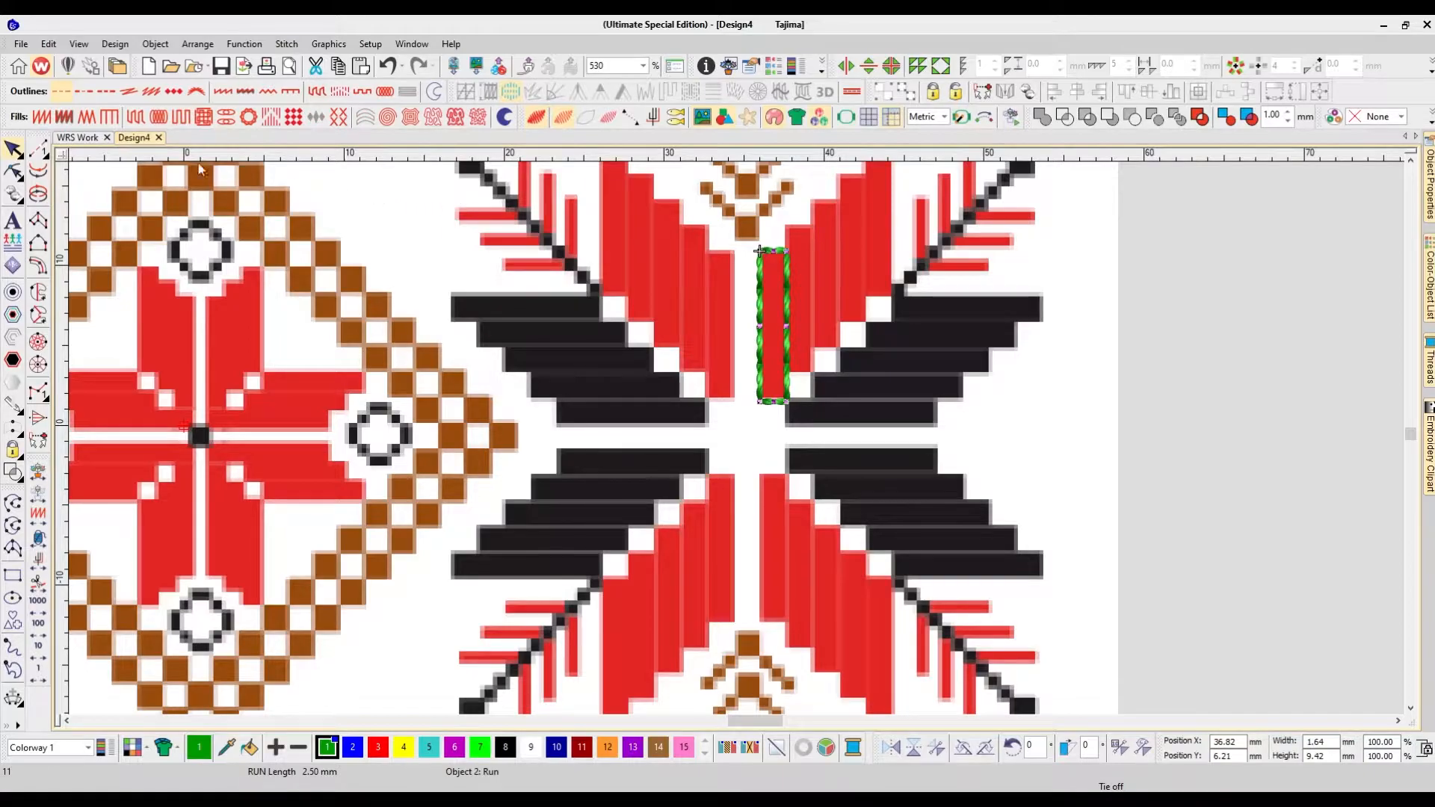
{"action": "left_click", "coordinate": [43, 118]}
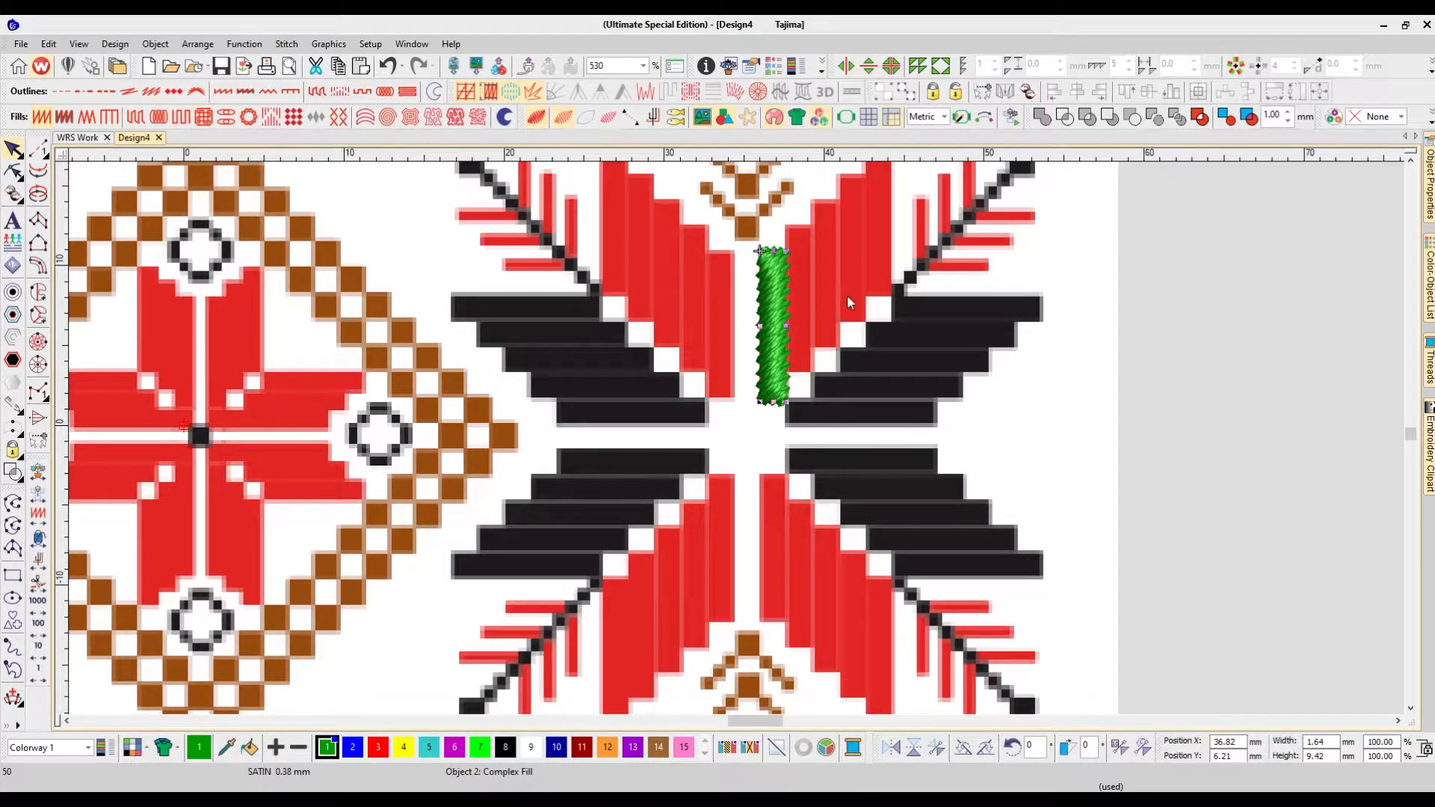
{"action": "scroll", "coordinate": [735, 349], "scroll_direction": "up", "scroll_amount": 1}
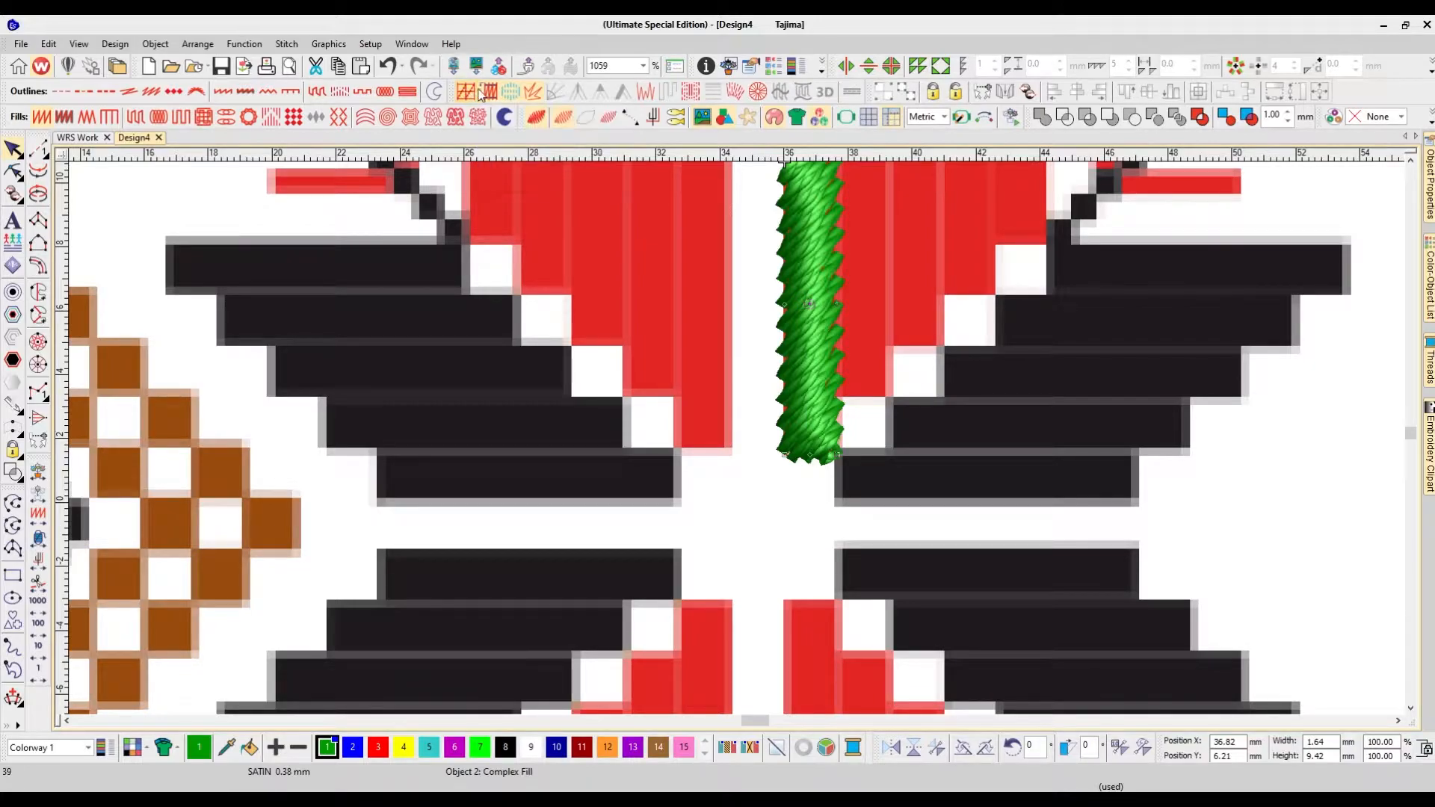
{"action": "scroll", "coordinate": [877, 330], "scroll_direction": "up", "scroll_amount": 1}
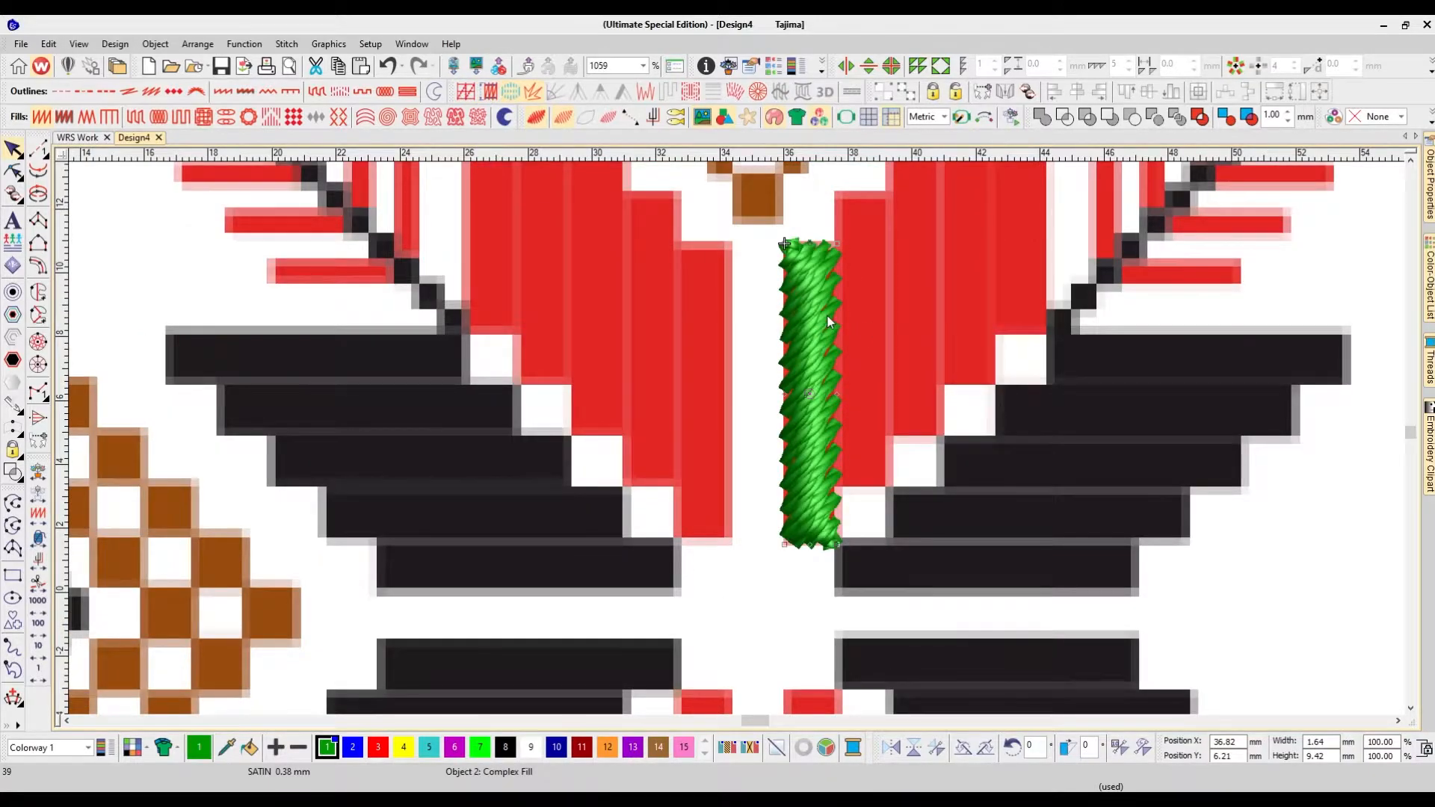
{"action": "key", "text": "h"}
{"action": "left_click_drag", "start_coordinate": [811, 498], "coordinate": [826, 544]}
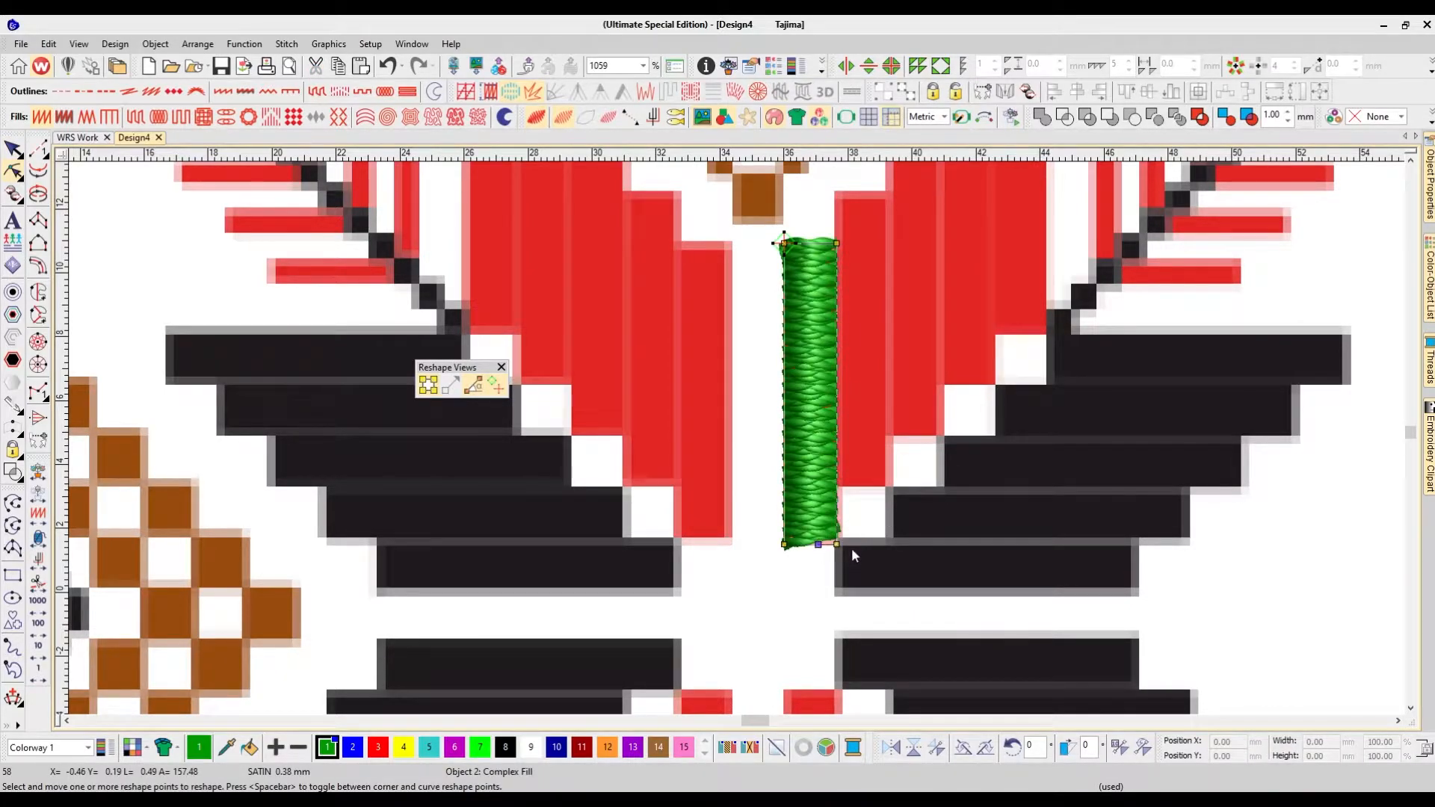
{"action": "key", "text": "Escape"}
Step: Try to place copies of the satin bar by hand over the four neighbouring red bars of the petal
{"action": "scroll", "coordinate": [801, 432], "scroll_direction": "down", "scroll_amount": 1}
{"action": "scroll", "coordinate": [764, 423], "scroll_direction": "up", "scroll_amount": 1}
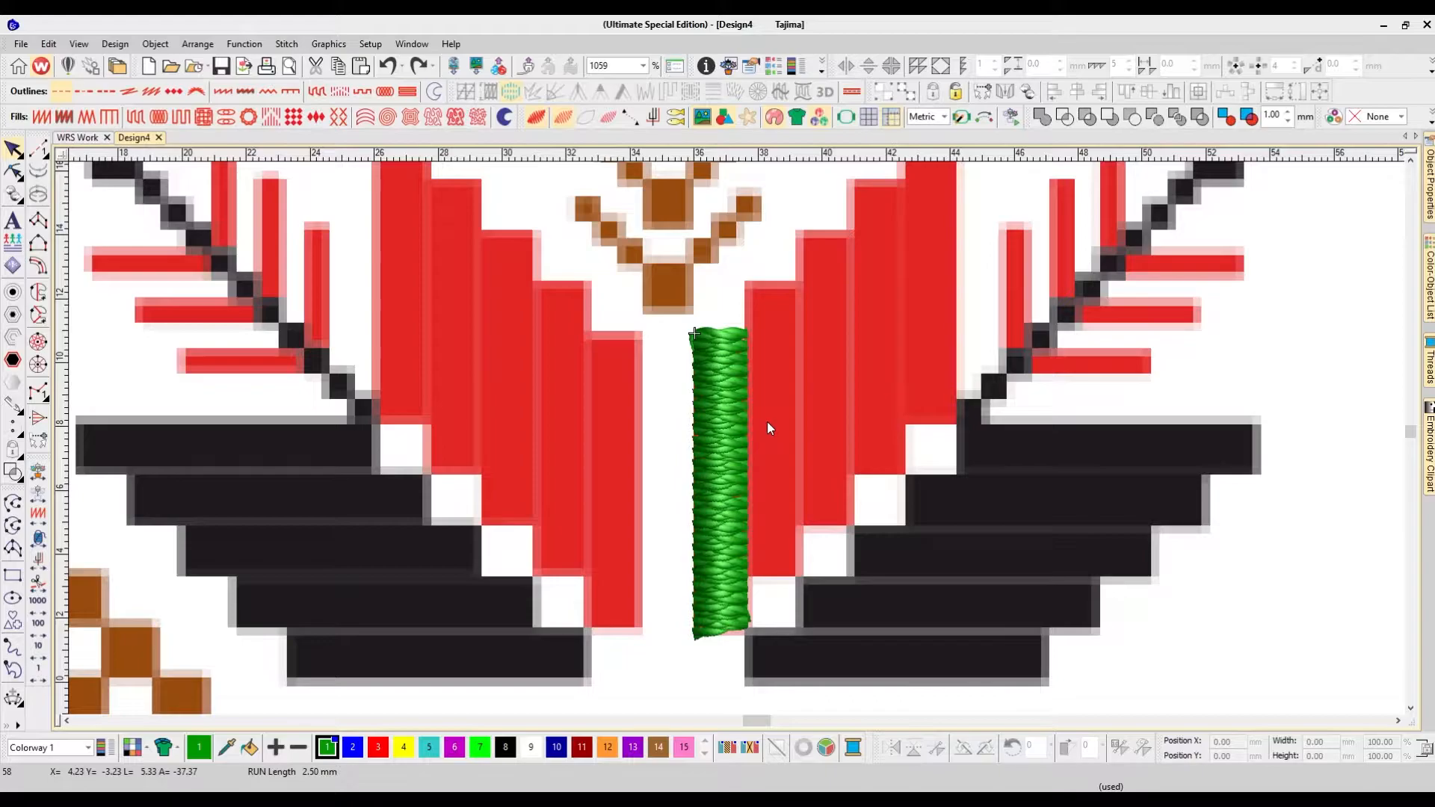
{"action": "scroll", "coordinate": [767, 420], "scroll_direction": "down", "scroll_amount": 1}
{"action": "scroll", "coordinate": [769, 503], "scroll_direction": "up", "scroll_amount": 1}
{"action": "scroll", "coordinate": [773, 493], "scroll_direction": "up", "scroll_amount": 1}
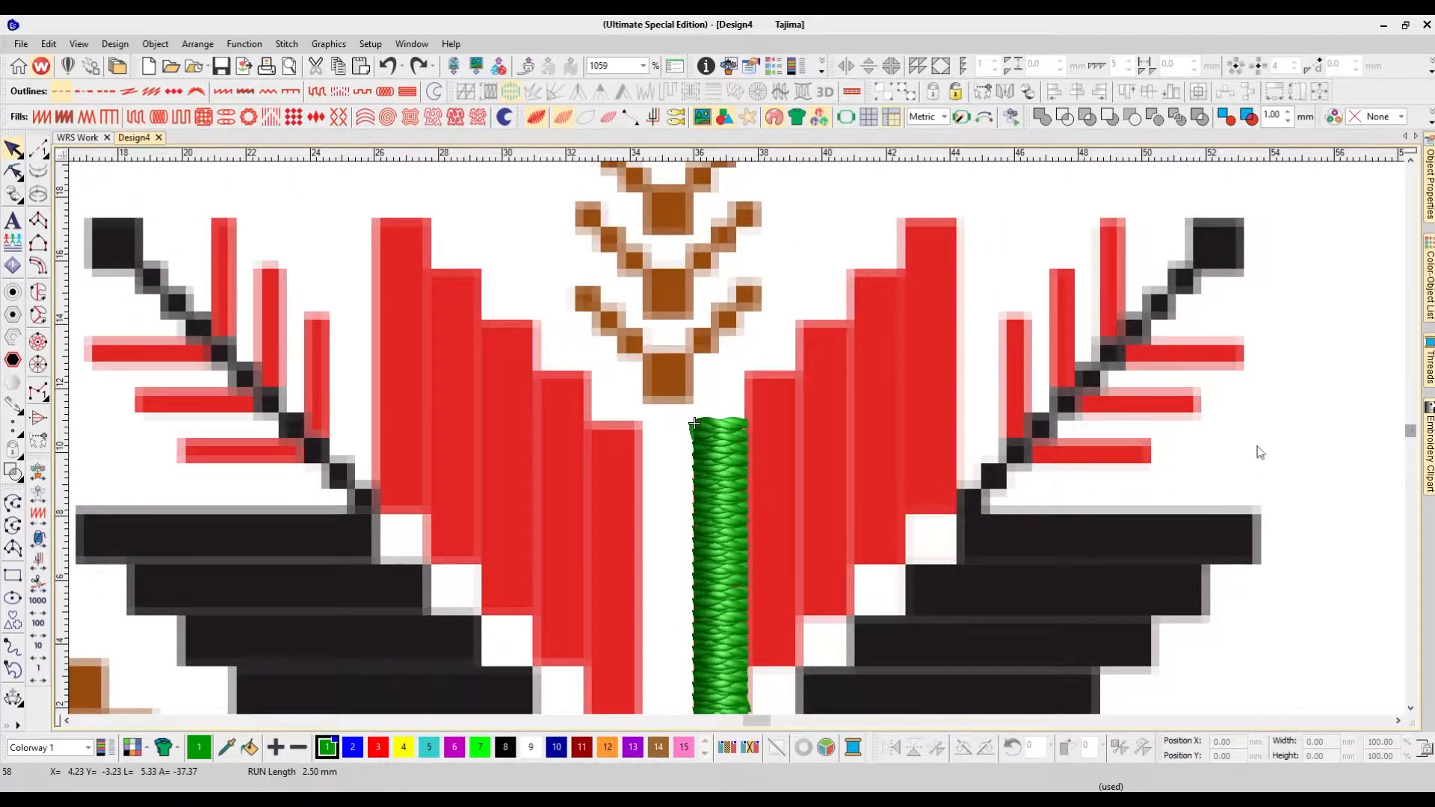
{"action": "scroll", "coordinate": [771, 533], "scroll_direction": "down", "scroll_amount": 1}
{"action": "left_click_drag", "start_coordinate": [725, 500], "coordinate": [881, 402]}
{"action": "scroll", "coordinate": [964, 489], "scroll_direction": "up", "scroll_amount": 1}
{"action": "left_click_drag", "start_coordinate": [870, 467], "coordinate": [924, 419]}
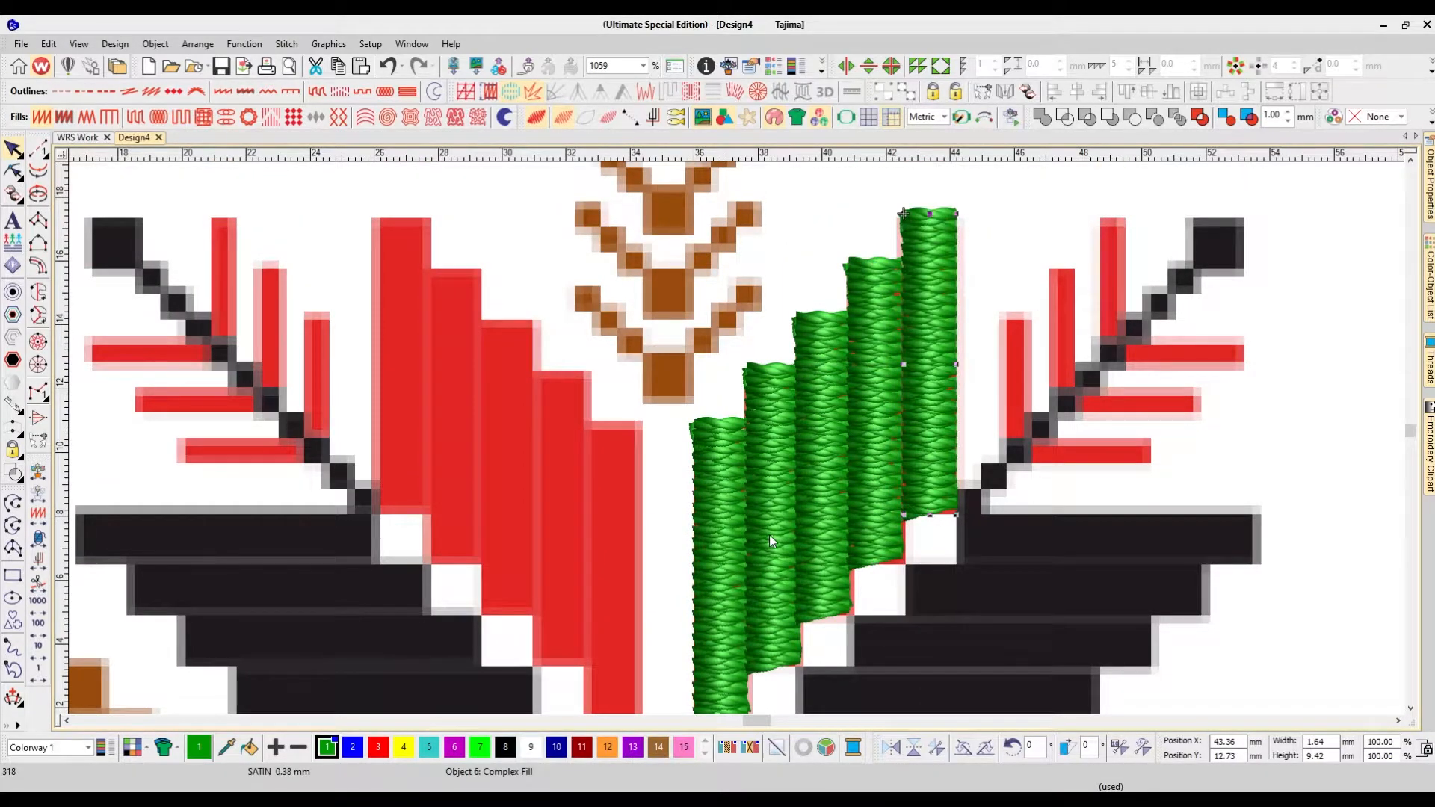
{"action": "left_click_drag", "start_coordinate": [877, 526], "coordinate": [879, 514]}
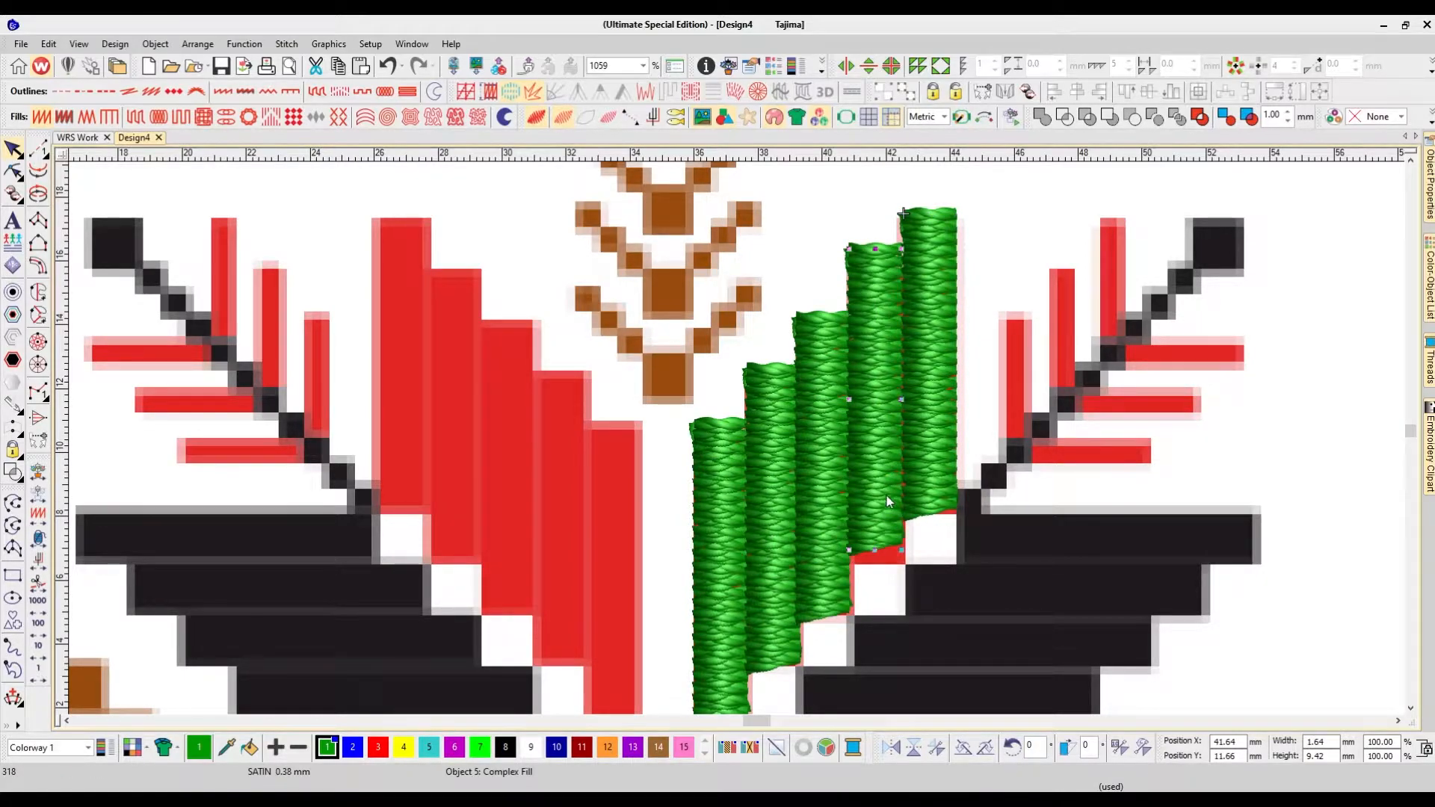
{"action": "scroll", "coordinate": [886, 521], "scroll_direction": "down", "scroll_amount": 2}
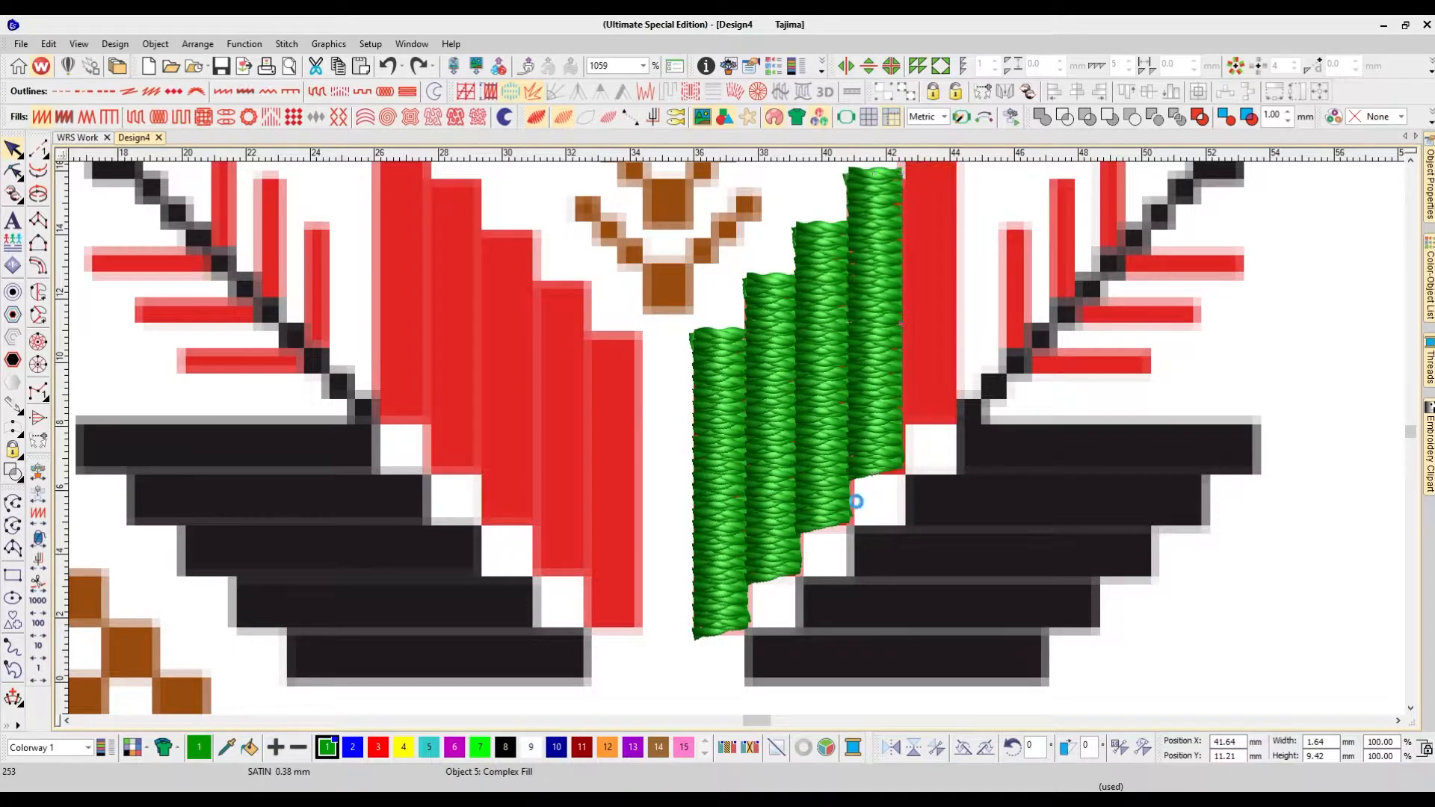
Step: Copy the satin bar onto the adjacent red bar and repeat the duplicate three times with the same offset to cover the petal
{"action": "left_click_drag", "start_coordinate": [723, 527], "coordinate": [776, 477]}
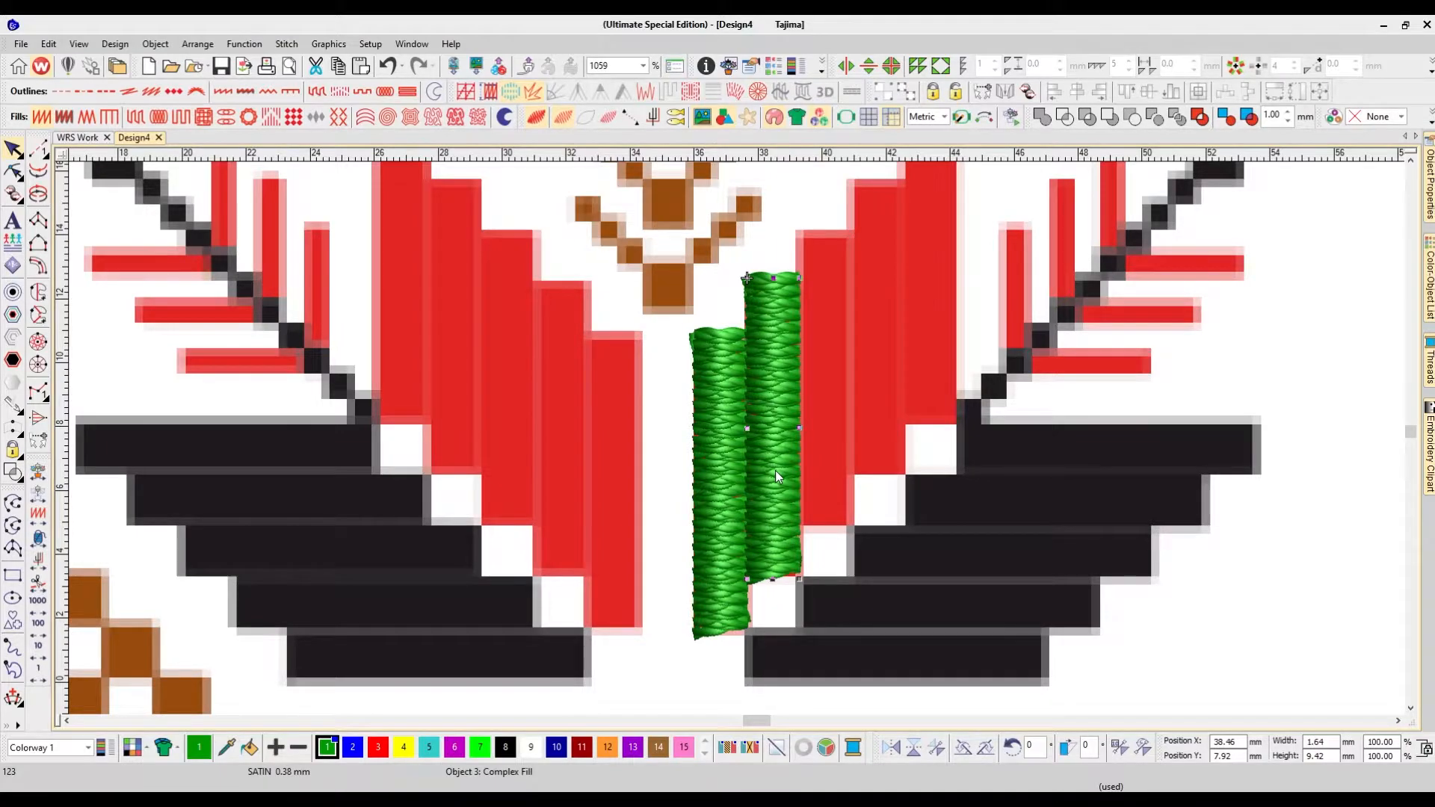
{"action": "key", "text": "ctrl+d"}
{"action": "key", "text": "ctrl+d"}
{"action": "key", "text": "ctrl+d"}
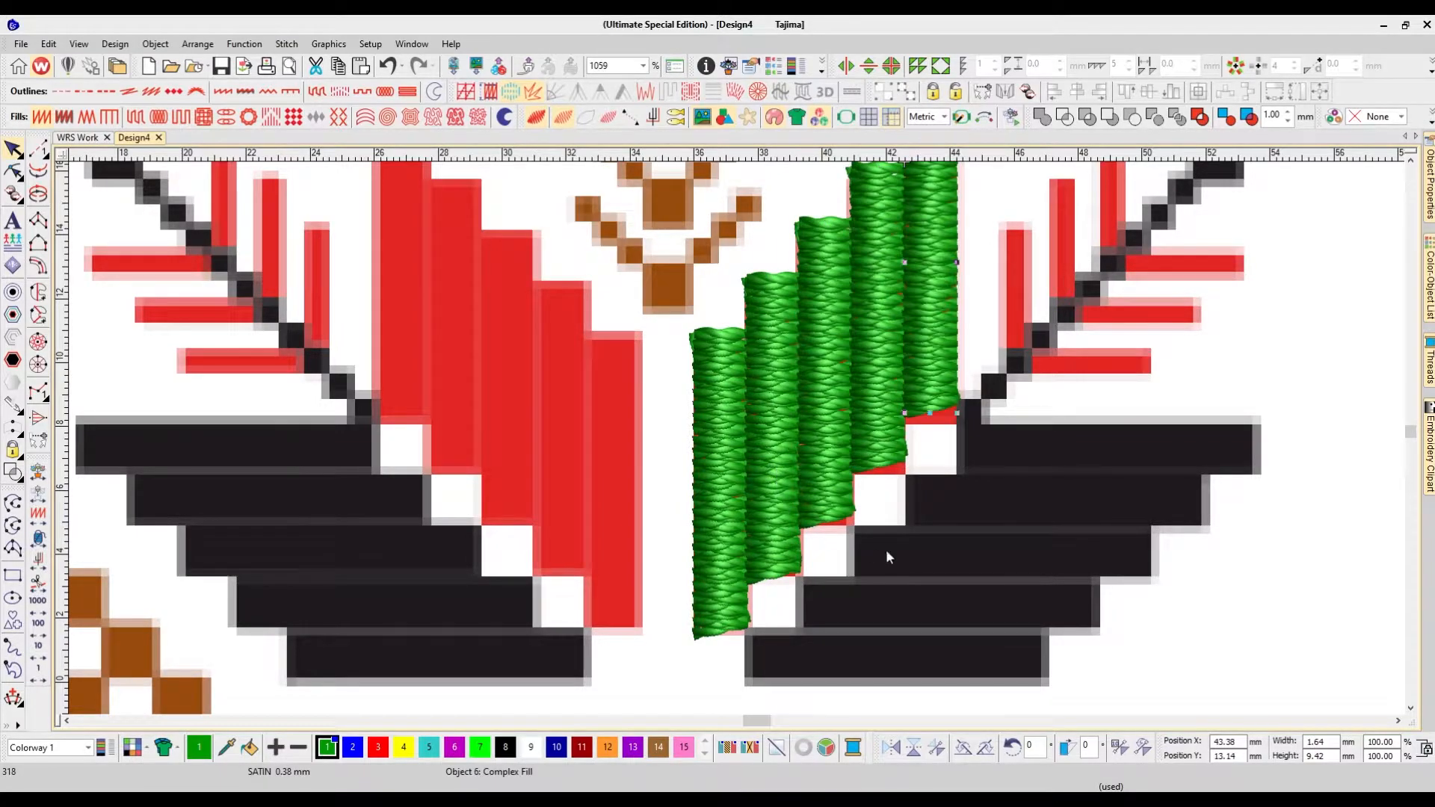
{"action": "scroll", "coordinate": [996, 558], "scroll_direction": "down", "scroll_amount": 3}
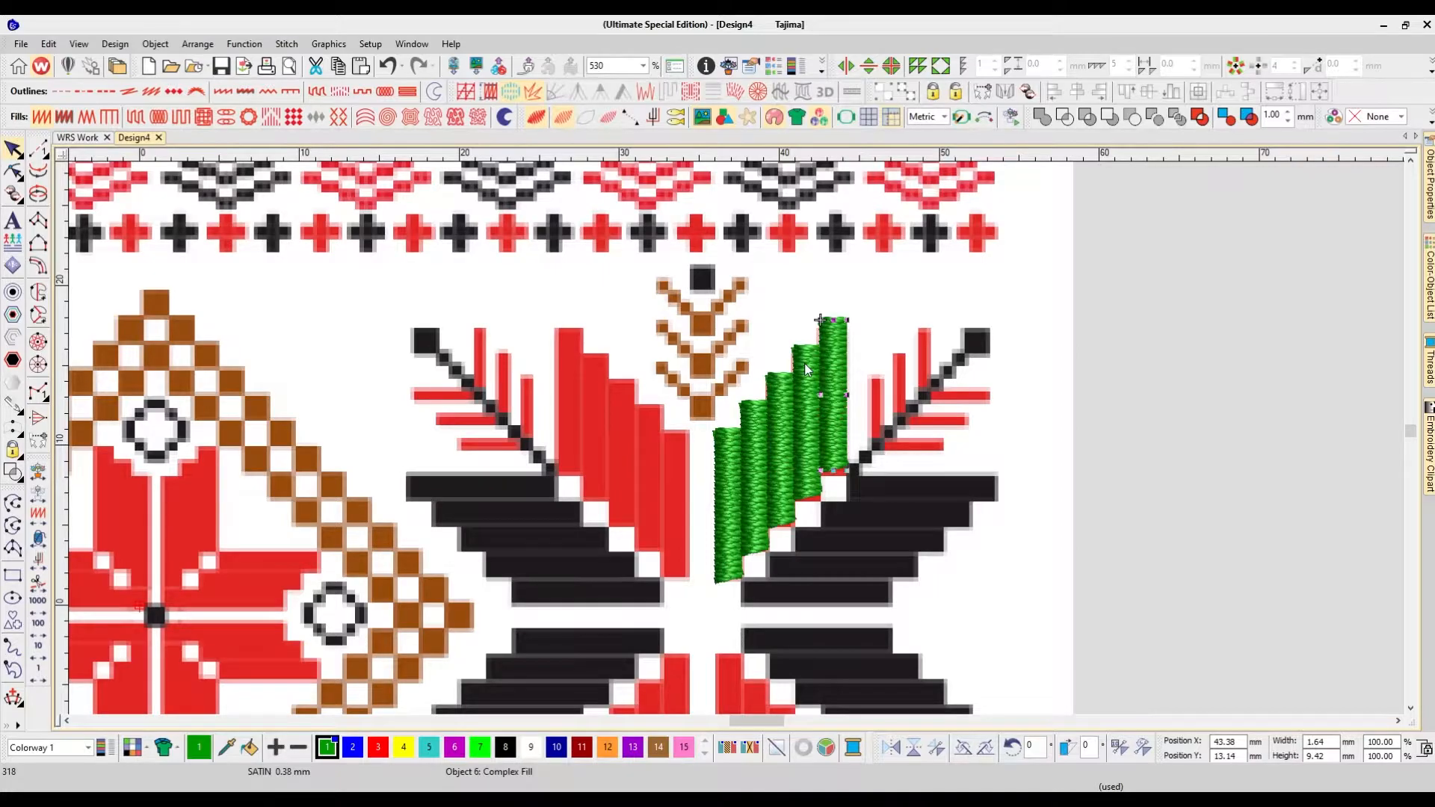
{"action": "key", "text": "Escape"}
Step: Try to copy the five satin bars onto the star's upper-left red petal, flip them horizontally and nudge them into place
{"action": "left_click_drag", "start_coordinate": [871, 302], "coordinate": [688, 602]}
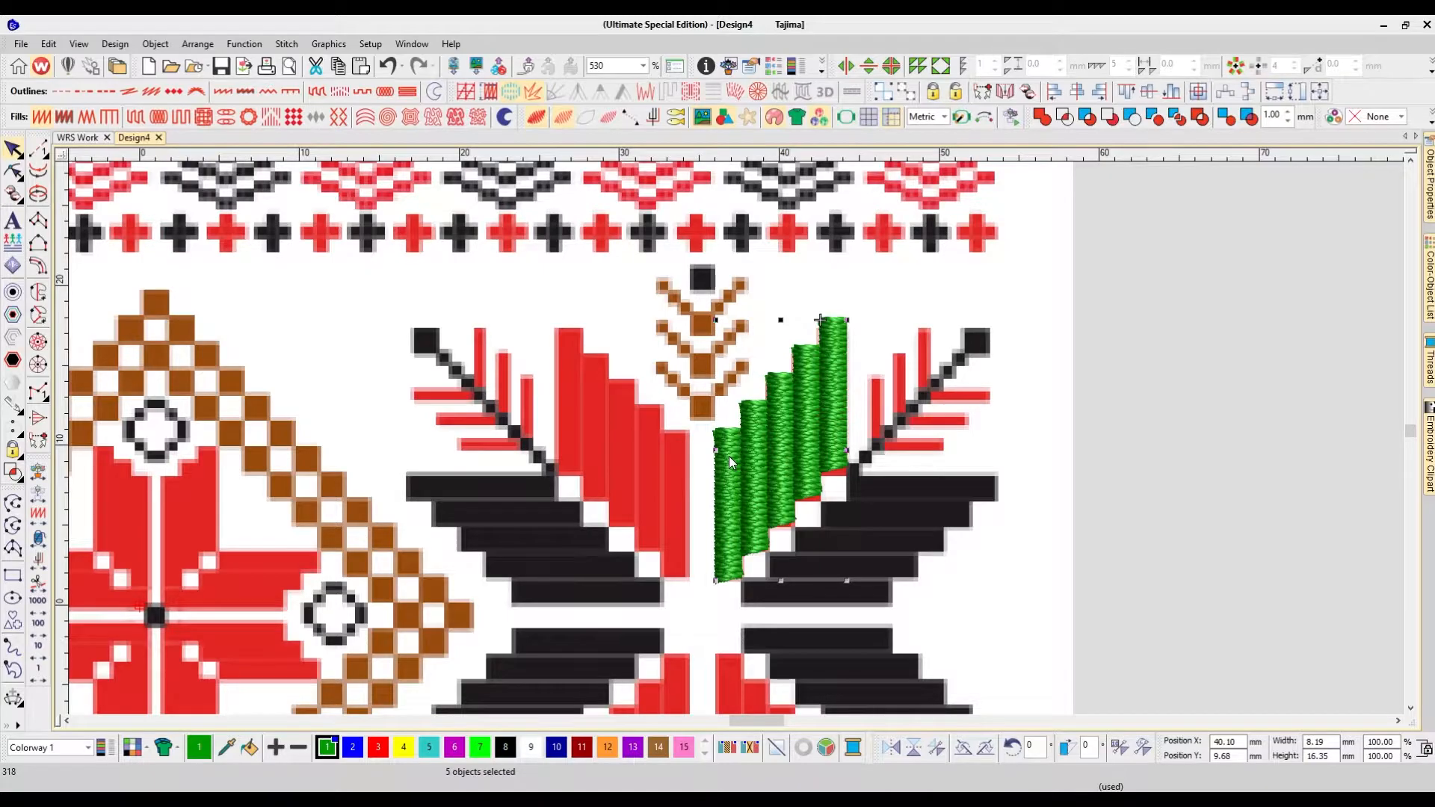
{"action": "left_click_drag", "start_coordinate": [729, 456], "coordinate": [567, 455]}
{"action": "key", "text": "shift+v"}
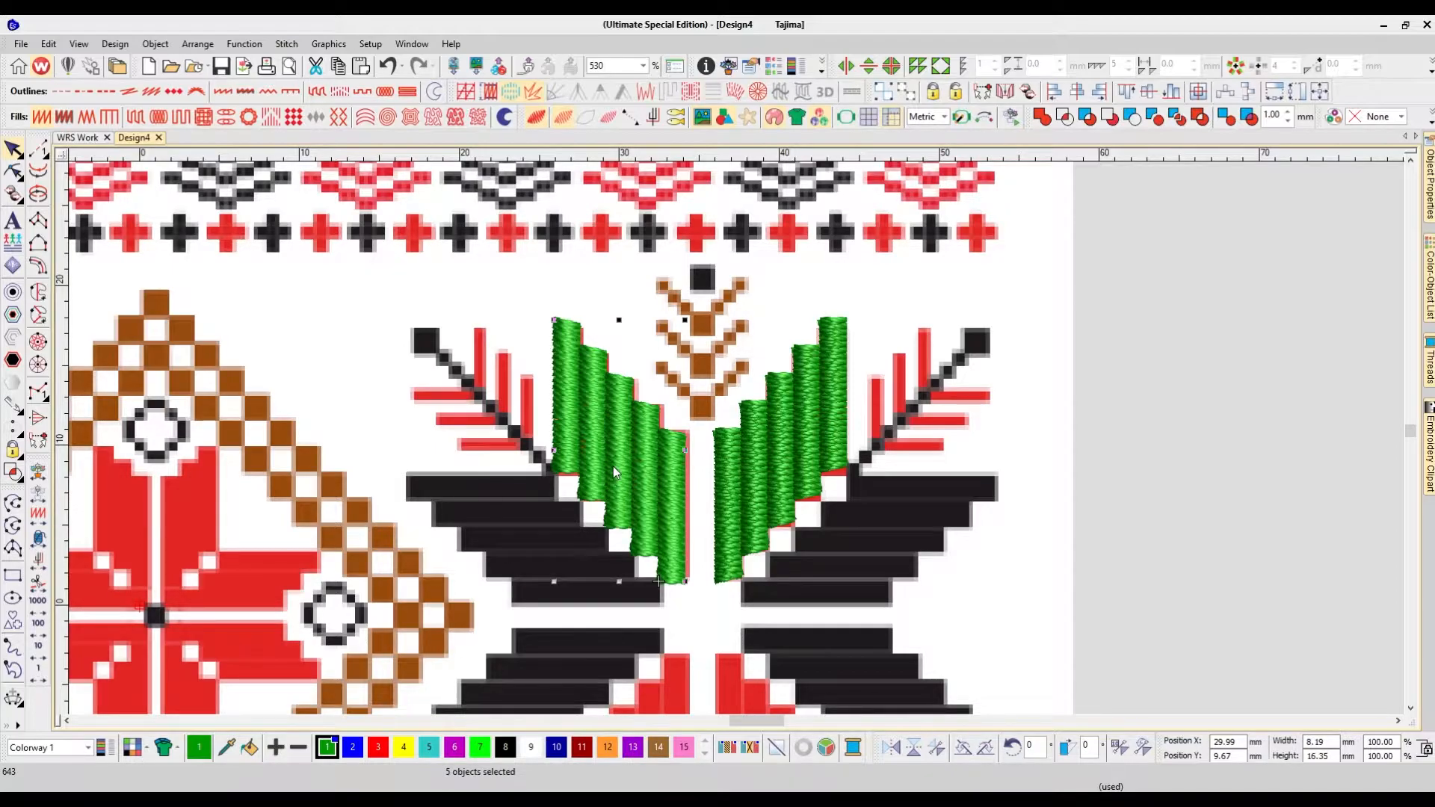
{"action": "key", "text": "Right"}
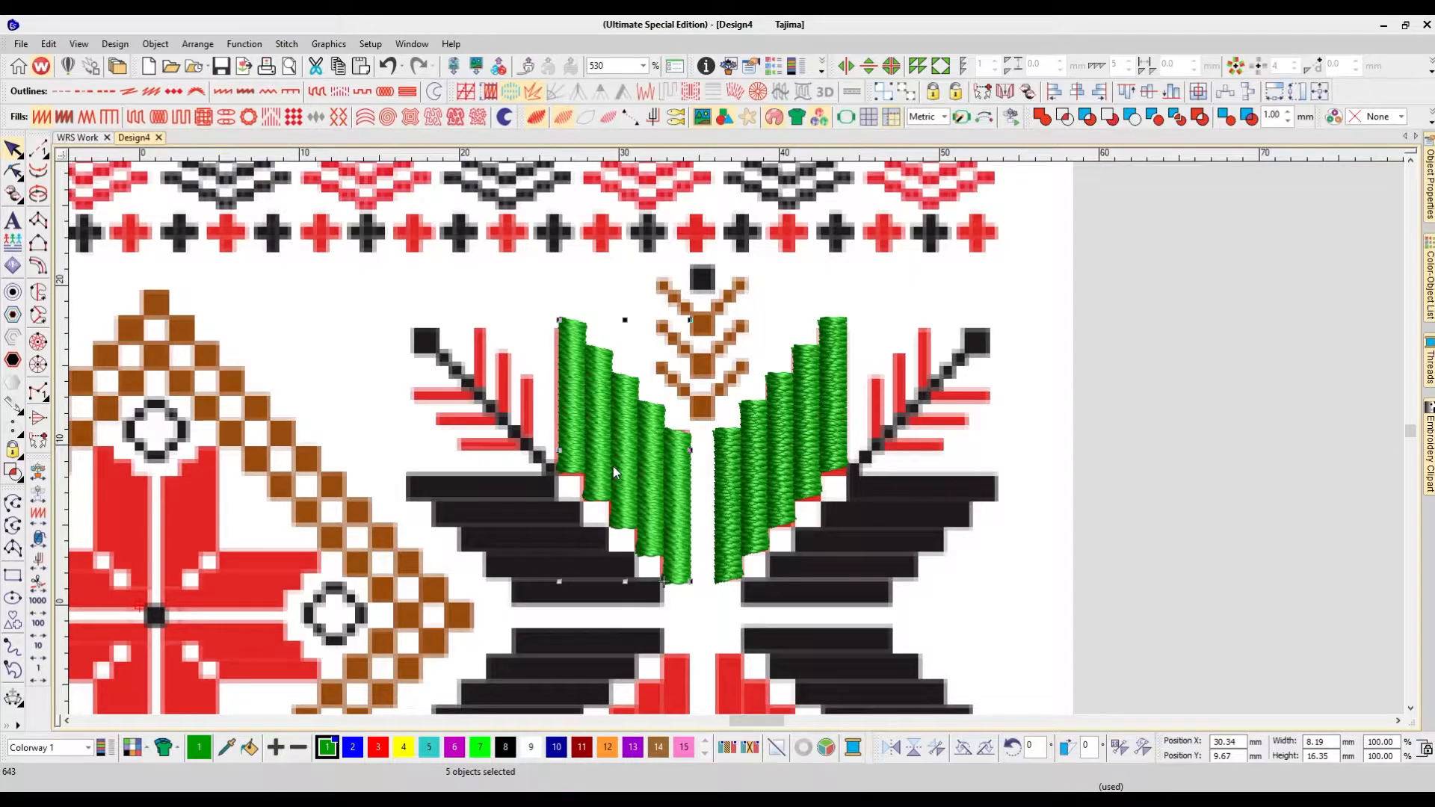
{"action": "key", "text": "Left"}
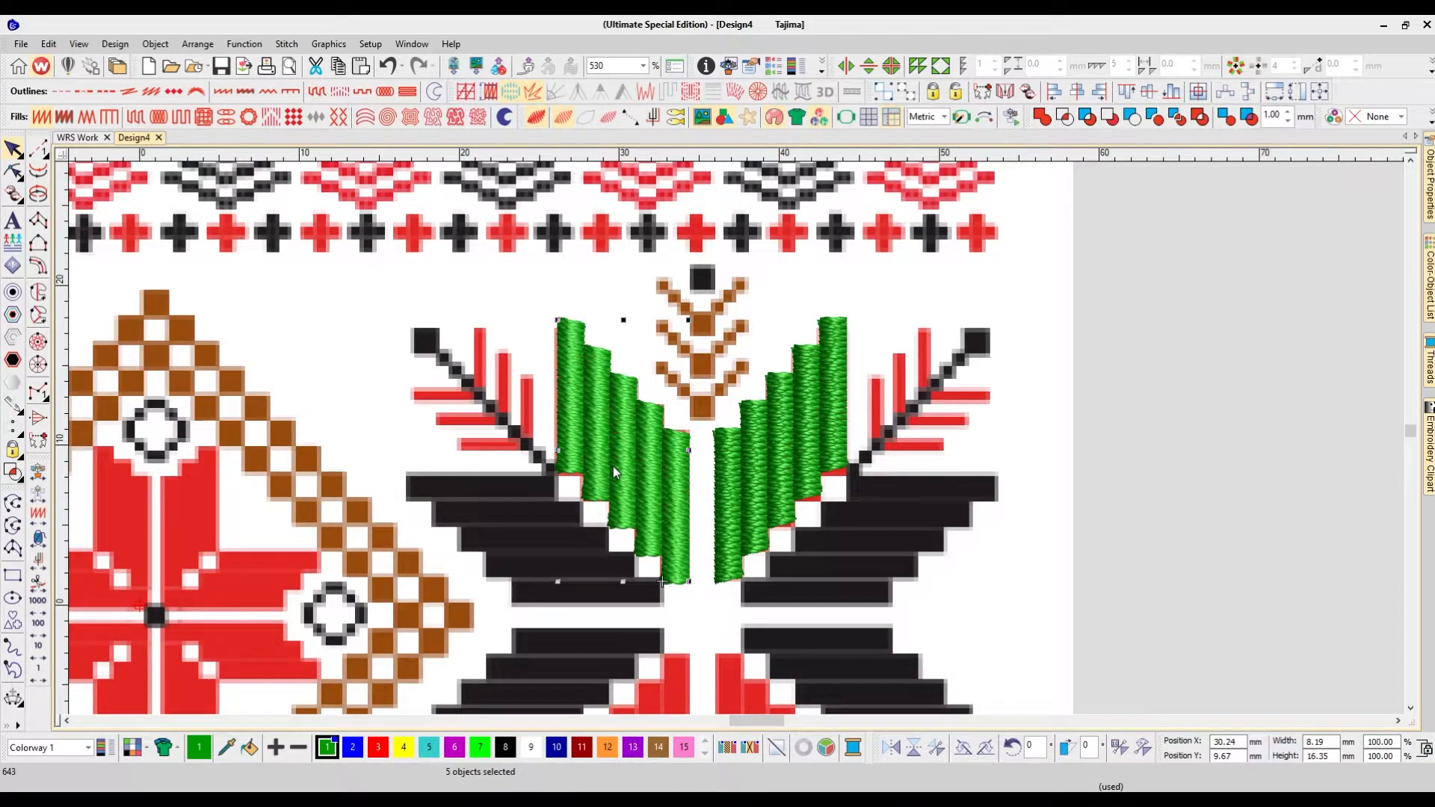
{"action": "key", "text": "Delete"}
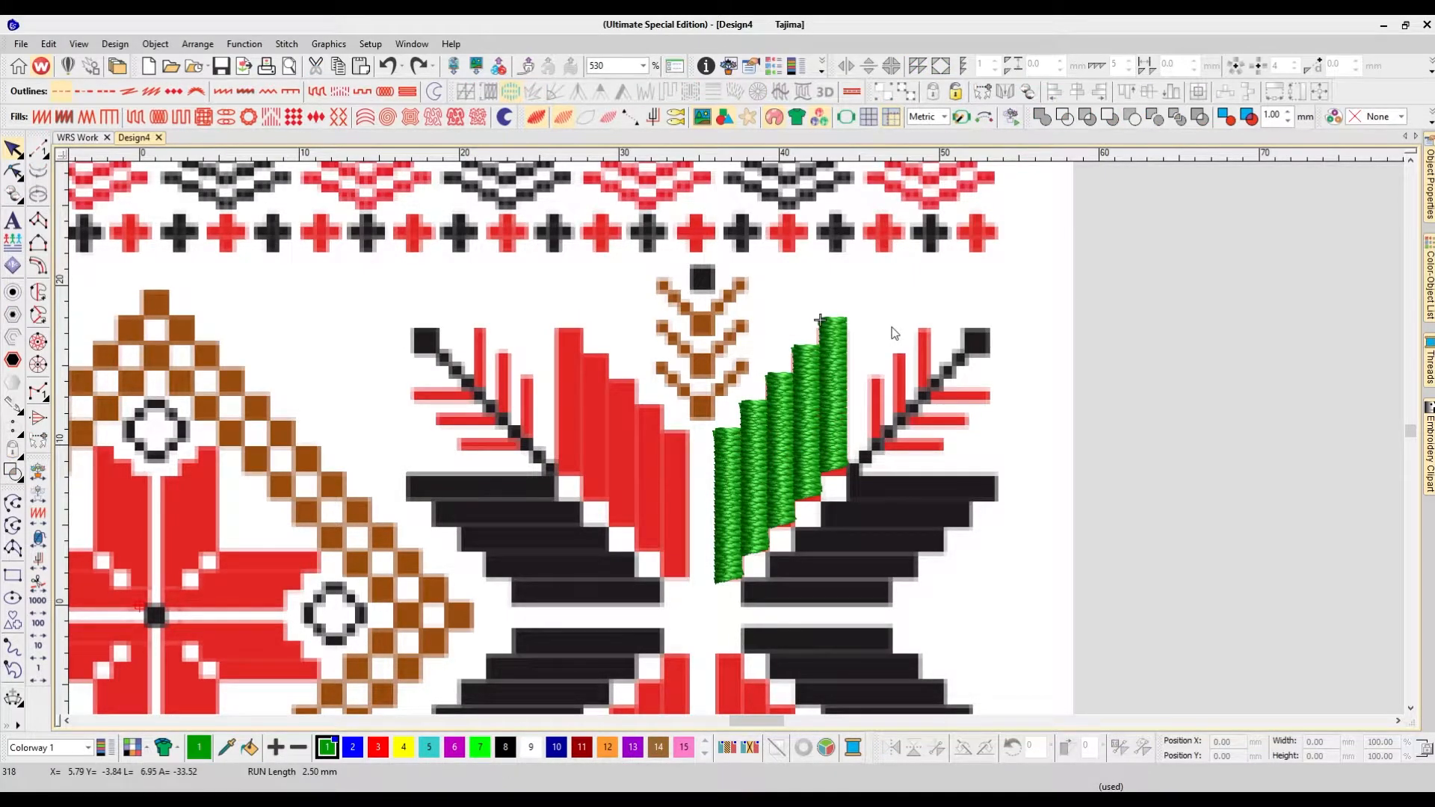
Step: Select all five satin bars of the upper-right petal and group them
{"action": "left_click_drag", "start_coordinate": [883, 297], "coordinate": [676, 610]}
{"action": "left_click_drag", "start_coordinate": [798, 494], "coordinate": [864, 473]}
{"action": "key", "text": "ctrl+g"}
{"action": "key", "text": "ctrl+z"}
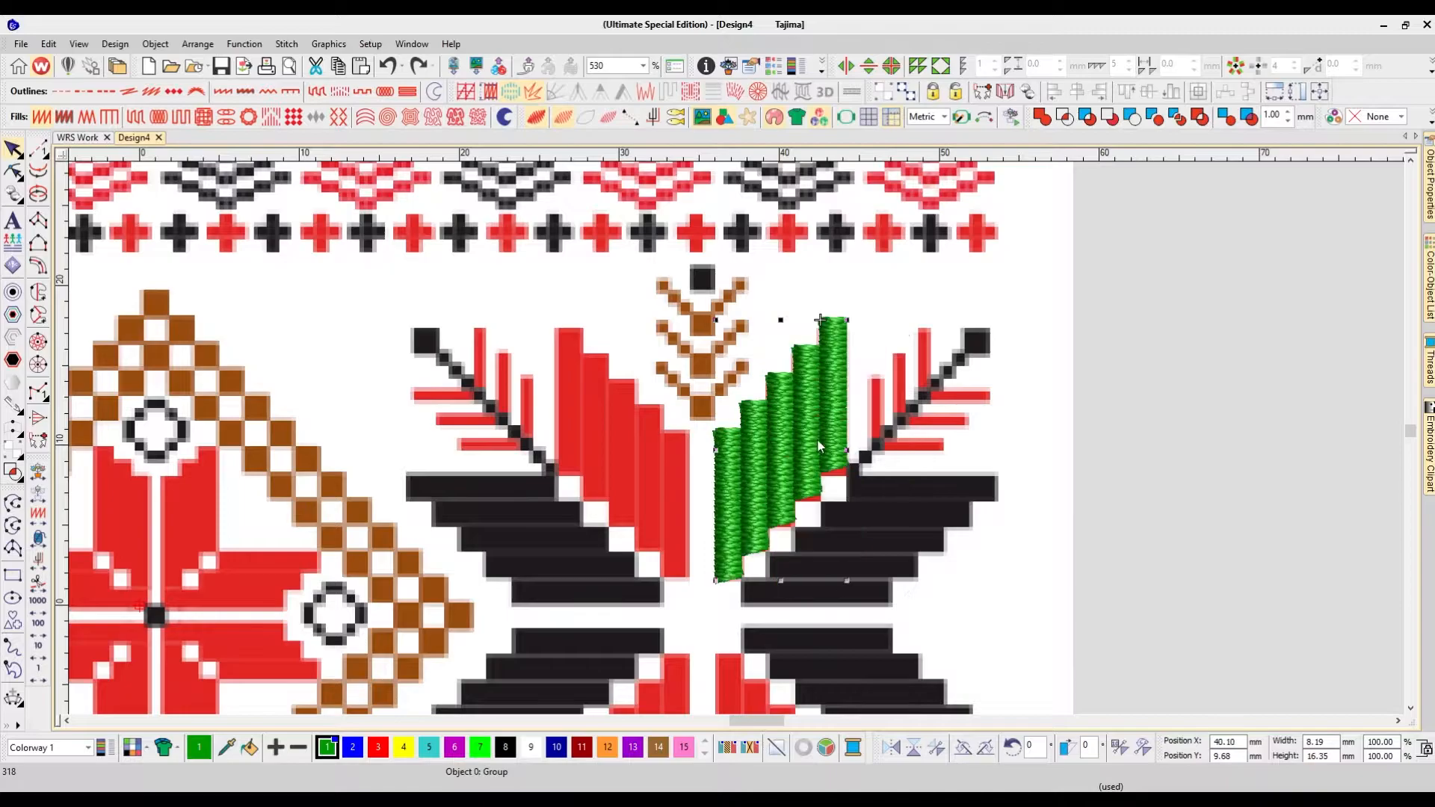
Step: Mirror-copy the grouped bars onto the upper-left petal about a vertical reference line through the star's centre
{"action": "key", "text": "ctrl+d"}
{"action": "mouse_move", "coordinate": [812, 409]}
{"action": "left_mouse_down"}
{"action": "mouse_move", "coordinate": [816, 441]}
{"action": "mouse_move", "coordinate": [897, 414]}
{"action": "mouse_move", "coordinate": [825, 403]}
{"action": "left_mouse_up"}
{"action": "key", "text": "ctrl+m"}
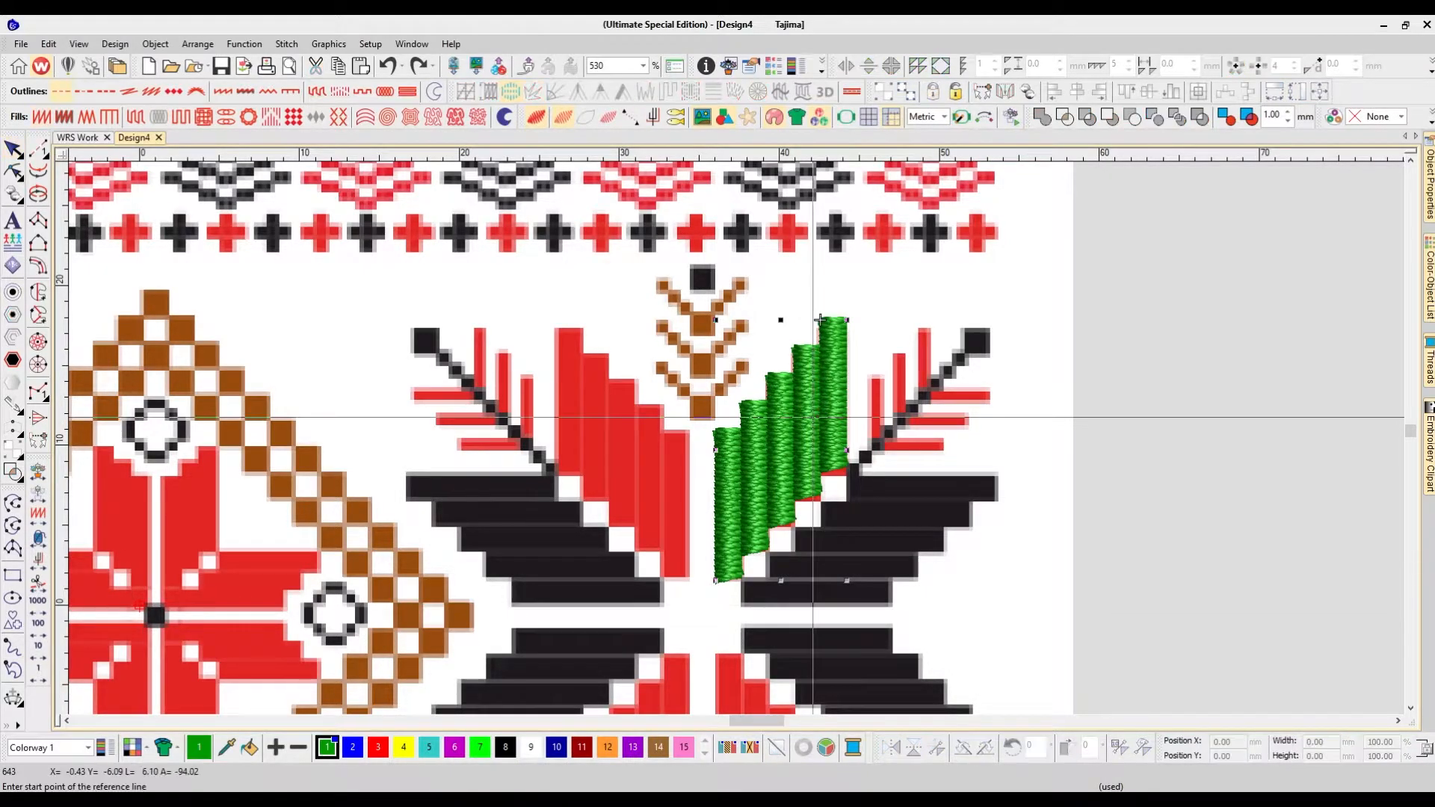
{"action": "left_click", "coordinate": [702, 582]}
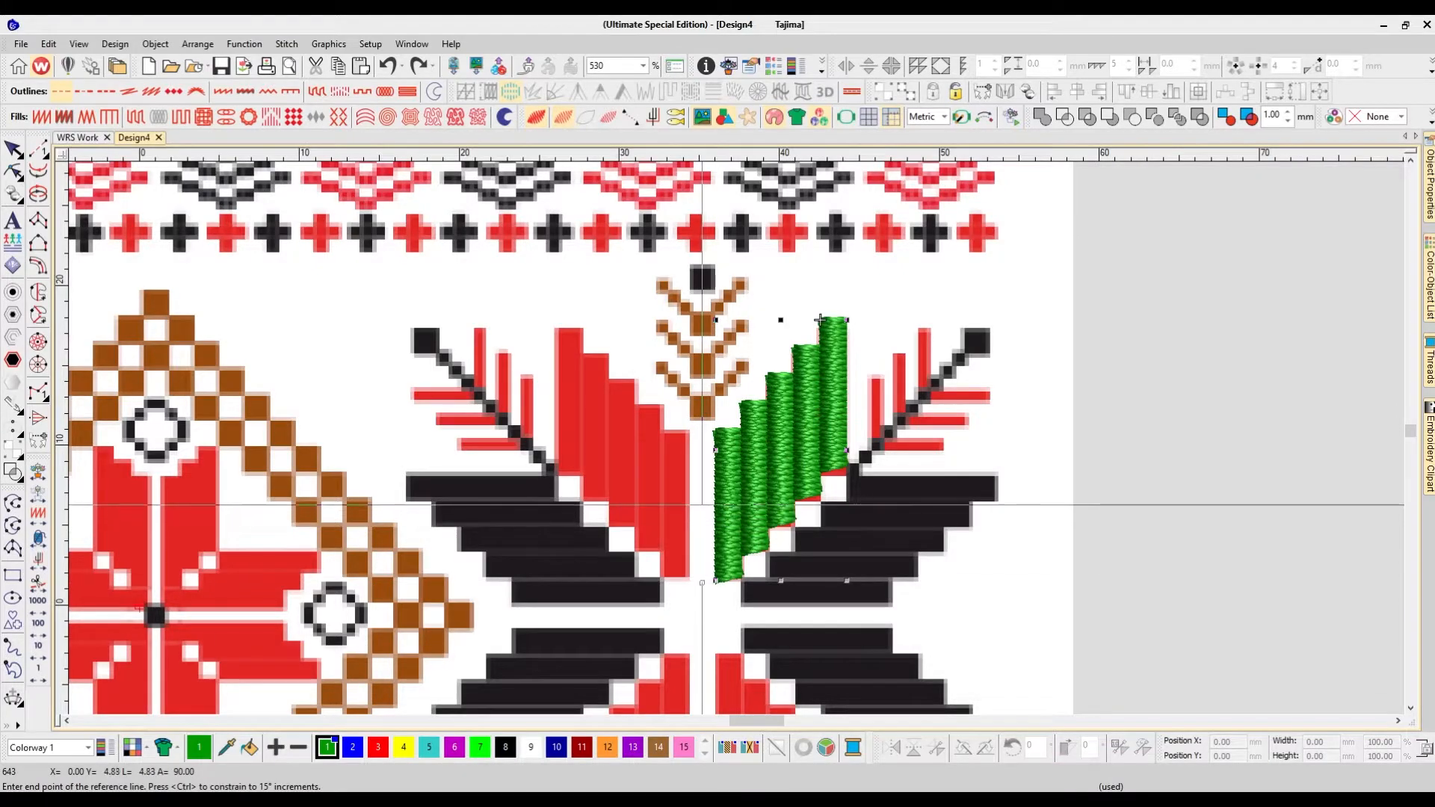
{"action": "left_click", "coordinate": [701, 535]}
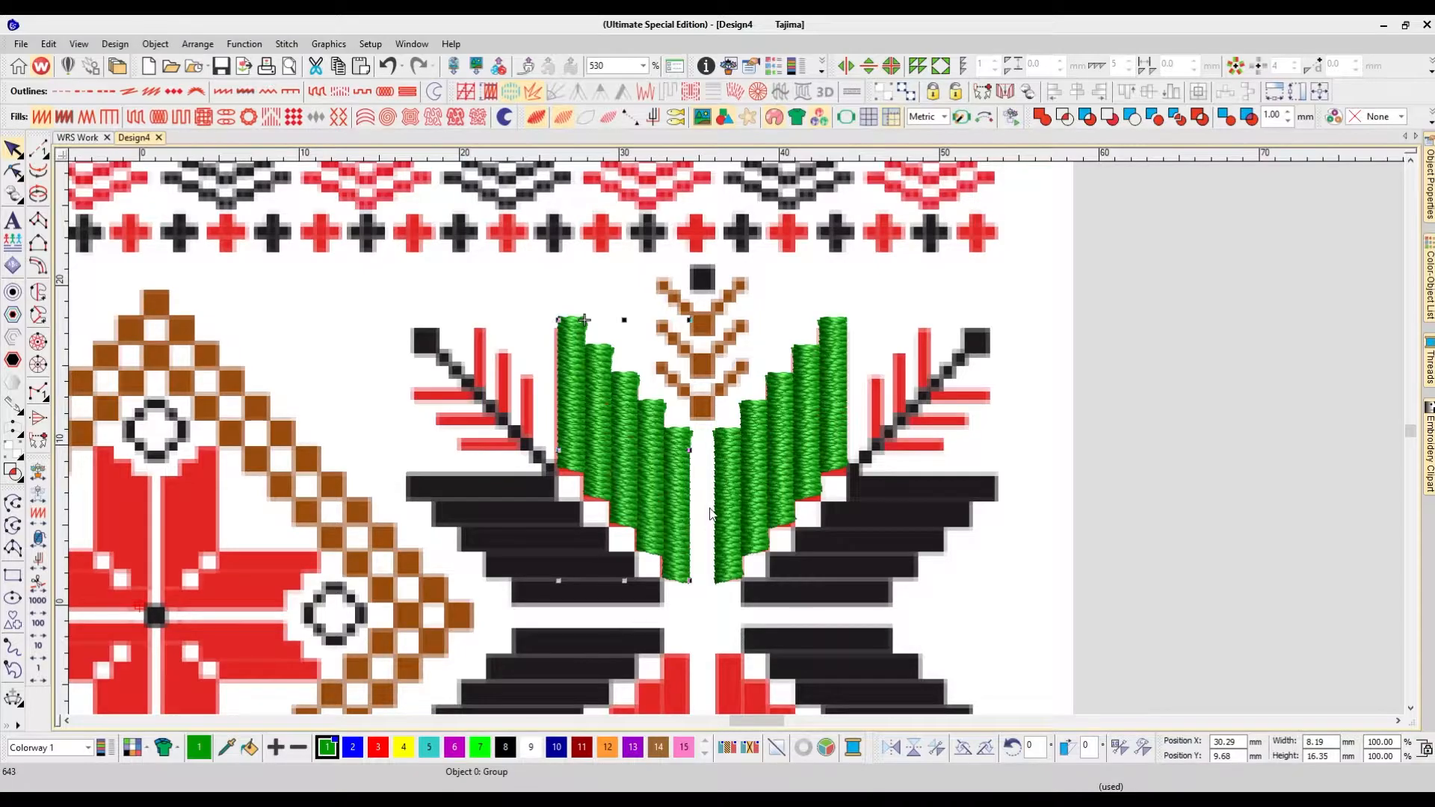
Step: Recolour both petal groups with red colour 3 and hide the background bitmap to show only the stitching
{"action": "left_click", "coordinate": [739, 502]}
{"action": "left_click", "coordinate": [682, 480], "text": "ctrl"}
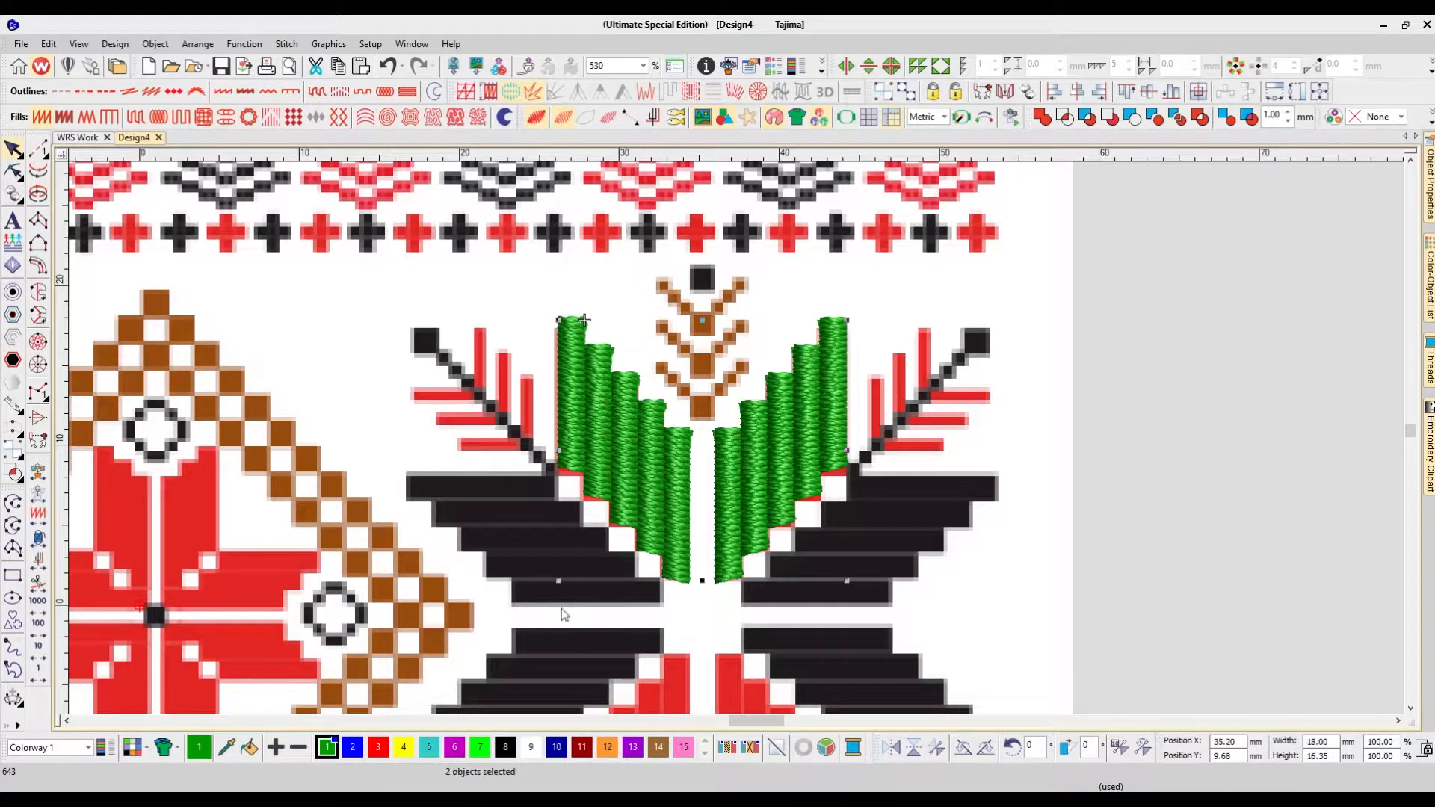
{"action": "left_click", "coordinate": [378, 748]}
{"action": "left_click", "coordinate": [1007, 572]}
{"action": "key", "text": "d"}
{"action": "key", "text": "shift+z"}
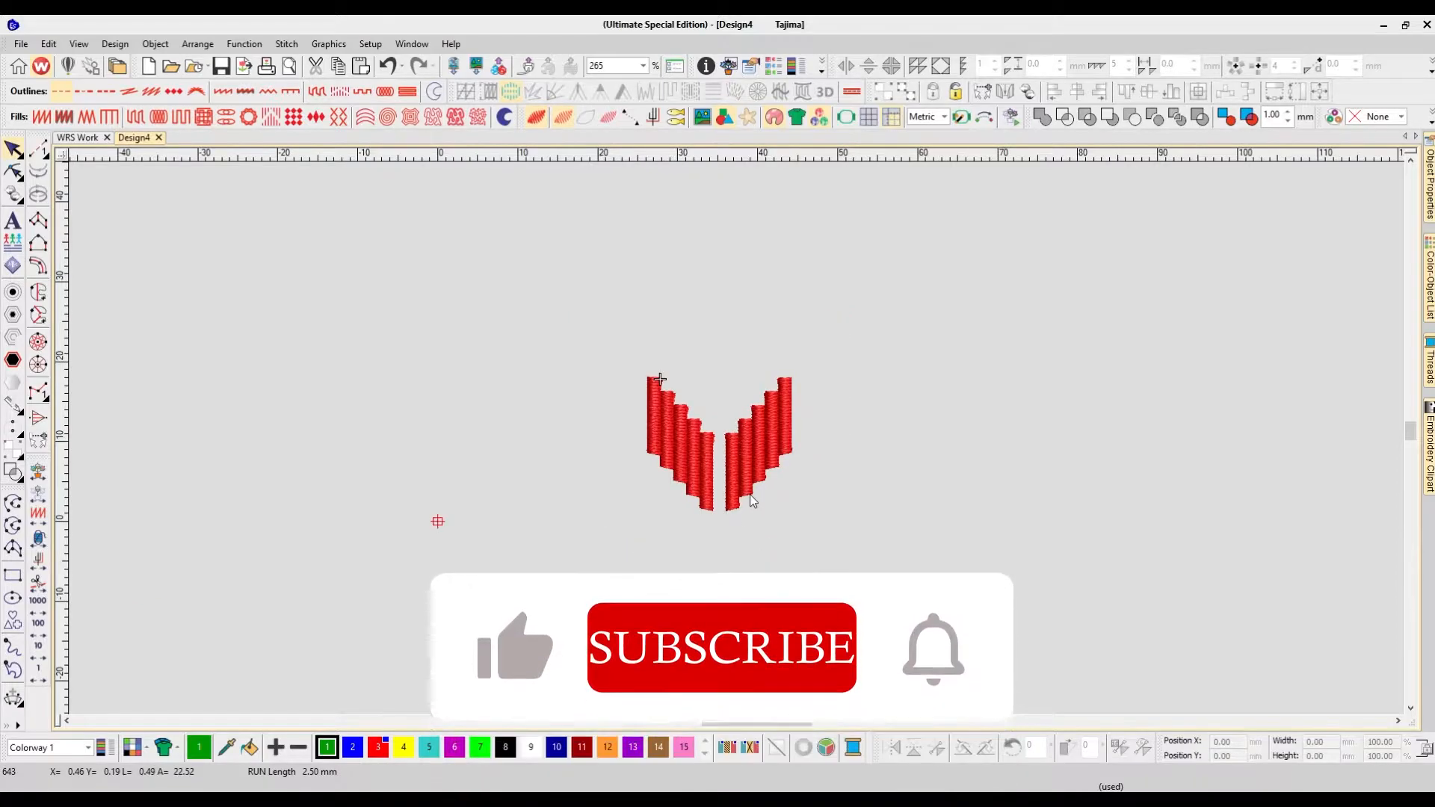
{"action": "key", "text": "d"}
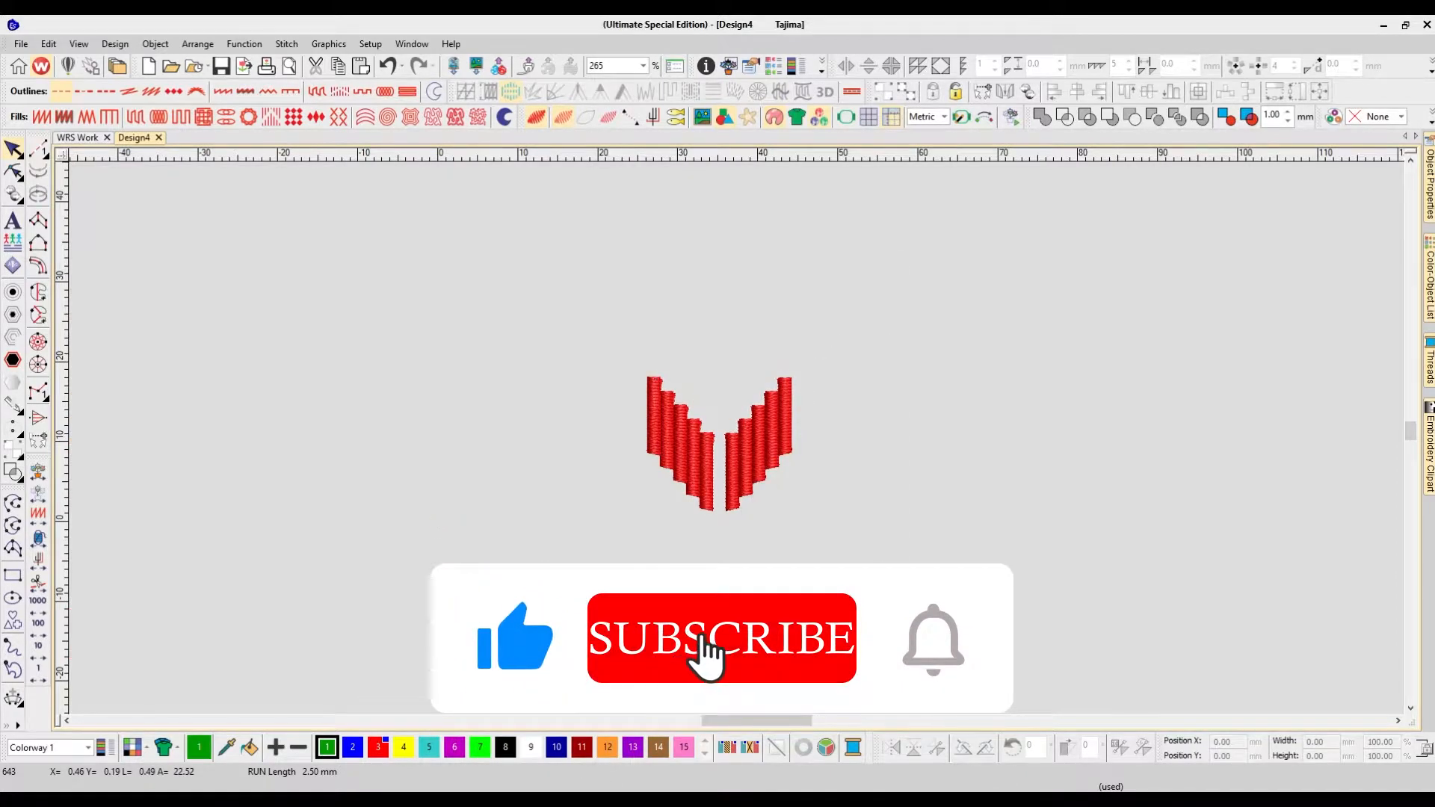
Step: Select both red petal groups and create a four-copy wreath around the star's centre, hiding the bitmap while placing it
{"action": "key", "text": "ctrl+a"}
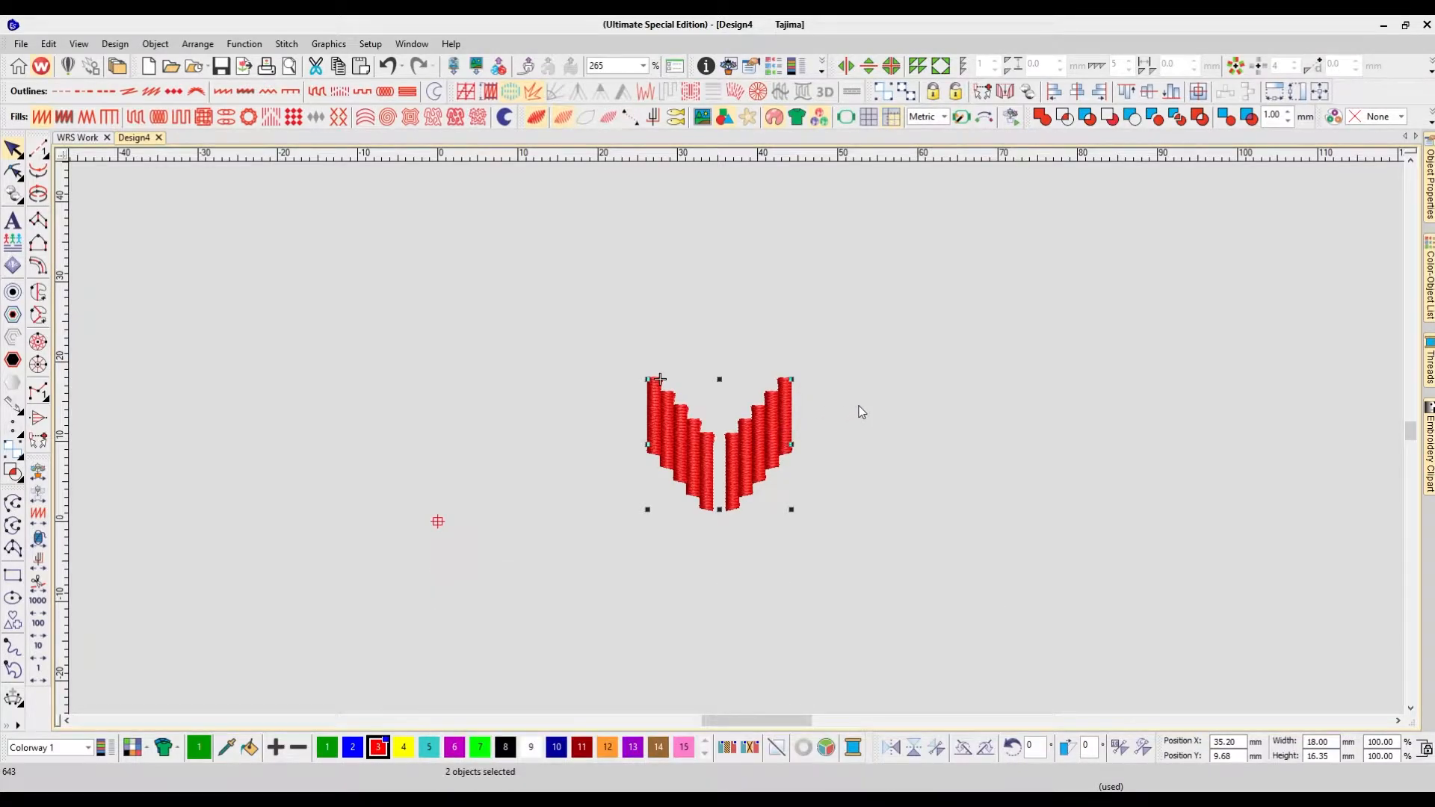
{"action": "left_click", "coordinate": [1235, 67]}
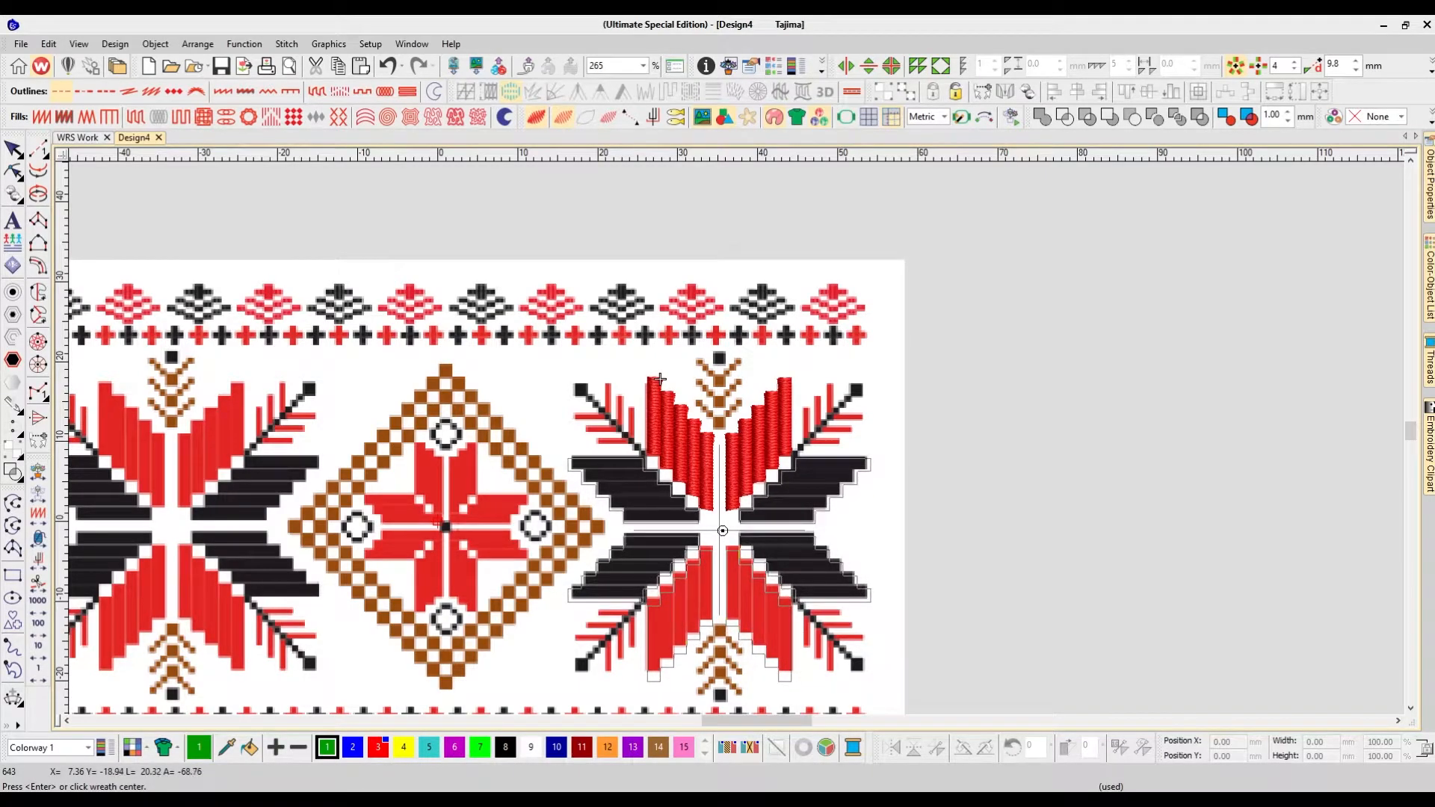
{"action": "key", "text": "d"}
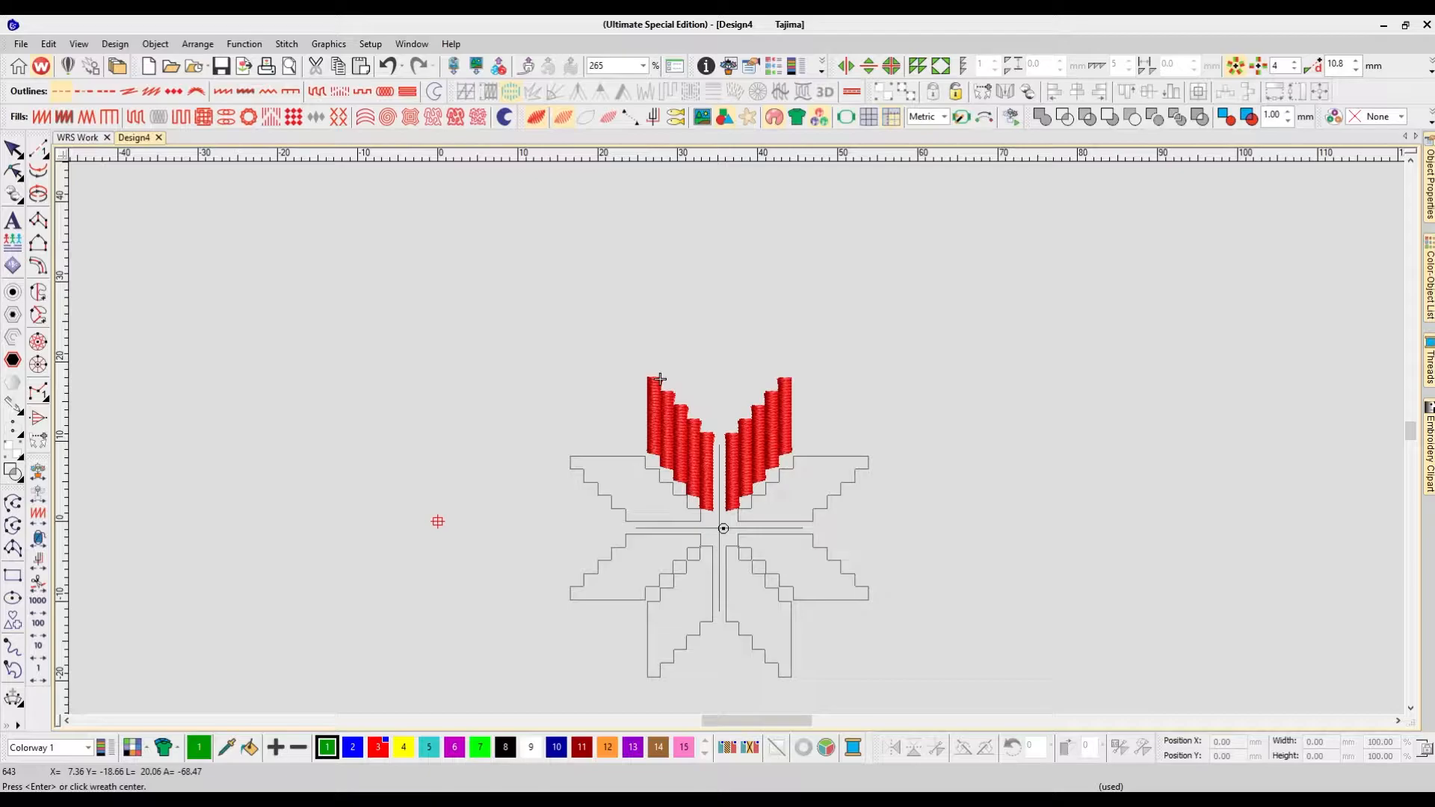
{"action": "left_click", "coordinate": [723, 529]}
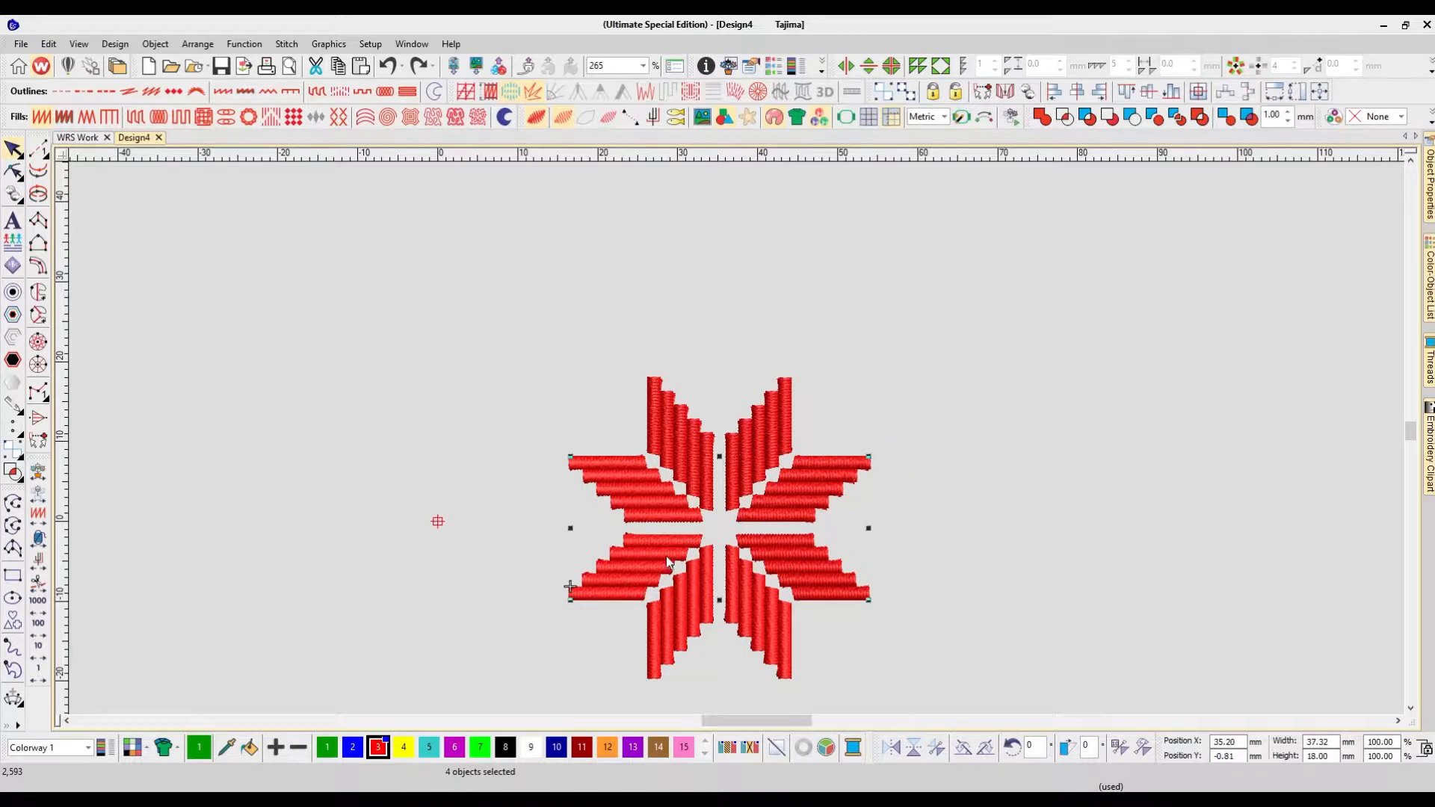
Step: Recolour the star's four horizontal petals with black colour 8 and show the background bitmap again
{"action": "left_click", "coordinate": [505, 747]}
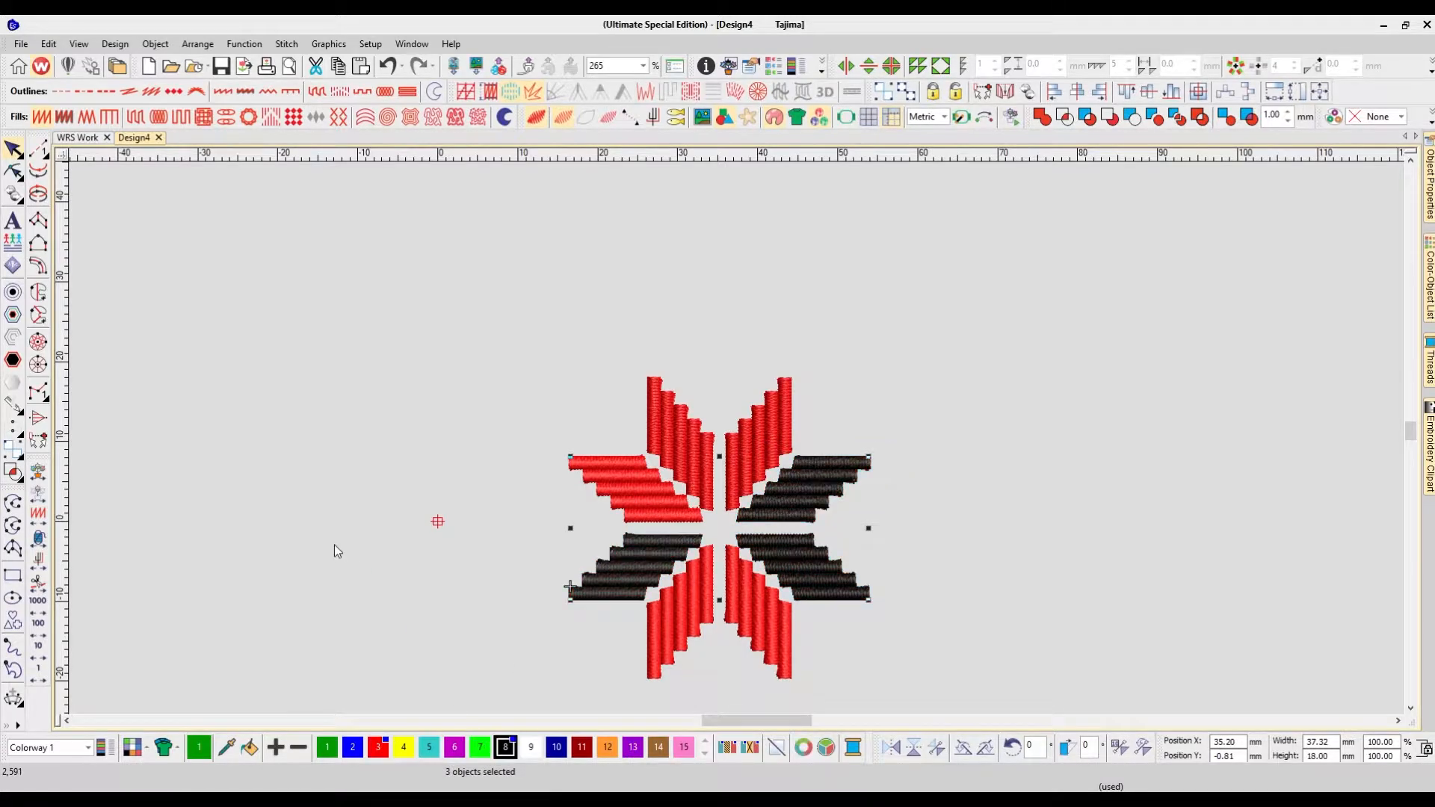
{"action": "left_click", "coordinate": [506, 747]}
{"action": "left_click", "coordinate": [411, 495]}
{"action": "key", "text": "d"}
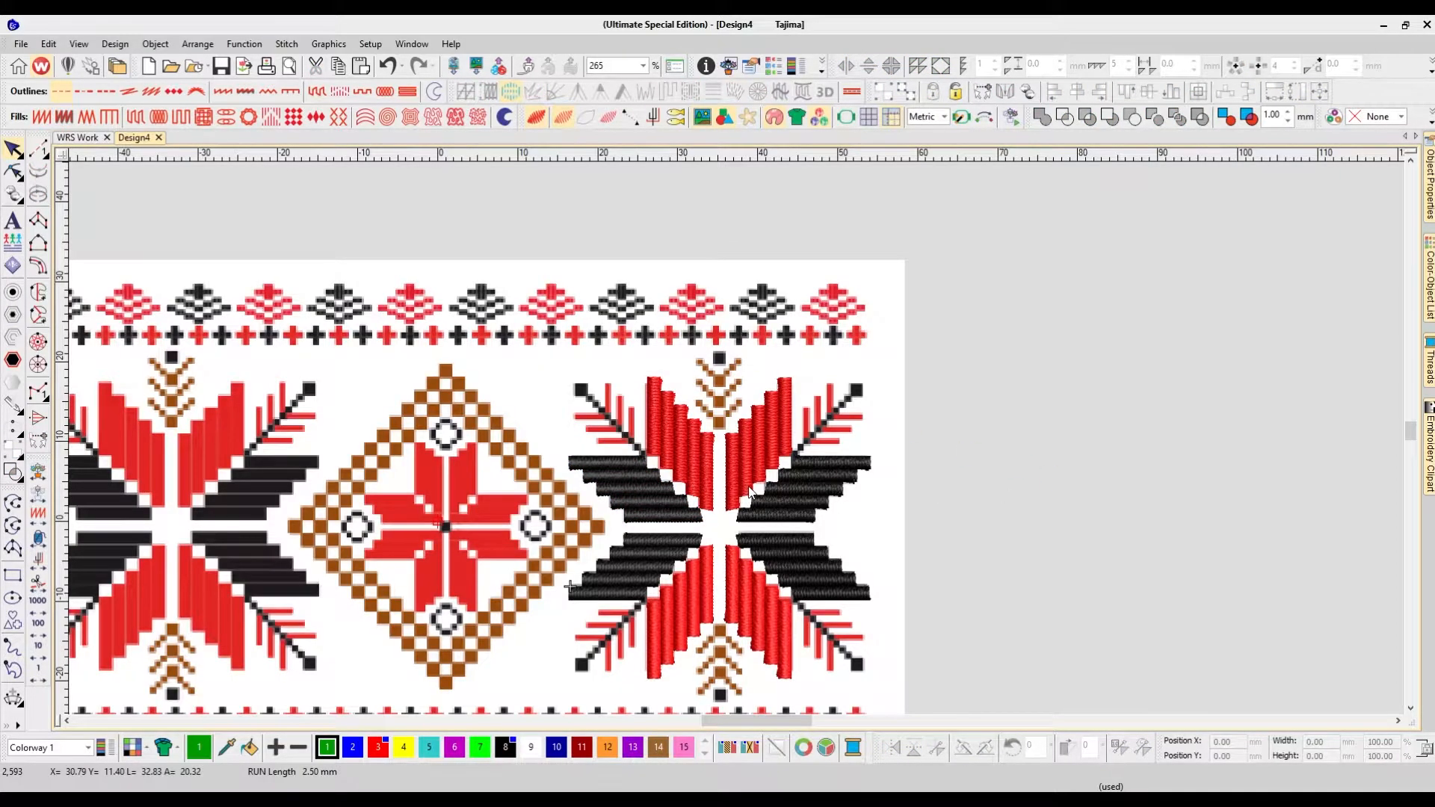
Step: Draw a rectangle about 1.62 mm square over the lowest brown square between the star's two upper red petals
{"action": "scroll", "coordinate": [730, 452], "scroll_direction": "up", "scroll_amount": 2}
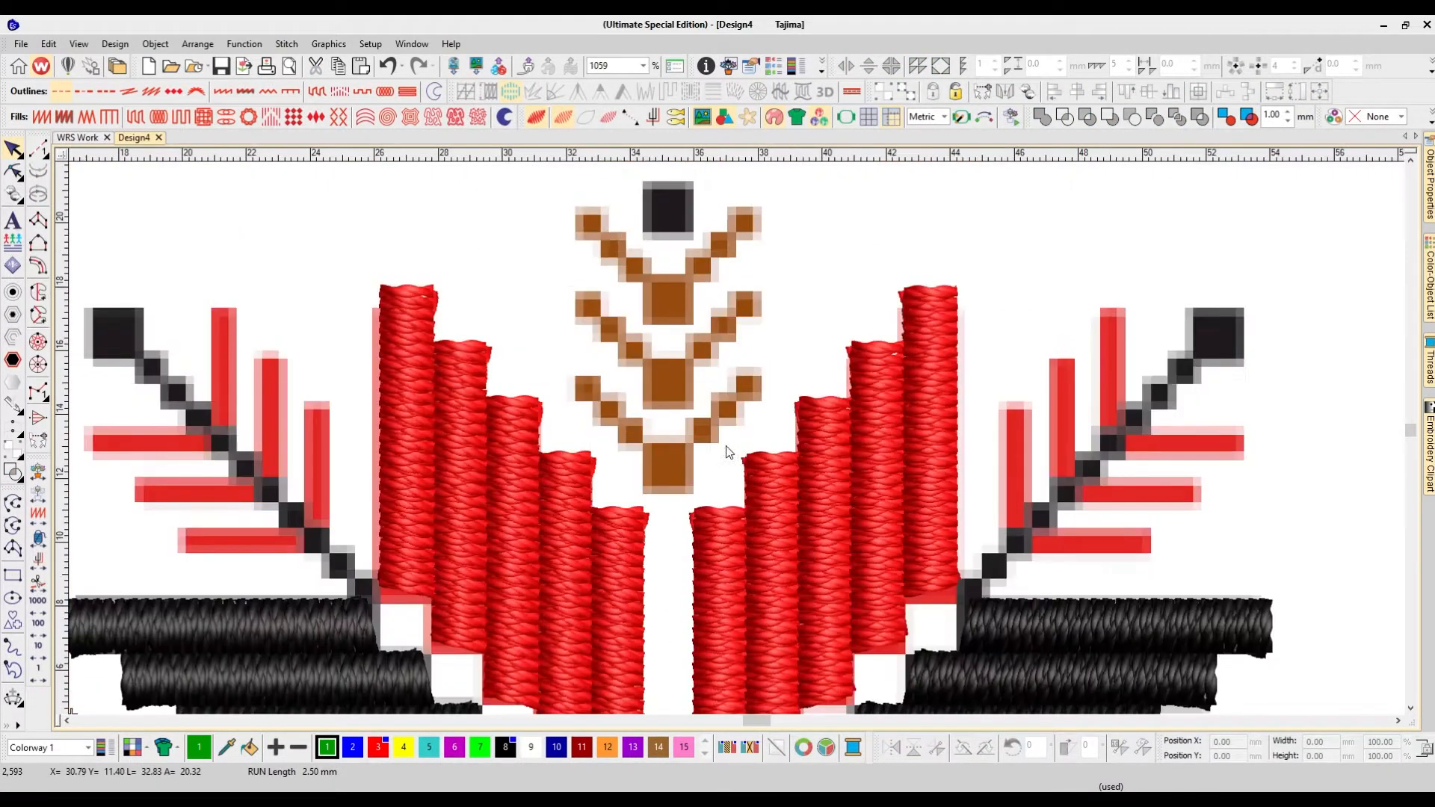
{"action": "left_click", "coordinate": [12, 576]}
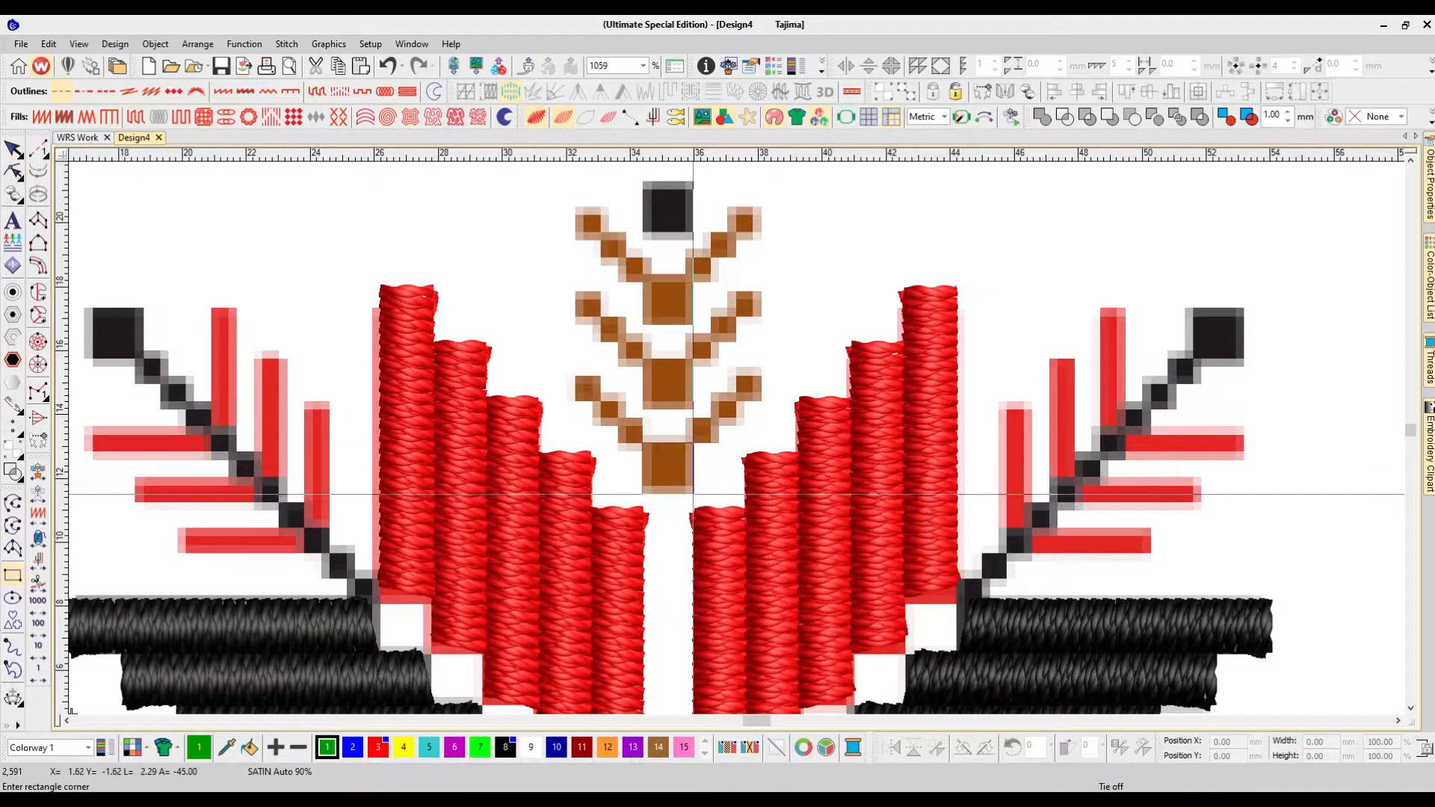
{"action": "left_click", "coordinate": [643, 494]}
{"action": "key", "text": "Escape"}
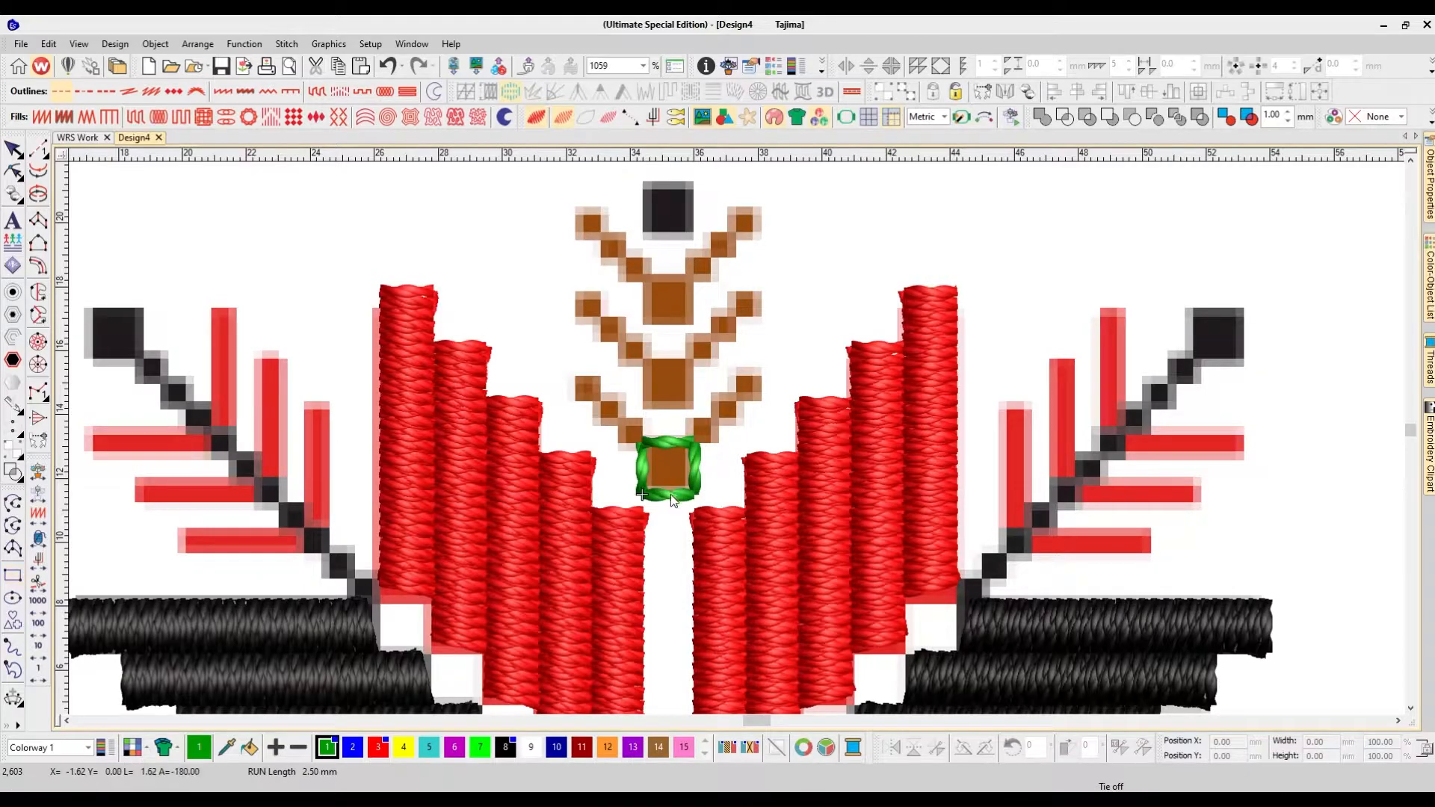
Step: Convert the new square to a satin fill and turn its stitch angle horizontal
{"action": "left_click", "coordinate": [42, 117]}
{"action": "key", "text": "h"}
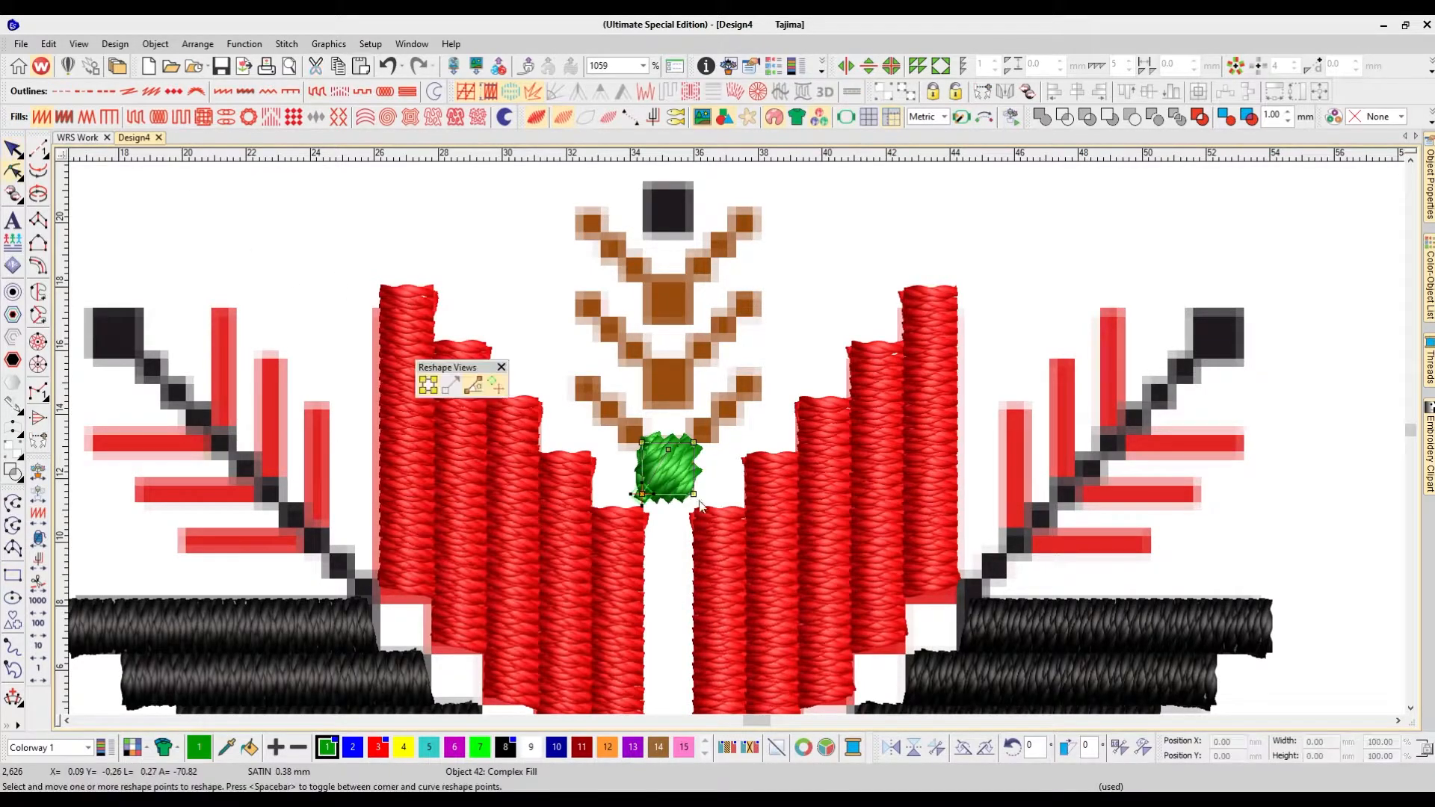
{"action": "left_click_drag", "start_coordinate": [669, 450], "coordinate": [683, 494]}
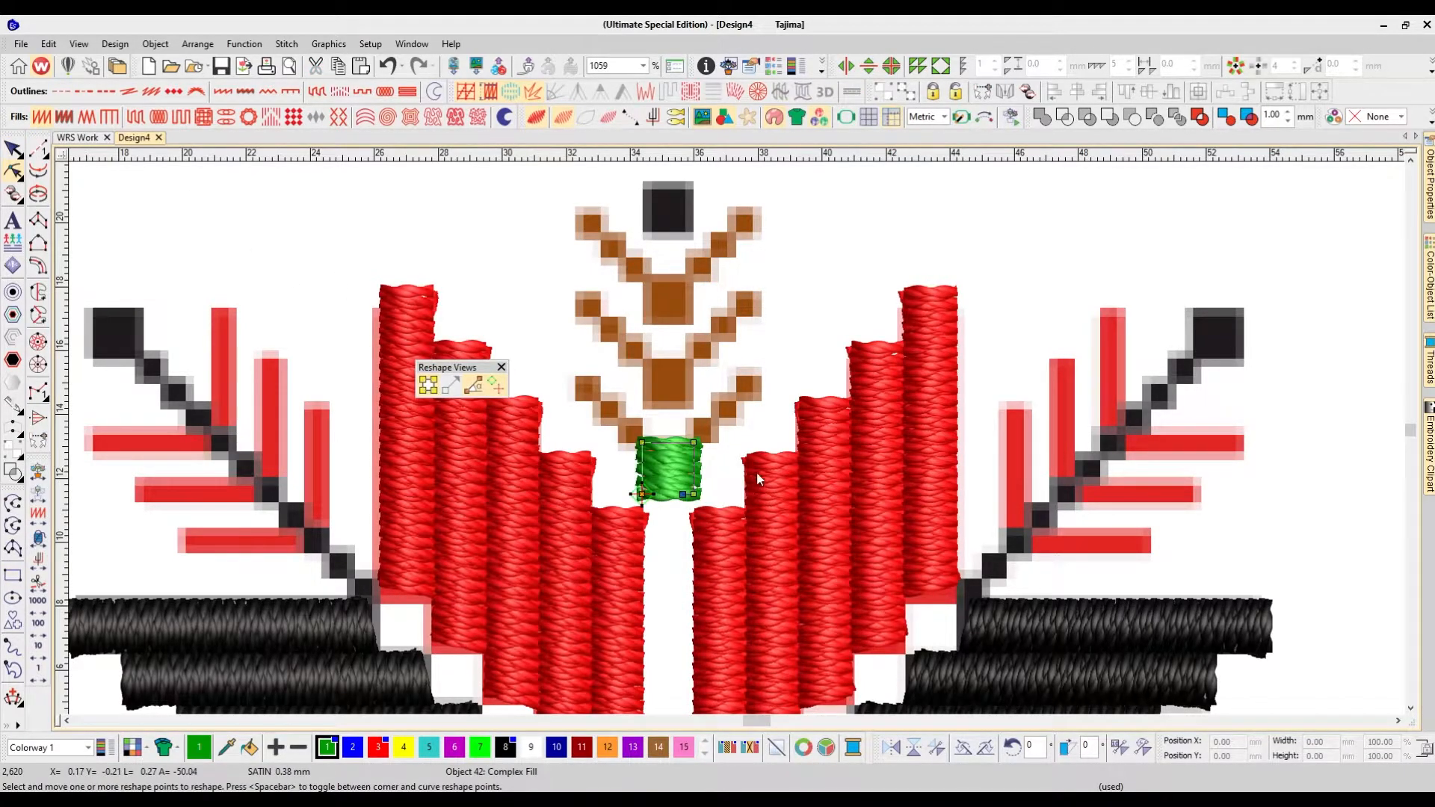
{"action": "key", "text": "Escape"}
Step: Draw a diagonal run line spanning about 1.98 by 1.98 mm from the green square's upper-right corner along the brown branch
{"action": "key", "text": "shift+z"}
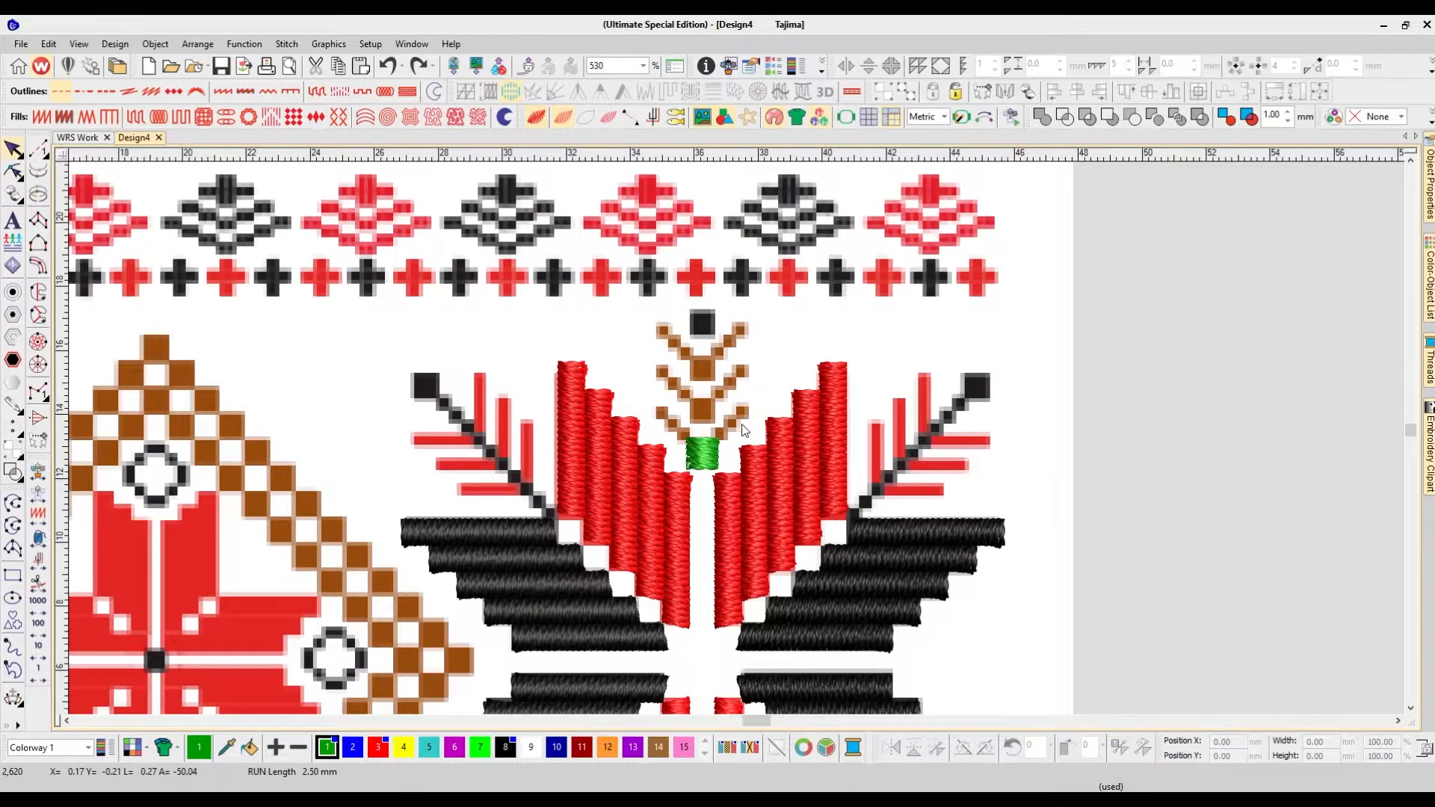
{"action": "key", "text": "z"}
{"action": "key", "text": "space"}
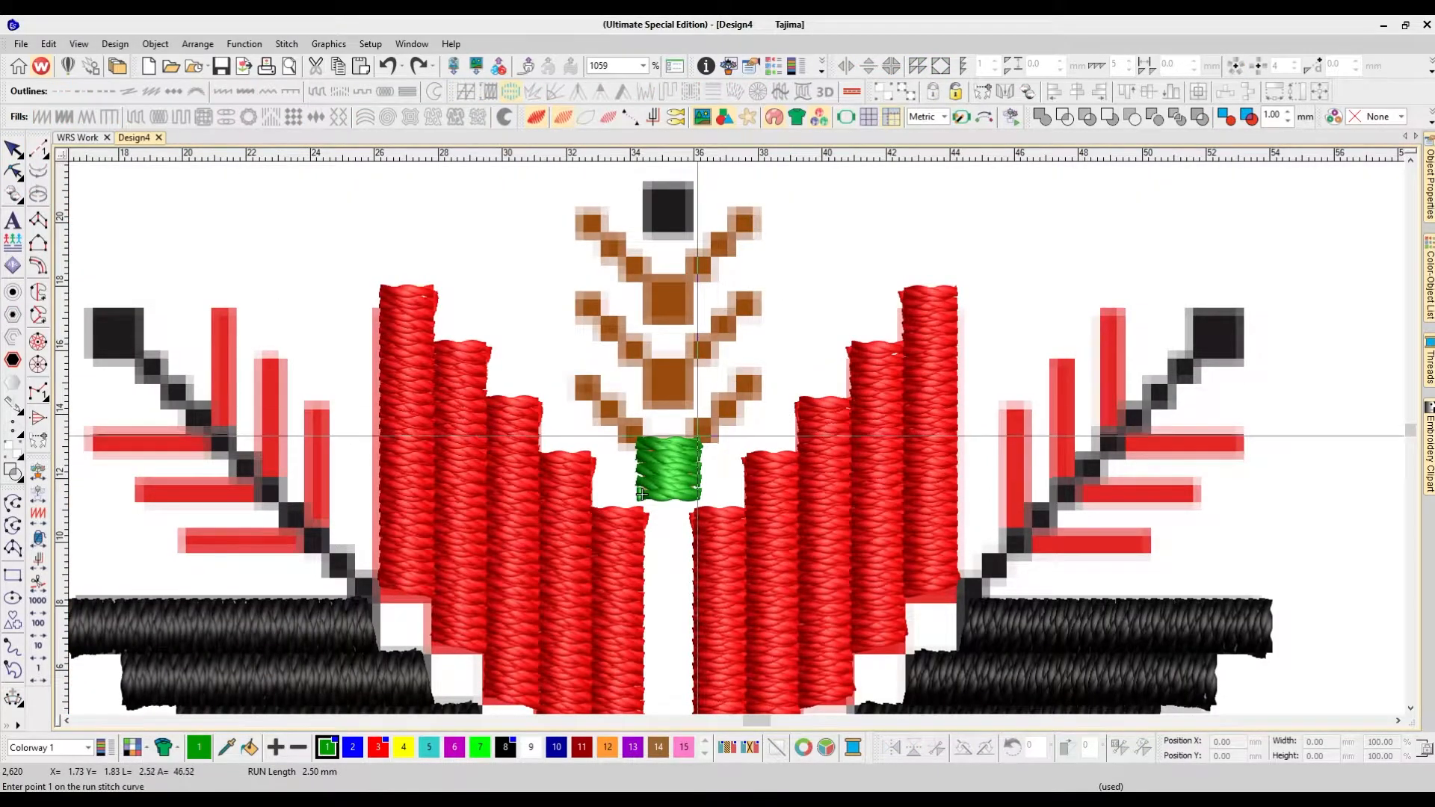
{"action": "left_click", "coordinate": [701, 438]}
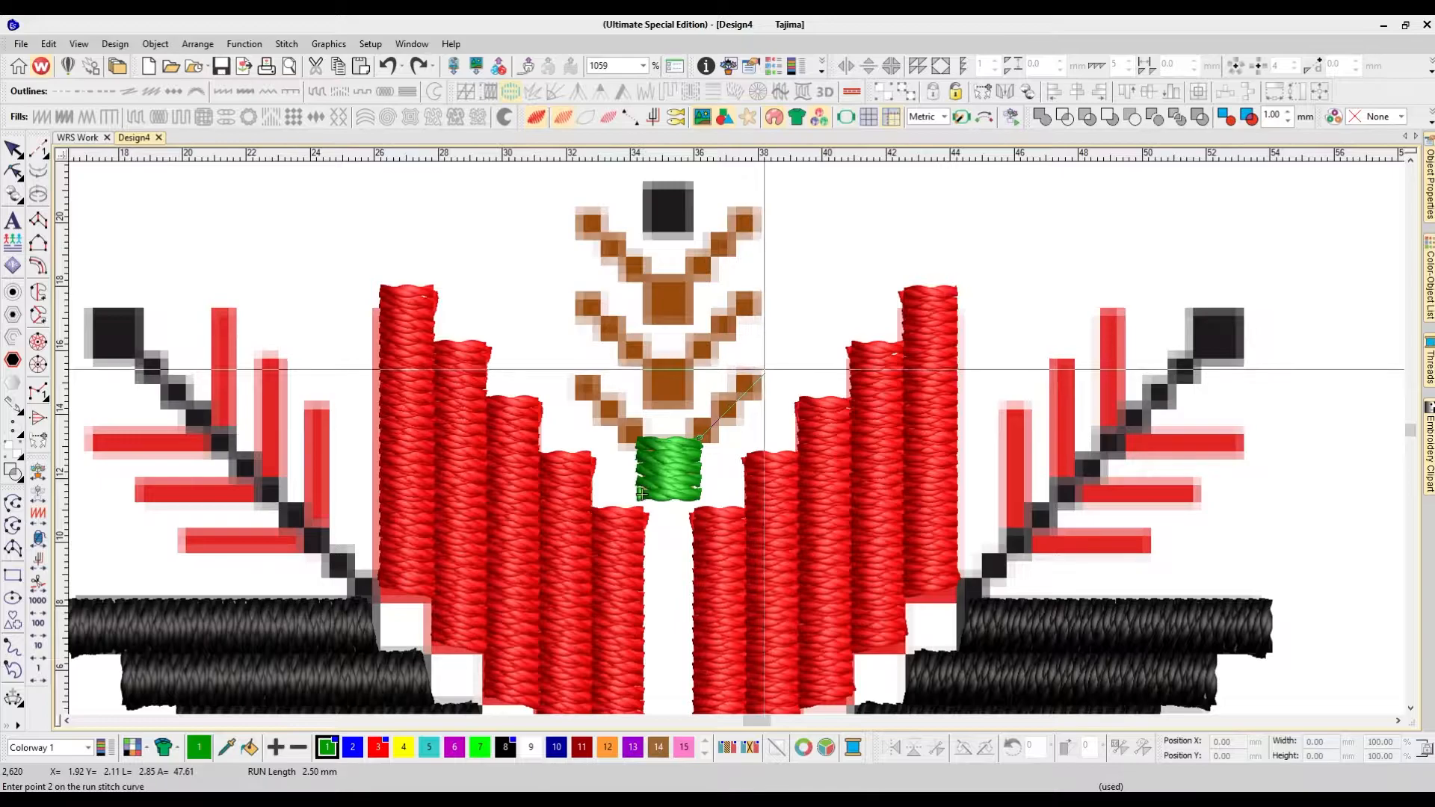
{"action": "left_click", "coordinate": [761, 374]}
{"action": "key", "text": "Return"}
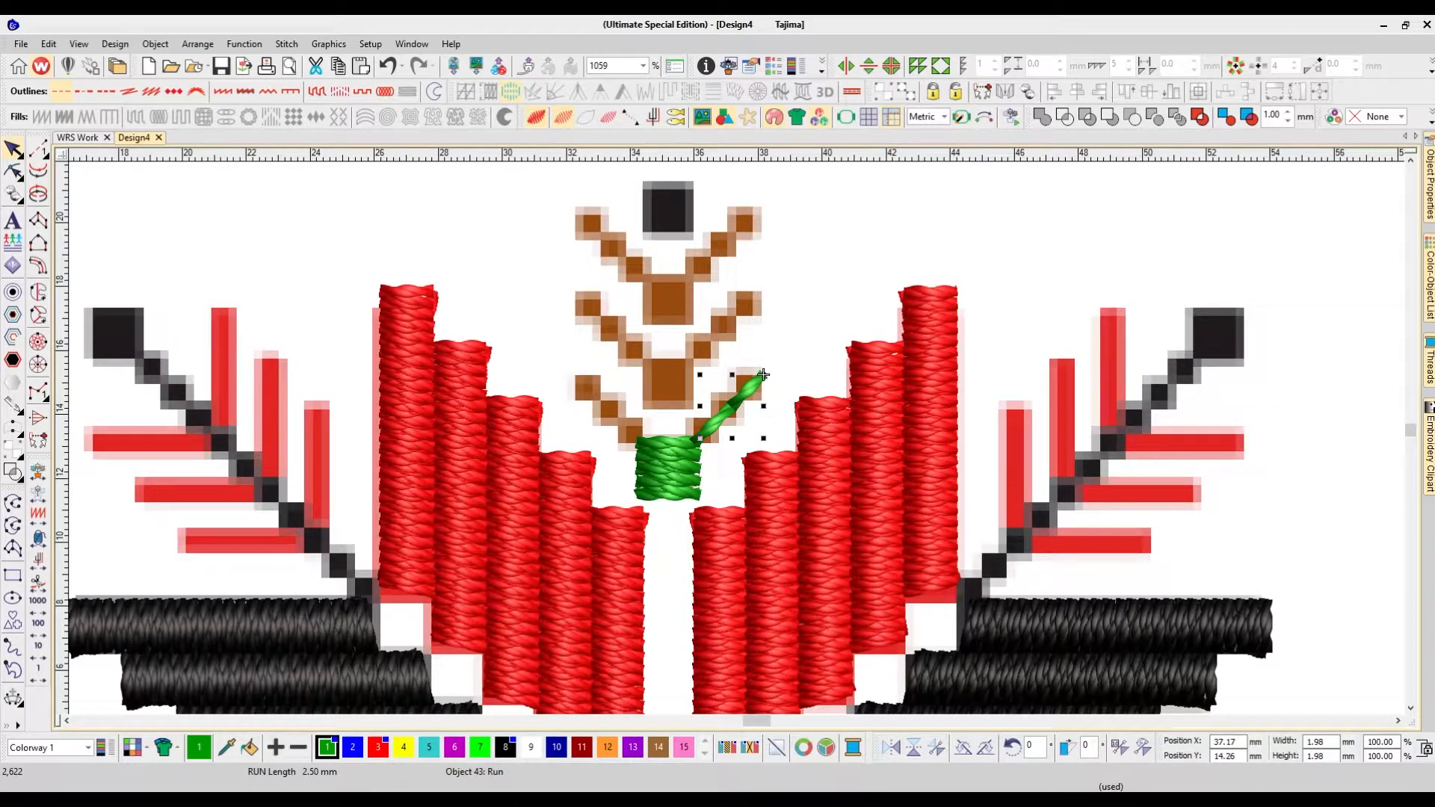
Step: Mirror-copy the diagonal branch line about a vertical reference line through the green square's centre
{"action": "left_click", "coordinate": [720, 424]}
{"action": "key", "text": "m"}
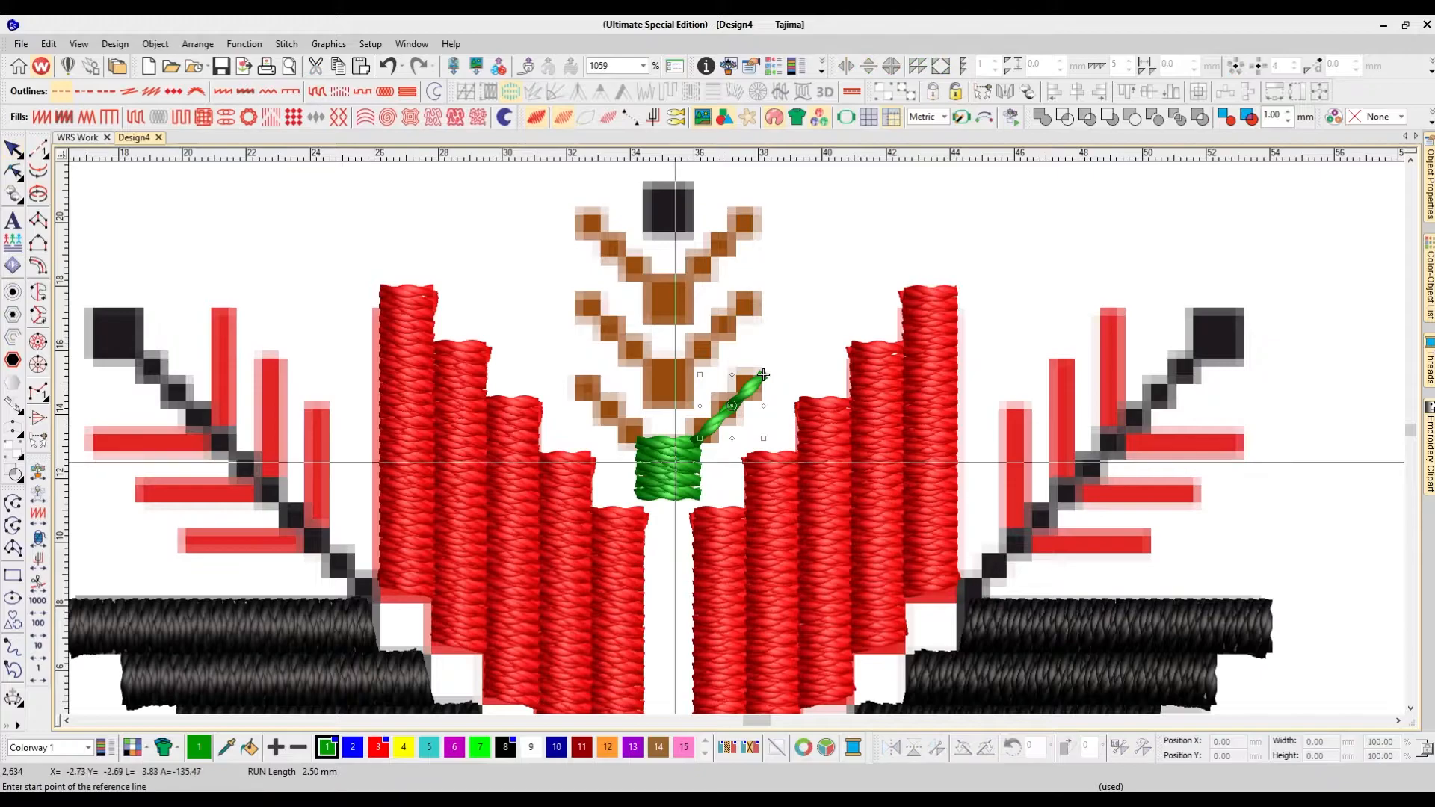
{"action": "left_click", "coordinate": [668, 465]}
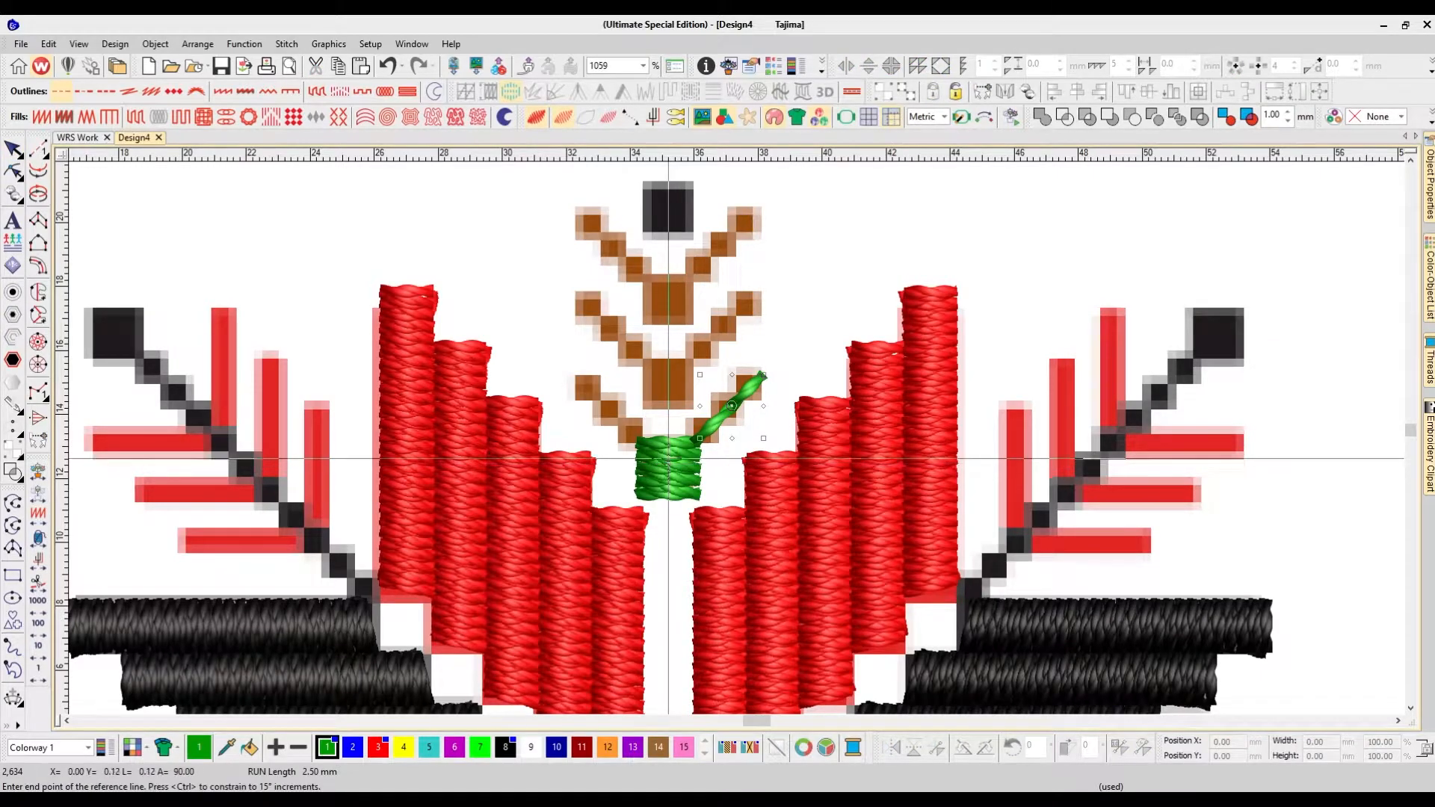
{"action": "left_click", "coordinate": [668, 420]}
{"action": "key", "text": "Escape"}
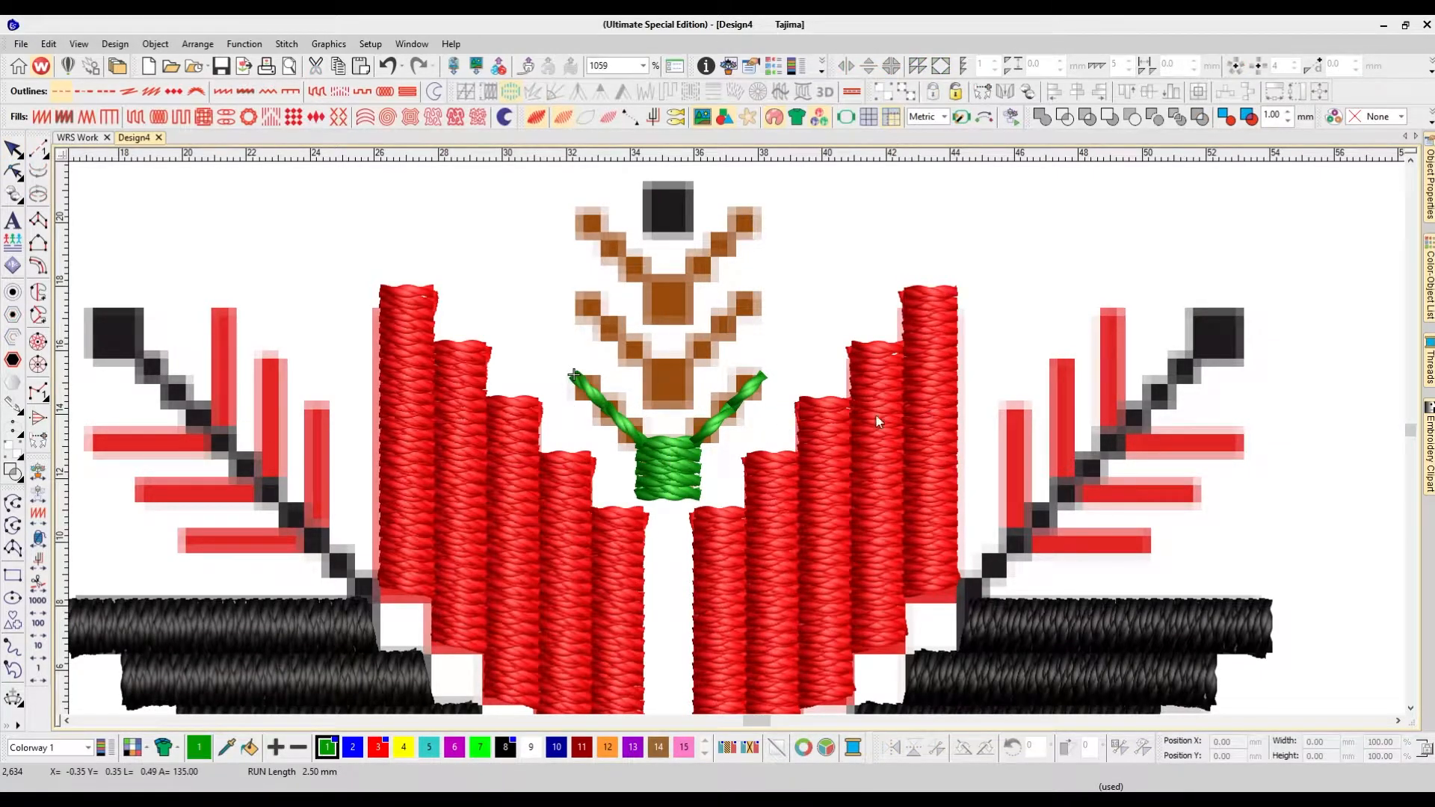
Step: Recolour both branch lines and the satin square with orange colour 12
{"action": "left_click", "coordinate": [729, 423]}
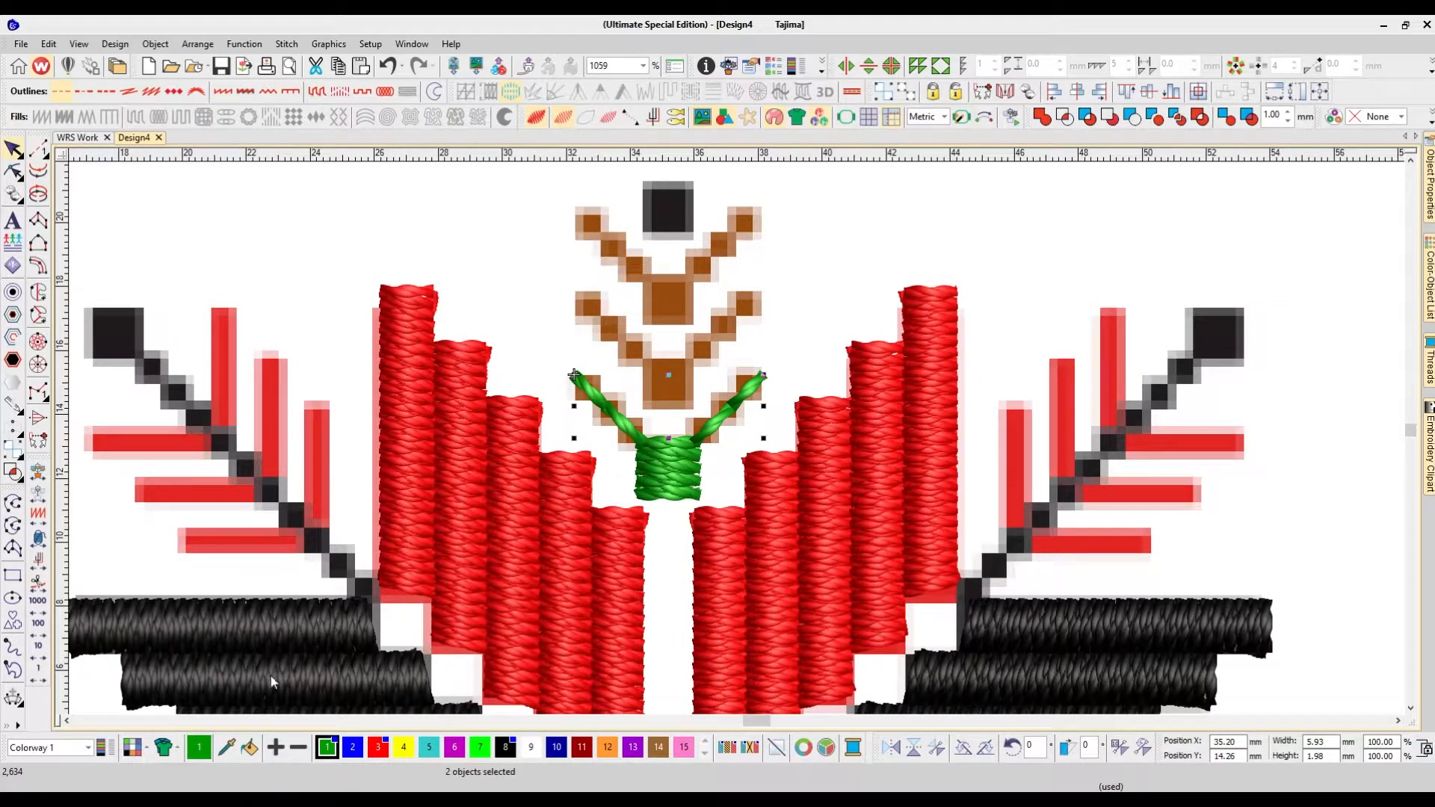
{"action": "left_click", "coordinate": [607, 747]}
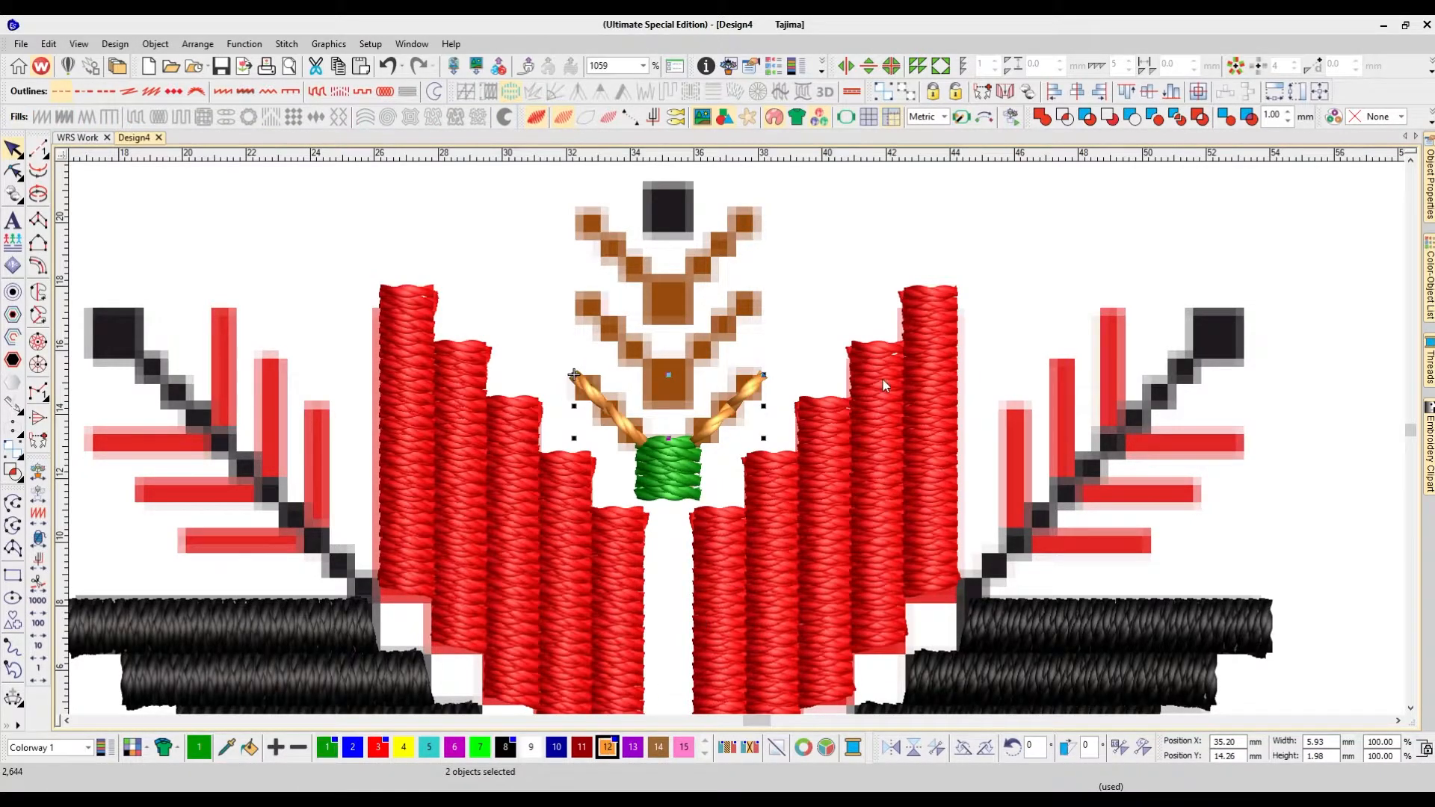
{"action": "left_click", "coordinate": [885, 386]}
{"action": "left_click", "coordinate": [662, 473]}
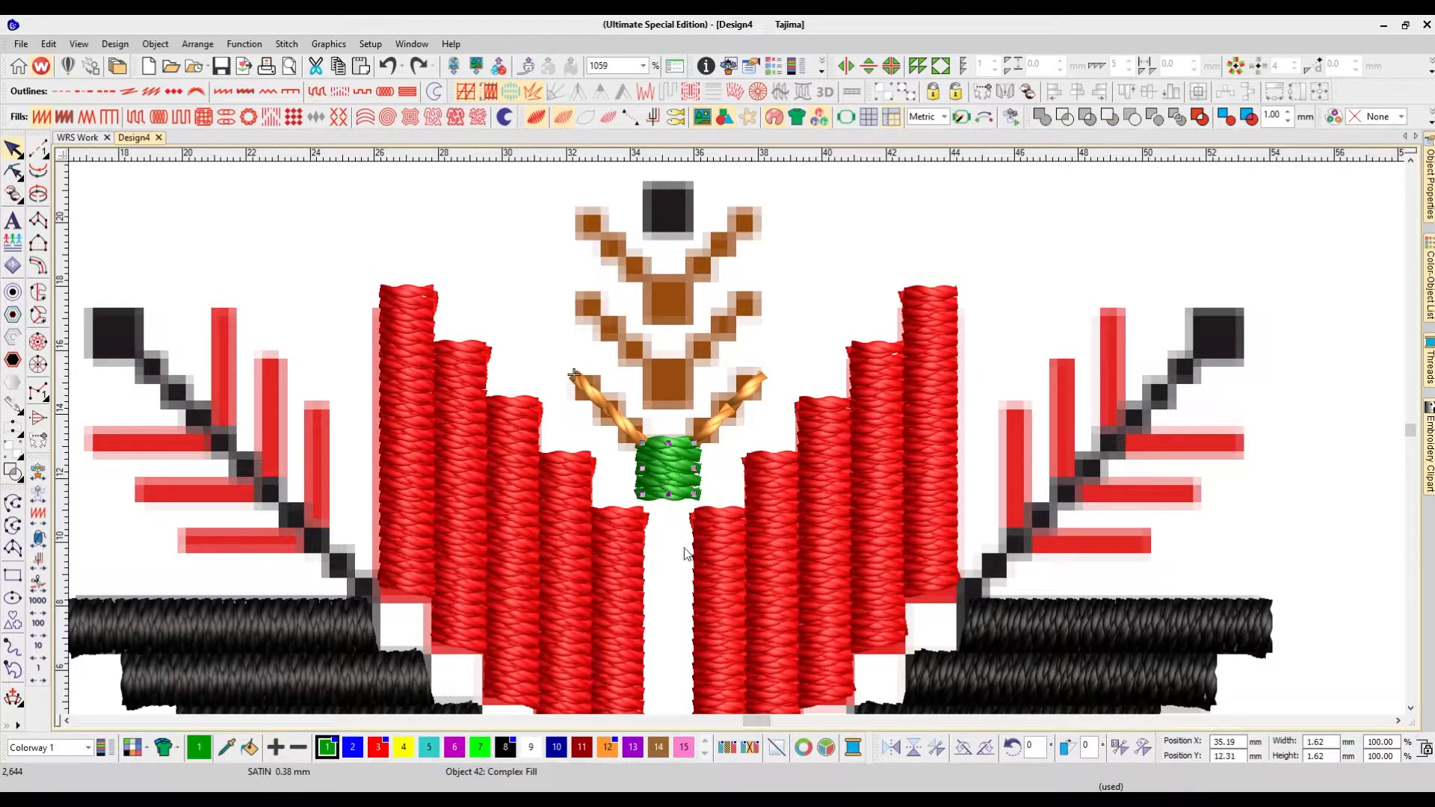
{"action": "left_click", "coordinate": [607, 747]}
Step: Duplicate the orange square and its two branches upward onto the two brown motifs above
{"action": "left_click_drag", "start_coordinate": [804, 336], "coordinate": [564, 512]}
{"action": "left_click_drag", "start_coordinate": [662, 470], "coordinate": [662, 386]}
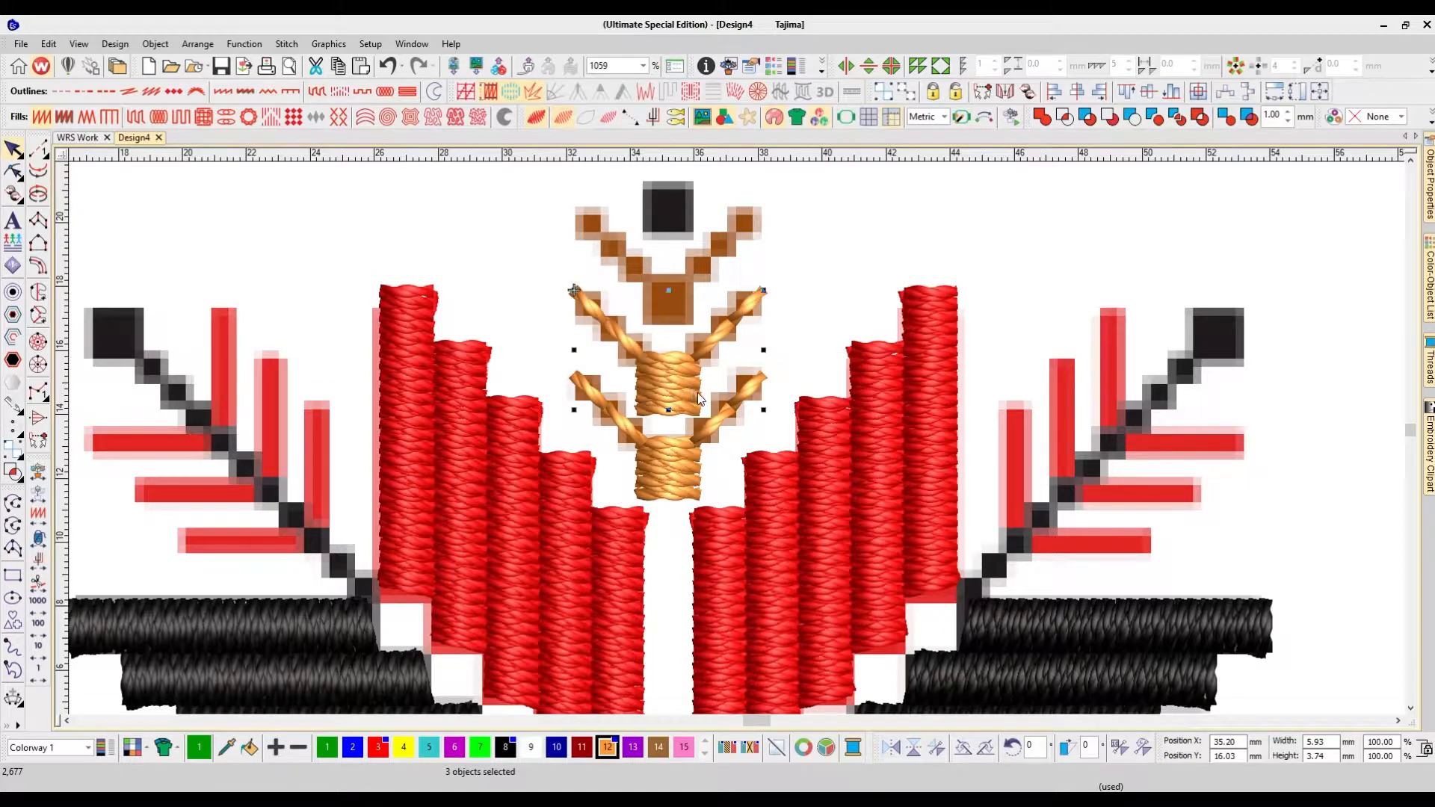
{"action": "key", "text": "ctrl+d"}
{"action": "key", "text": "Escape"}
{"action": "scroll", "coordinate": [730, 410], "scroll_direction": "up", "scroll_amount": 1}
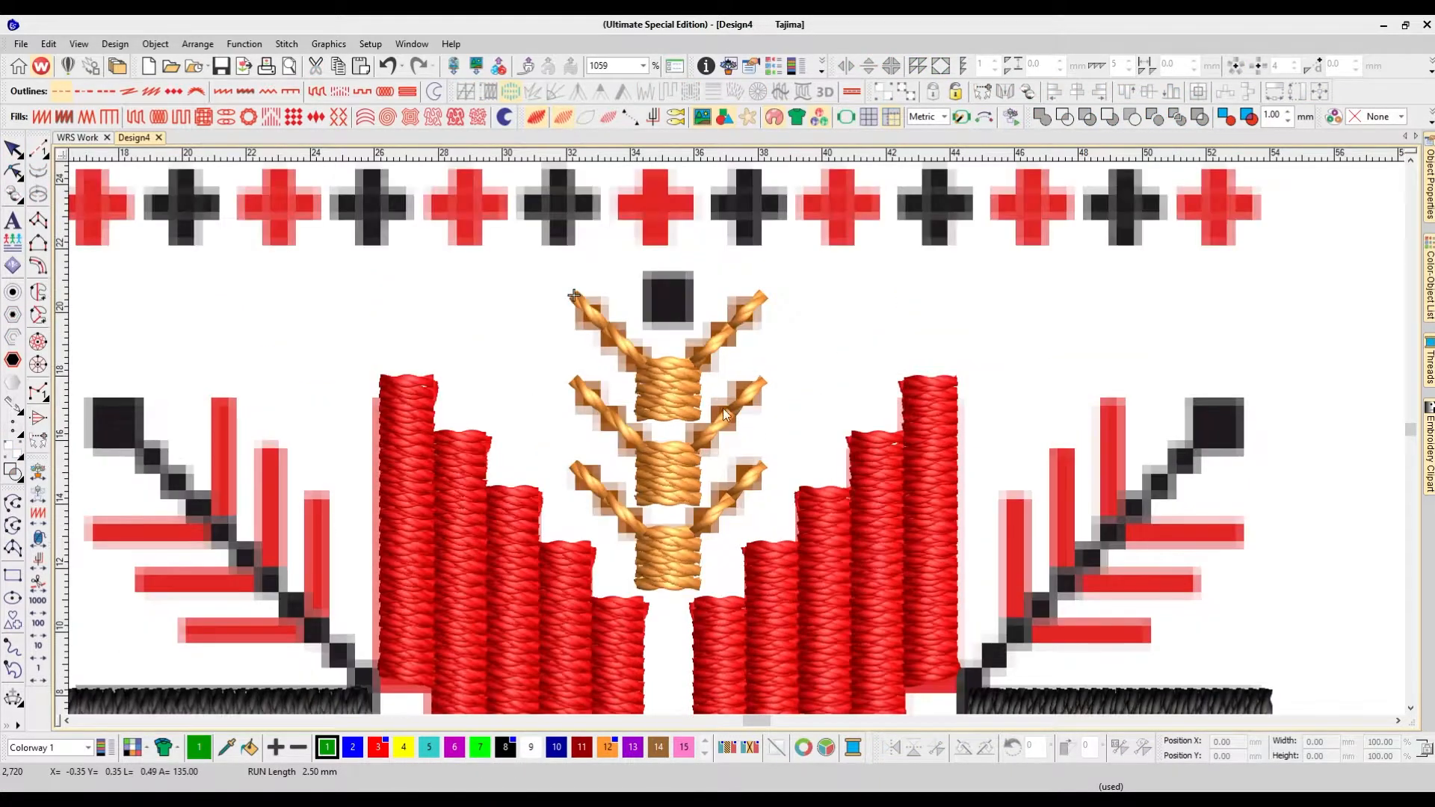
Step: Copy an orange satin square onto the black square topping the ornament and recolour it with black colour 8
{"action": "left_click_drag", "start_coordinate": [688, 402], "coordinate": [669, 312]}
{"action": "left_click", "coordinate": [505, 748]}
{"action": "left_click", "coordinate": [808, 476]}
Step: Copy the ten-object orange and black ornament, flipped vertically, onto the matching motif between the star's lower red petals
{"action": "key", "text": "shift+z"}
{"action": "key", "text": "shift+z"}
{"action": "key", "text": "d"}
{"action": "left_click_drag", "start_coordinate": [753, 366], "coordinate": [688, 501]}
{"action": "scroll", "coordinate": [715, 508], "scroll_direction": "down", "scroll_amount": 3}
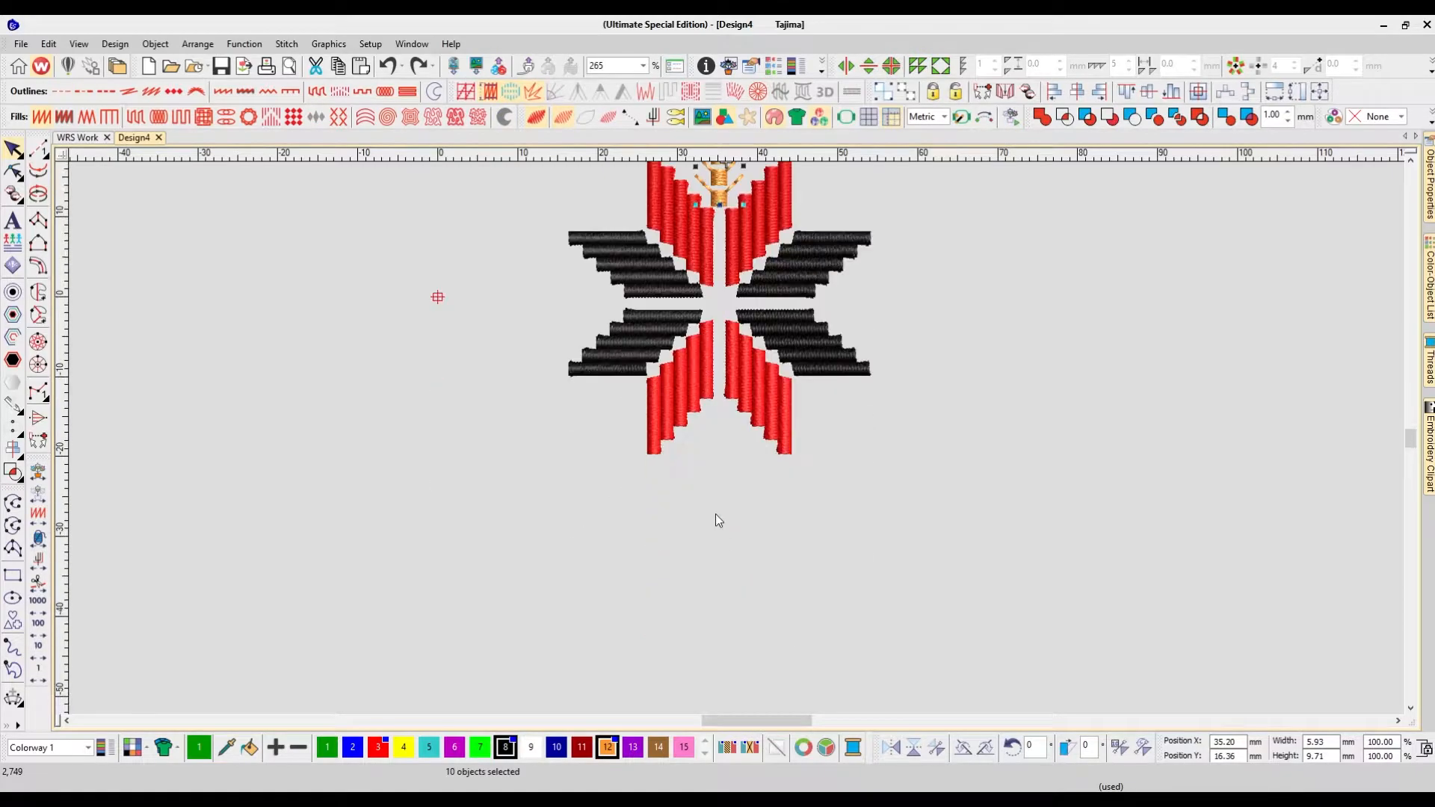
{"action": "left_click_drag", "start_coordinate": [724, 455], "coordinate": [724, 606]}
{"action": "left_click", "coordinate": [772, 378]}
{"action": "left_click_drag", "start_coordinate": [761, 375], "coordinate": [677, 268]}
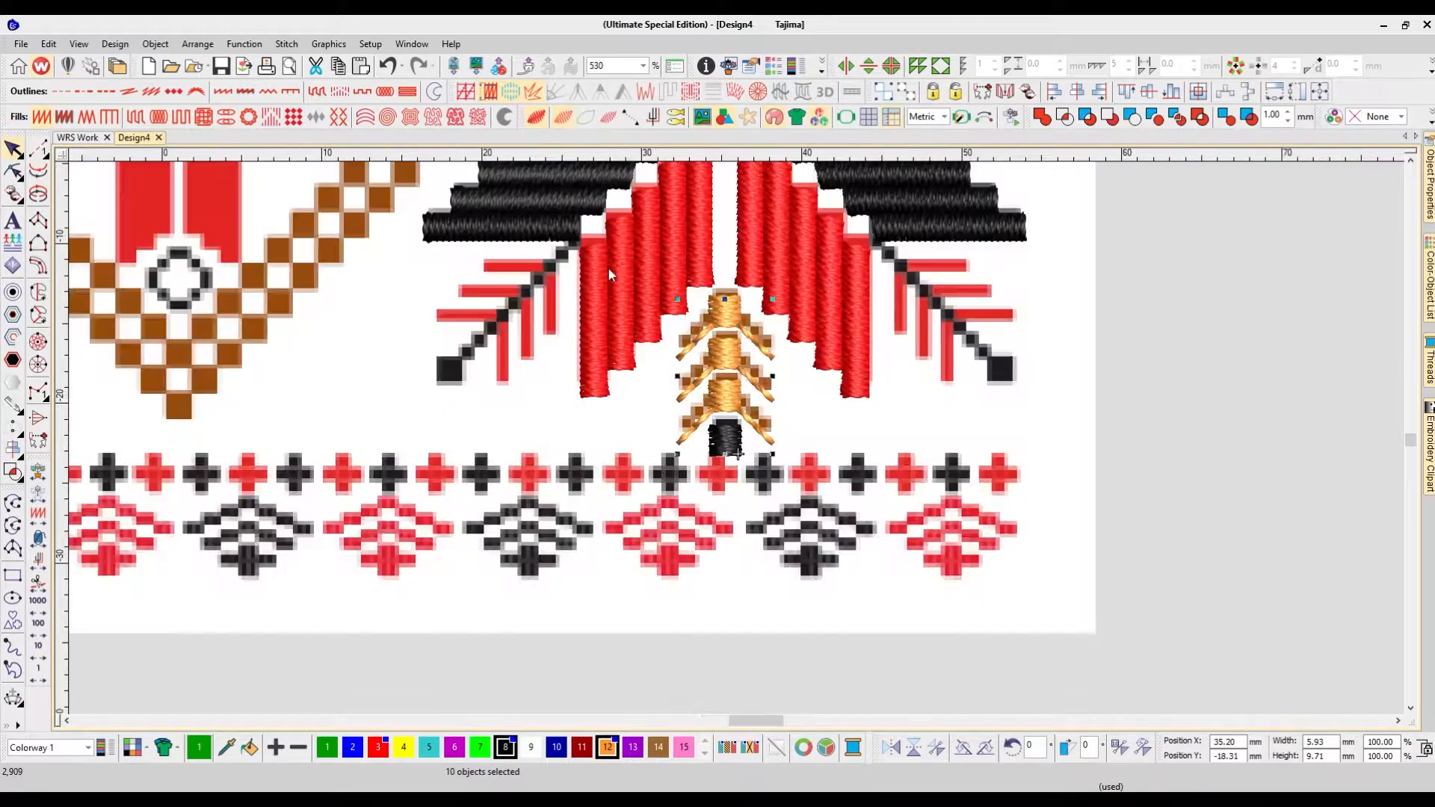
Step: Nudge the lower ornament copy up by about 0.65 mm to align it with the bitmap
{"action": "key", "text": "Up"}
{"action": "key", "text": "Up"}
{"action": "key", "text": "Up"}
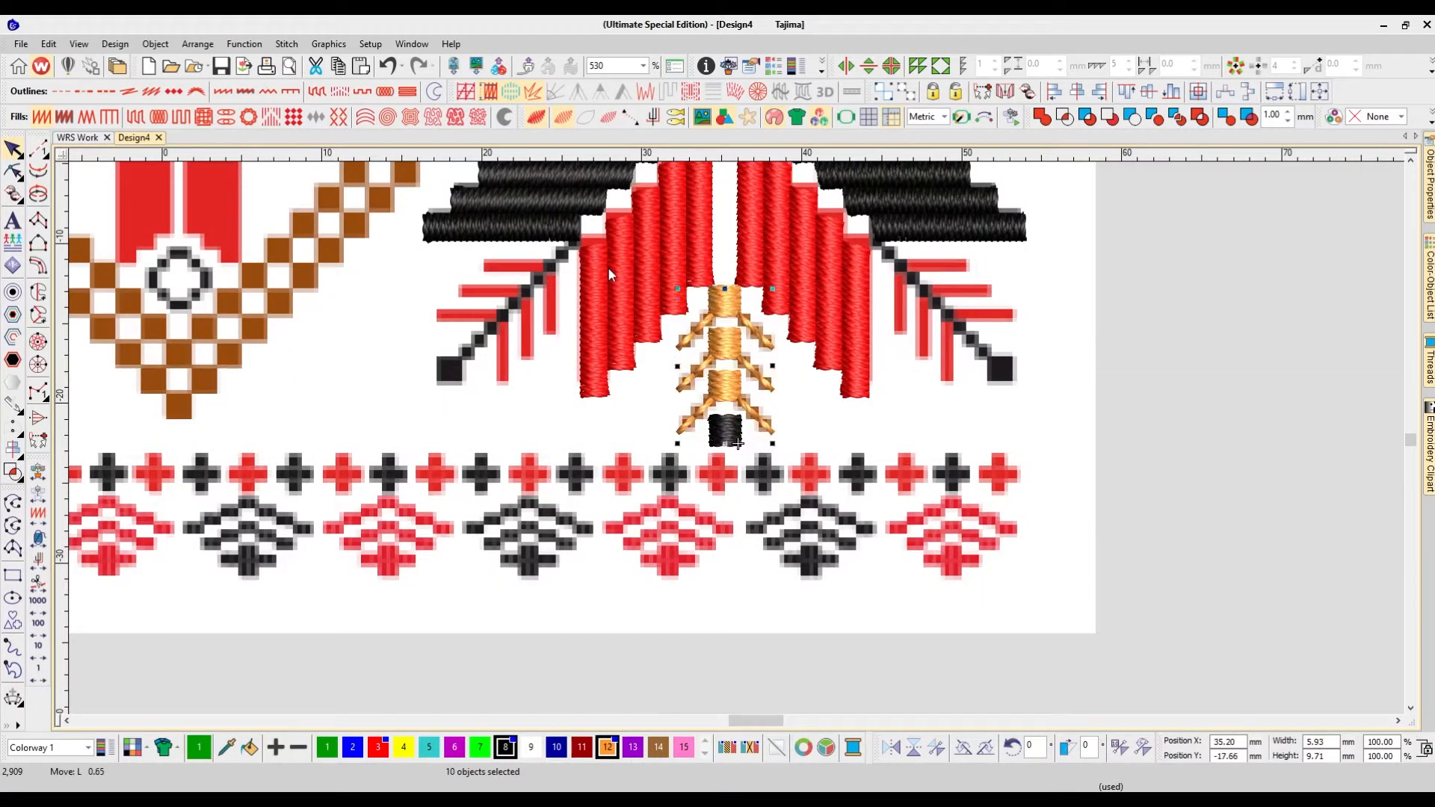
{"action": "key", "text": "Escape"}
Step: Draw a diagonal run line spanning about 7.23 by 7.23 mm along the black stem of the star's upper-right twig
{"action": "key", "text": "shift+z"}
{"action": "scroll", "coordinate": [861, 358], "scroll_direction": "up", "scroll_amount": 2}
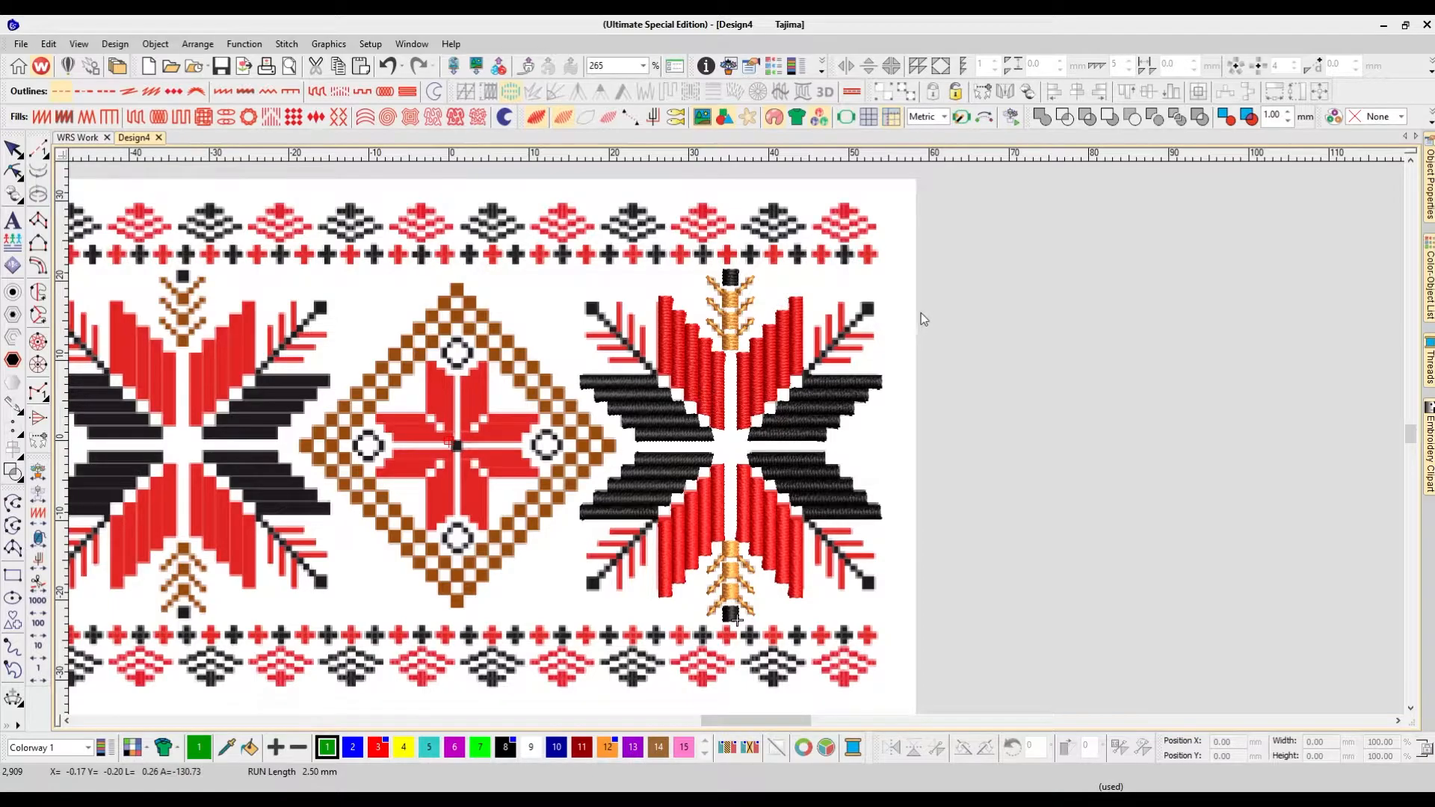
{"action": "key", "text": "z"}
{"action": "scroll", "coordinate": [935, 315], "scroll_direction": "down", "scroll_amount": 1}
{"action": "scroll", "coordinate": [936, 322], "scroll_direction": "up", "scroll_amount": 3}
{"action": "scroll", "coordinate": [939, 380], "scroll_direction": "right", "scroll_amount": 2}
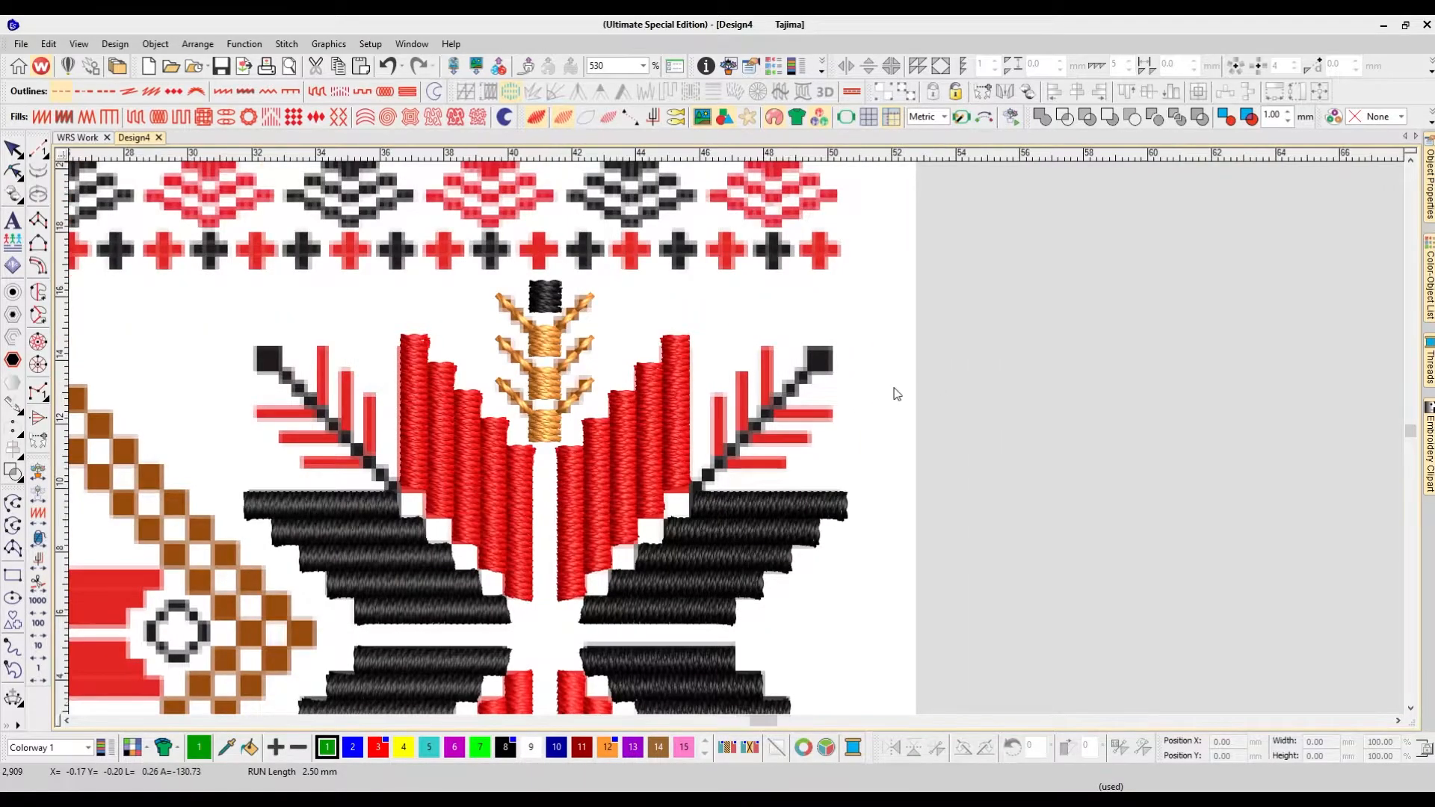
{"action": "key", "text": "z"}
{"action": "key", "text": "space"}
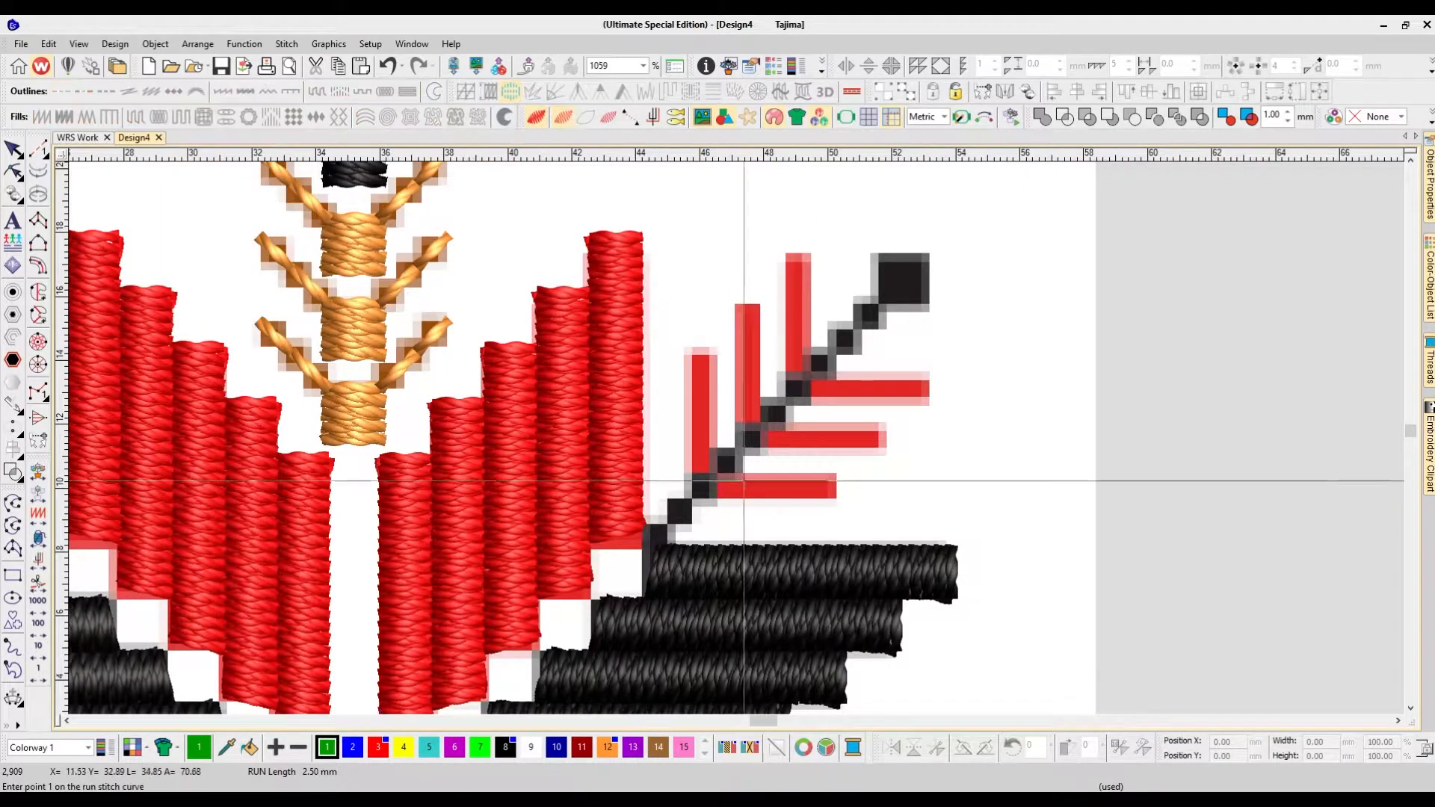
{"action": "left_click", "coordinate": [651, 538]}
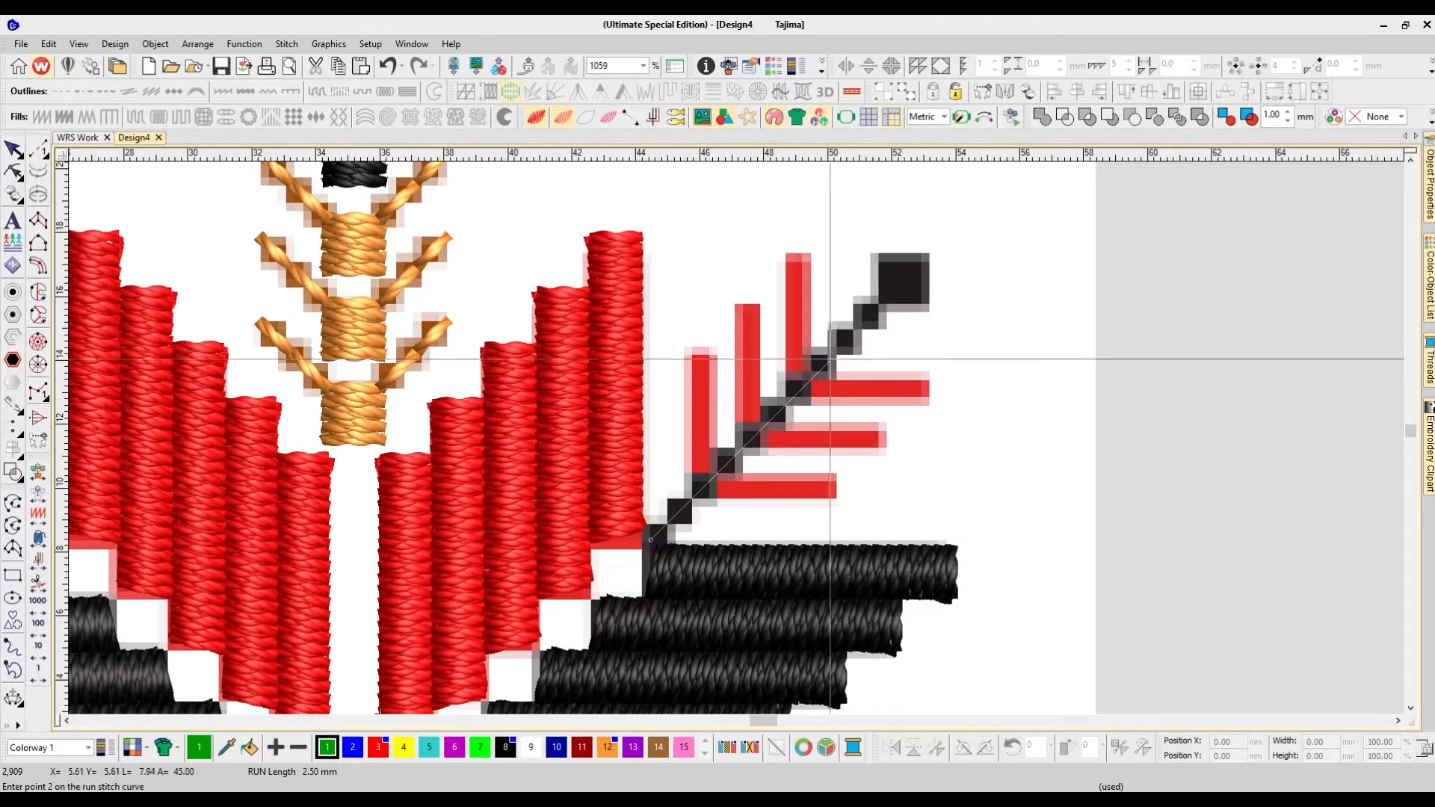
{"action": "left_click", "coordinate": [882, 307]}
{"action": "key", "text": "Return"}
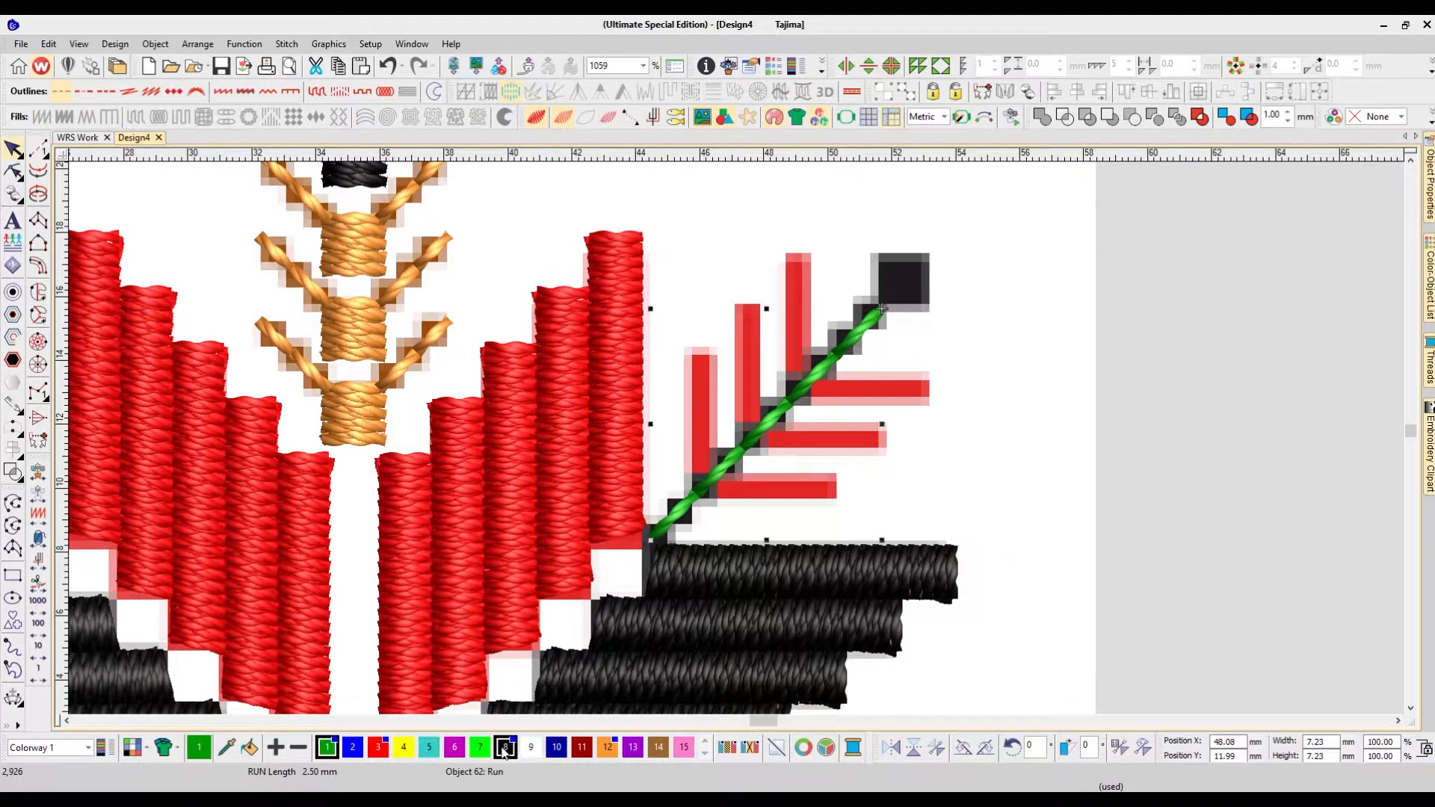
Step: Recolour the diagonal stem with black colour 8 and copy the black satin square onto its outer end
{"action": "scroll", "coordinate": [888, 475], "scroll_direction": "up", "scroll_amount": 1}
{"action": "left_click_drag", "start_coordinate": [376, 253], "coordinate": [927, 370]}
{"action": "left_click", "coordinate": [1006, 397]}
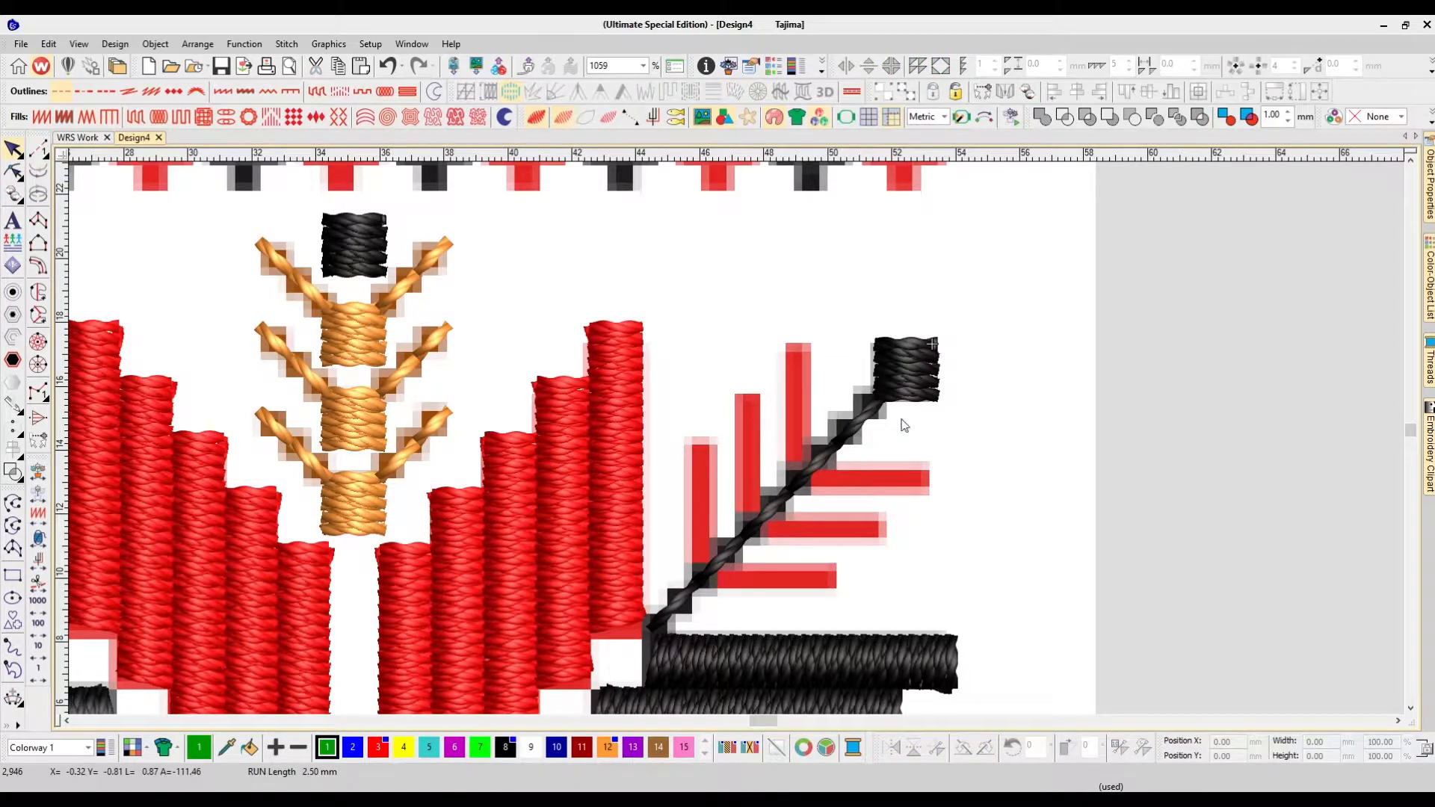
Step: Copy the ornament's lowest right-hand orange branch onto the twig's lowest horizontal red barb and rotate it to lie horizontal
{"action": "scroll", "coordinate": [904, 425], "scroll_direction": "down", "scroll_amount": 1}
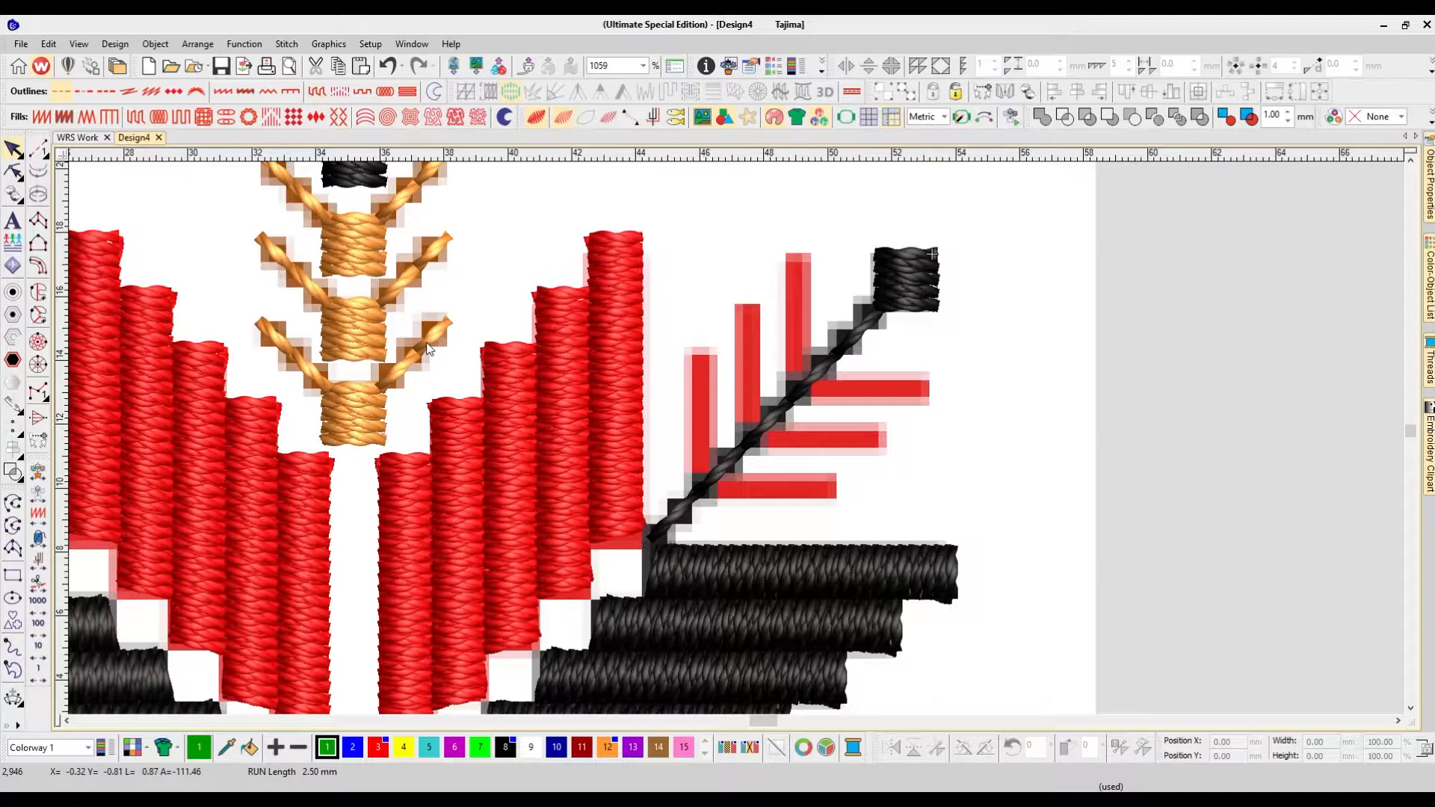
{"action": "left_click_drag", "start_coordinate": [410, 358], "coordinate": [775, 501]}
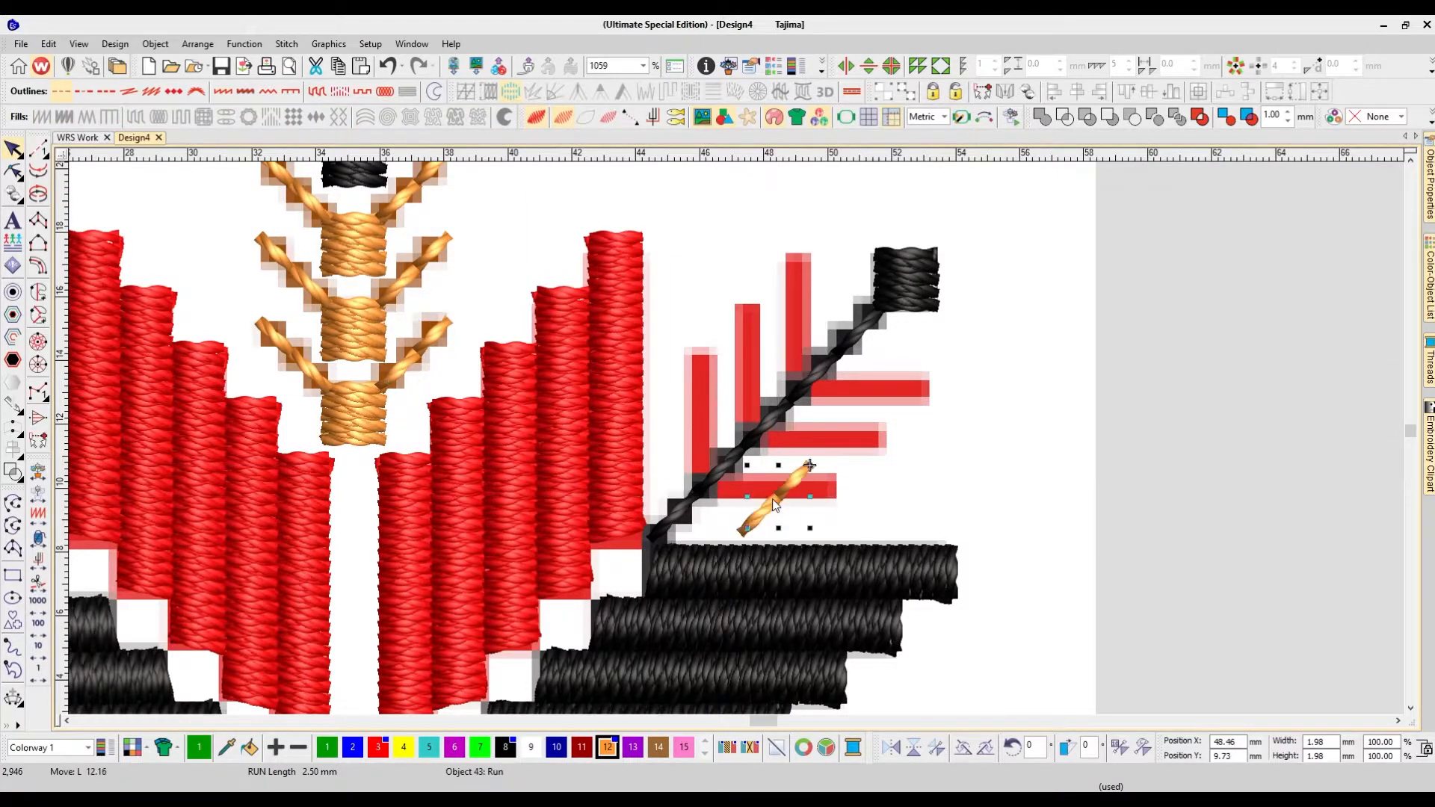
{"action": "left_click", "coordinate": [985, 751]}
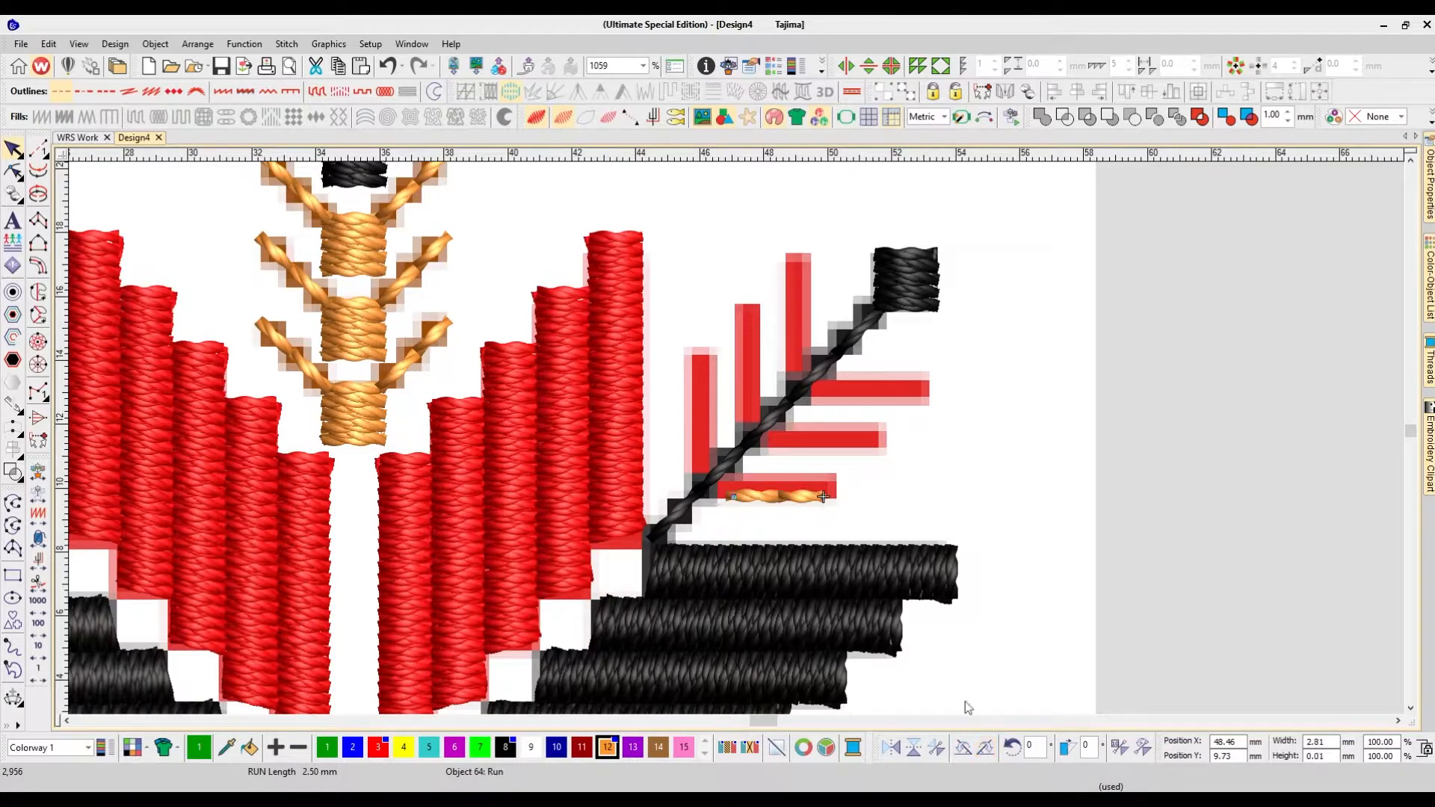
Step: Reshape the orange branch to about 4.04 mm long and place copies of it on the twig's other two horizontal red barbs
{"action": "mouse_move", "coordinate": [788, 507]}
{"action": "left_mouse_down"}
{"action": "mouse_move", "coordinate": [737, 499]}
{"action": "mouse_move", "coordinate": [840, 489]}
{"action": "mouse_move", "coordinate": [835, 436]}
{"action": "mouse_move", "coordinate": [879, 387]}
{"action": "left_mouse_up"}
{"action": "key", "text": "h"}
{"action": "key", "text": "Return"}
{"action": "key", "text": "Escape"}
{"action": "left_click", "coordinate": [783, 490]}
{"action": "left_click", "coordinate": [933, 477]}
Step: Recolour the twig's three horizontal branches with red colour 3
{"action": "left_click", "coordinate": [882, 387]}
{"action": "left_click", "coordinate": [844, 439], "text": "ctrl"}
{"action": "left_click", "coordinate": [806, 493], "text": "ctrl"}
{"action": "left_click", "coordinate": [378, 747]}
{"action": "left_click", "coordinate": [1111, 430]}
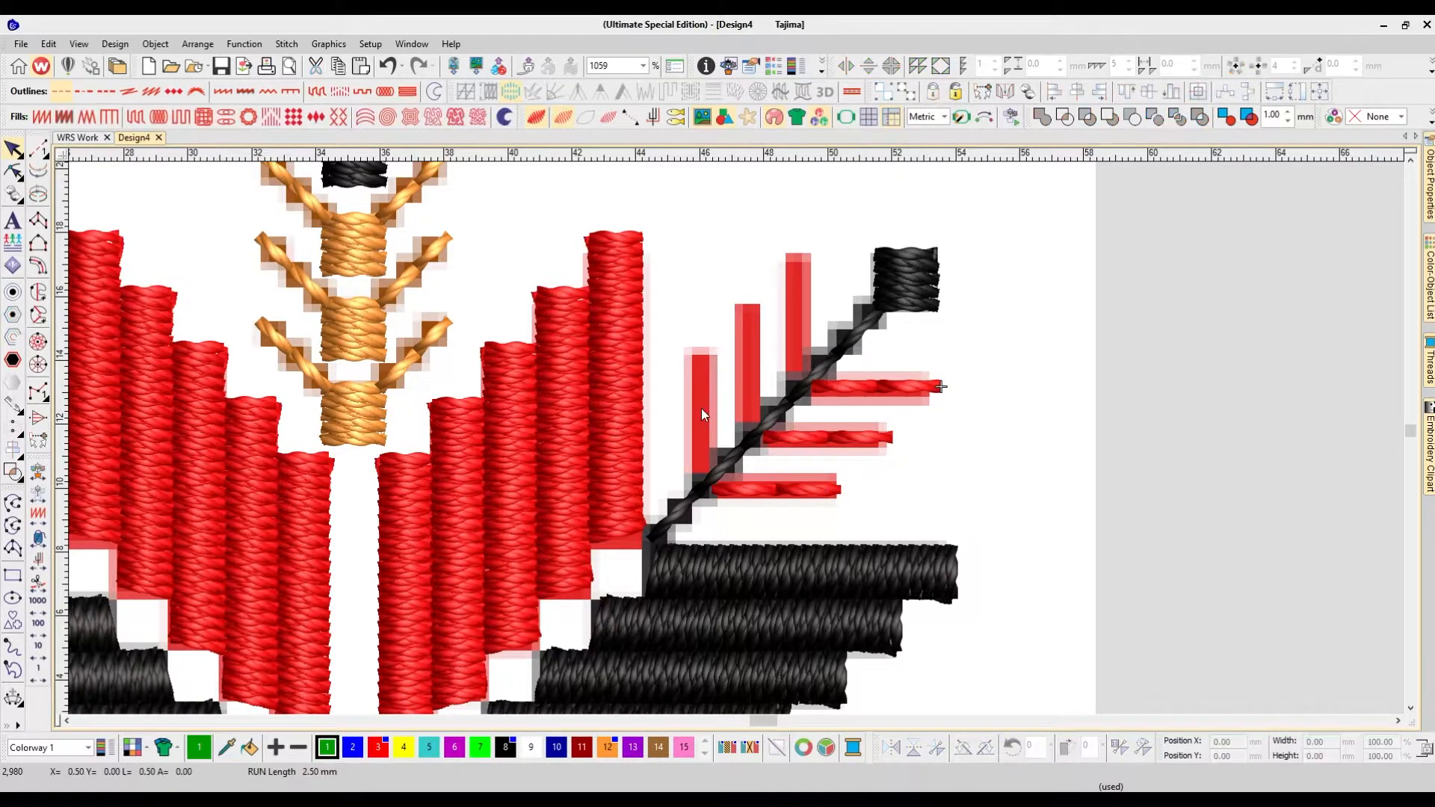
Step: Copy a horizontal red branch to the twig's leftmost vertical barb and rotate it until it stands vertical
{"action": "left_click_drag", "start_coordinate": [755, 492], "coordinate": [678, 374]}
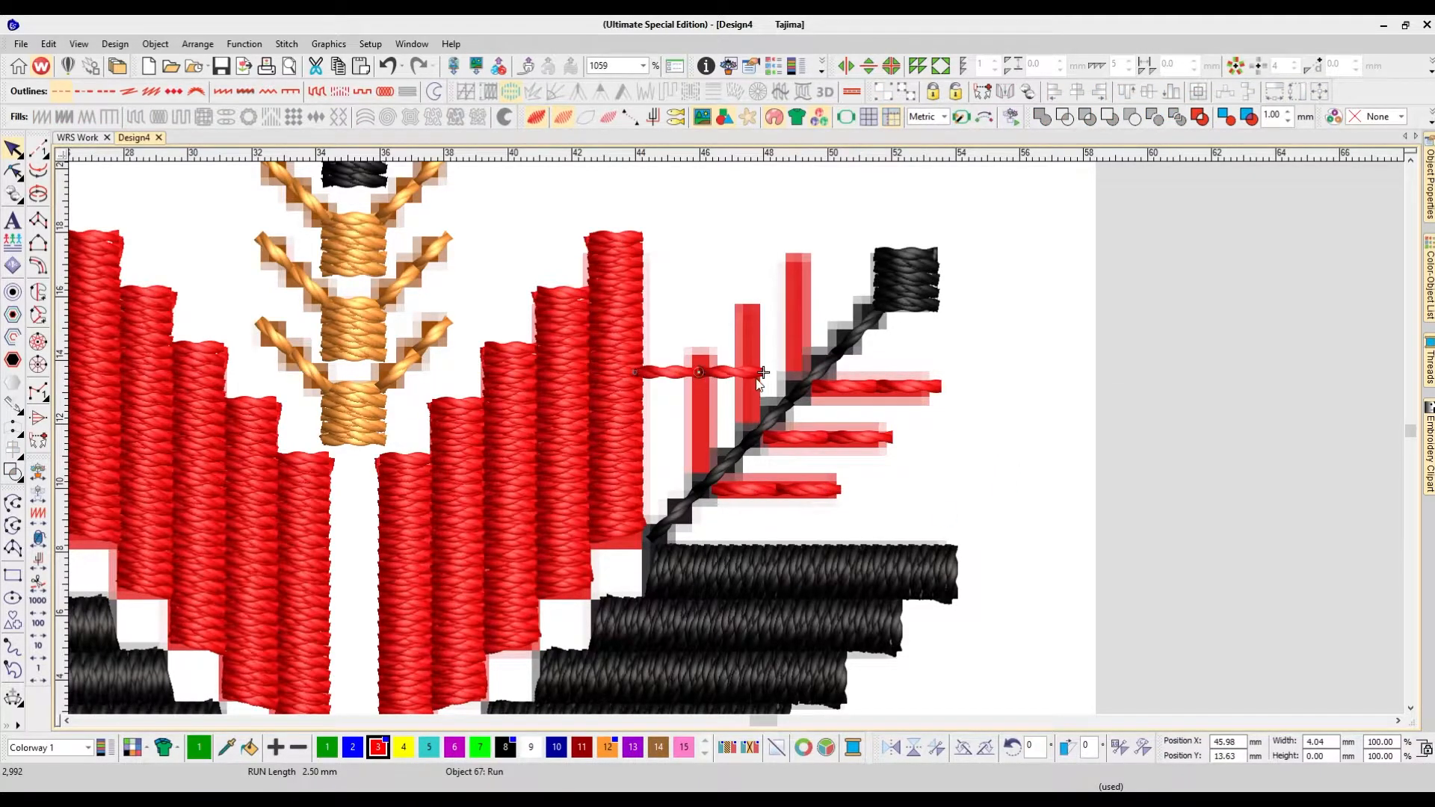
{"action": "left_click", "coordinate": [987, 748]}
{"action": "left_click", "coordinate": [987, 748]}
{"action": "left_click", "coordinate": [987, 747]}
{"action": "left_click", "coordinate": [988, 749]}
{"action": "left_click", "coordinate": [988, 749]}
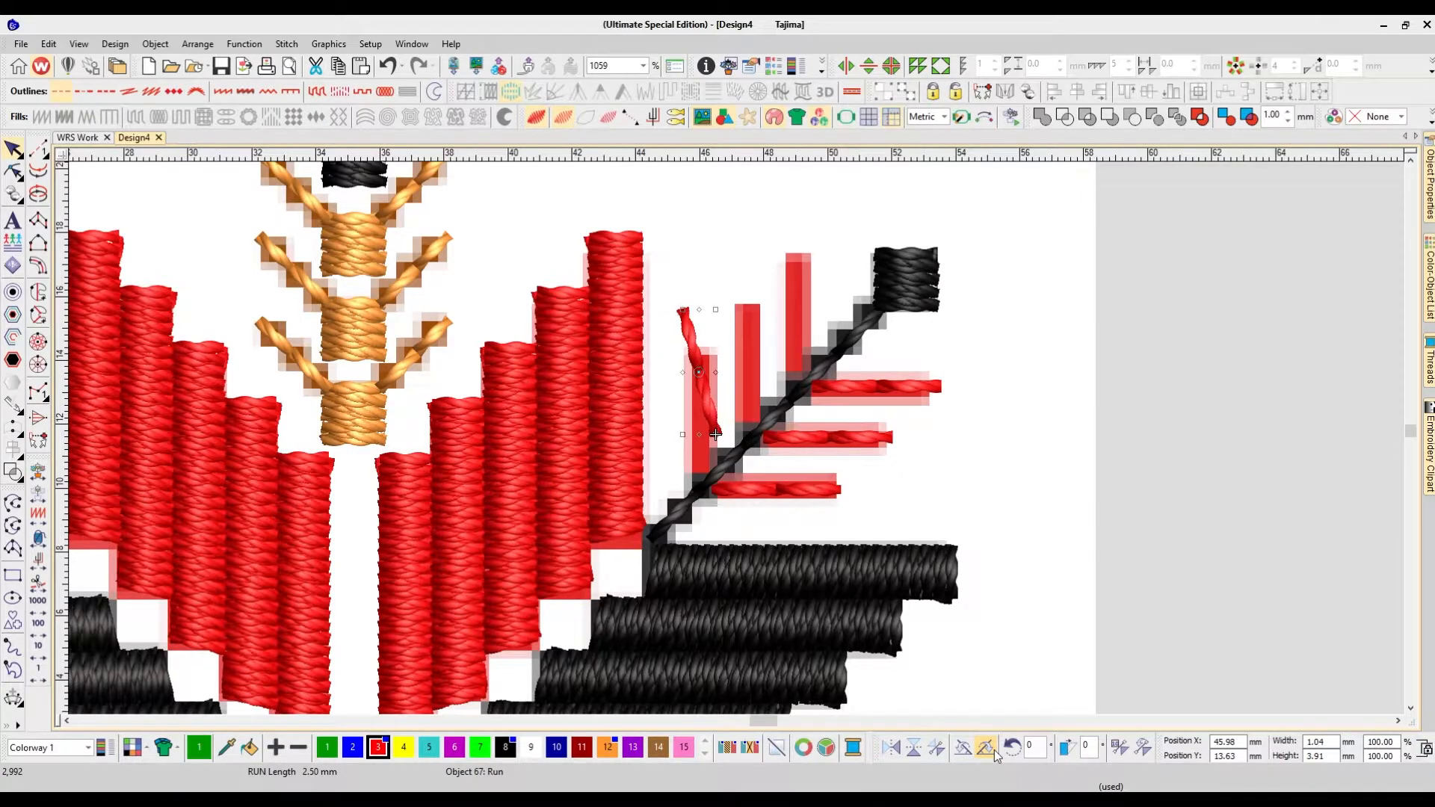
{"action": "left_click", "coordinate": [988, 749]}
Step: Fit the vertical red branch to its barb and place copies on the twig's other two vertical barbs
{"action": "mouse_move", "coordinate": [701, 434]}
{"action": "left_mouse_down"}
{"action": "mouse_move", "coordinate": [701, 477]}
{"action": "mouse_move", "coordinate": [700, 436]}
{"action": "mouse_move", "coordinate": [797, 359]}
{"action": "mouse_move", "coordinate": [815, 366]}
{"action": "mouse_move", "coordinate": [805, 344]}
{"action": "mouse_move", "coordinate": [803, 356]}
{"action": "left_mouse_up"}
{"action": "key", "text": "d"}
{"action": "key", "text": "d"}
{"action": "key", "text": "d"}
{"action": "left_click", "coordinate": [999, 465]}
Step: Group all eight objects of the upper-right twig and undo the trial move of the group
{"action": "key", "text": "shift+z"}
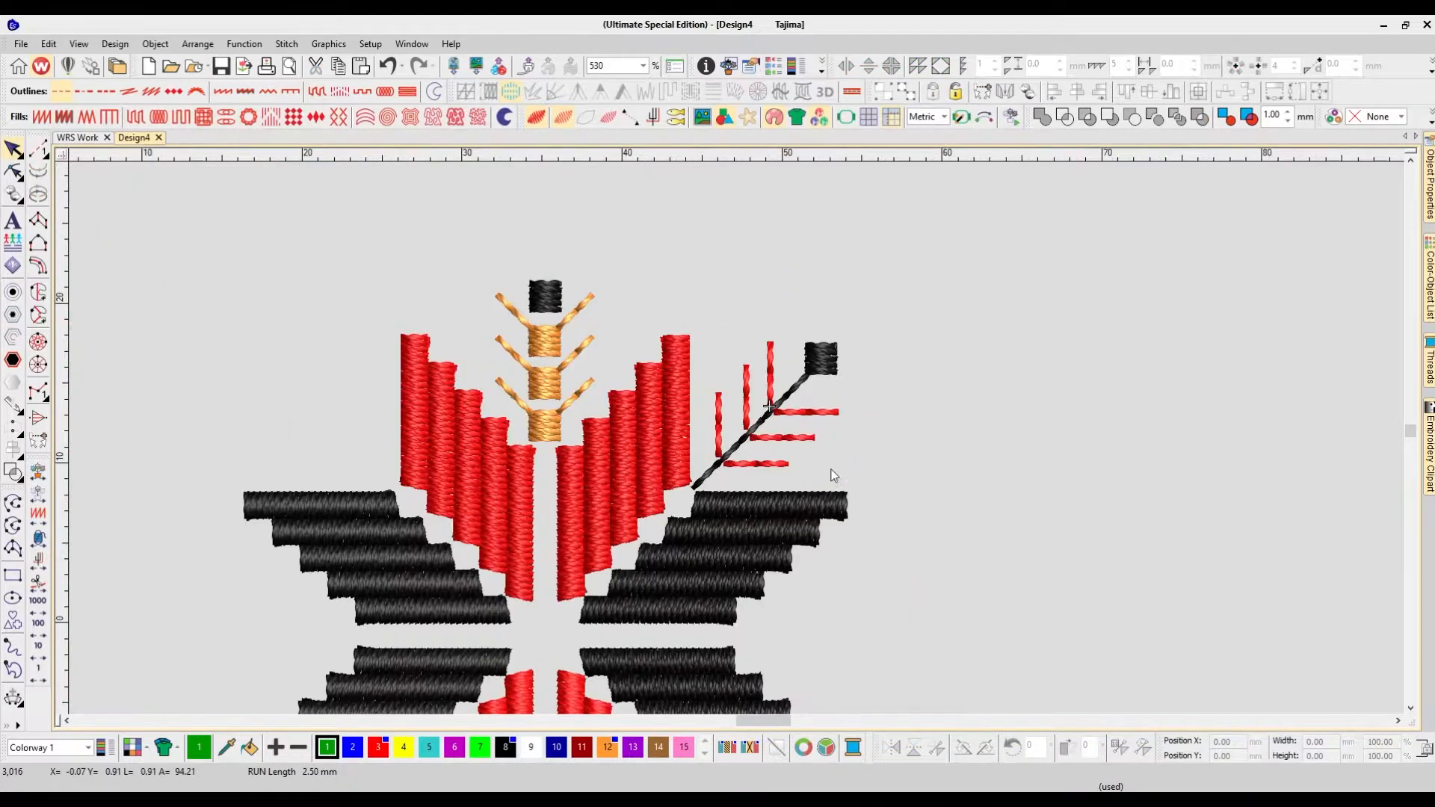
{"action": "left_click_drag", "start_coordinate": [886, 316], "coordinate": [684, 512]}
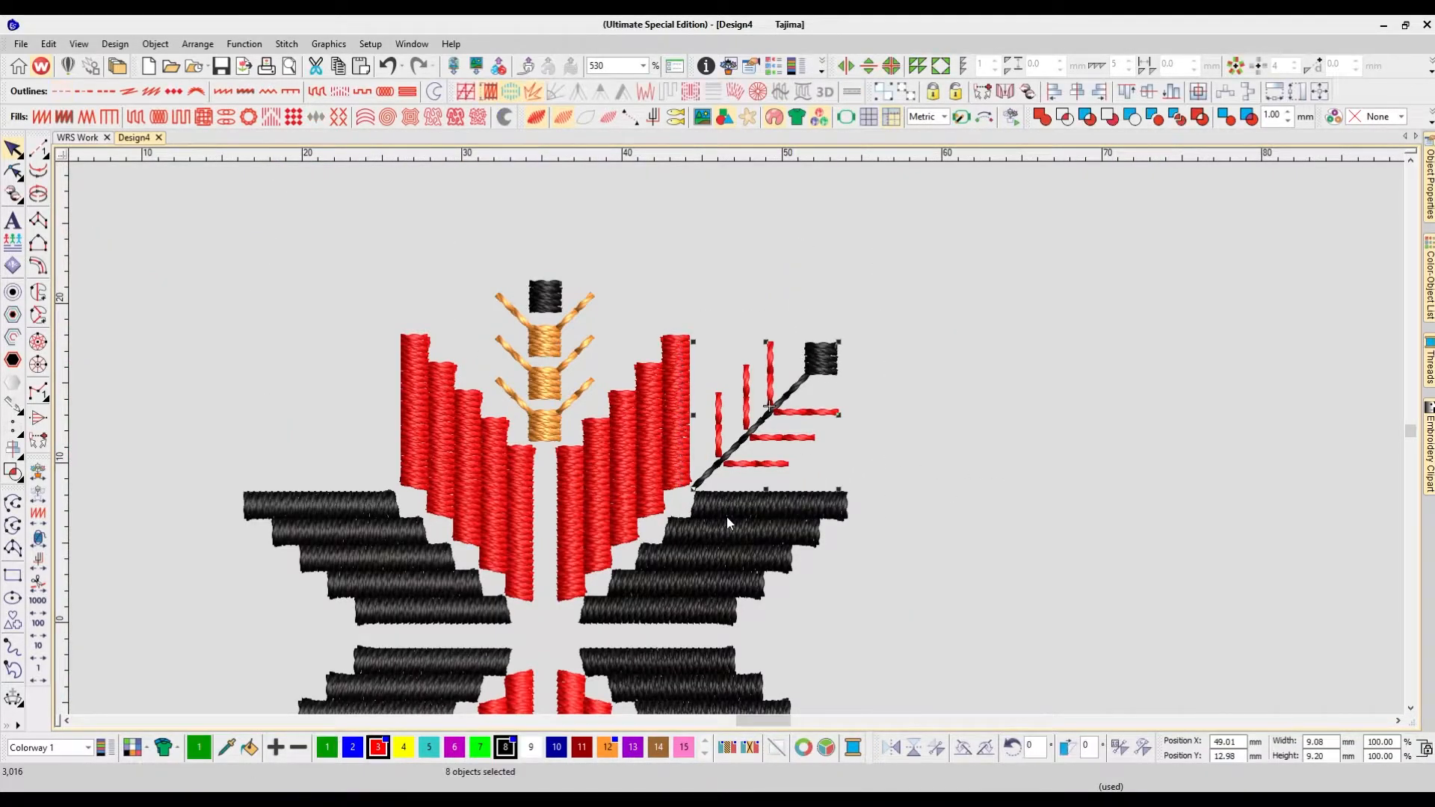
{"action": "key", "text": "ctrl+g"}
{"action": "left_click_drag", "start_coordinate": [824, 372], "coordinate": [972, 344]}
{"action": "key", "text": "ctrl+z"}
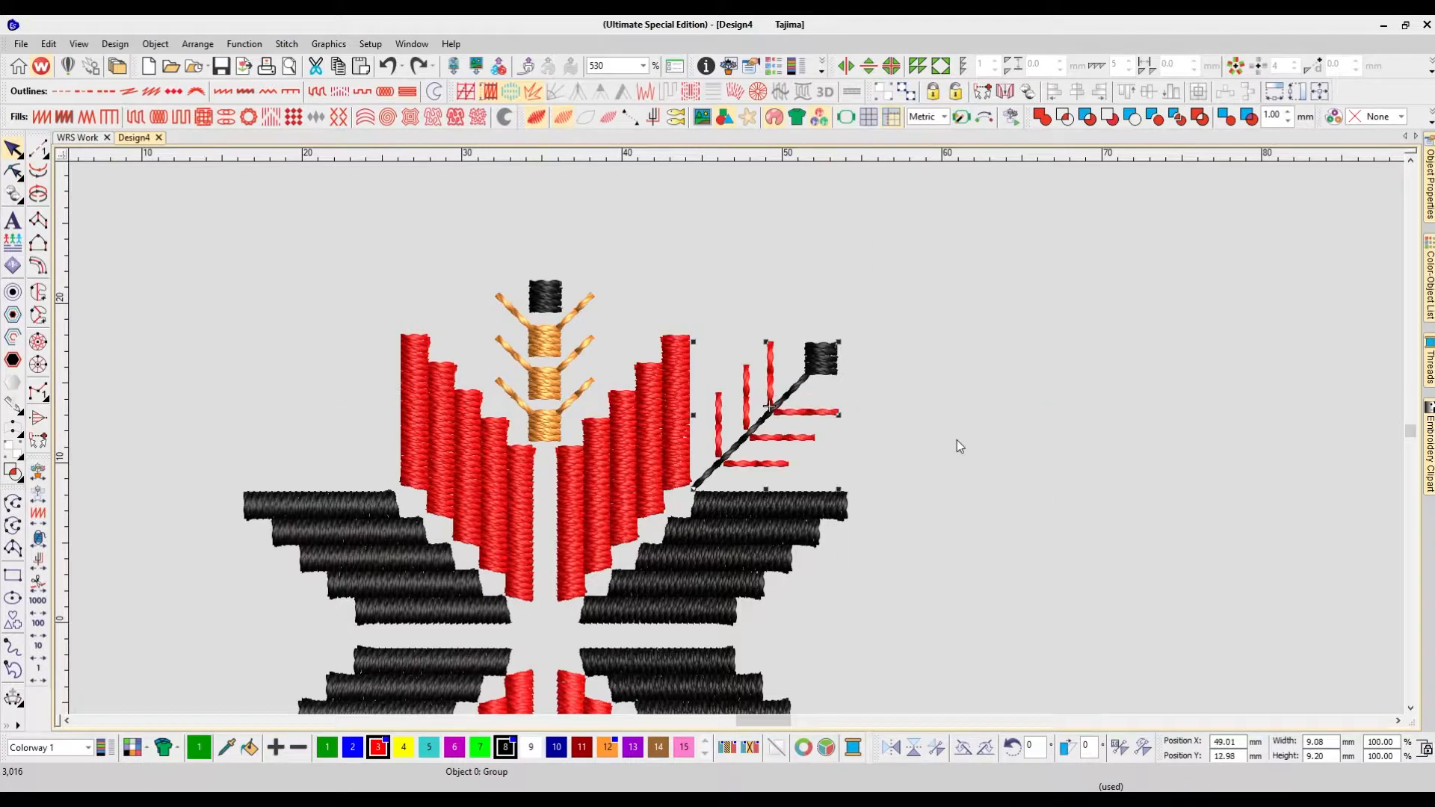
Step: Create a four-point wreath of the twig group around the star so each corner gets a twig
{"action": "key", "text": "shift+z"}
{"action": "left_click", "coordinate": [1235, 65]}
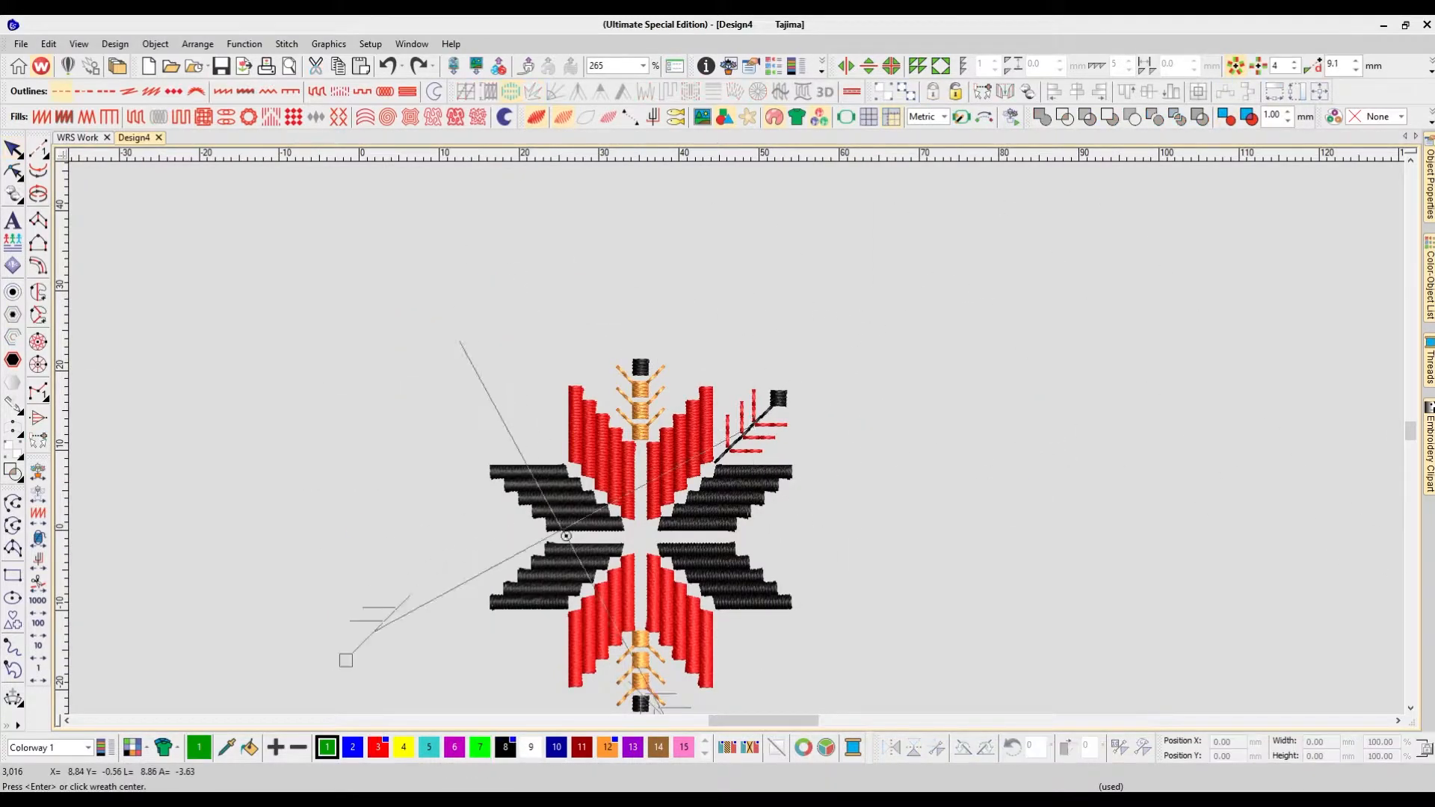
{"action": "key", "text": "Return"}
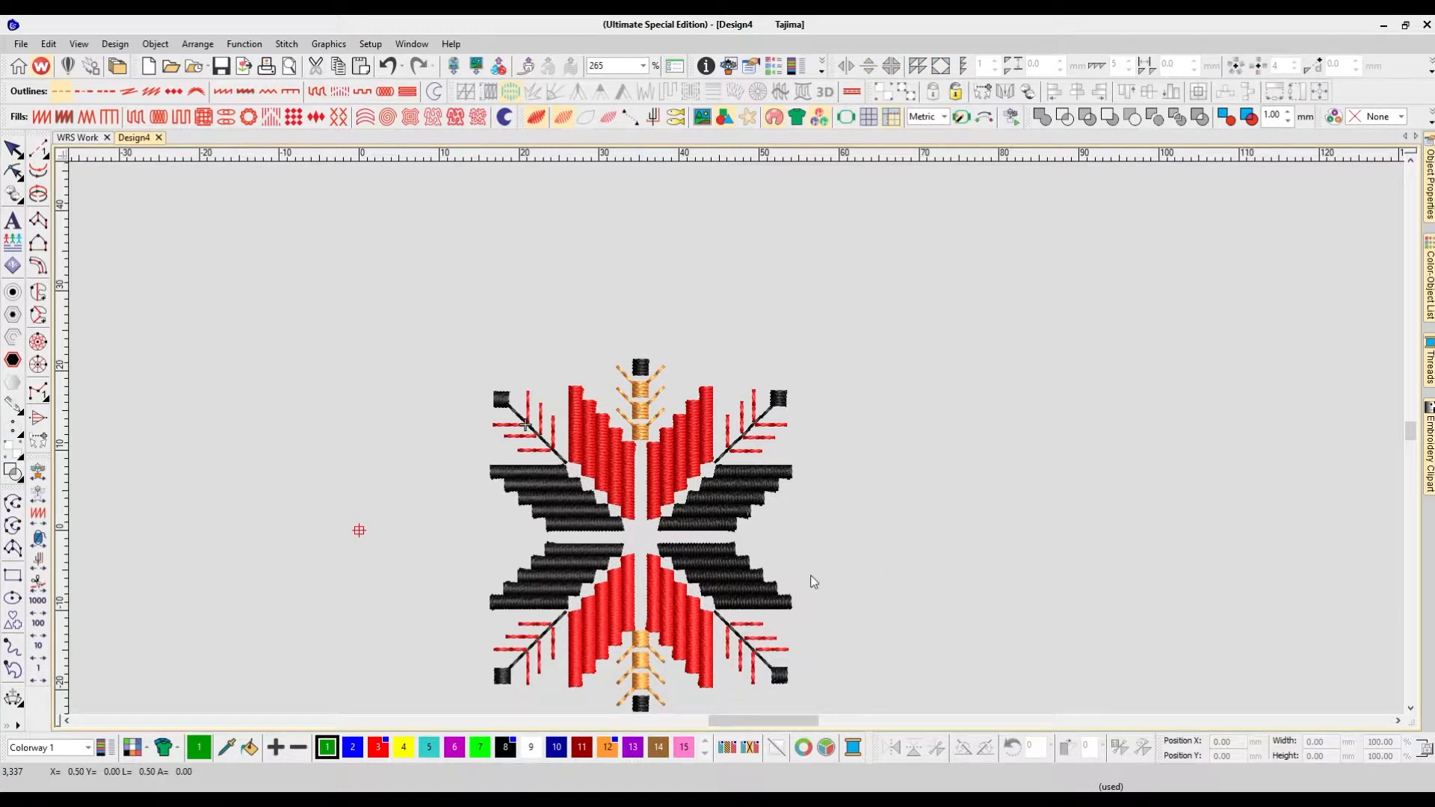
{"action": "key", "text": "0"}
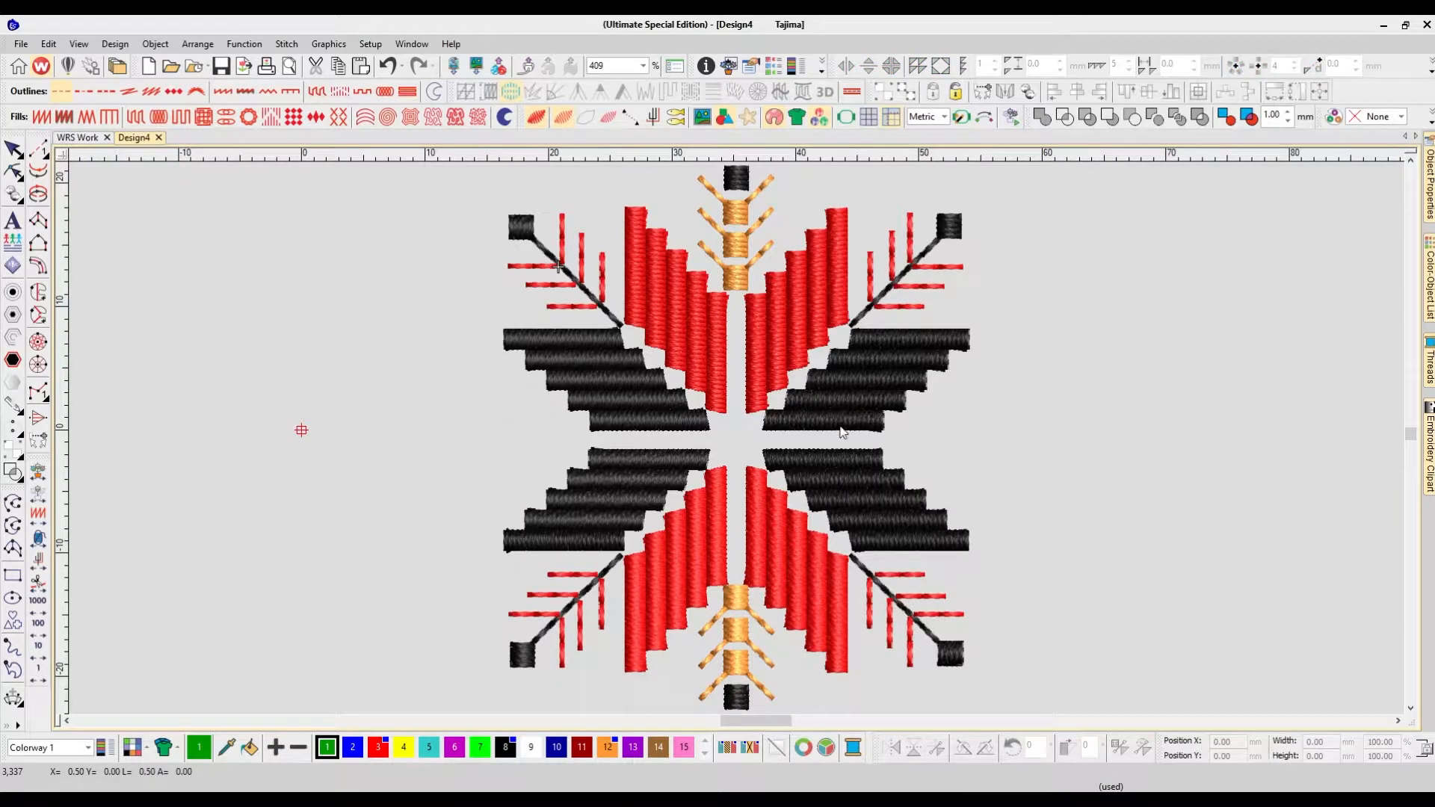
{"action": "key", "text": "shift+z"}
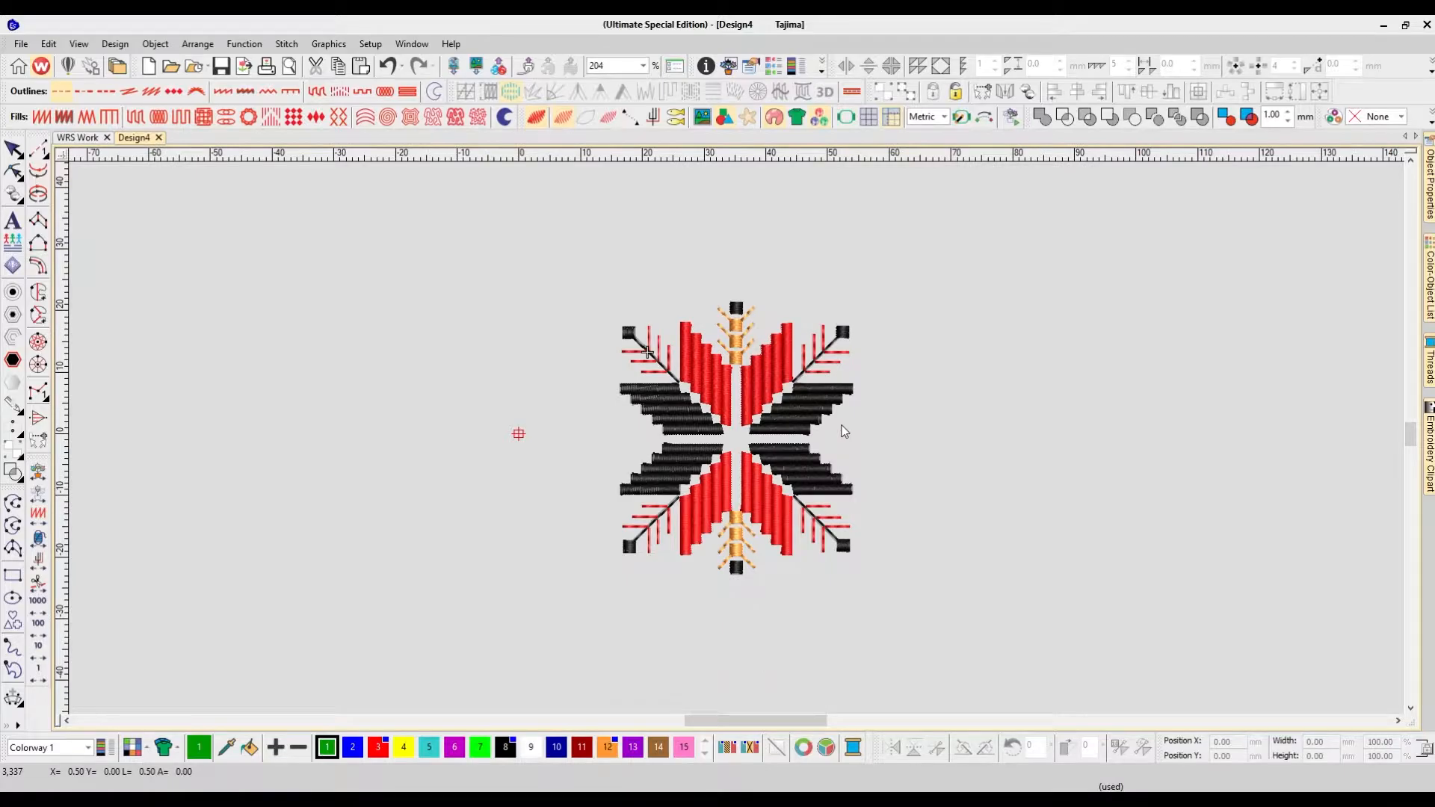
{"action": "key", "text": "z"}
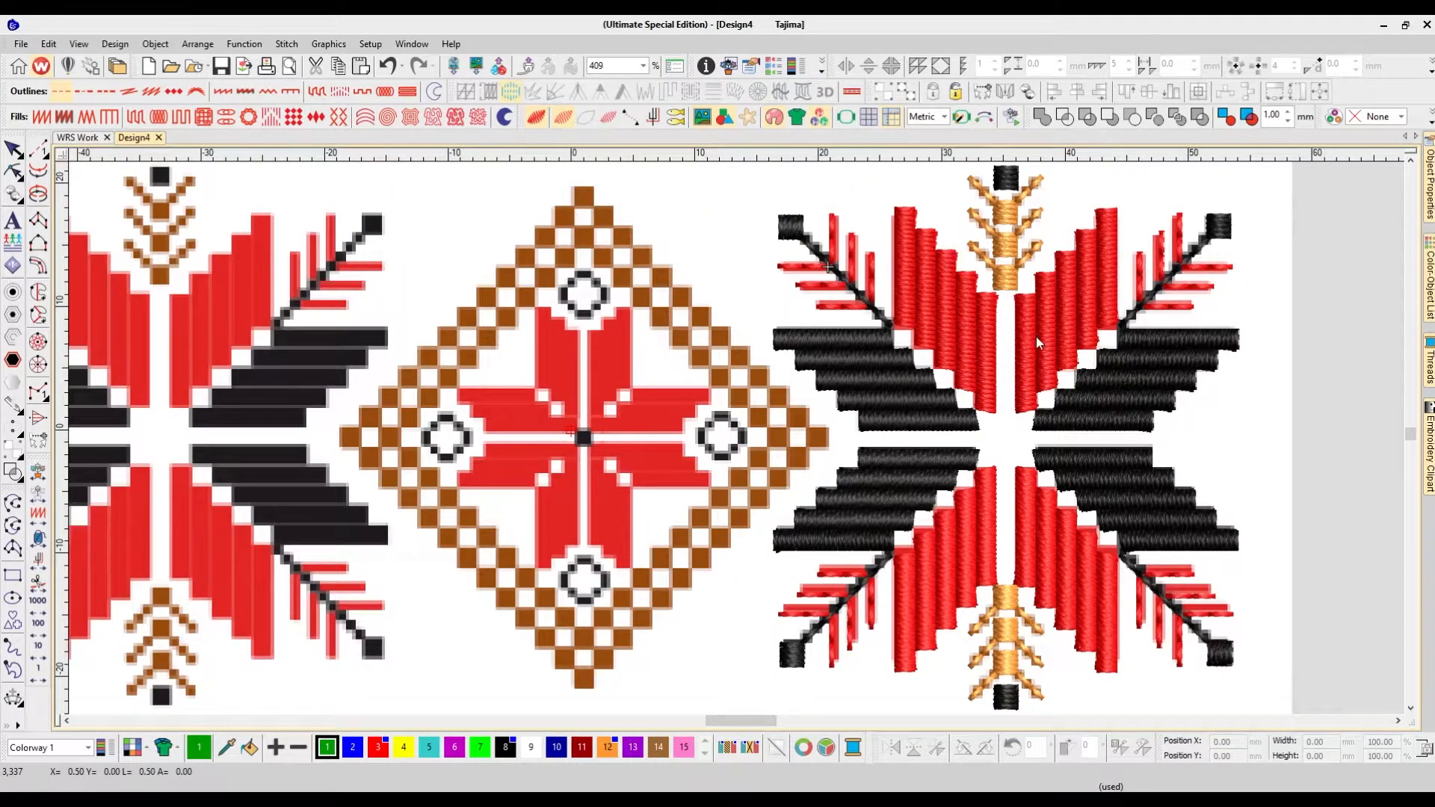
Step: Copy the black satin square from the star's upper ornament onto the topmost brown square of the diamond motif
{"action": "scroll", "coordinate": [1032, 335], "scroll_direction": "up", "scroll_amount": 1}
{"action": "key", "text": "d"}
{"action": "left_click_drag", "start_coordinate": [1007, 270], "coordinate": [584, 286]}
{"action": "key", "text": "d"}
{"action": "key", "text": "ctrl+z"}
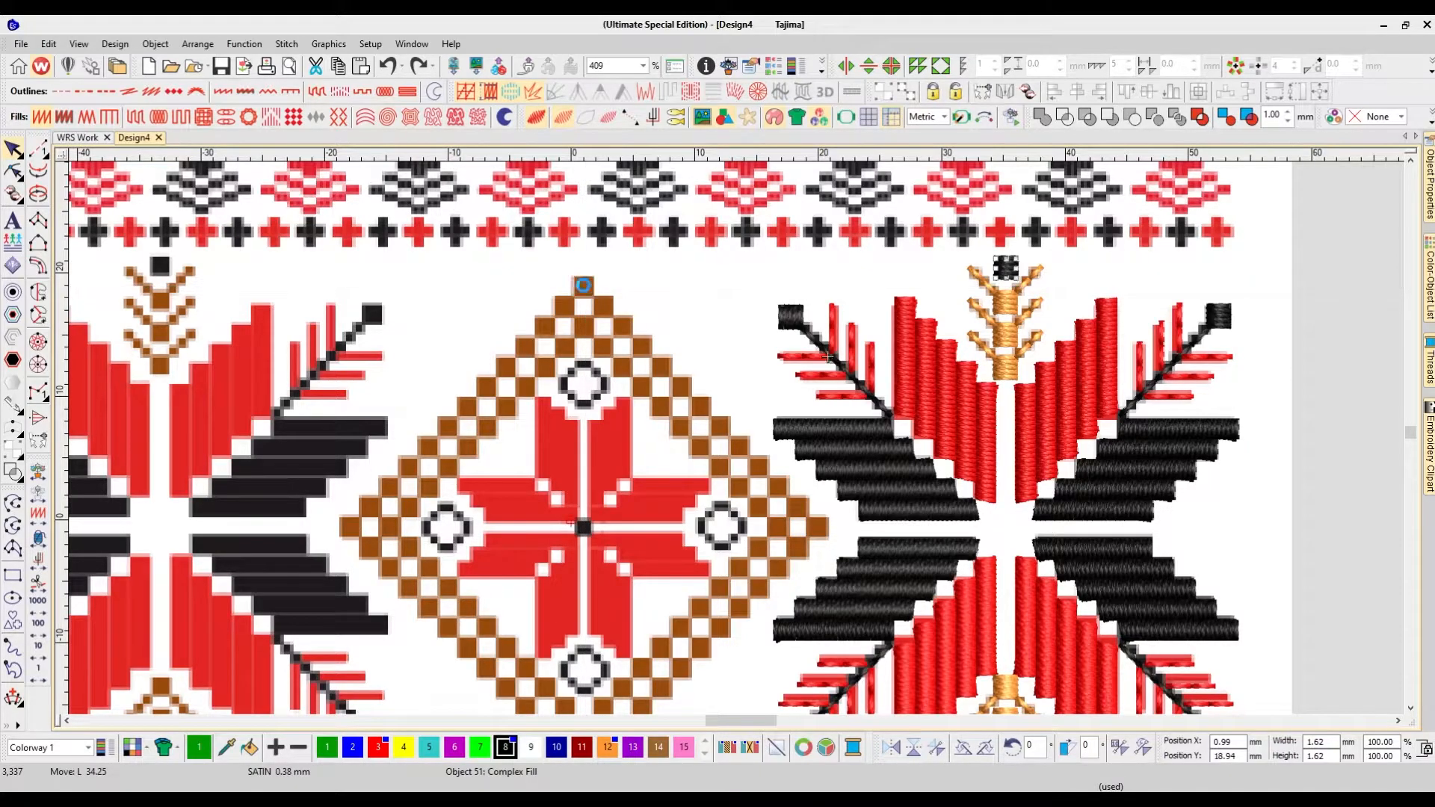
{"action": "left_click", "coordinate": [667, 285]}
Step: Copy the black square one cell diagonally down-right and repeat it along the diamond's upper-right edge for 13 squares in total
{"action": "key", "text": "z"}
{"action": "scroll", "coordinate": [755, 301], "scroll_direction": "left", "scroll_amount": 1}
{"action": "scroll", "coordinate": [770, 310], "scroll_direction": "left", "scroll_amount": 1}
{"action": "scroll", "coordinate": [897, 360], "scroll_direction": "up", "scroll_amount": 1}
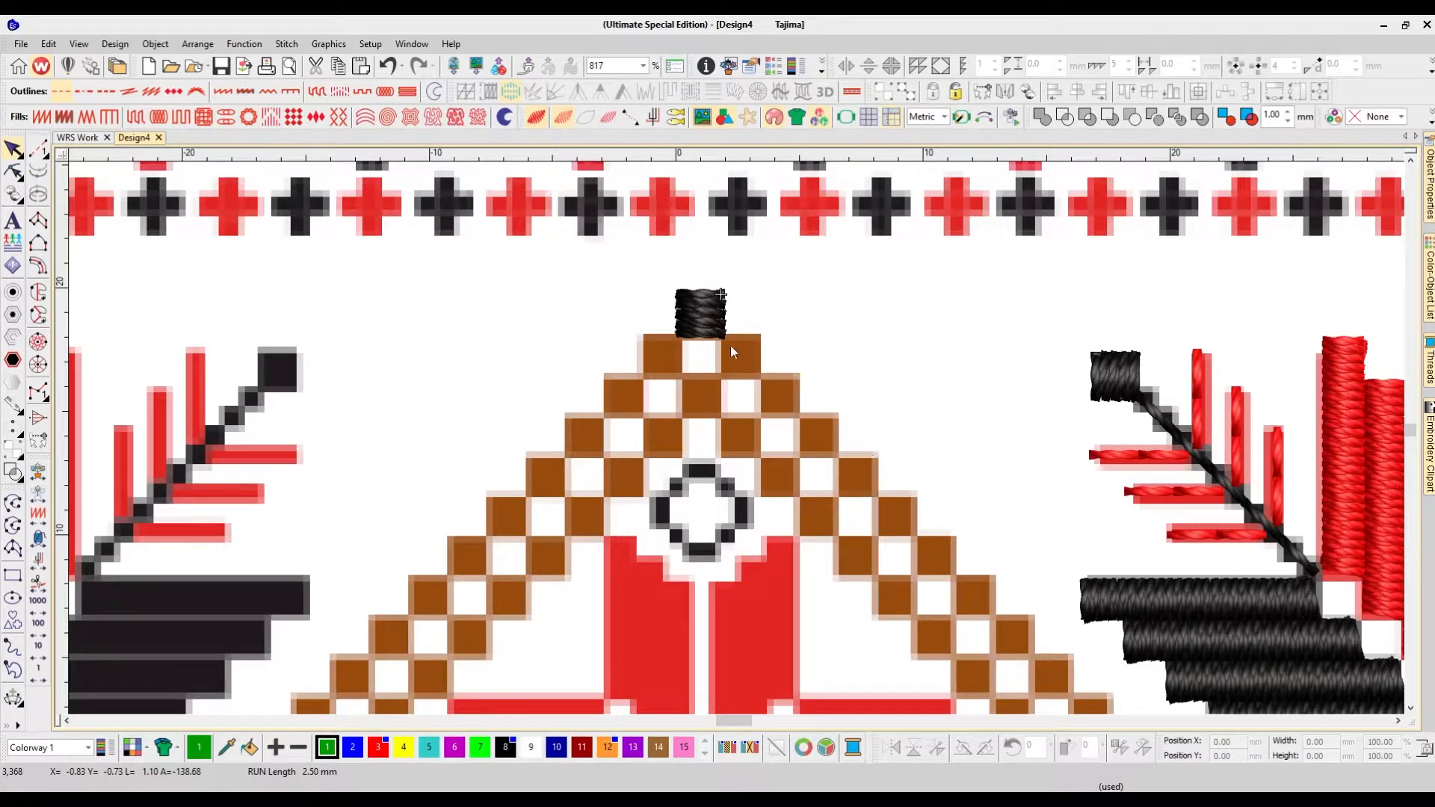
{"action": "scroll", "coordinate": [814, 402], "scroll_direction": "down", "scroll_amount": 1}
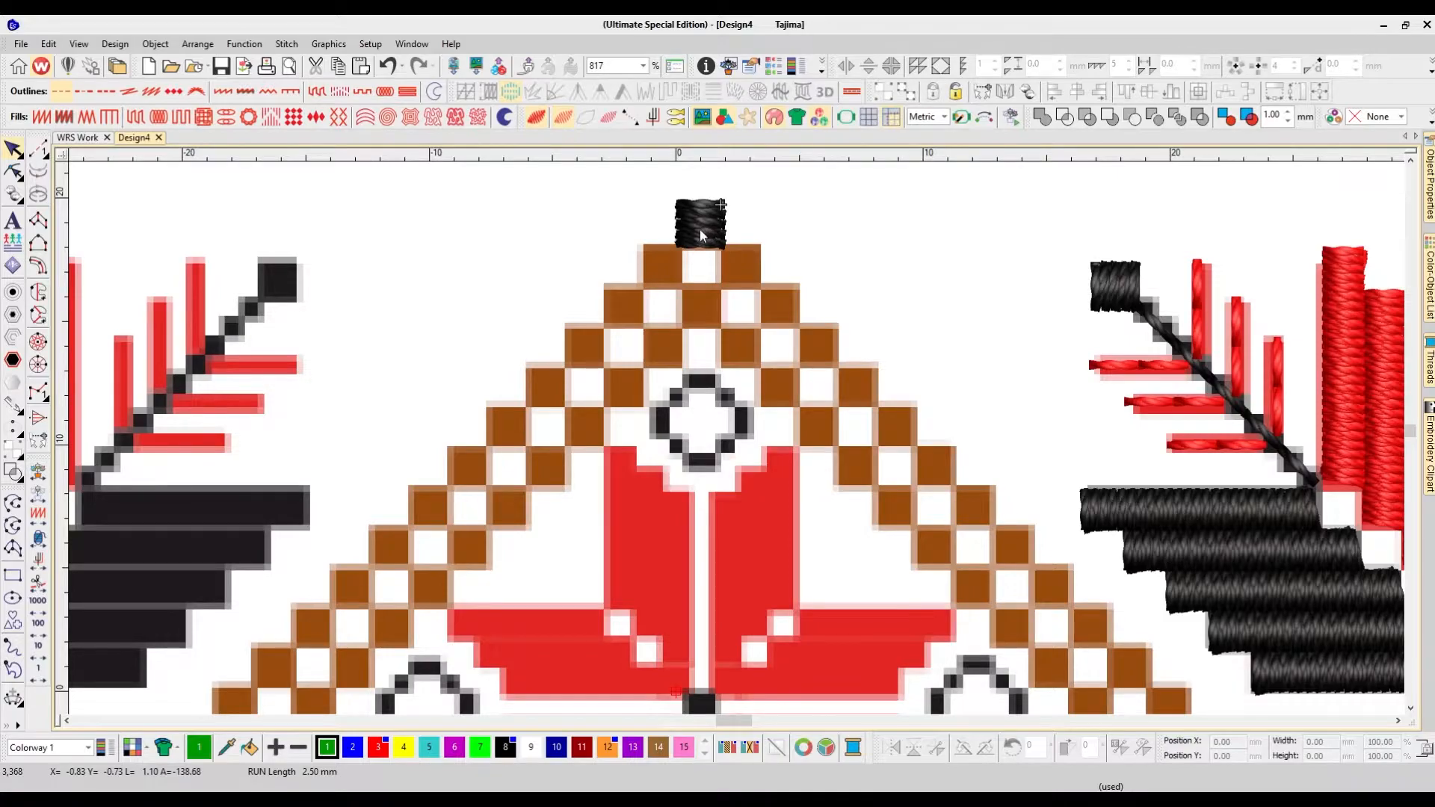
{"action": "left_click_drag", "start_coordinate": [701, 230], "coordinate": [740, 266]}
{"action": "key", "text": "shift+z"}
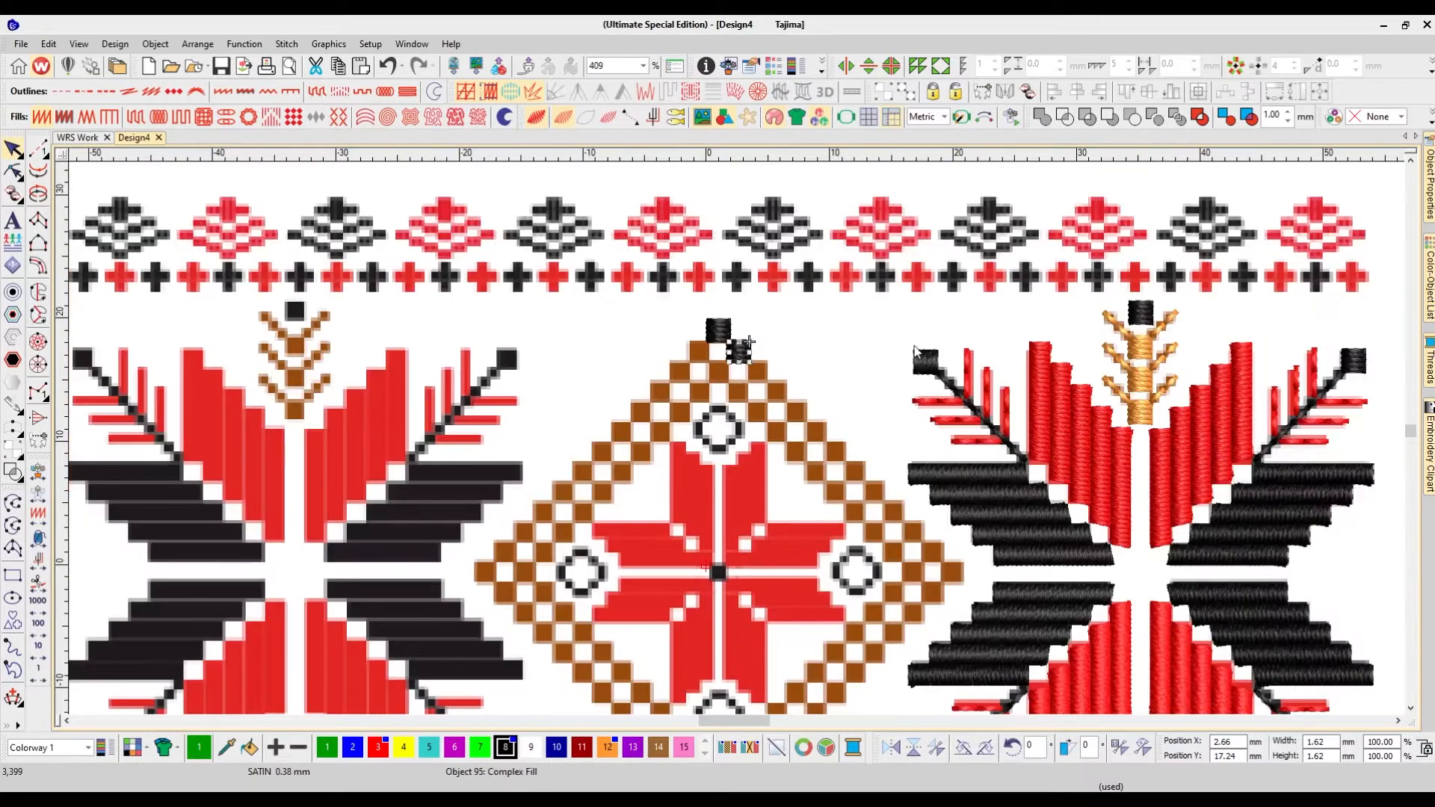
{"action": "scroll", "coordinate": [918, 352], "scroll_direction": "down", "scroll_amount": 1}
{"action": "key", "text": "ctrl+d"}
{"action": "key", "text": "ctrl+d"}
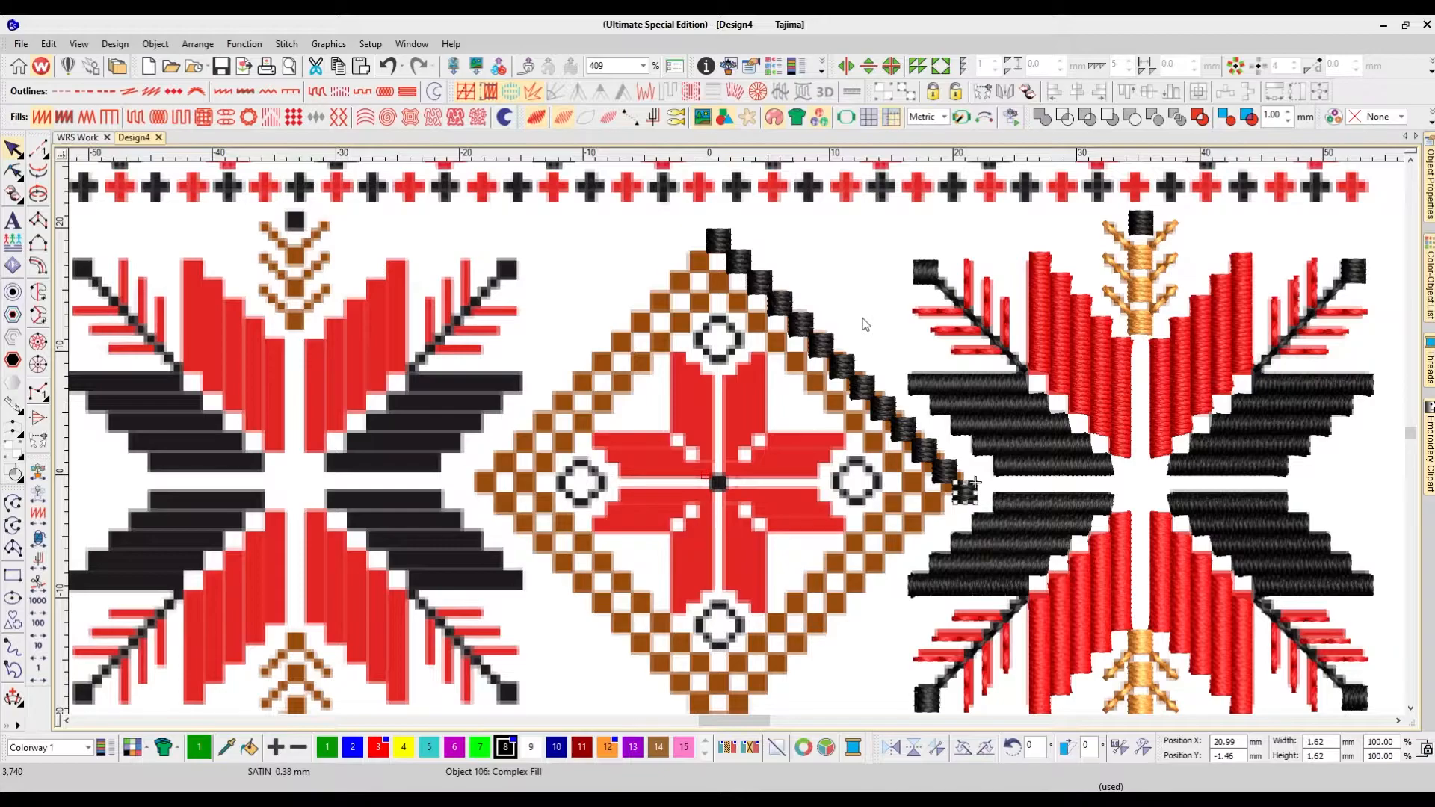
Step: Move the last black square up and inward toward the diamond's right corner, to about X 19.92, Y -0.69 mm
{"action": "key", "text": "z"}
{"action": "scroll", "coordinate": [1099, 514], "scroll_direction": "right", "scroll_amount": 2}
{"action": "scroll", "coordinate": [1106, 496], "scroll_direction": "down", "scroll_amount": 1}
{"action": "scroll", "coordinate": [1028, 504], "scroll_direction": "right", "scroll_amount": 1}
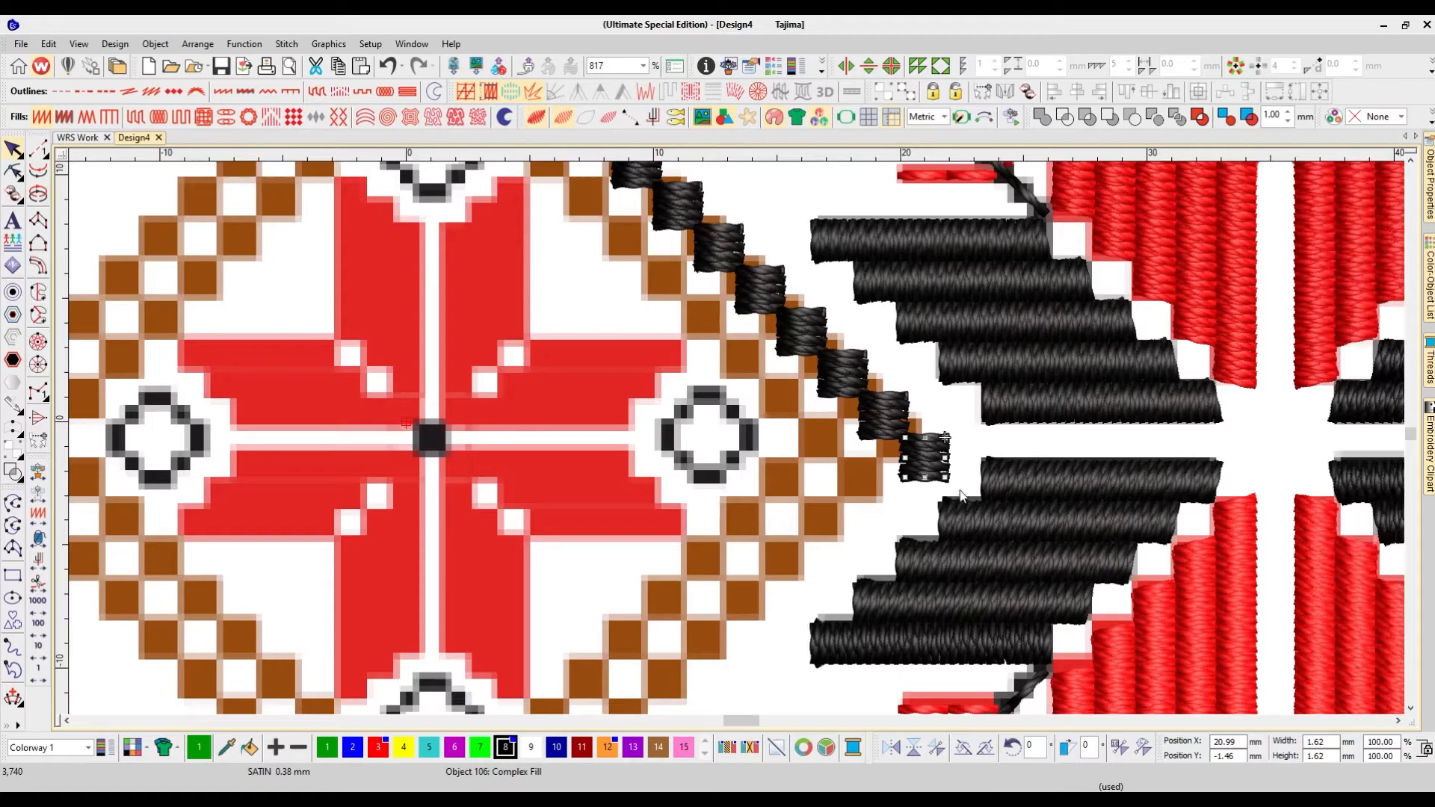
{"action": "key", "text": "z"}
{"action": "scroll", "coordinate": [1011, 490], "scroll_direction": "right", "scroll_amount": 1}
{"action": "left_click_drag", "start_coordinate": [1013, 493], "coordinate": [975, 464]}
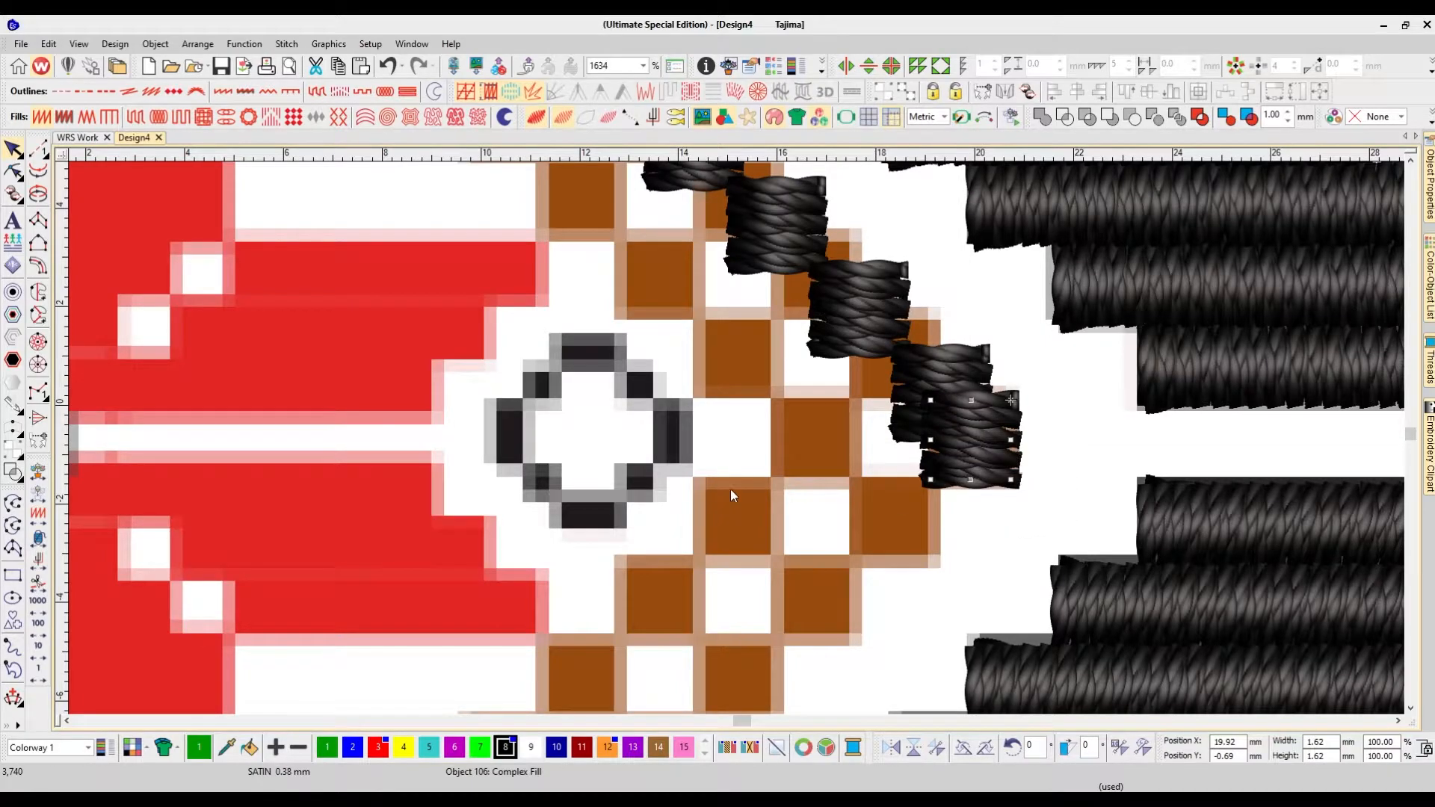
Step: Try spacing the 13 black squares of the diagonal row evenly across and down with the bitmap hidden
{"action": "key", "text": "shift+z"}
{"action": "key", "text": "shift+z"}
{"action": "key", "text": "d"}
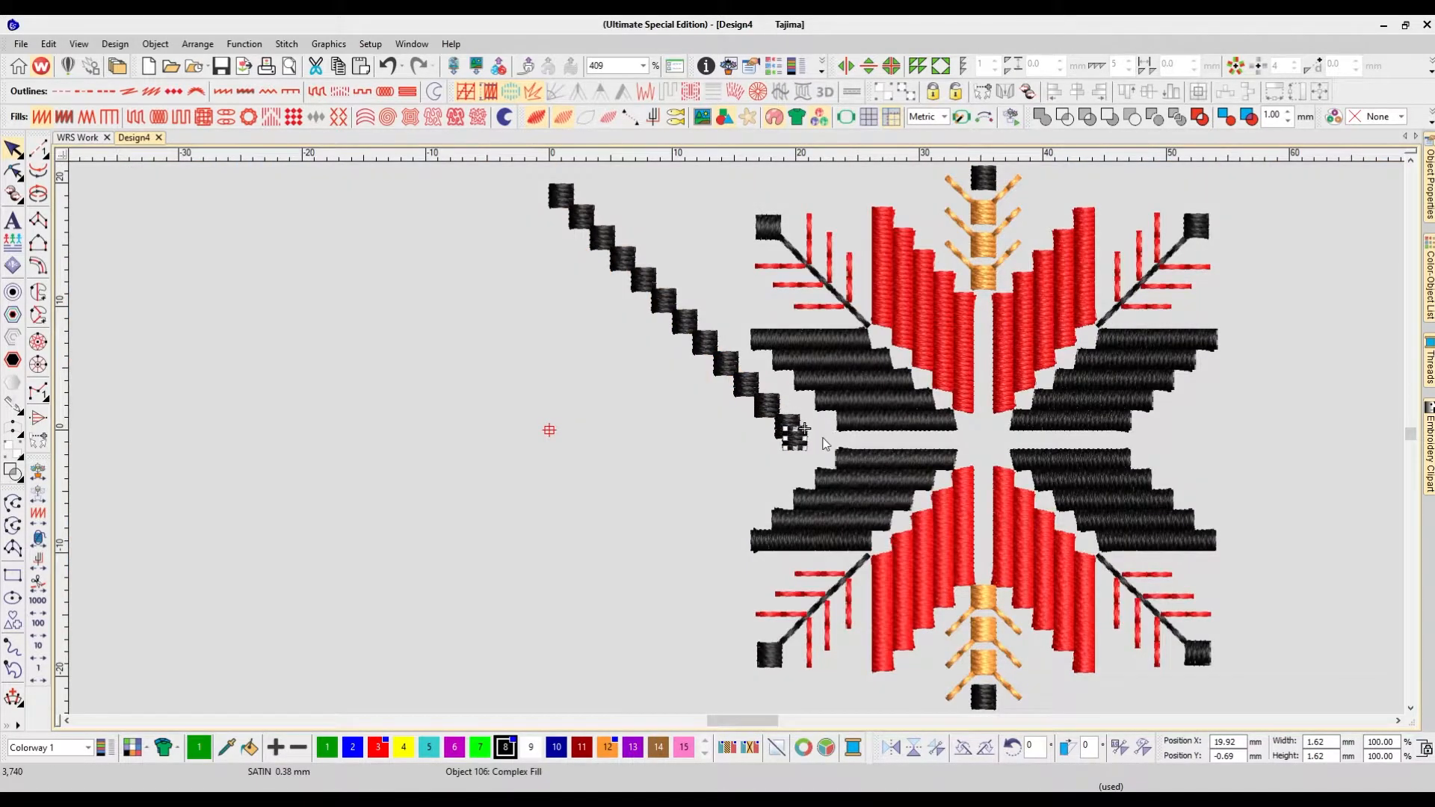
{"action": "scroll", "coordinate": [895, 442], "scroll_direction": "left", "scroll_amount": 2}
{"action": "scroll", "coordinate": [929, 471], "scroll_direction": "up", "scroll_amount": 1}
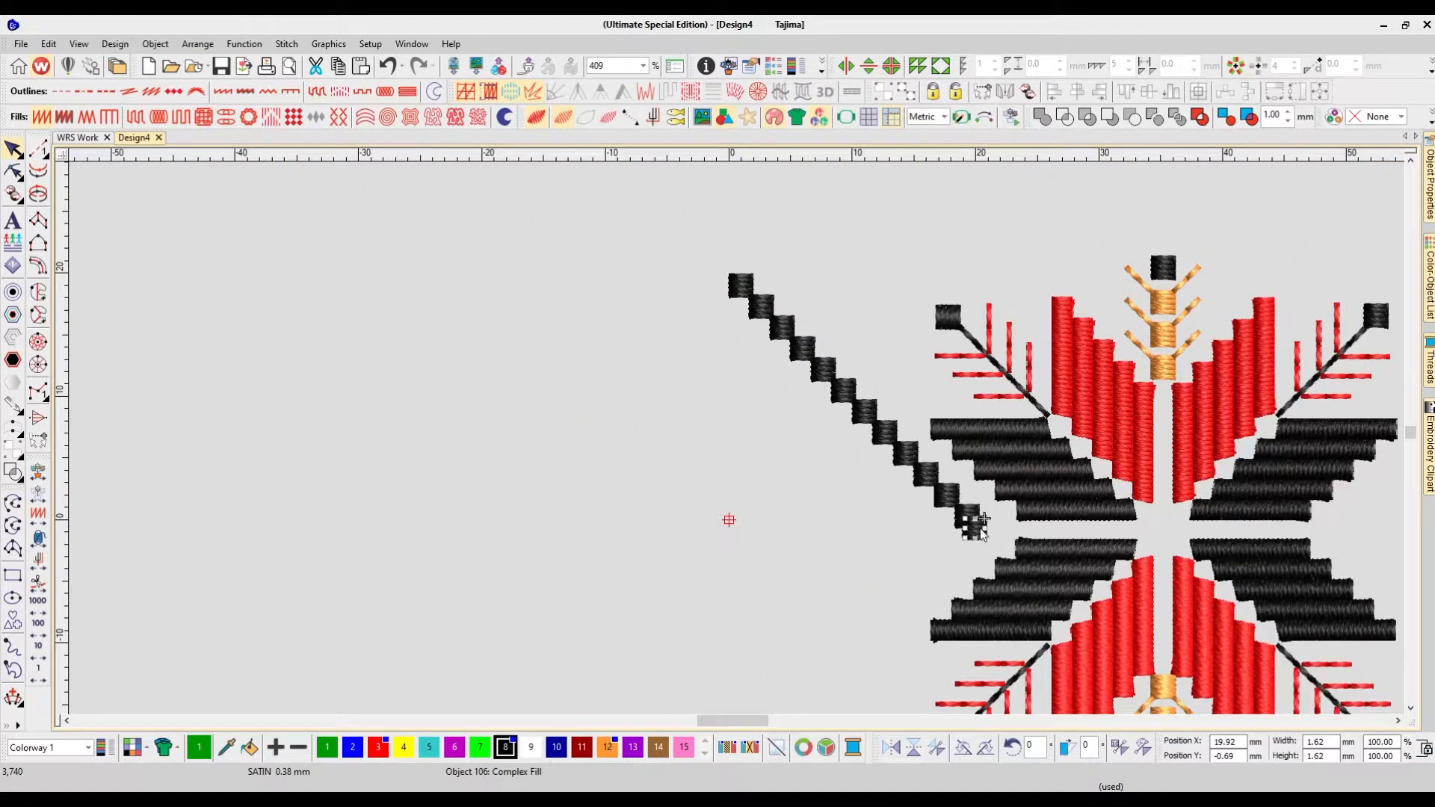
{"action": "key", "text": "t"}
{"action": "left_click_drag", "start_coordinate": [677, 253], "coordinate": [1006, 553]}
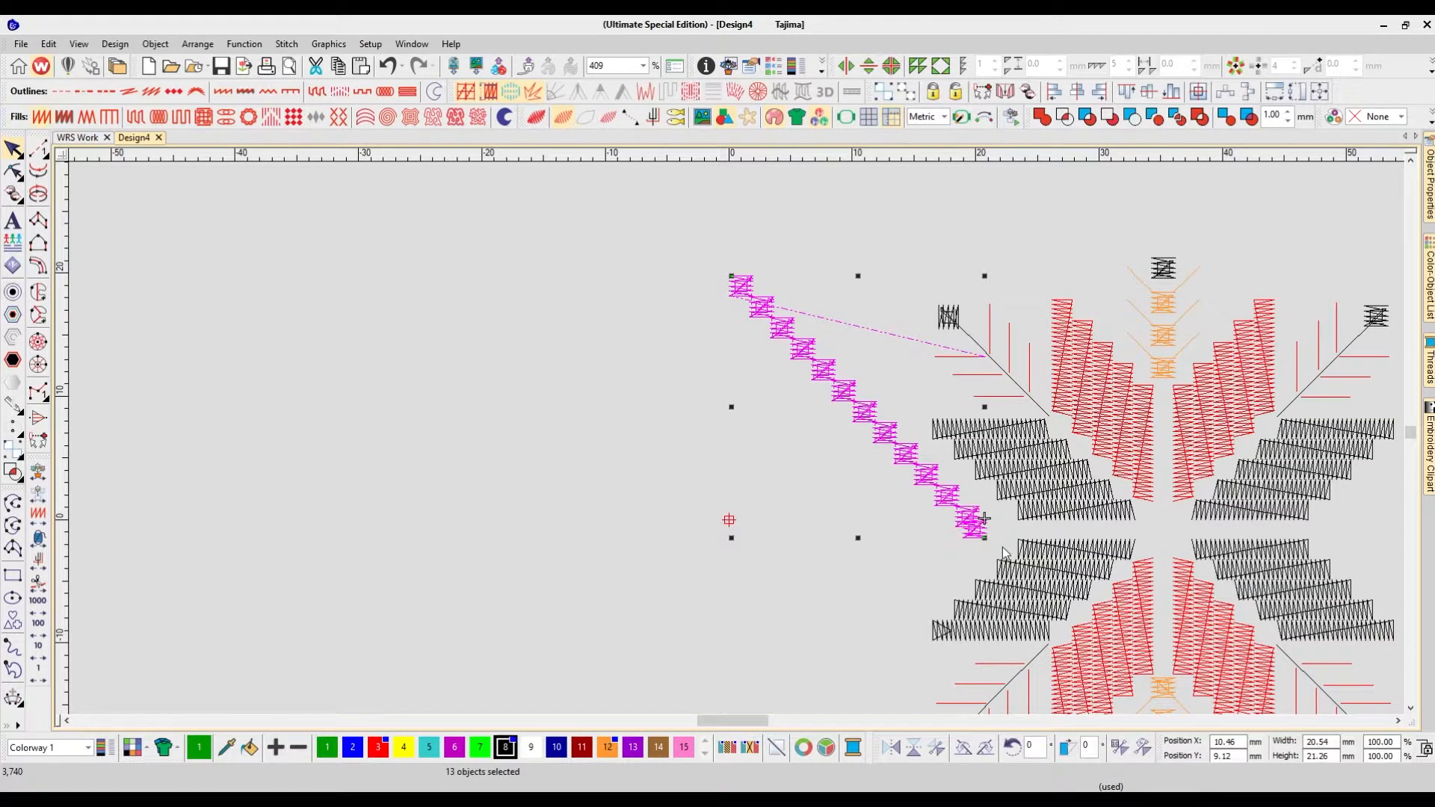
{"action": "key", "text": "t"}
{"action": "key", "text": "t"}
{"action": "key", "text": "t"}
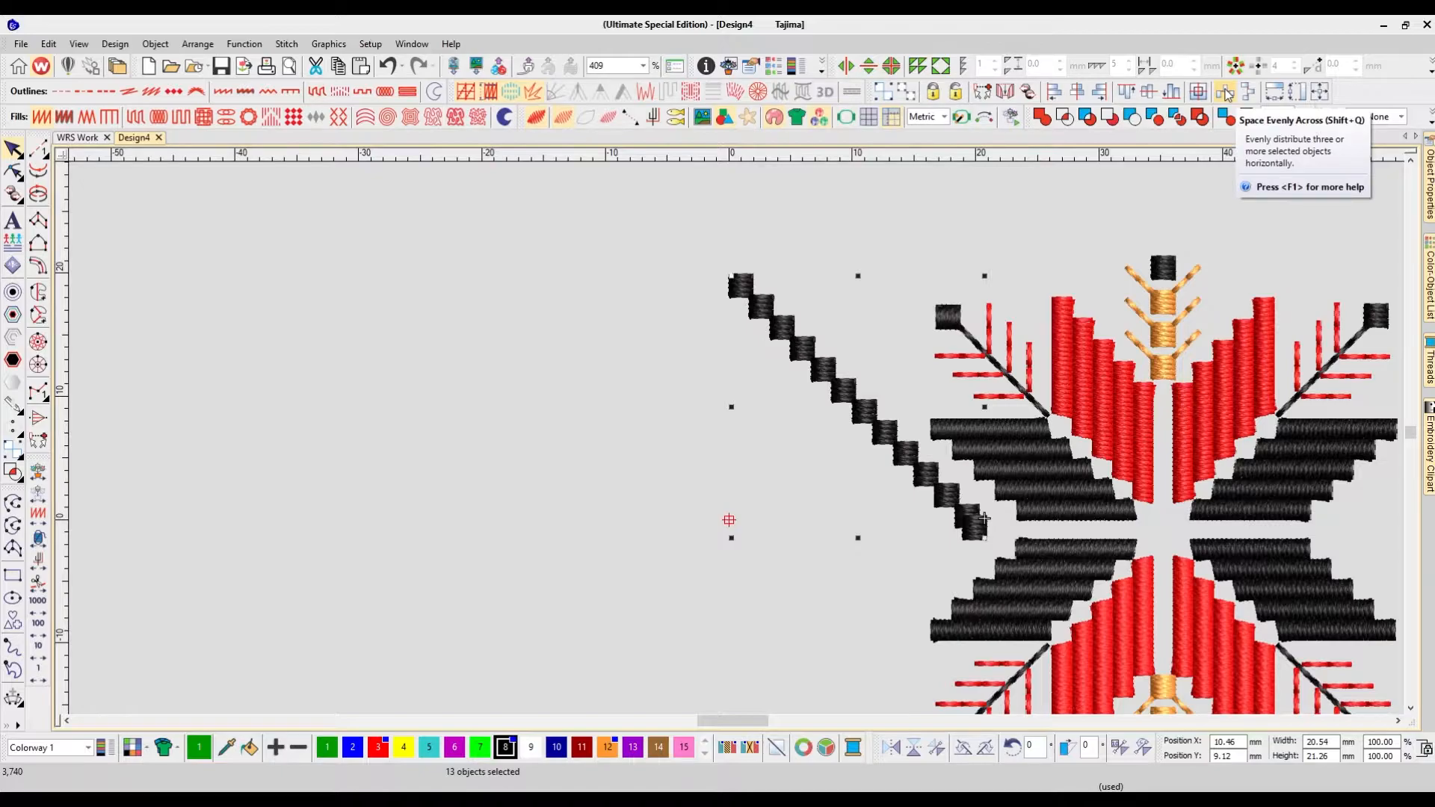
{"action": "left_click", "coordinate": [1226, 92]}
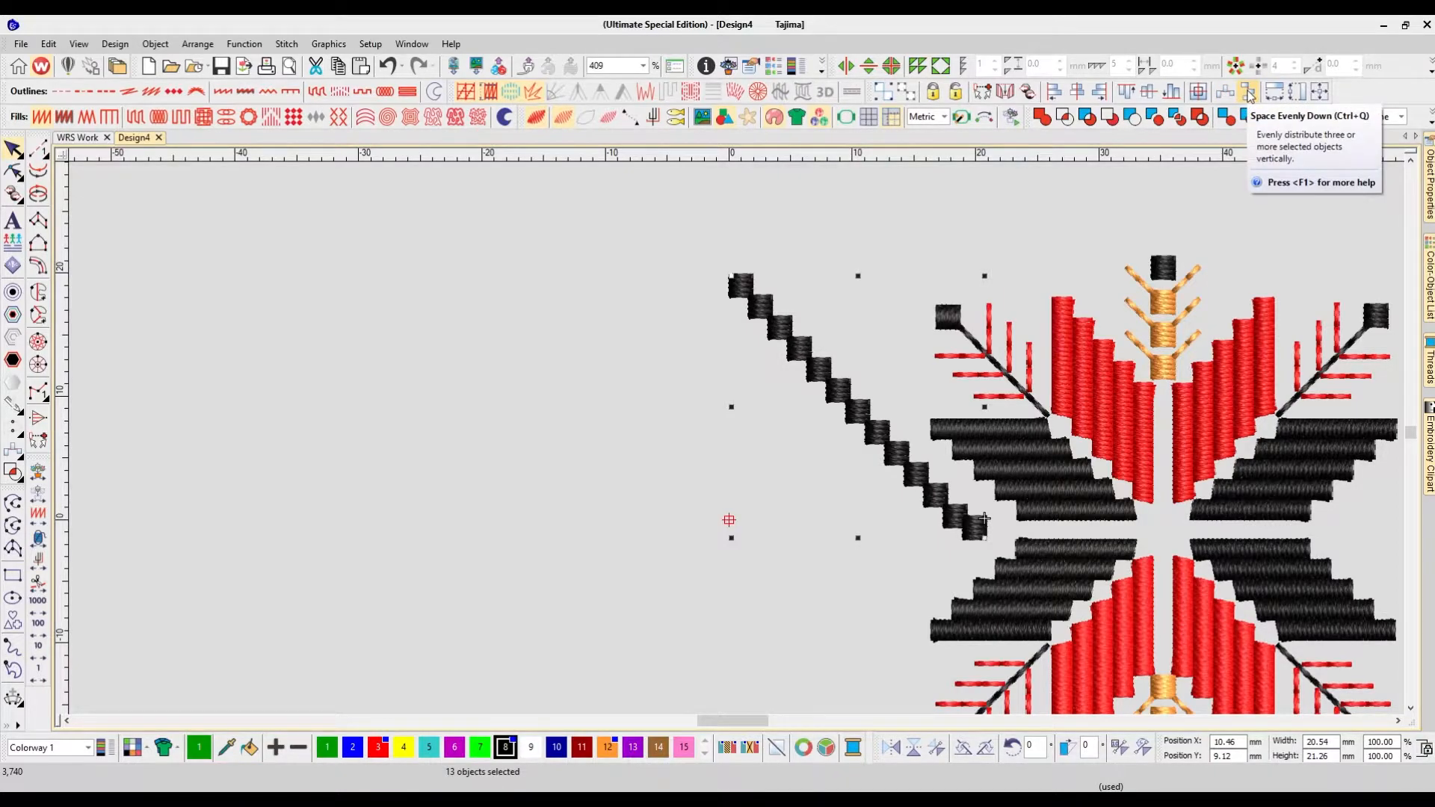
{"action": "left_click", "coordinate": [1249, 92]}
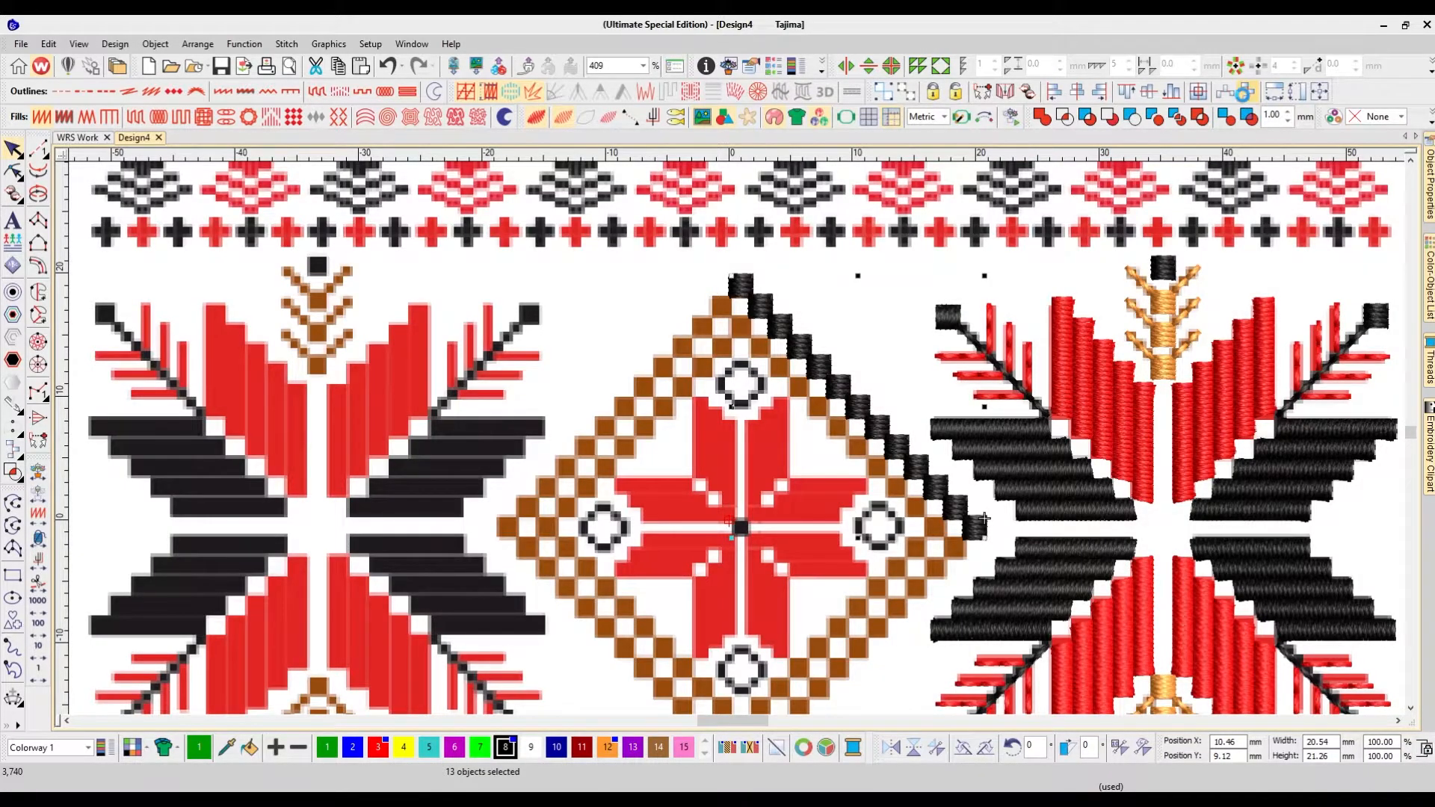
{"action": "key", "text": "Escape"}
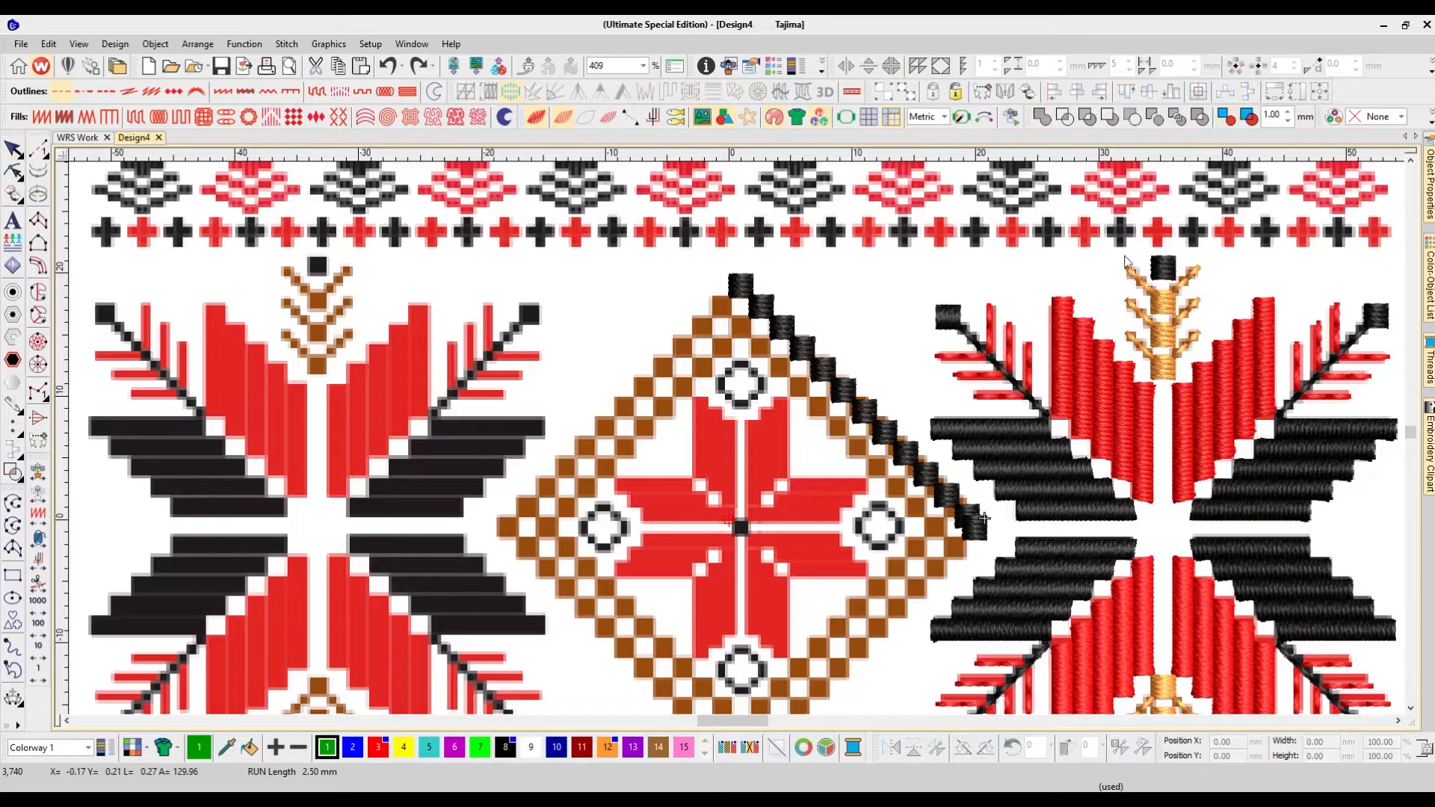
Step: Select the 13 black squares on the diamond's upper-right edge and distribute them evenly both horizontally and vertically
{"action": "key", "text": "t"}
{"action": "key", "text": "t"}
{"action": "left_click_drag", "start_coordinate": [700, 260], "coordinate": [997, 559]}
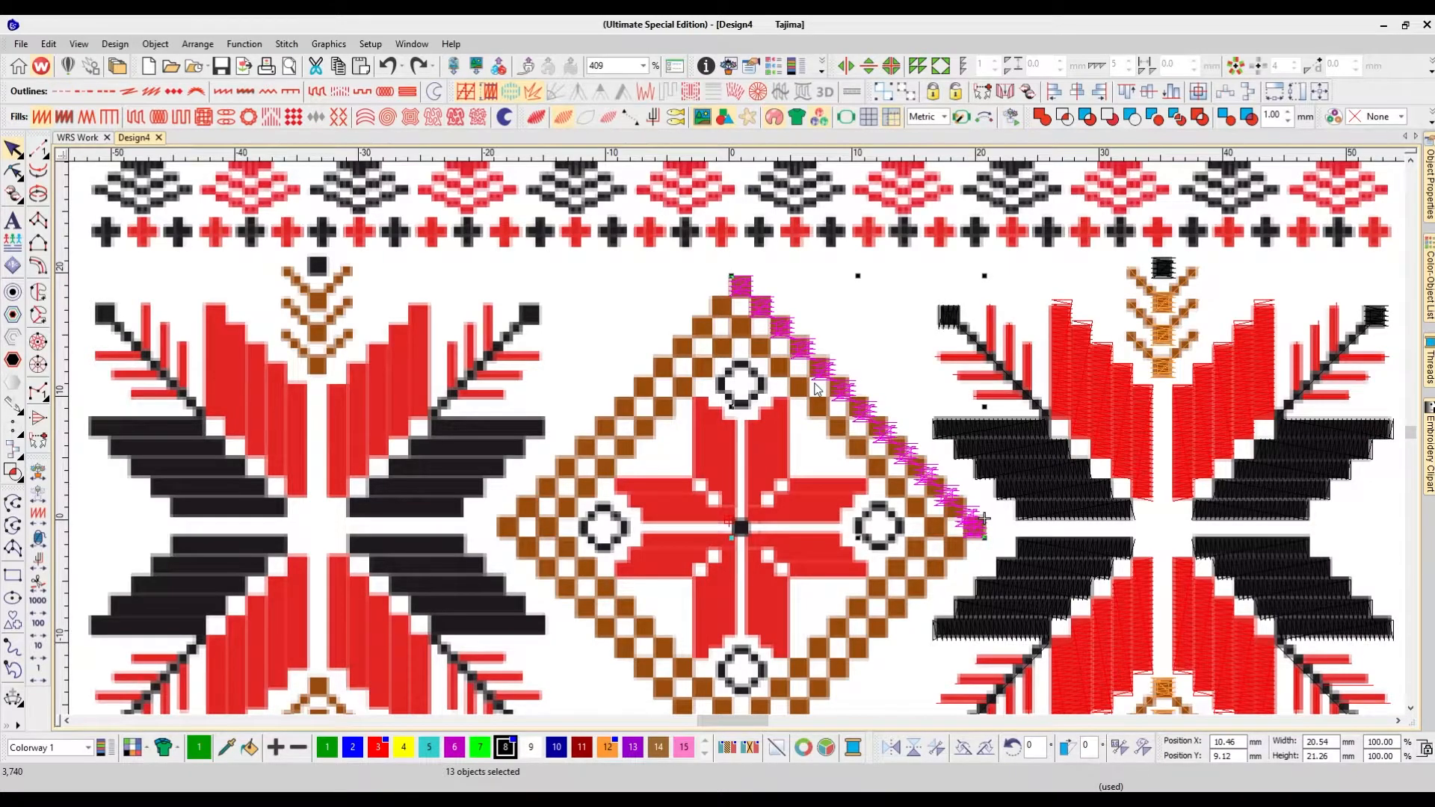
{"action": "key", "text": "t"}
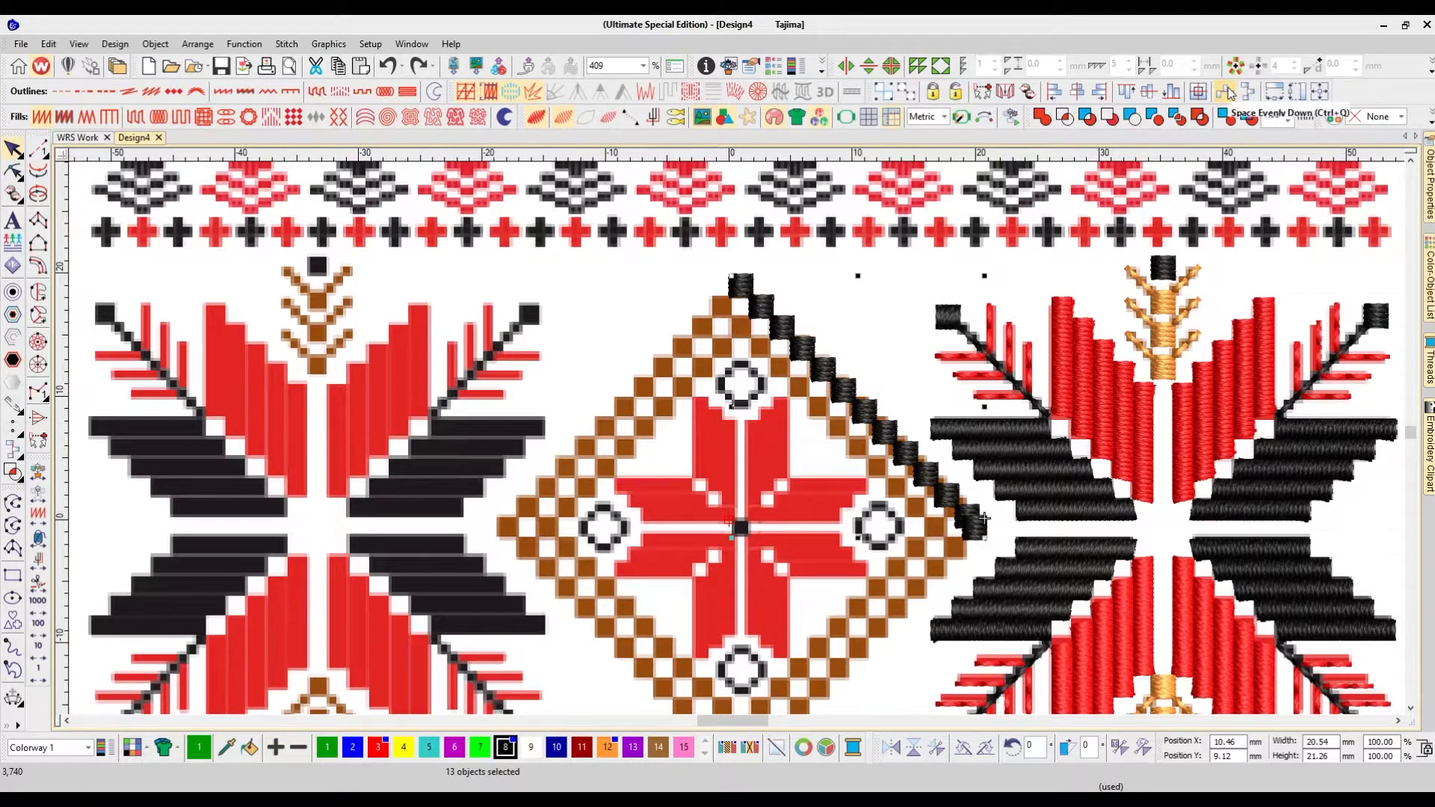
{"action": "left_click", "coordinate": [1229, 89]}
{"action": "left_click", "coordinate": [1243, 95]}
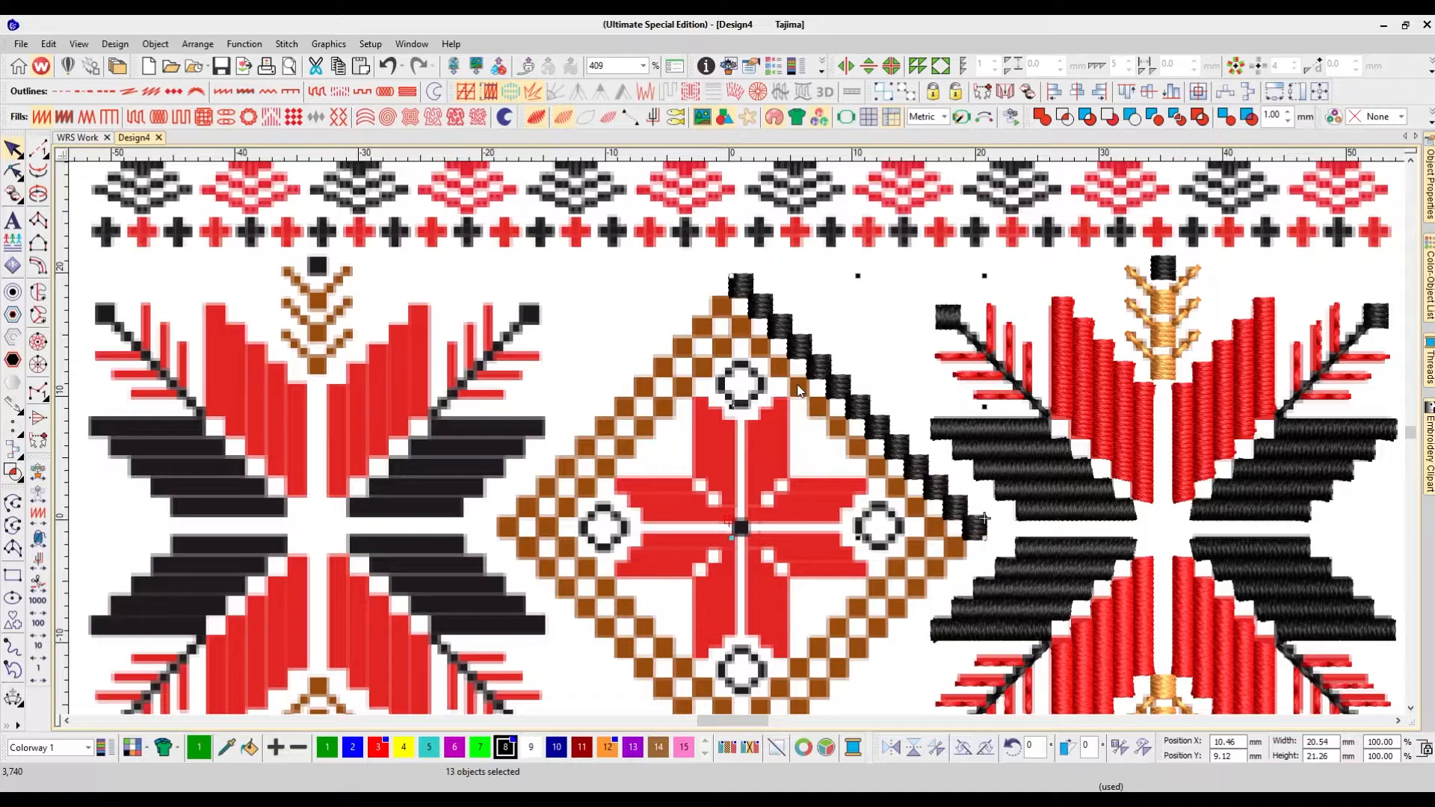
{"action": "key", "text": "Escape"}
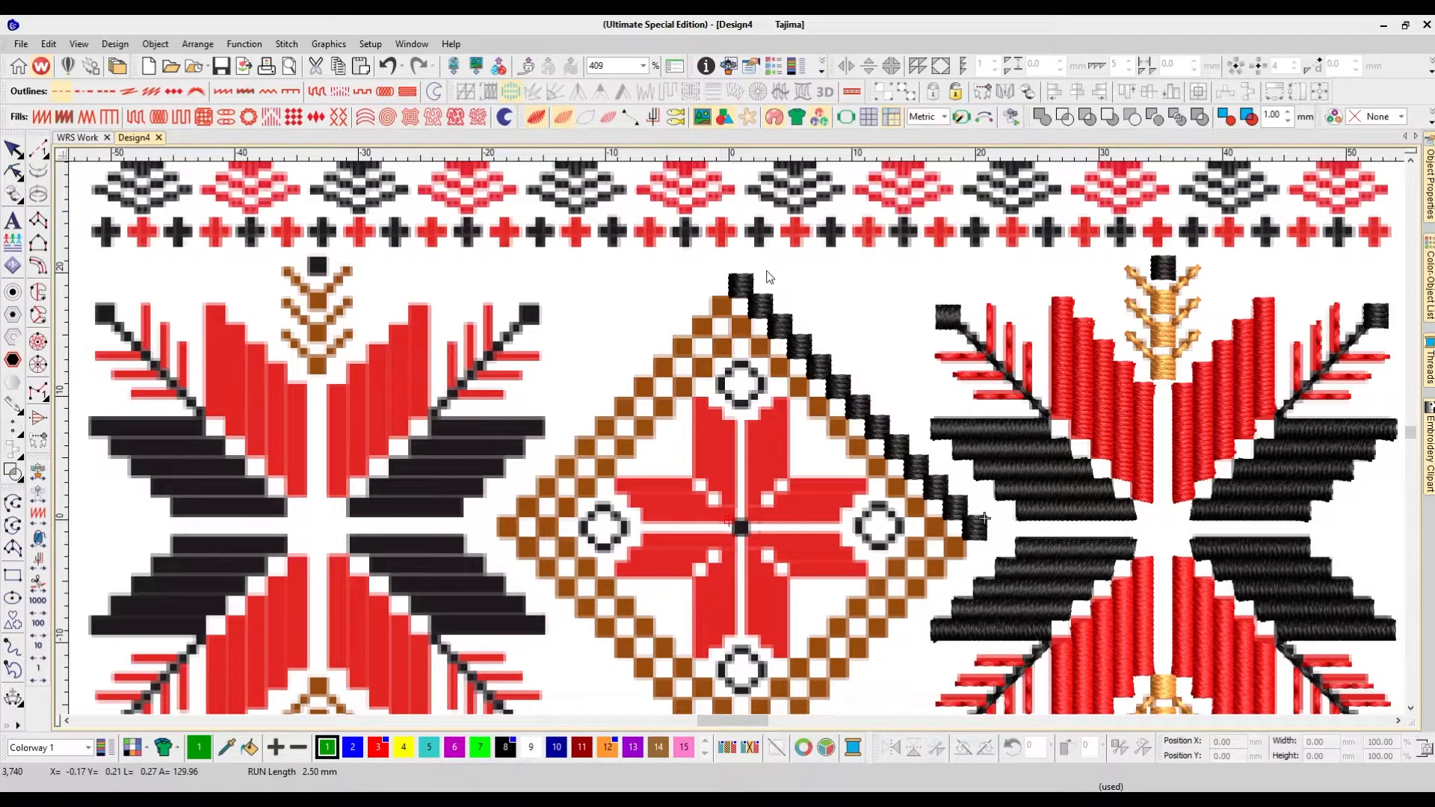
Step: Copy the 12 squares below the top one diagonally one cell down-left onto the diamond's inner row
{"action": "left_click_drag", "start_coordinate": [745, 266], "coordinate": [1006, 559]}
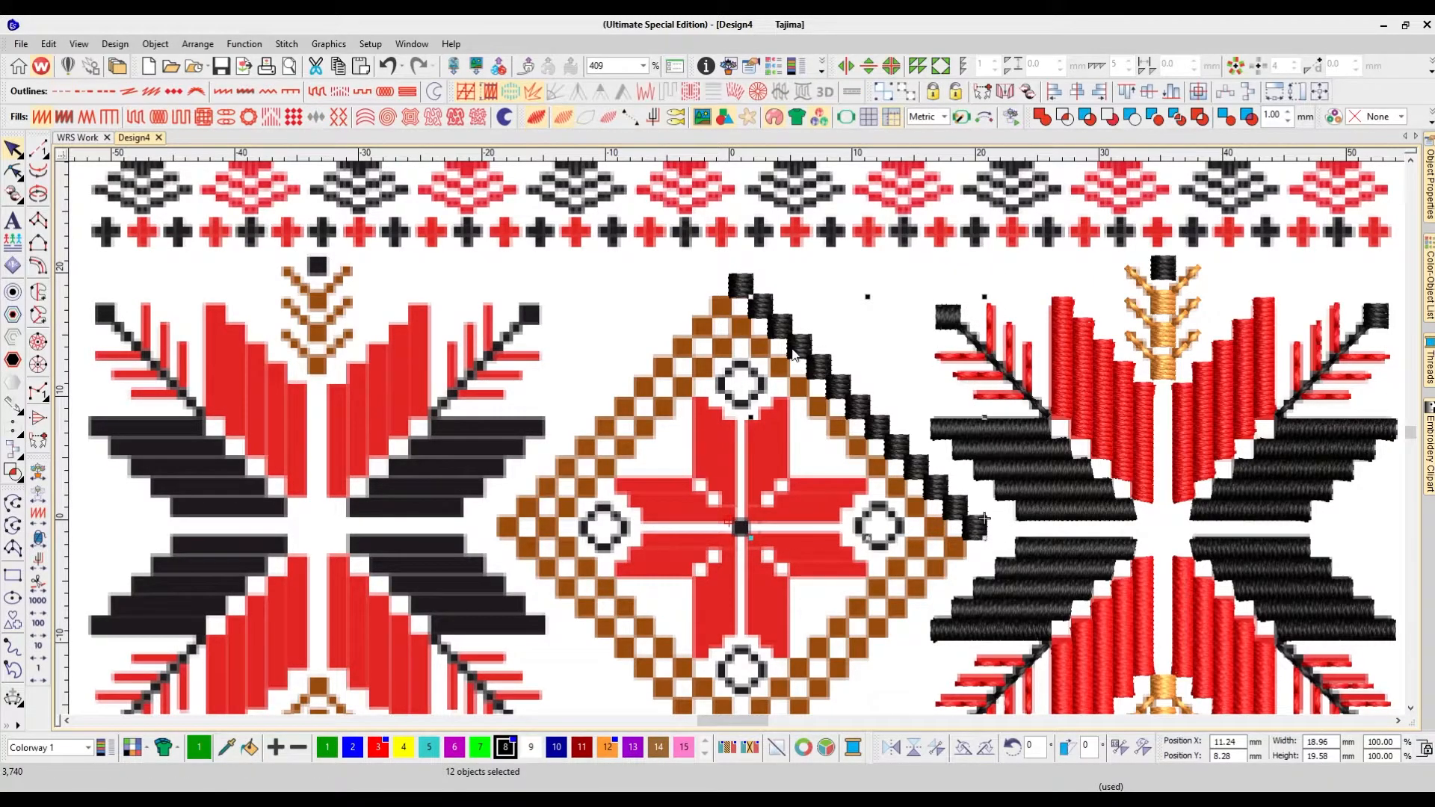
{"action": "left_click_drag", "start_coordinate": [795, 356], "coordinate": [773, 373]}
{"action": "key", "text": "d"}
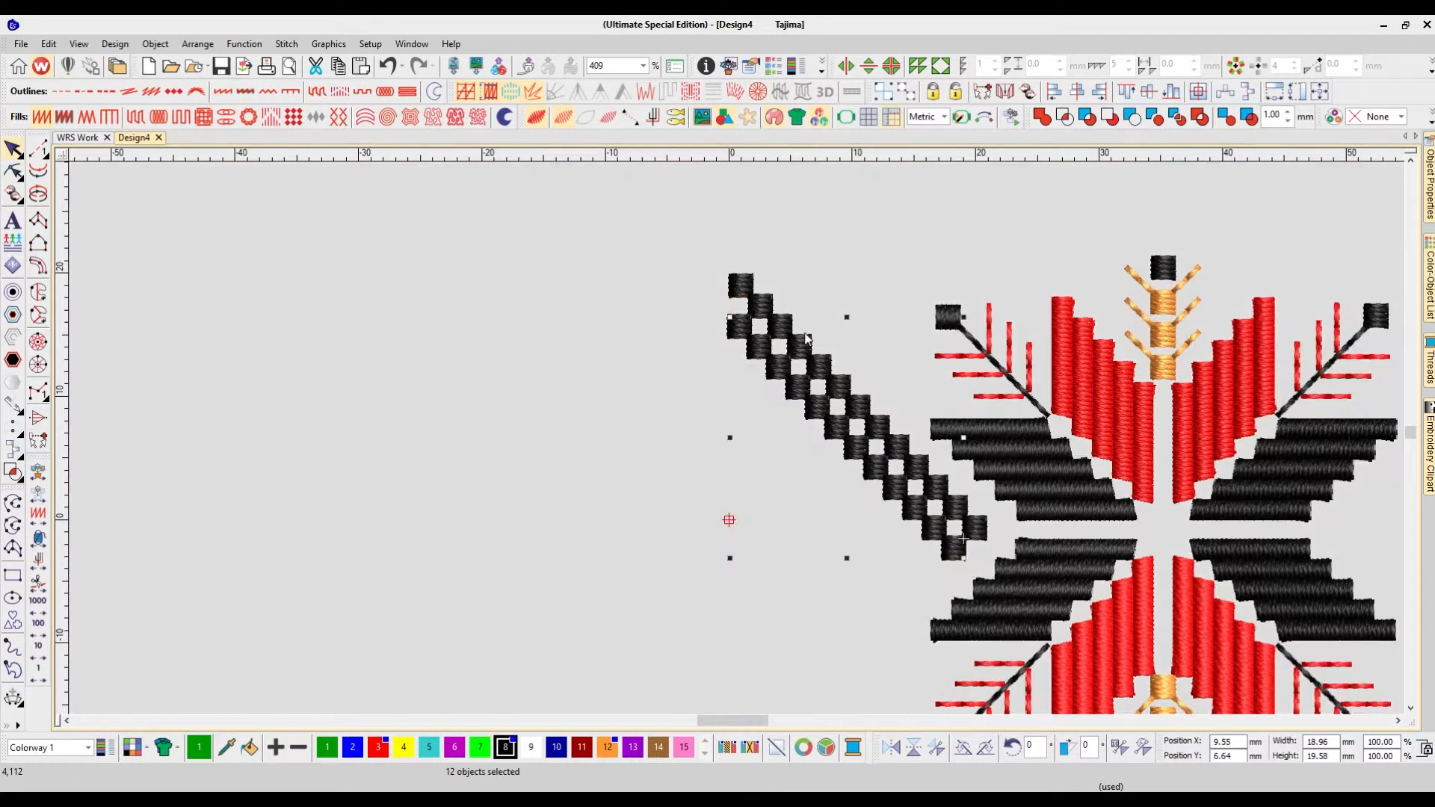
{"action": "left_click", "coordinate": [610, 496]}
{"action": "key", "text": "d"}
{"action": "key", "text": "d"}
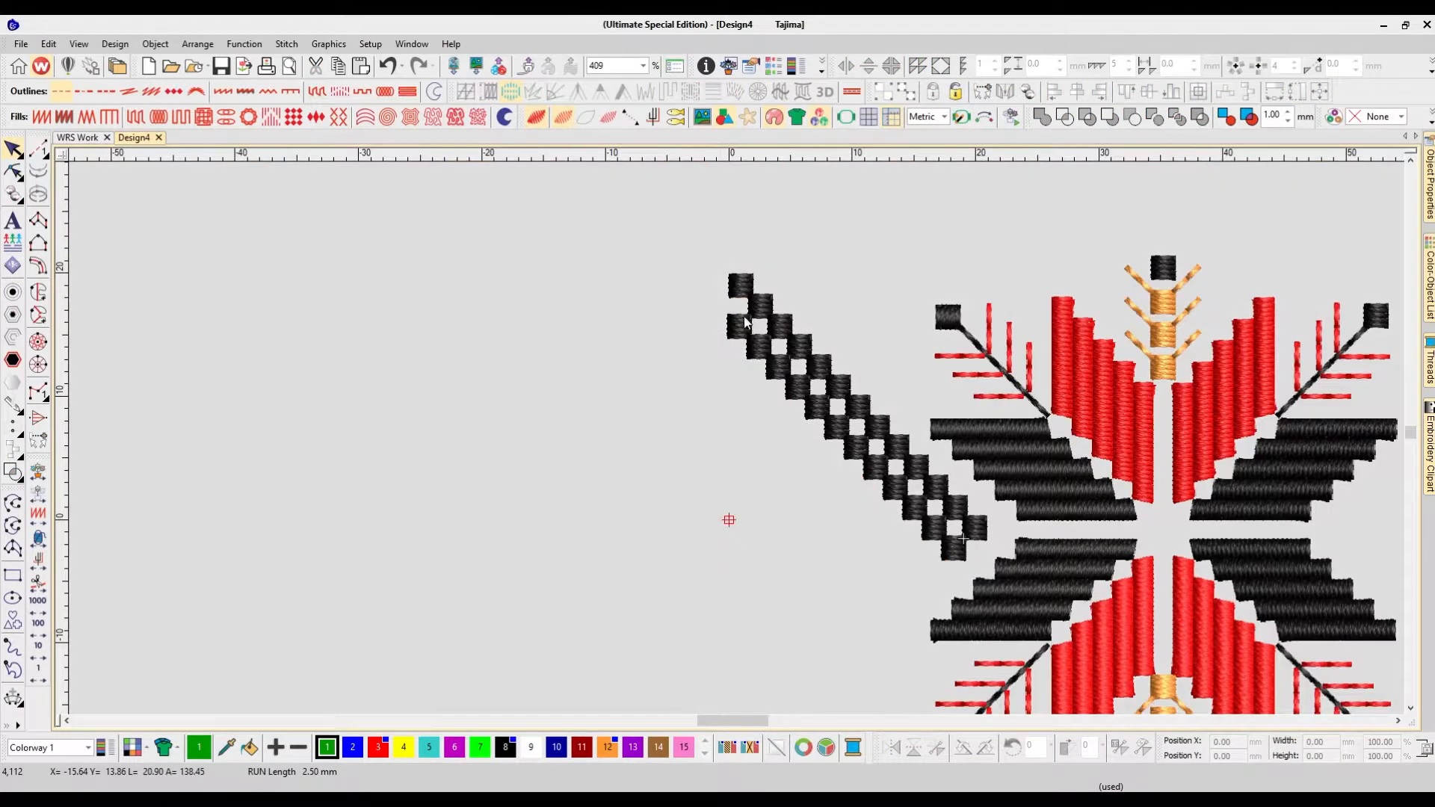
{"action": "left_click_drag", "start_coordinate": [742, 279], "coordinate": [728, 262]}
{"action": "key", "text": "ctrl+z"}
{"action": "left_click_drag", "start_coordinate": [738, 329], "coordinate": [694, 330]}
{"action": "key", "text": "ctrl+z"}
Step: Group the 23 black squares of the diamond's upper-right double row, excluding the two squares on the vertical centre line
{"action": "left_click_drag", "start_coordinate": [741, 254], "coordinate": [1000, 571]}
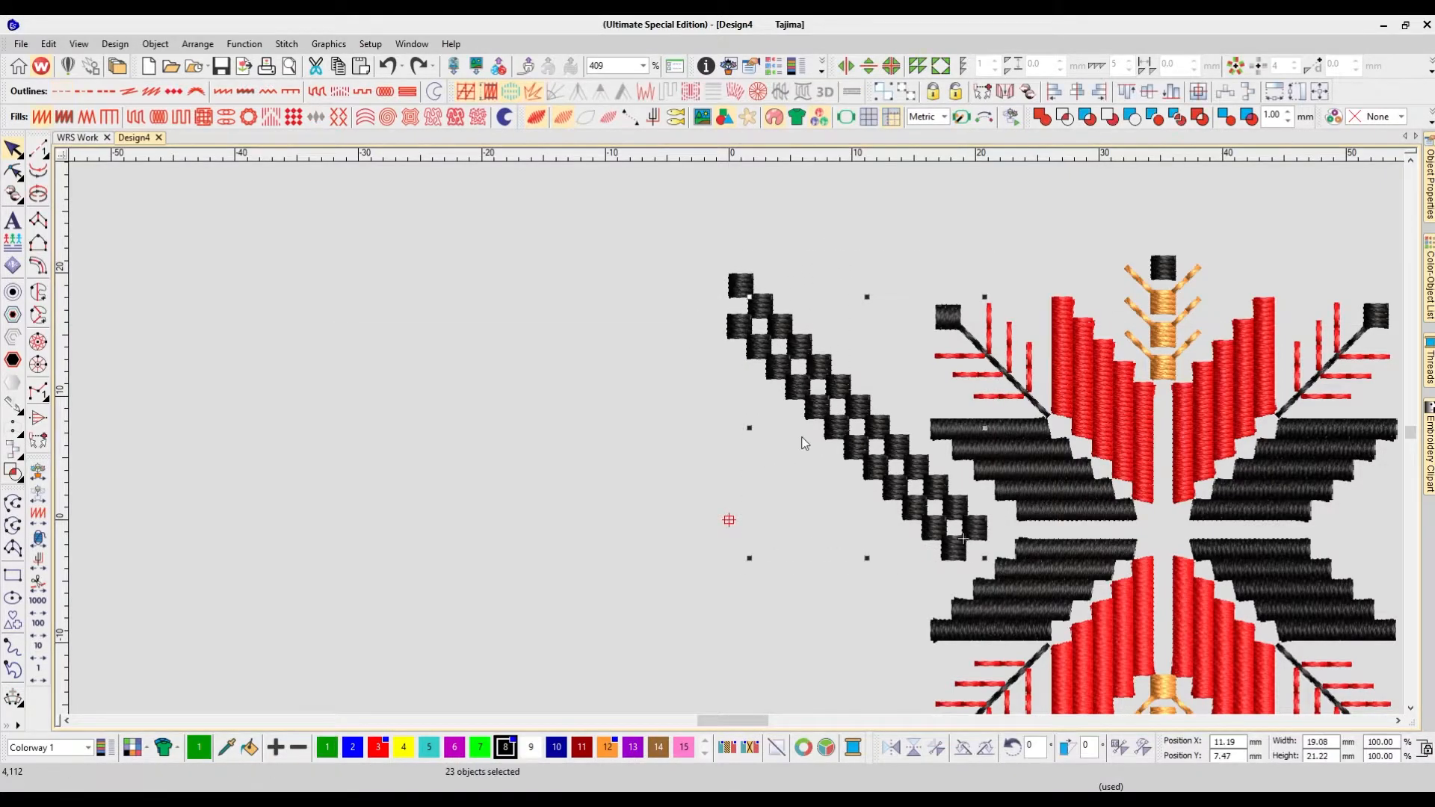
{"action": "key", "text": "ctrl+g"}
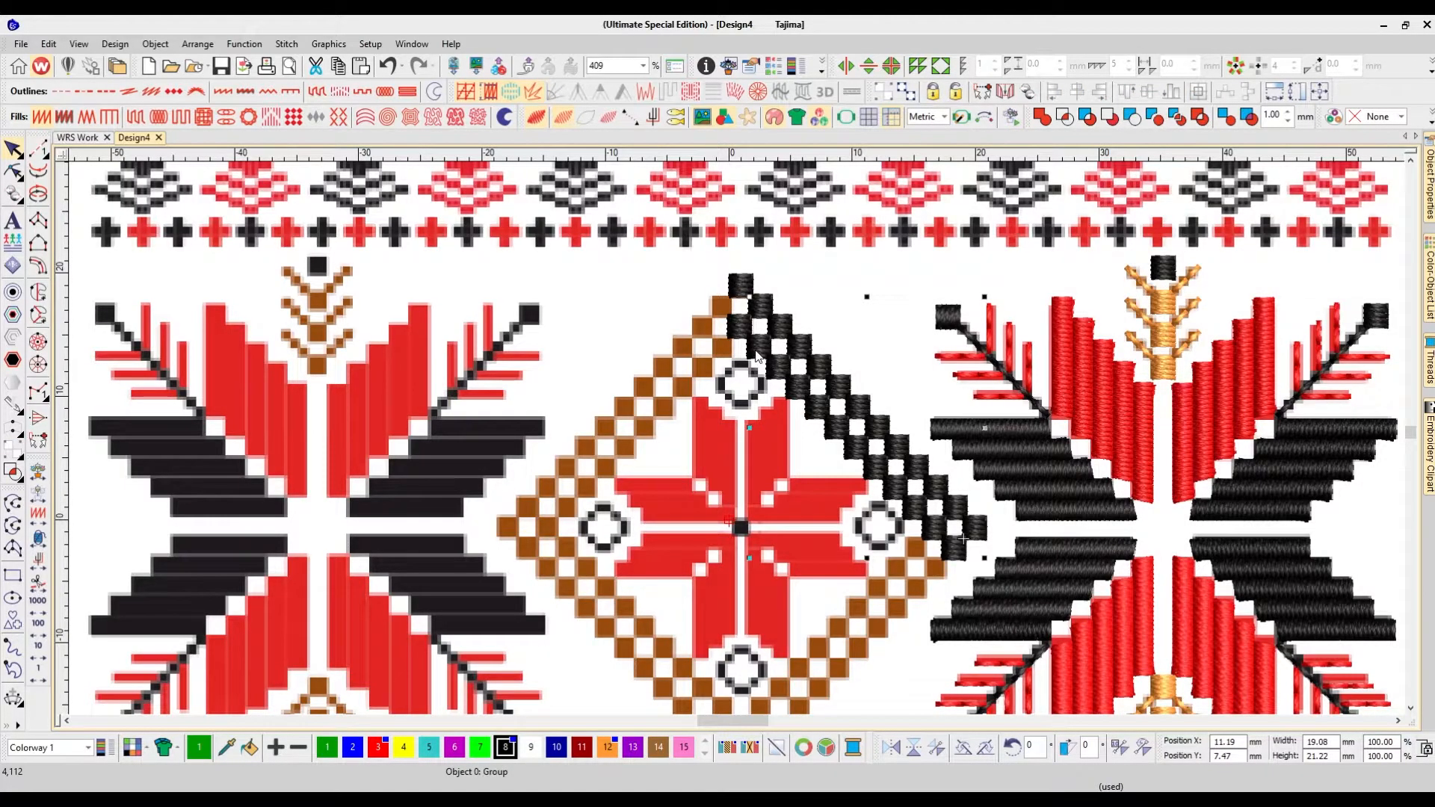
Step: Try to mirror the grouped squares across the diamond's vertical centre line without keeping the original
{"action": "key", "text": "shift+m"}
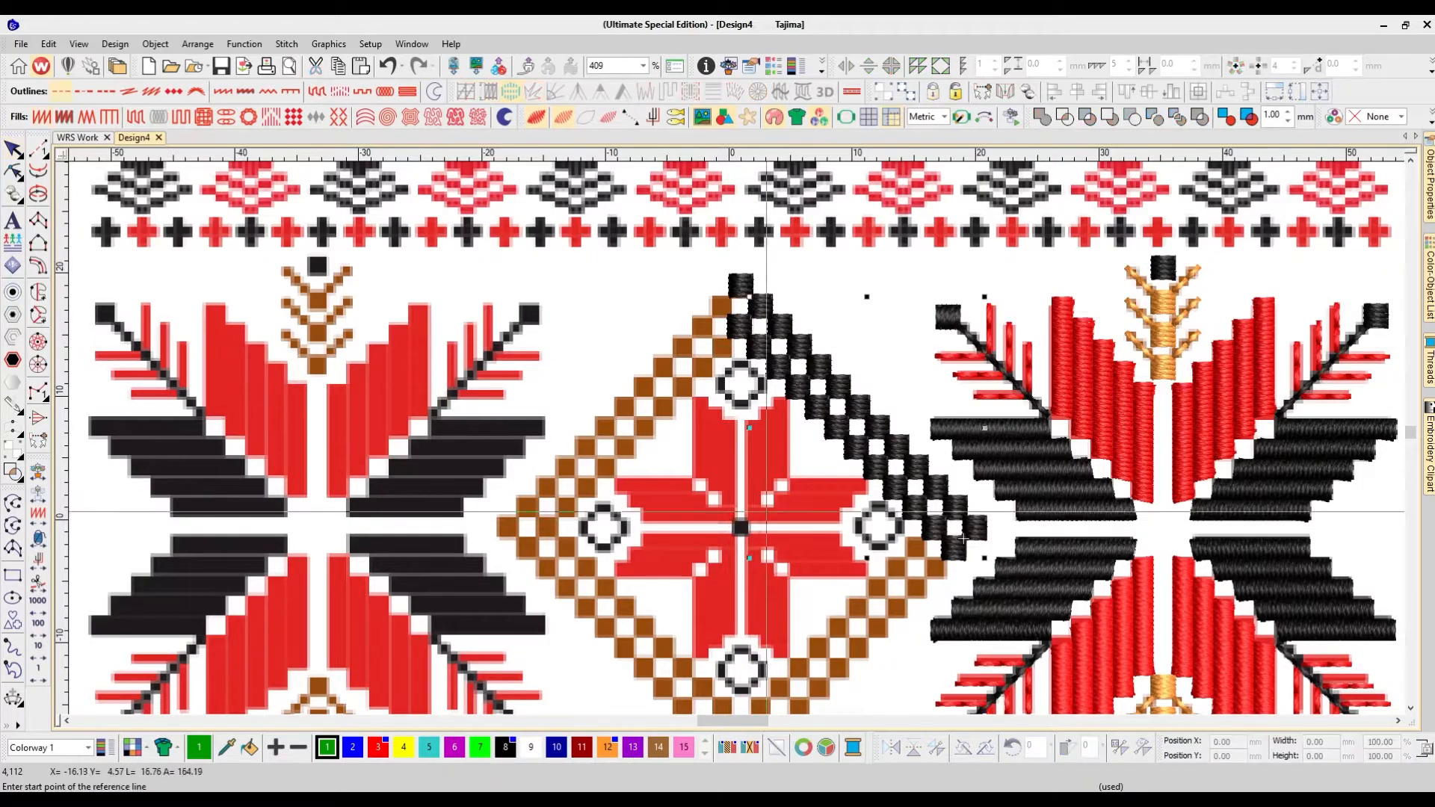
{"action": "left_click", "coordinate": [743, 554]}
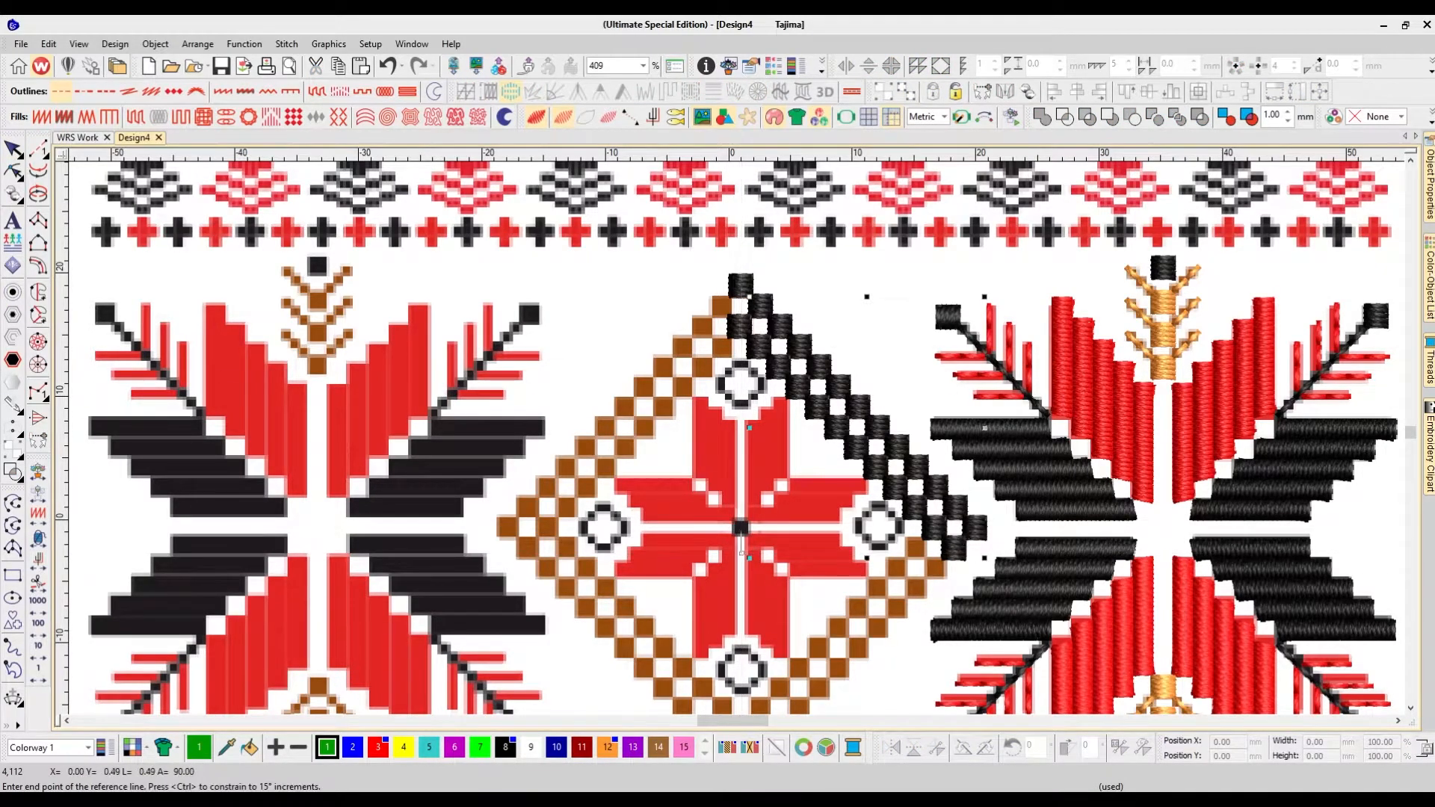
{"action": "left_click", "coordinate": [733, 506]}
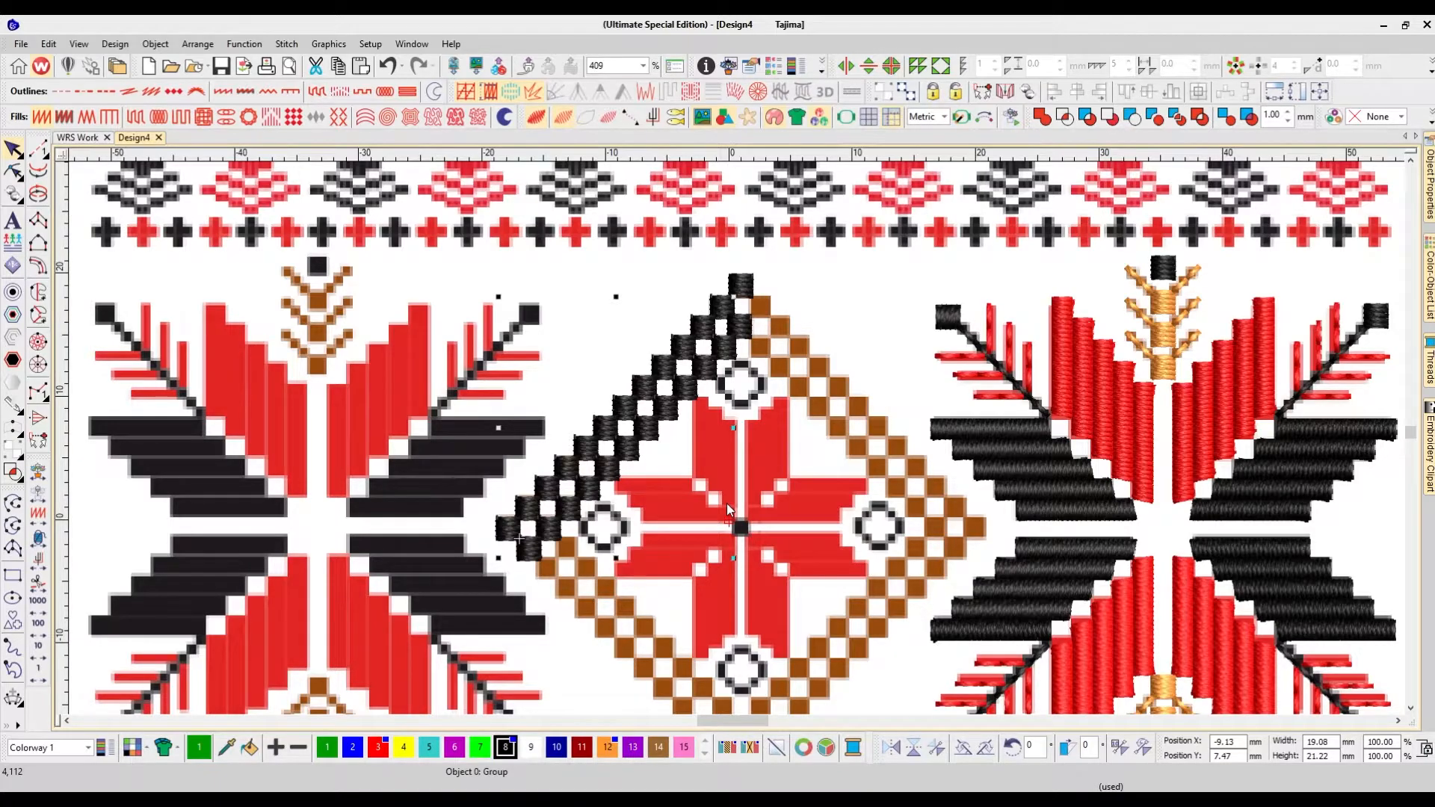
{"action": "key", "text": "ctrl+z"}
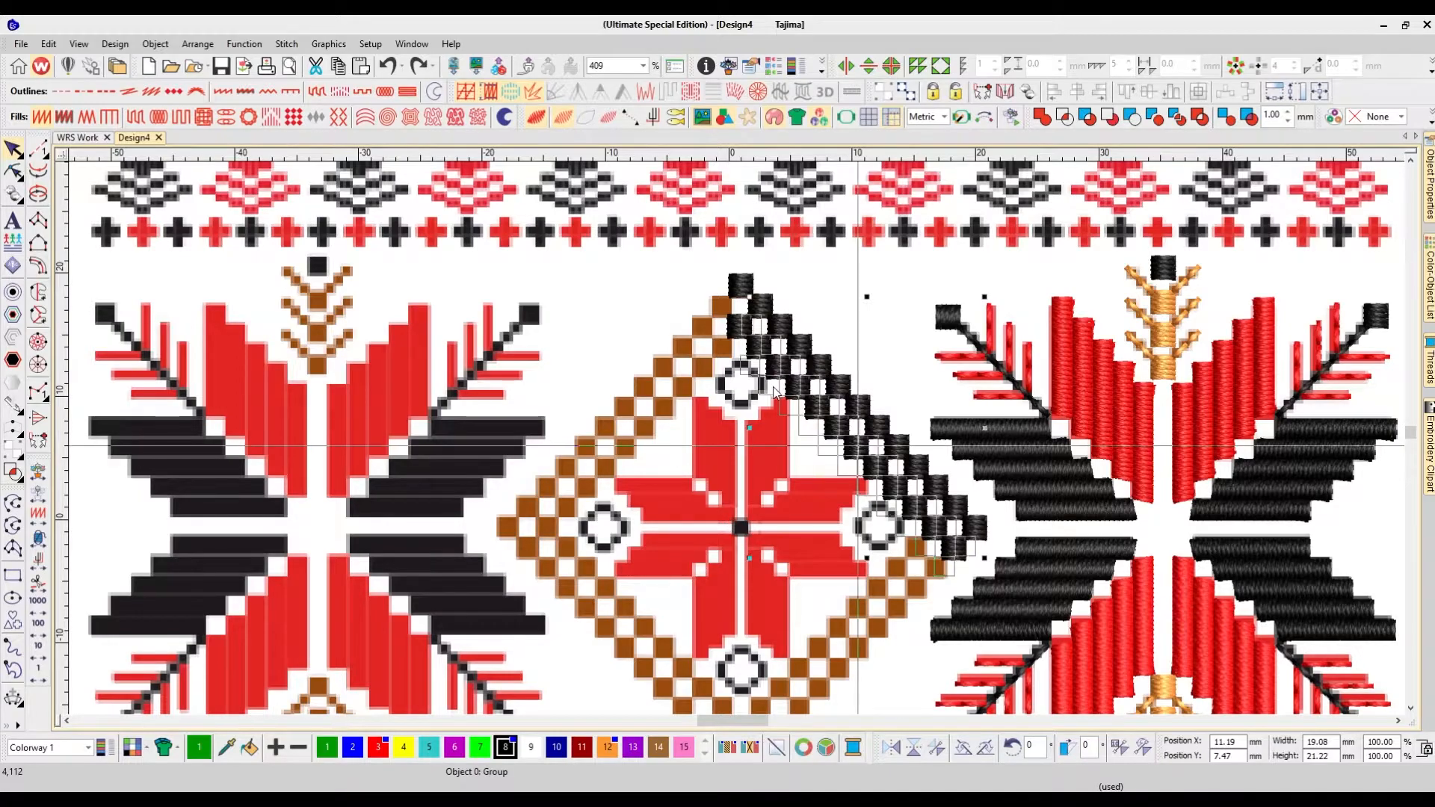
{"action": "left_click_drag", "start_coordinate": [774, 385], "coordinate": [771, 388]}
{"action": "key", "text": "ctrl+z"}
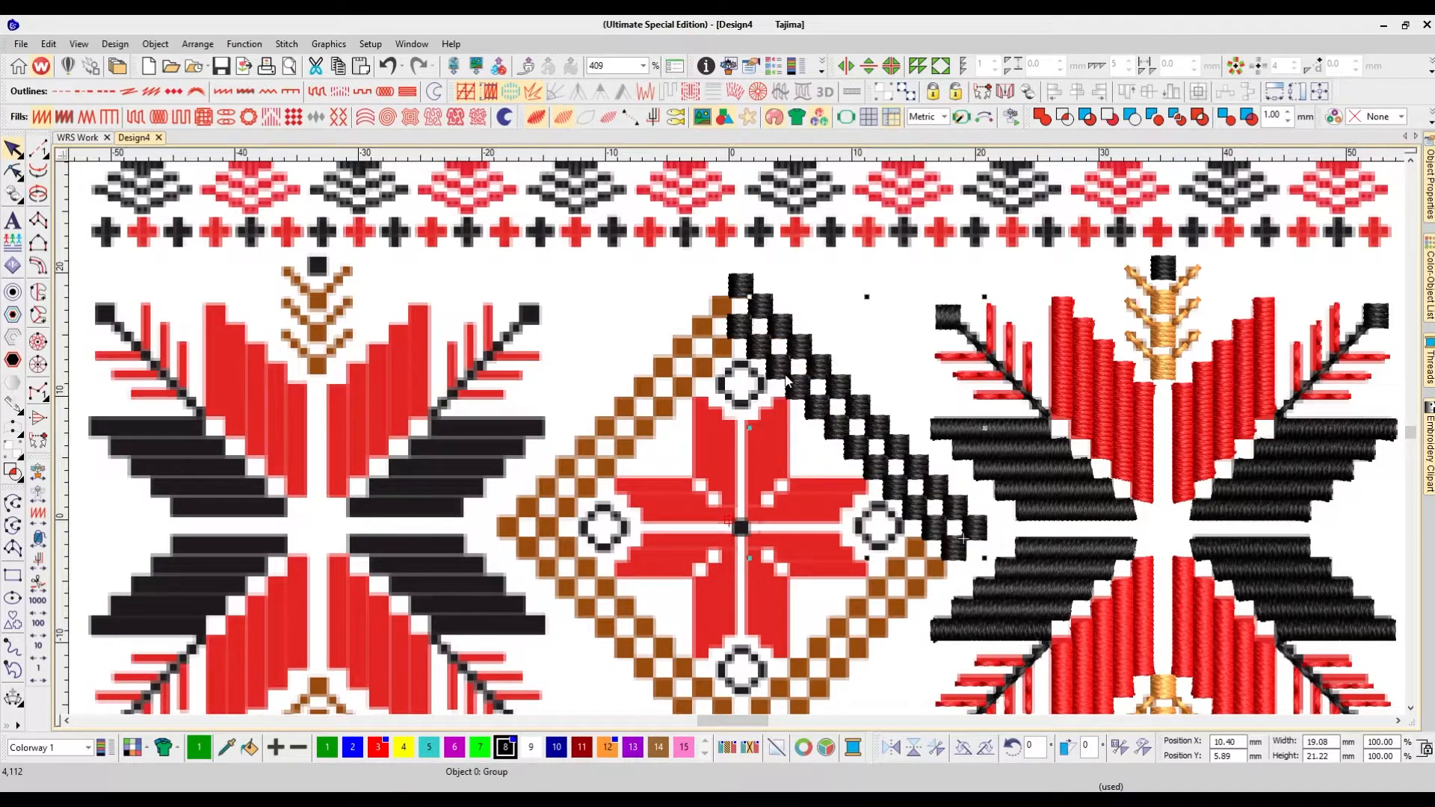
{"action": "left_click_drag", "start_coordinate": [838, 378], "coordinate": [811, 405]}
{"action": "key", "text": "ctrl+z"}
Step: Mirror a copy of the grouped squares onto the diamond's upper-left edge, using a vertical reference line through the star's centre
{"action": "key", "text": "m"}
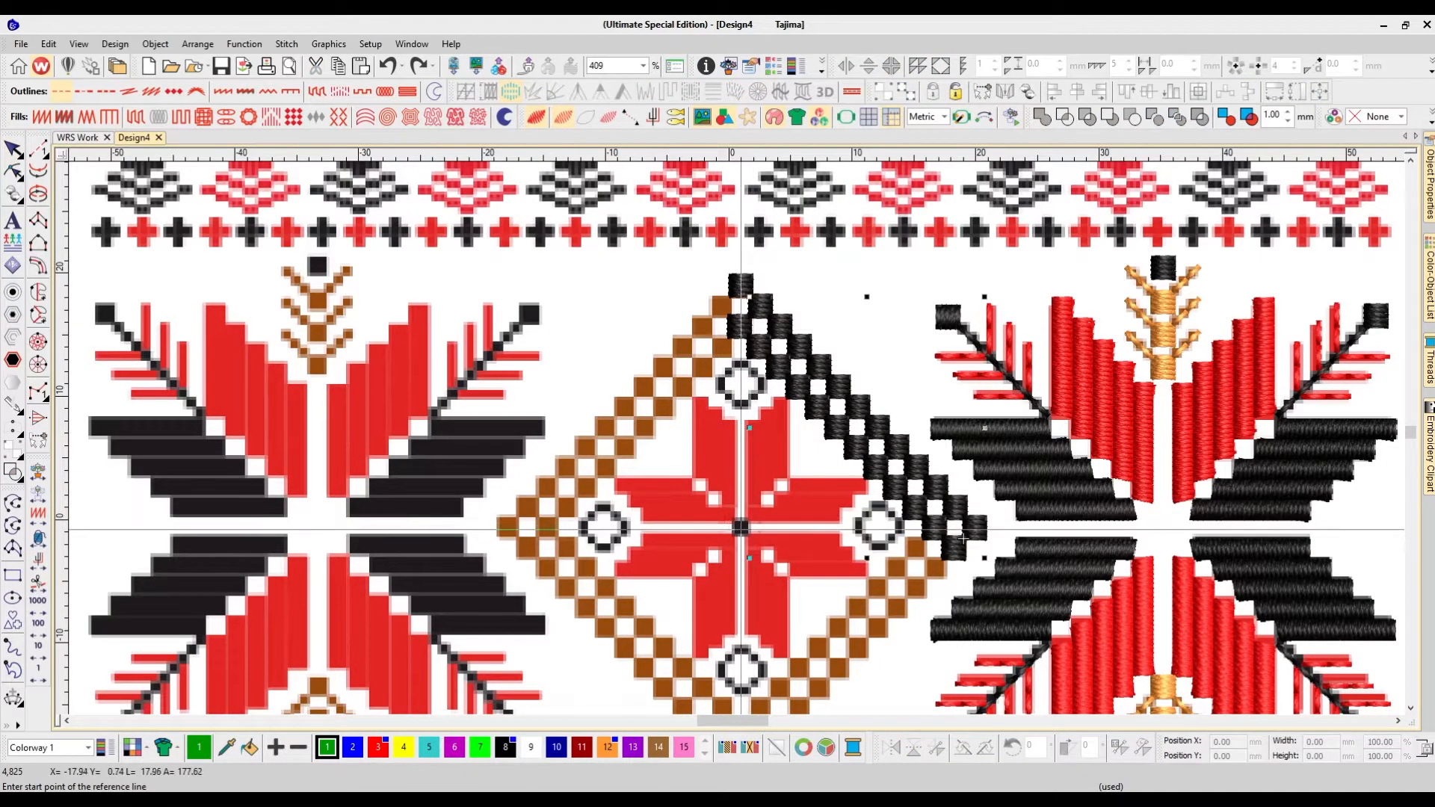
{"action": "left_click", "coordinate": [740, 528]}
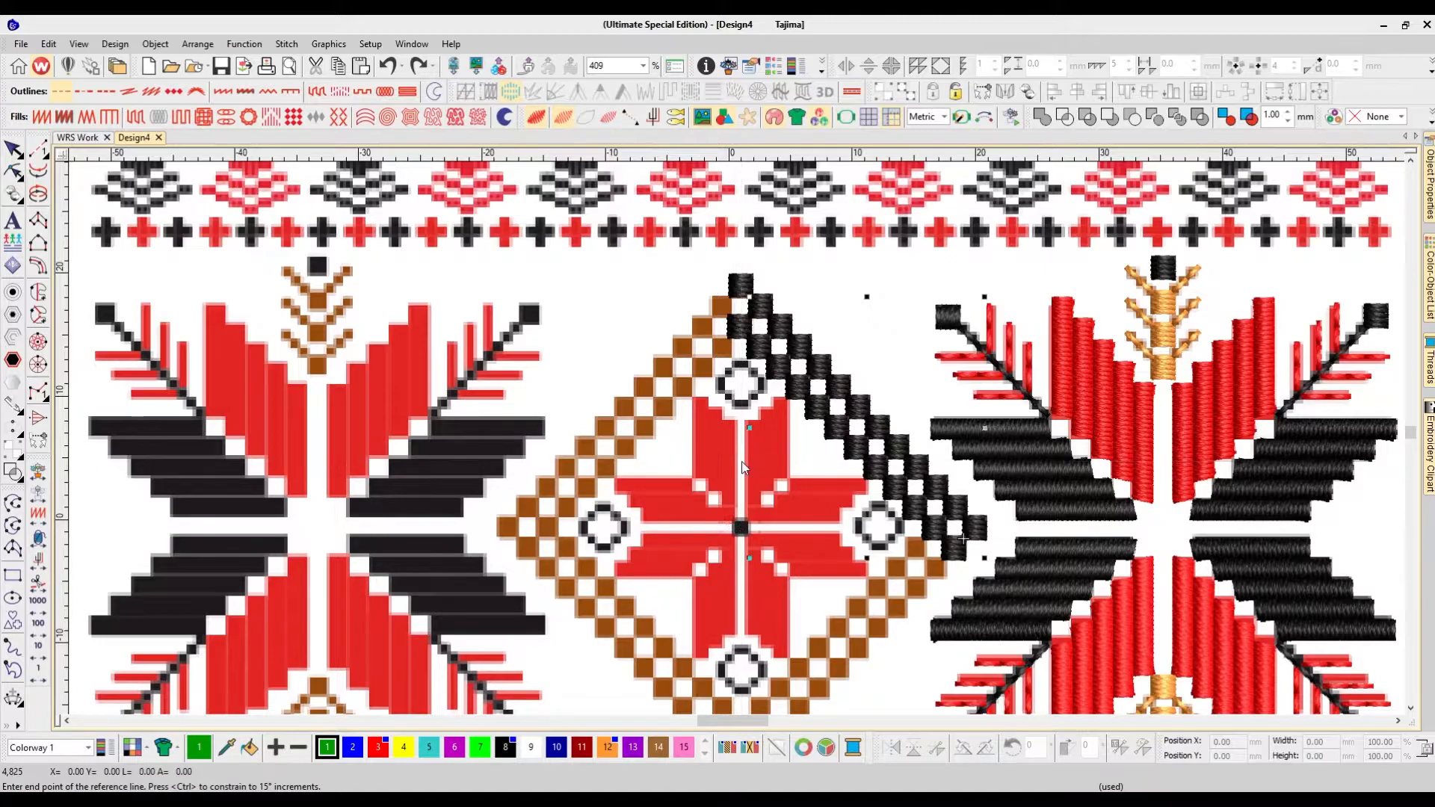
{"action": "left_click", "coordinate": [740, 465]}
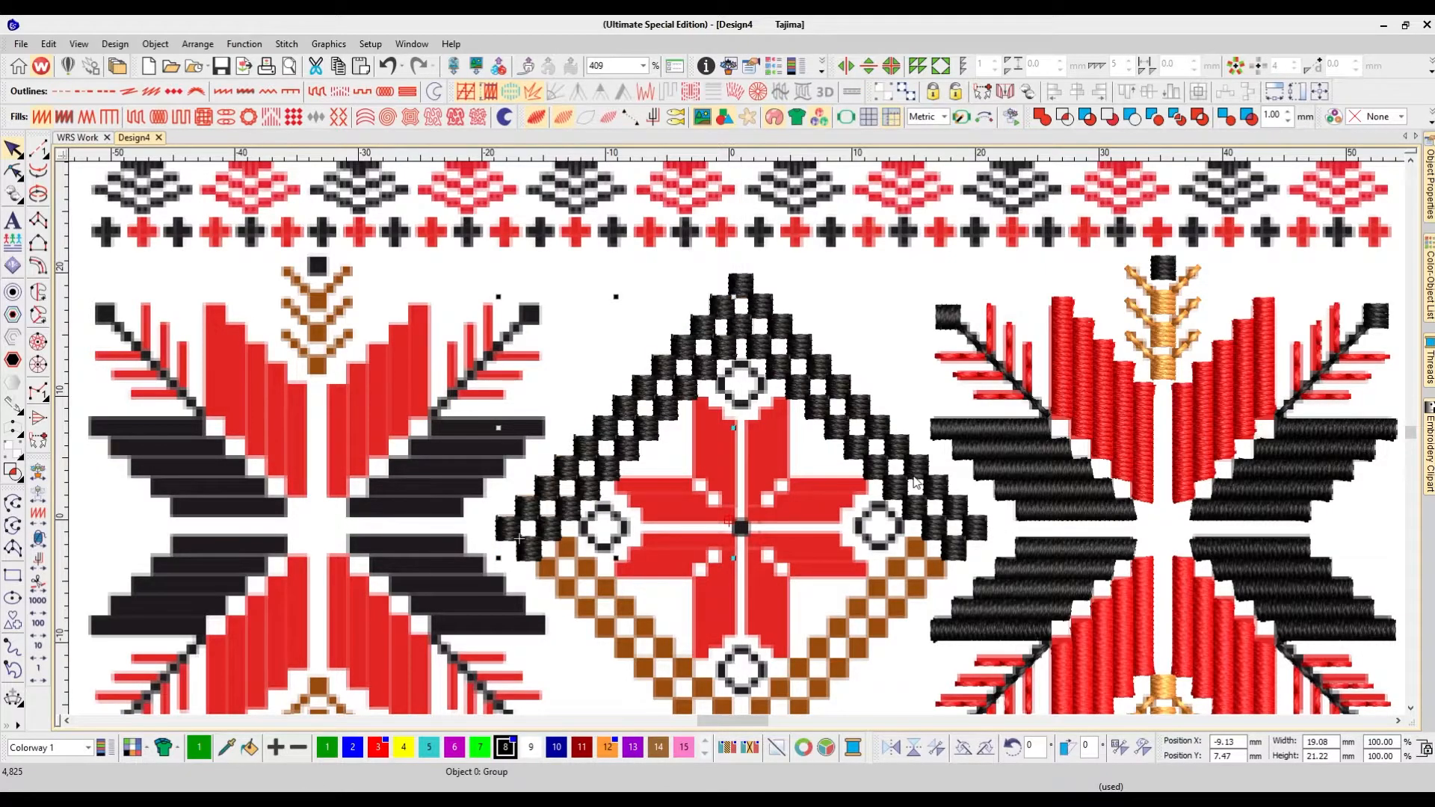
Step: Group 42 squares of the diamond's upper half, leaving out the three lowest squares at each side corner
{"action": "key", "text": "d"}
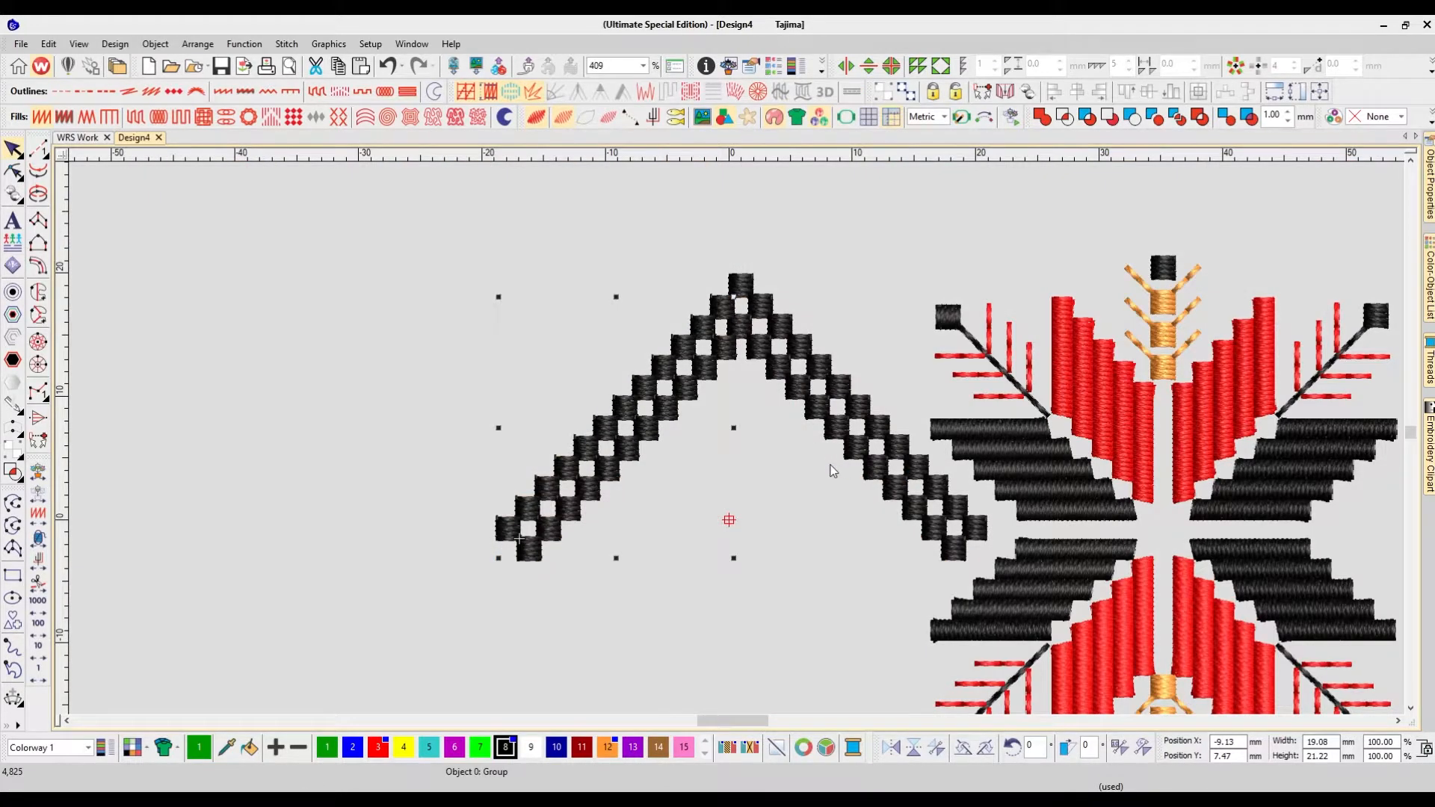
{"action": "key", "text": "t"}
{"action": "left_click", "coordinate": [779, 375], "text": "ctrl"}
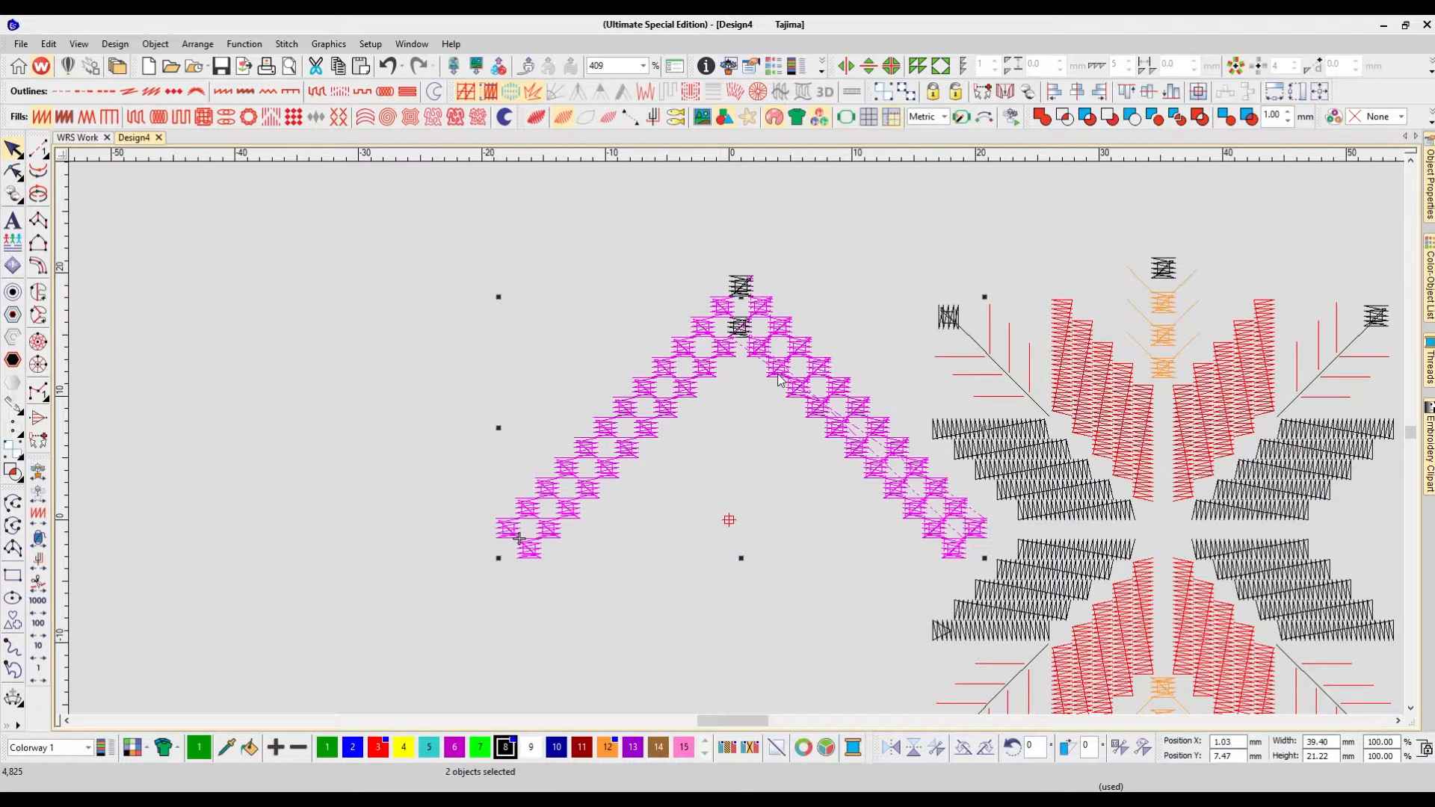
{"action": "left_click", "coordinate": [475, 284]}
{"action": "left_click_drag", "start_coordinate": [397, 244], "coordinate": [1025, 550]}
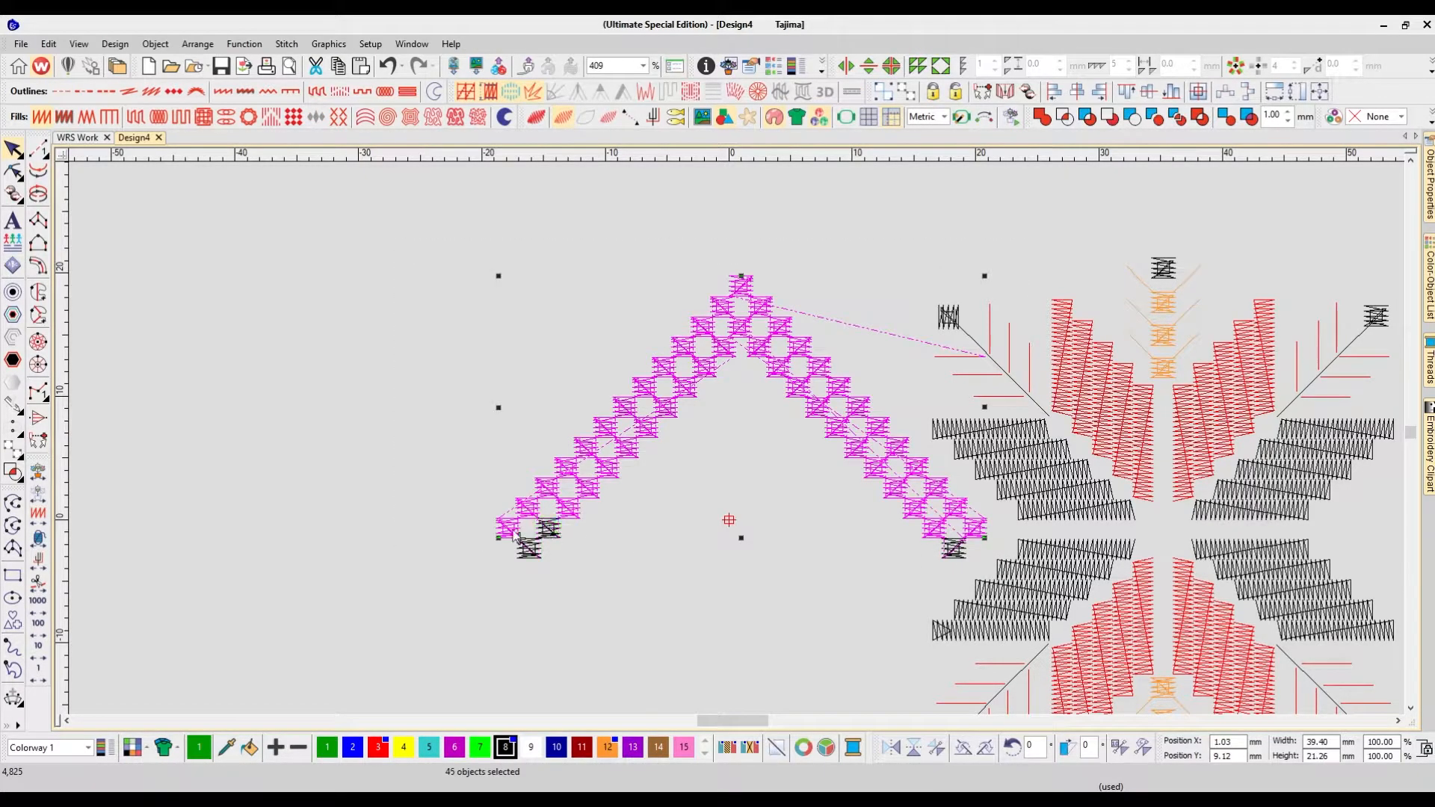
{"action": "left_click", "coordinate": [934, 529], "text": "ctrl"}
{"action": "left_click", "coordinate": [976, 529], "text": "ctrl"}
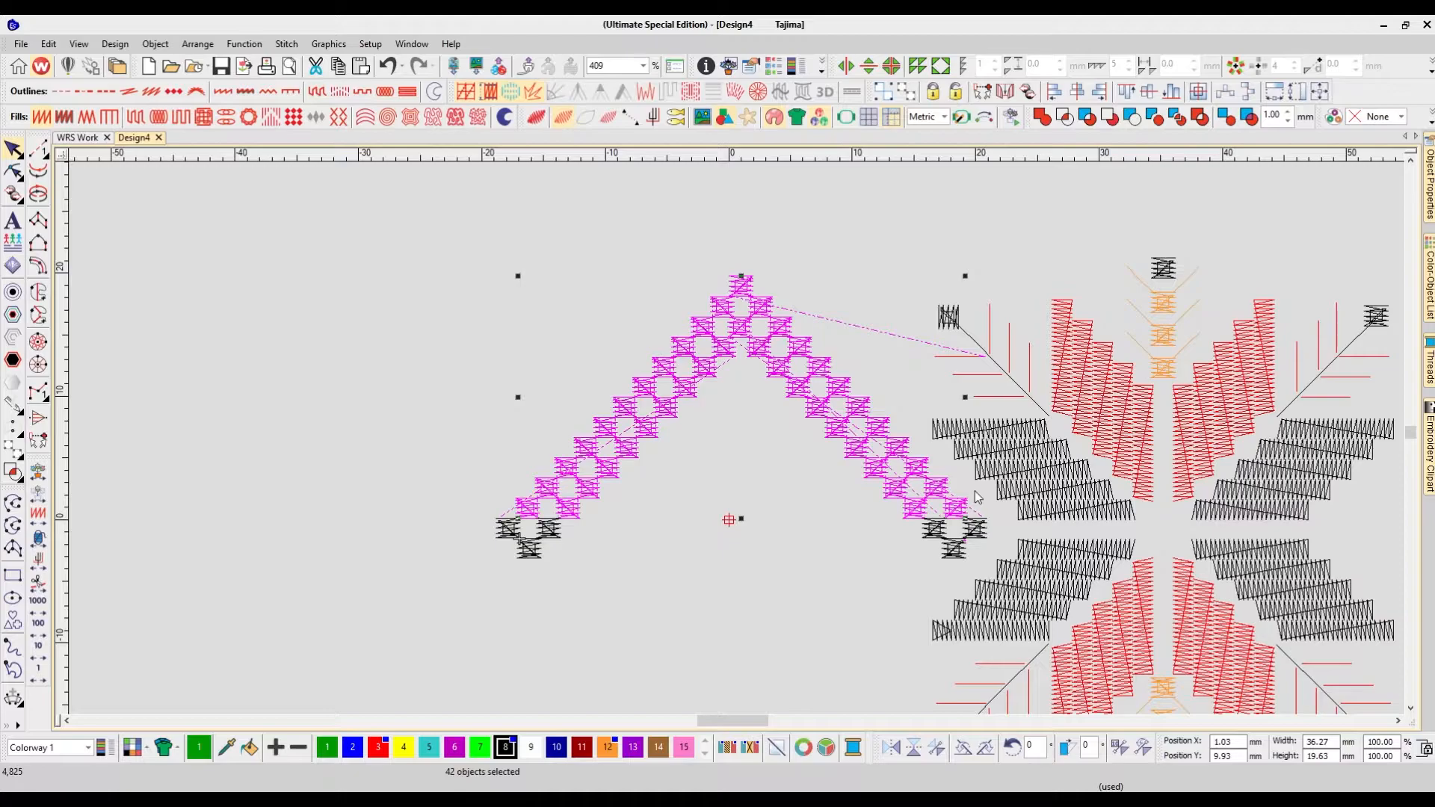
{"action": "key", "text": "ctrl+g"}
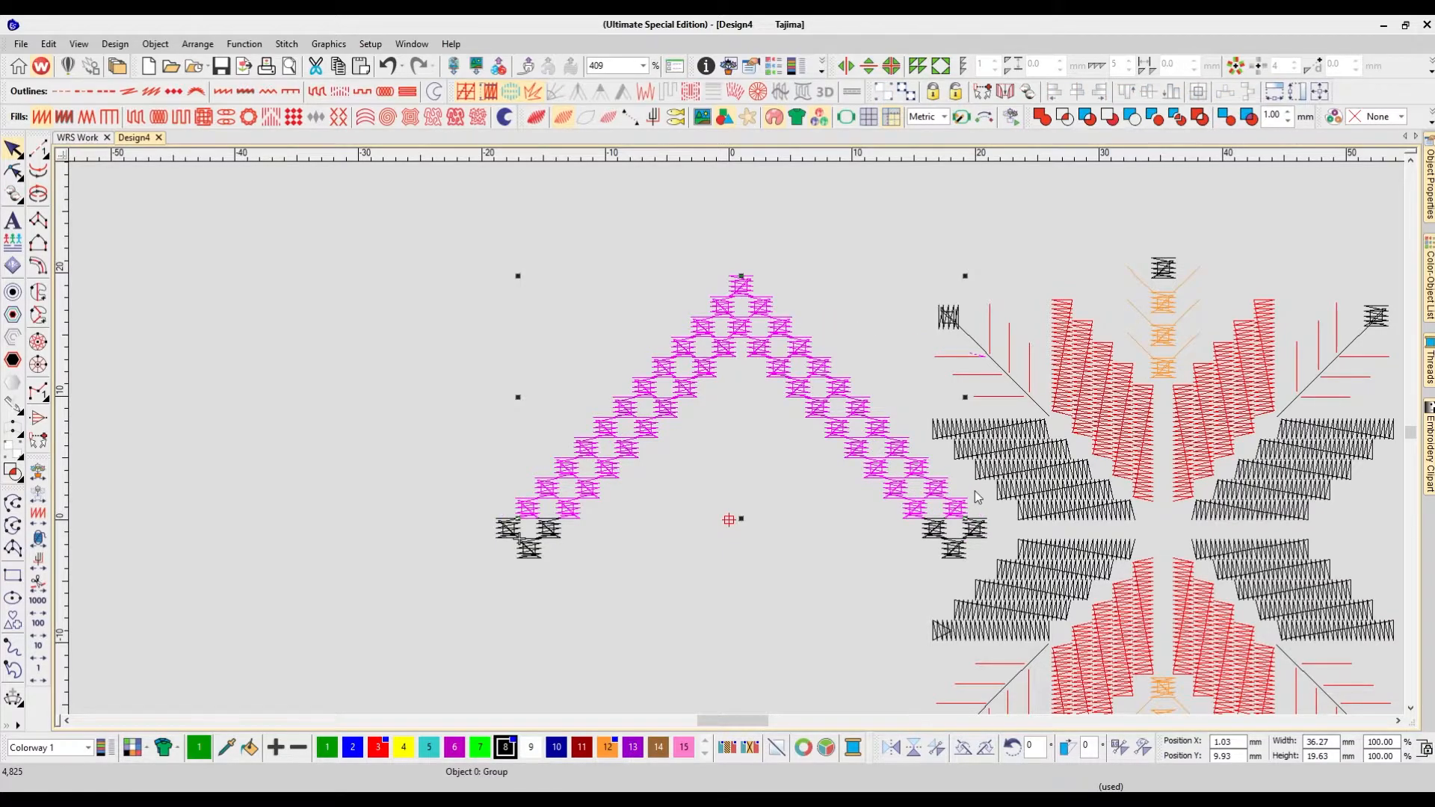
{"action": "key", "text": "d"}
{"action": "key", "text": "t"}
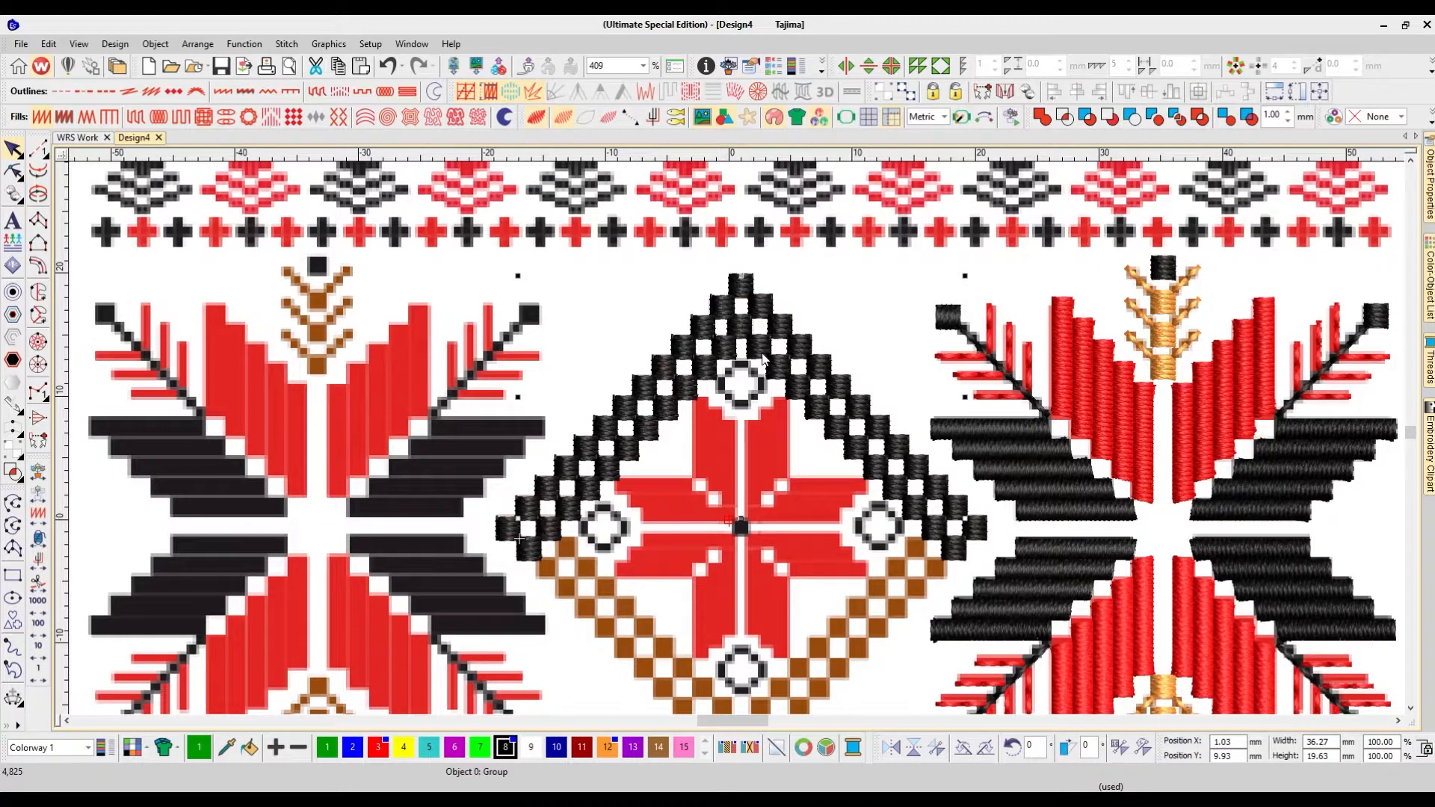
Step: Copy the grouped upper half down over the diamond's lower half and flip the copy vertically
{"action": "left_click_drag", "start_coordinate": [764, 361], "coordinate": [773, 654]}
{"action": "scroll", "coordinate": [774, 652], "scroll_direction": "down", "scroll_amount": 3}
{"action": "key", "text": "Escape"}
{"action": "left_click", "coordinate": [746, 442]}
{"action": "key", "text": "y"}
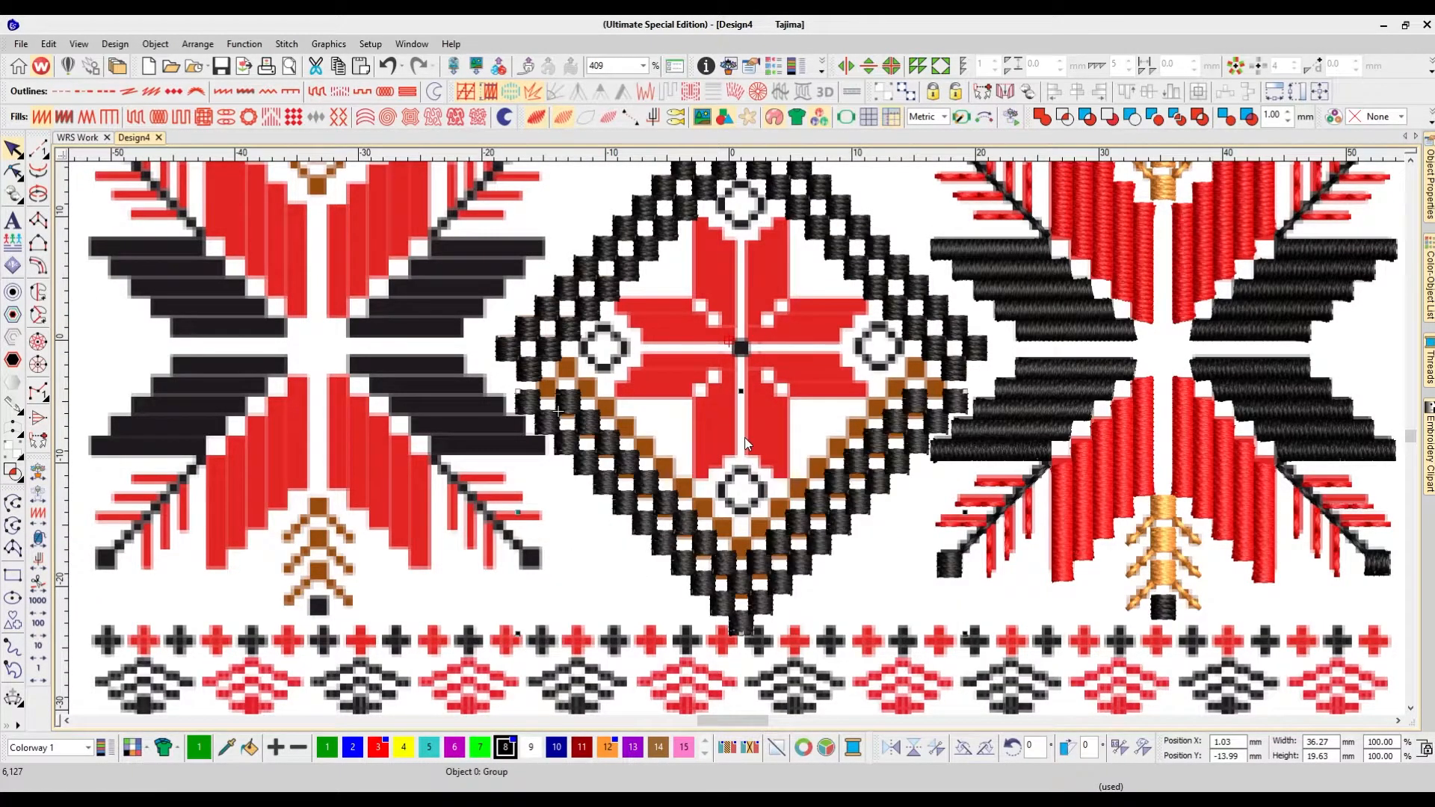
Step: Nudge the flipped lower half straight up to close the diamond border, to about X 1.03, Y -11.36 mm
{"action": "key", "text": "Up"}
{"action": "key", "text": "Up"}
{"action": "key", "text": "Up"}
{"action": "key", "text": "Up"}
{"action": "key", "text": "Up"}
{"action": "key", "text": "Up"}
{"action": "key", "text": "Up"}
{"action": "key", "text": "Up"}
{"action": "key", "text": "Up"}
{"action": "key", "text": "Up"}
{"action": "key", "text": "Up"}
{"action": "key", "text": "Up"}
{"action": "key", "text": "Up"}
{"action": "key", "text": "Up"}
{"action": "key", "text": "Up"}
{"action": "key", "text": "Up"}
{"action": "key", "text": "Up"}
{"action": "key", "text": "Up"}
{"action": "key", "text": "Up"}
{"action": "key", "text": "Up"}
{"action": "key", "text": "Up"}
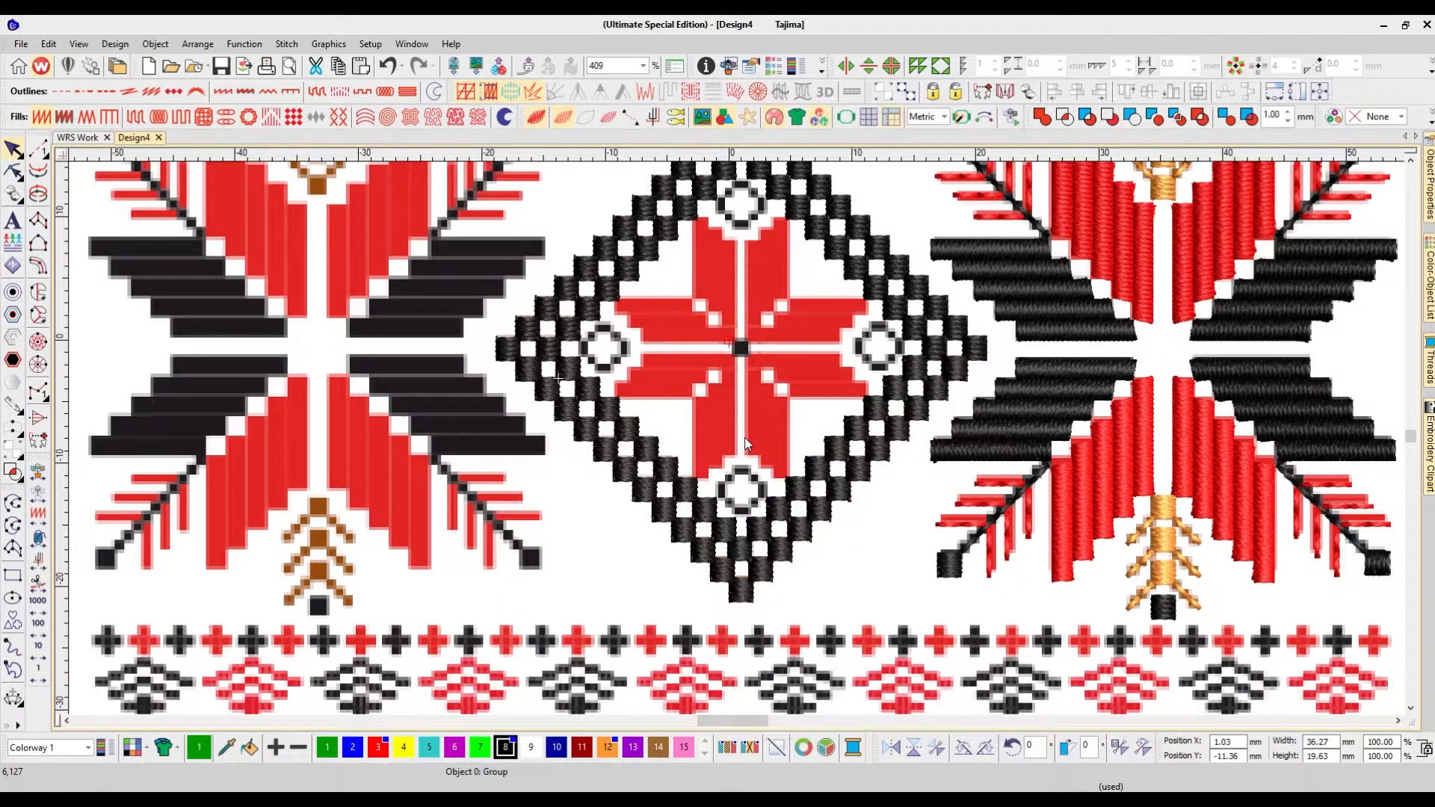
Step: Copy the large star's upper-right group of red bars into the diamond and ungroup the copy
{"action": "key", "text": "0"}
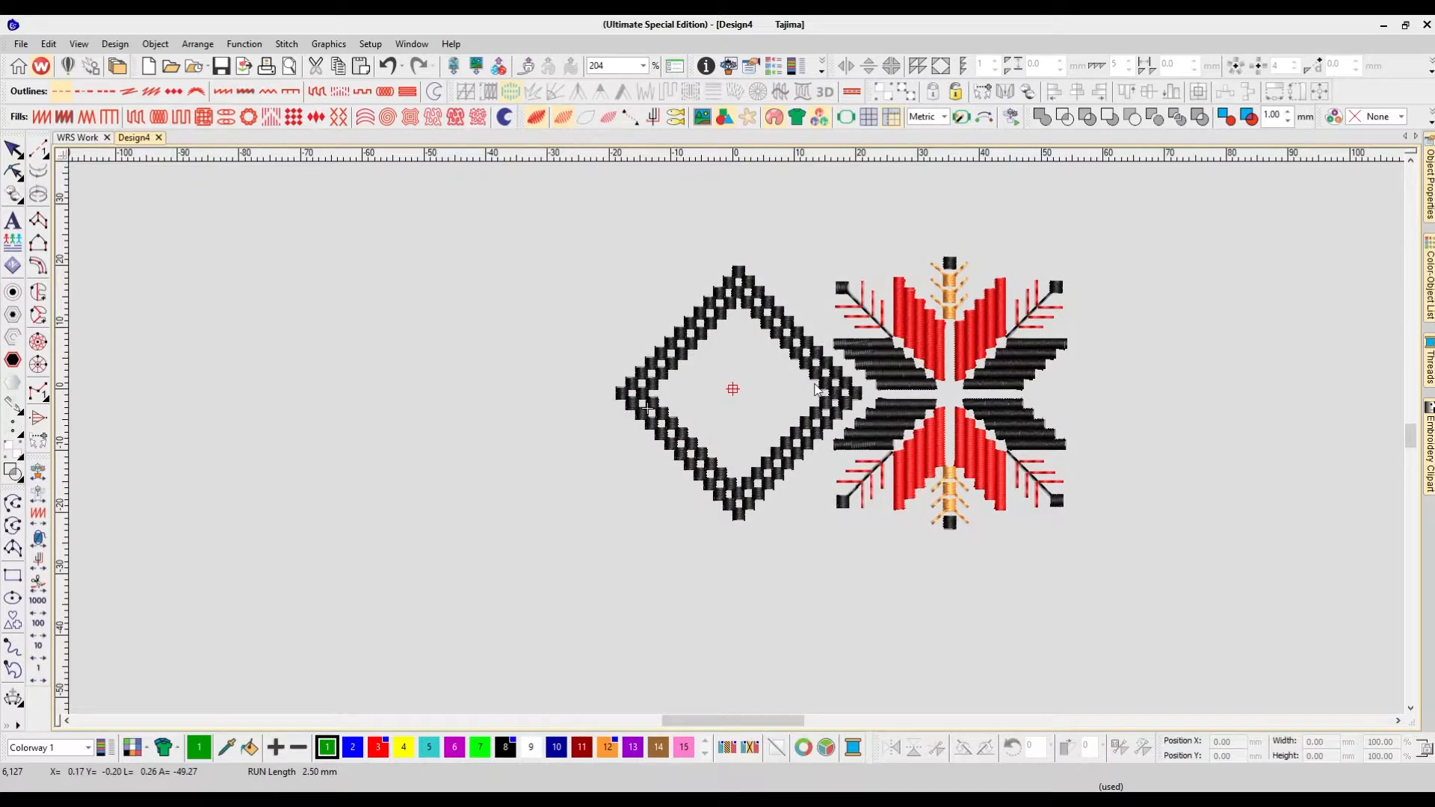
{"action": "key", "text": "z"}
{"action": "scroll", "coordinate": [983, 366], "scroll_direction": "down", "scroll_amount": 1}
{"action": "scroll", "coordinate": [1063, 375], "scroll_direction": "up", "scroll_amount": 3}
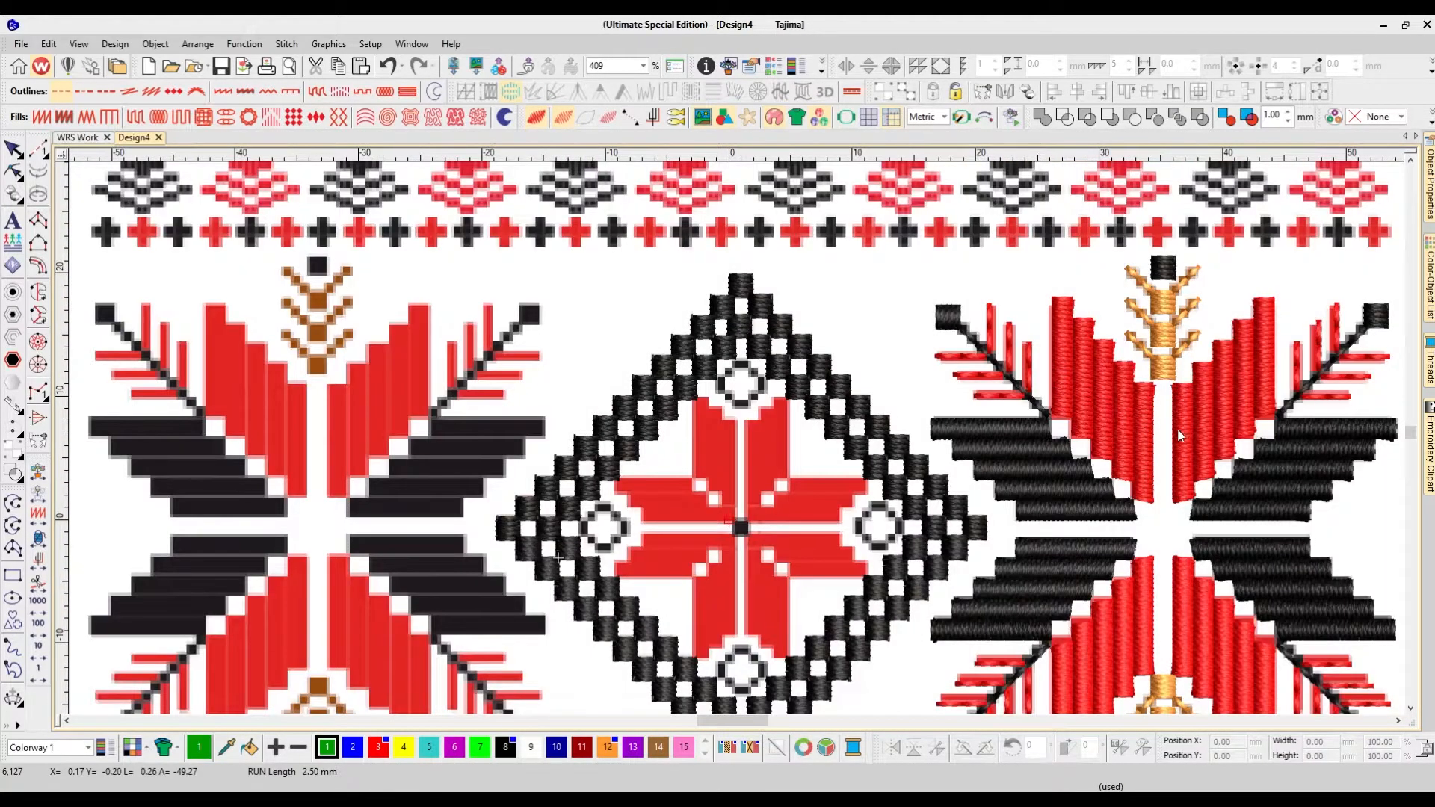
{"action": "left_click", "coordinate": [1180, 435]}
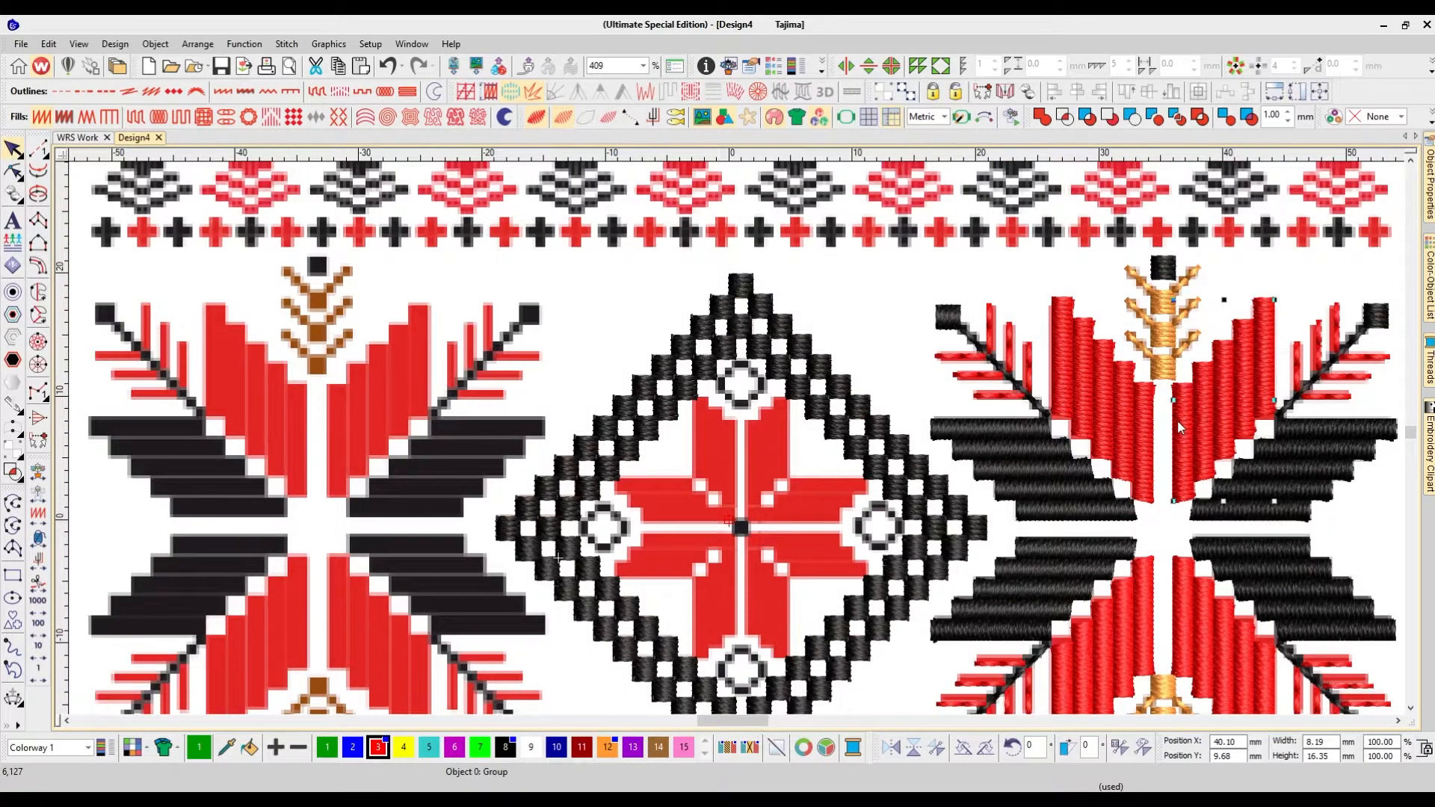
{"action": "left_click_drag", "start_coordinate": [1188, 428], "coordinate": [793, 475]}
{"action": "key", "text": "Escape"}
{"action": "left_click", "coordinate": [872, 385]}
{"action": "key", "text": "ctrl+u"}
{"action": "key", "text": "Escape"}
Step: Delete the two outermost red bars of the copied petal, keeping the three inner ones
{"action": "left_click", "coordinate": [872, 380]}
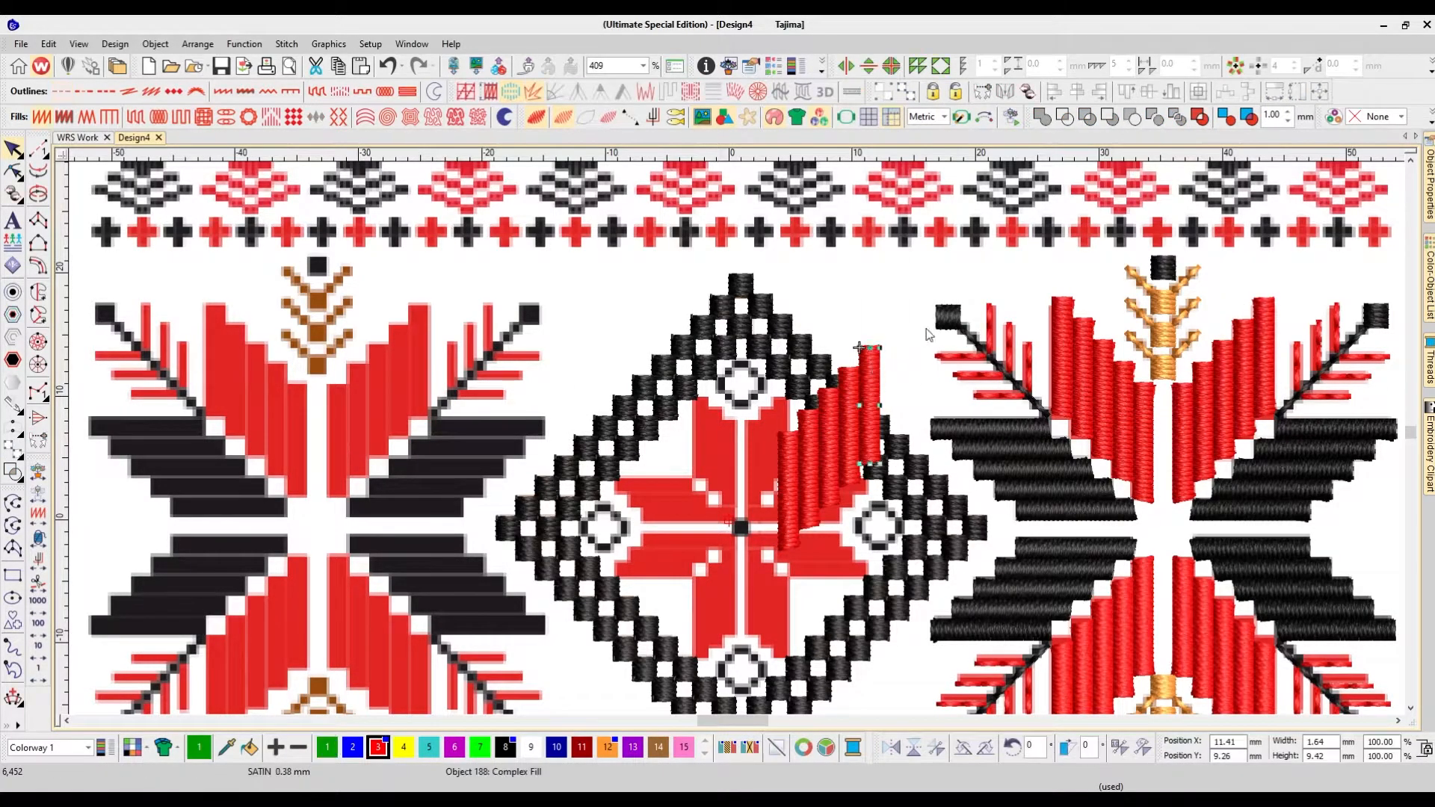
{"action": "key", "text": "Delete"}
{"action": "left_click", "coordinate": [856, 381]}
{"action": "key", "text": "Delete"}
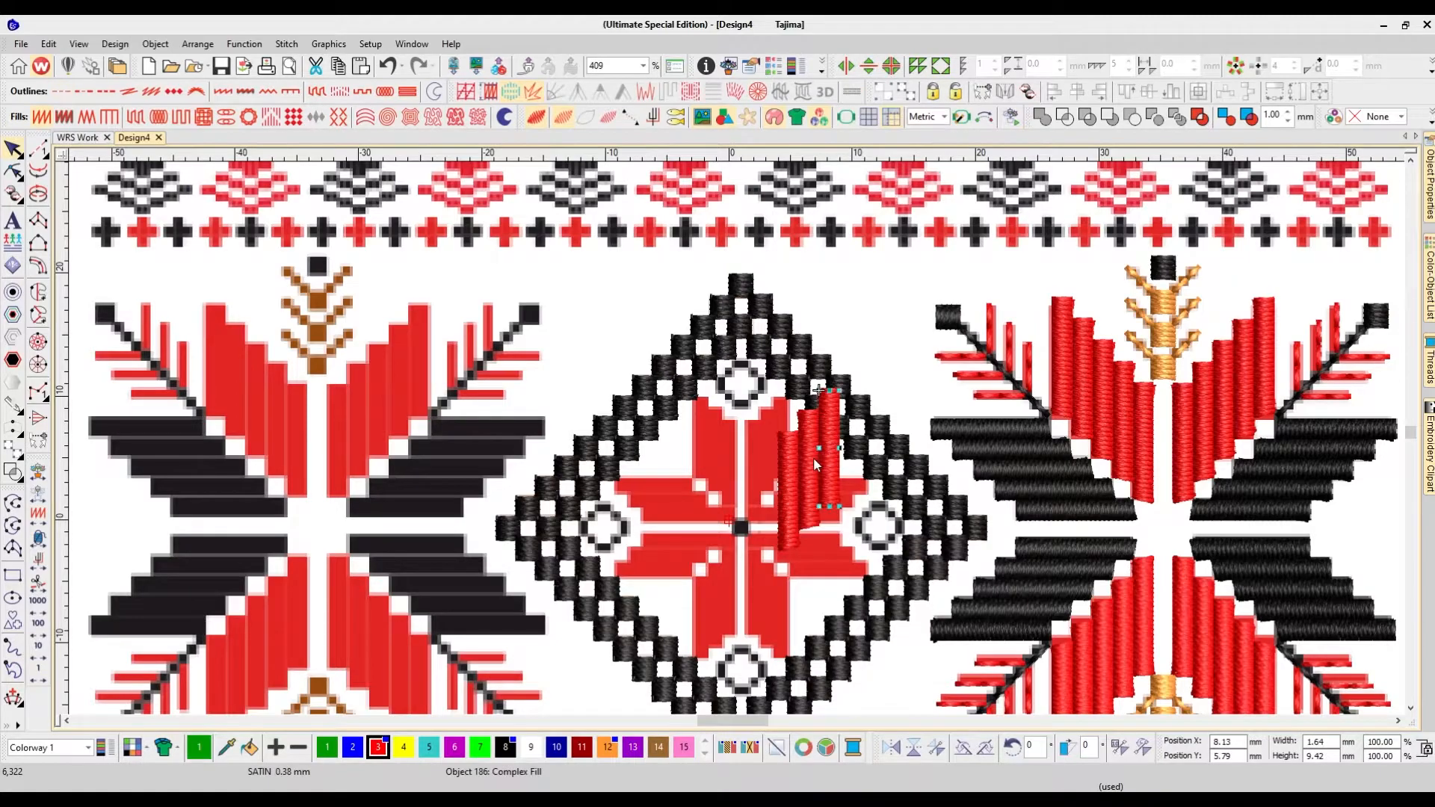
Step: Move the three remaining red bars onto the small star's upper petal, just right of its centre line, to about X 3.09, Y 5.22 mm
{"action": "left_click", "coordinate": [809, 474], "text": "ctrl"}
{"action": "left_click", "coordinate": [828, 466], "text": "ctrl"}
{"action": "left_click_drag", "start_coordinate": [808, 465], "coordinate": [772, 432]}
{"action": "key", "text": "z"}
{"action": "left_click_drag", "start_coordinate": [874, 284], "coordinate": [852, 320]}
{"action": "left_click_drag", "start_coordinate": [843, 404], "coordinate": [827, 446]}
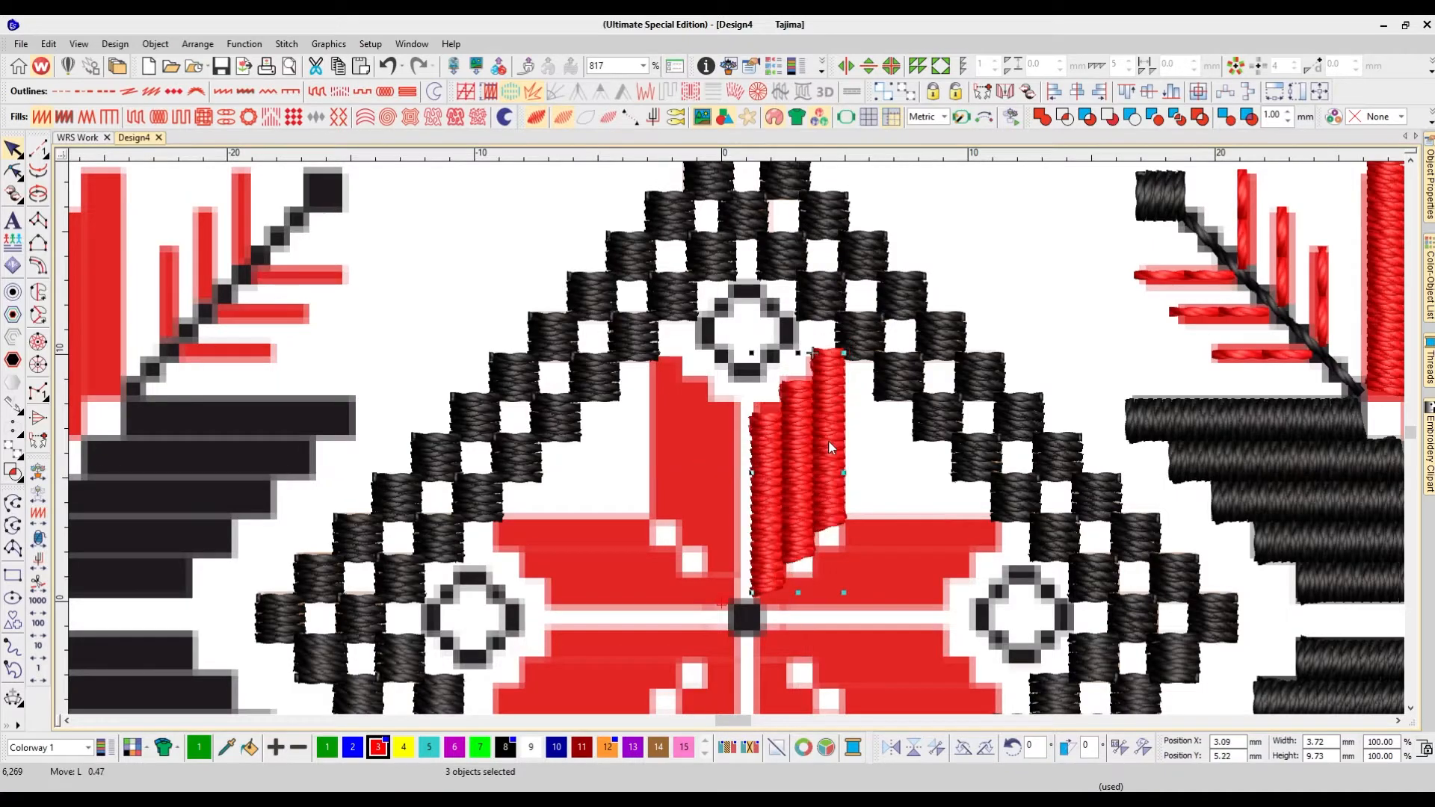
{"action": "left_click", "coordinate": [861, 412]}
{"action": "key", "text": "shift+z"}
{"action": "key", "text": "d"}
{"action": "key", "text": "d"}
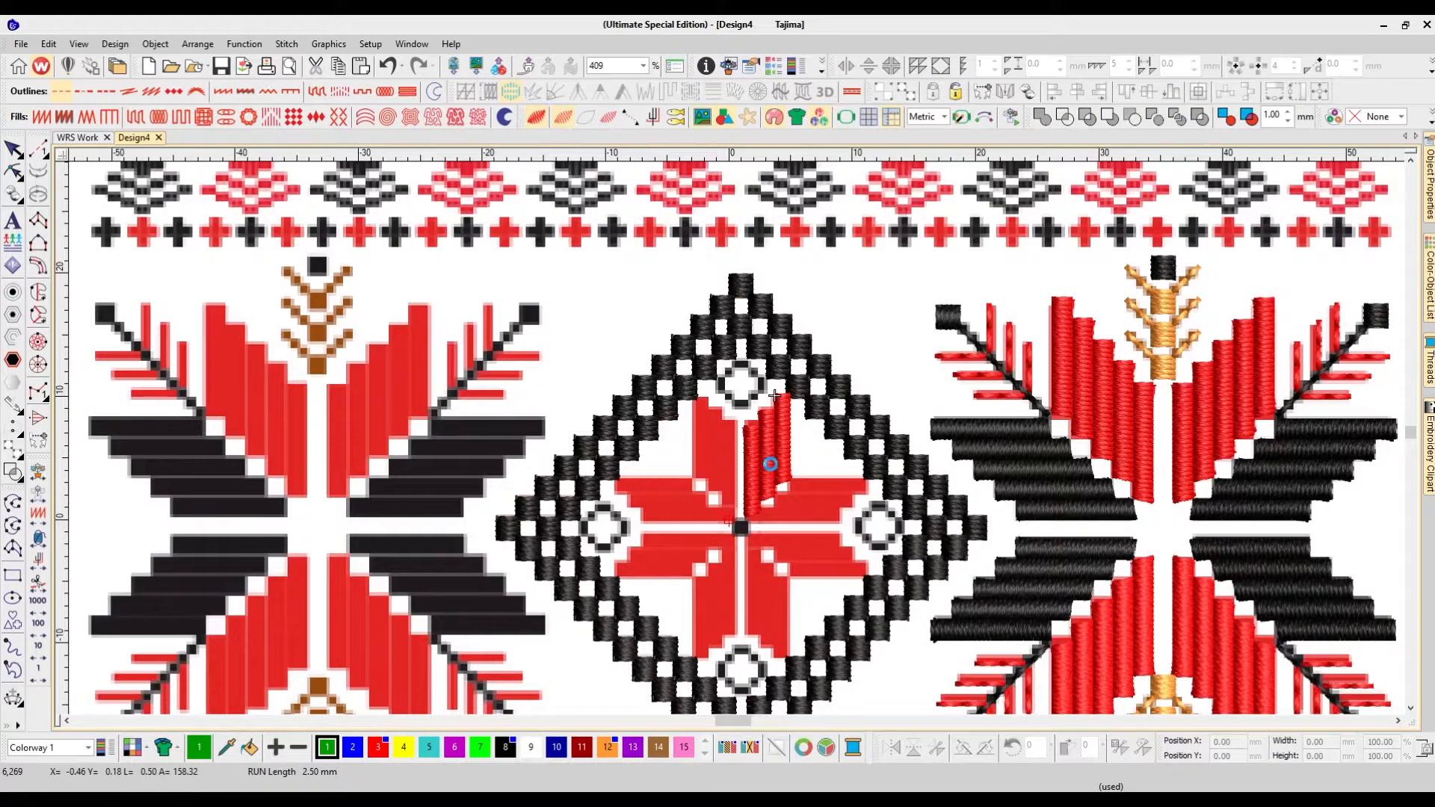
Step: Copy the three red bars as a group onto the petal across the centre line and flip the copy horizontally
{"action": "key", "text": "z"}
{"action": "left_click", "coordinate": [762, 461]}
{"action": "left_click", "coordinate": [793, 450], "text": "ctrl"}
{"action": "left_click", "coordinate": [822, 444], "text": "ctrl"}
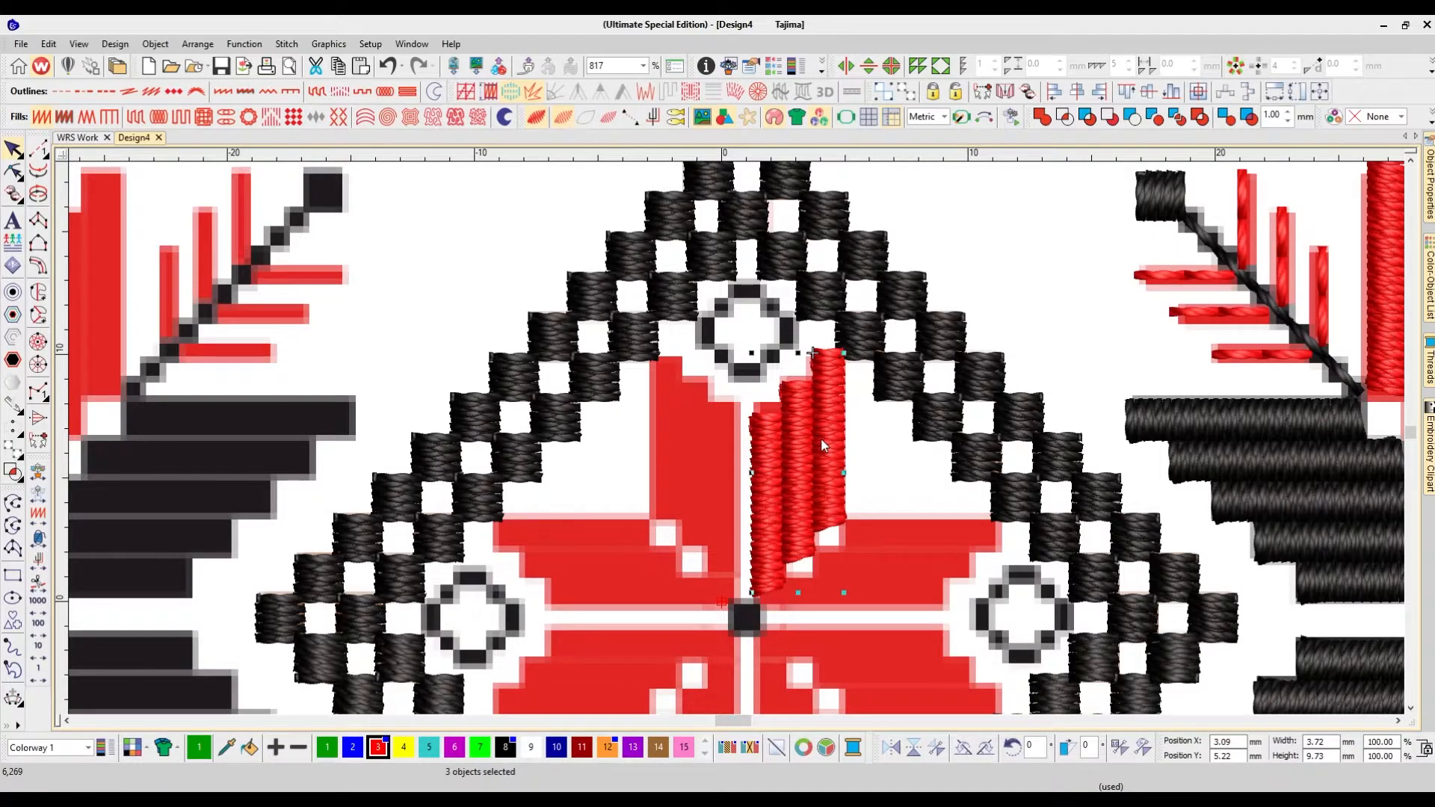
{"action": "left_click_drag", "start_coordinate": [770, 443], "coordinate": [663, 448]}
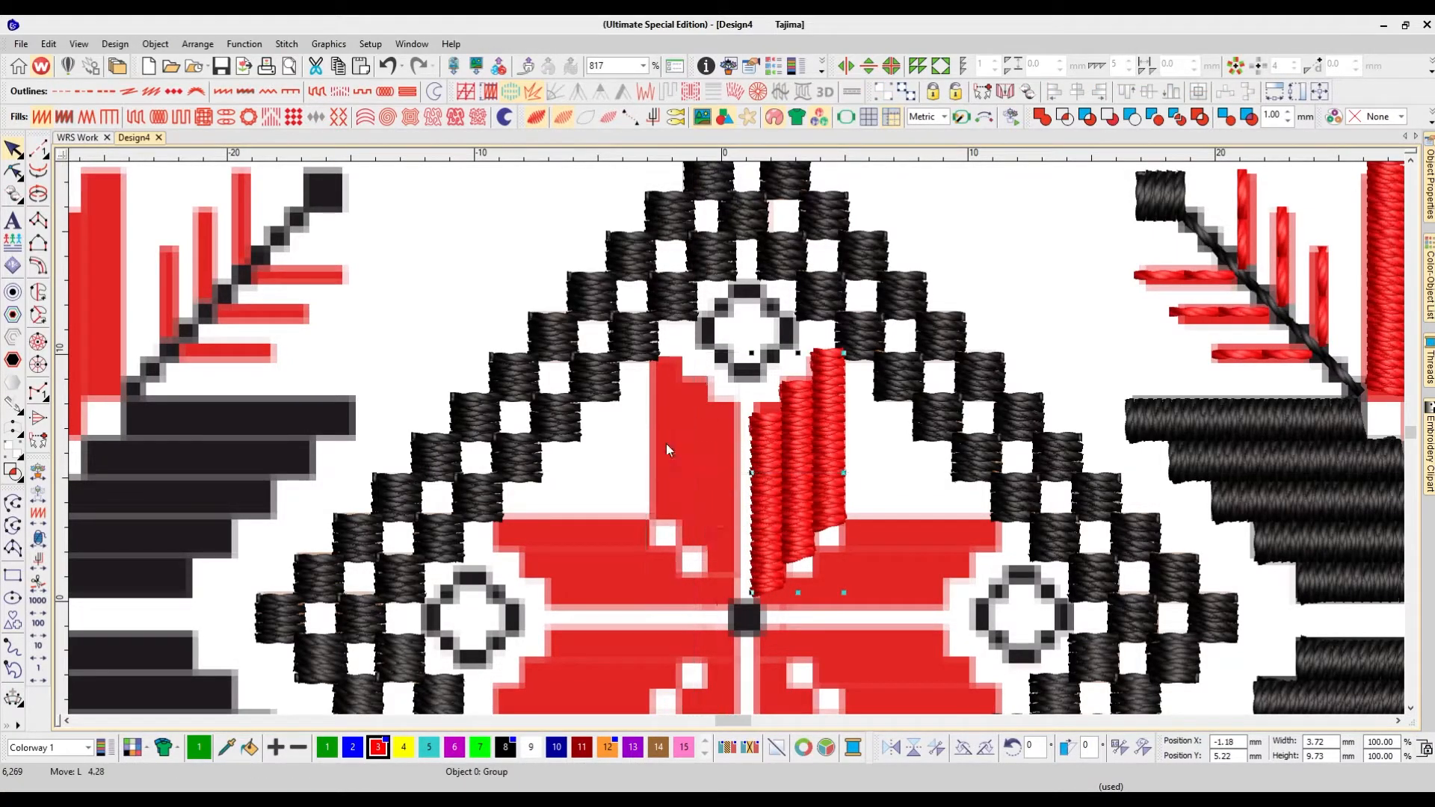
{"action": "key", "text": "ctrl+shift+h"}
{"action": "key", "text": "Left"}
{"action": "key", "text": "Right"}
{"action": "key", "text": "Escape"}
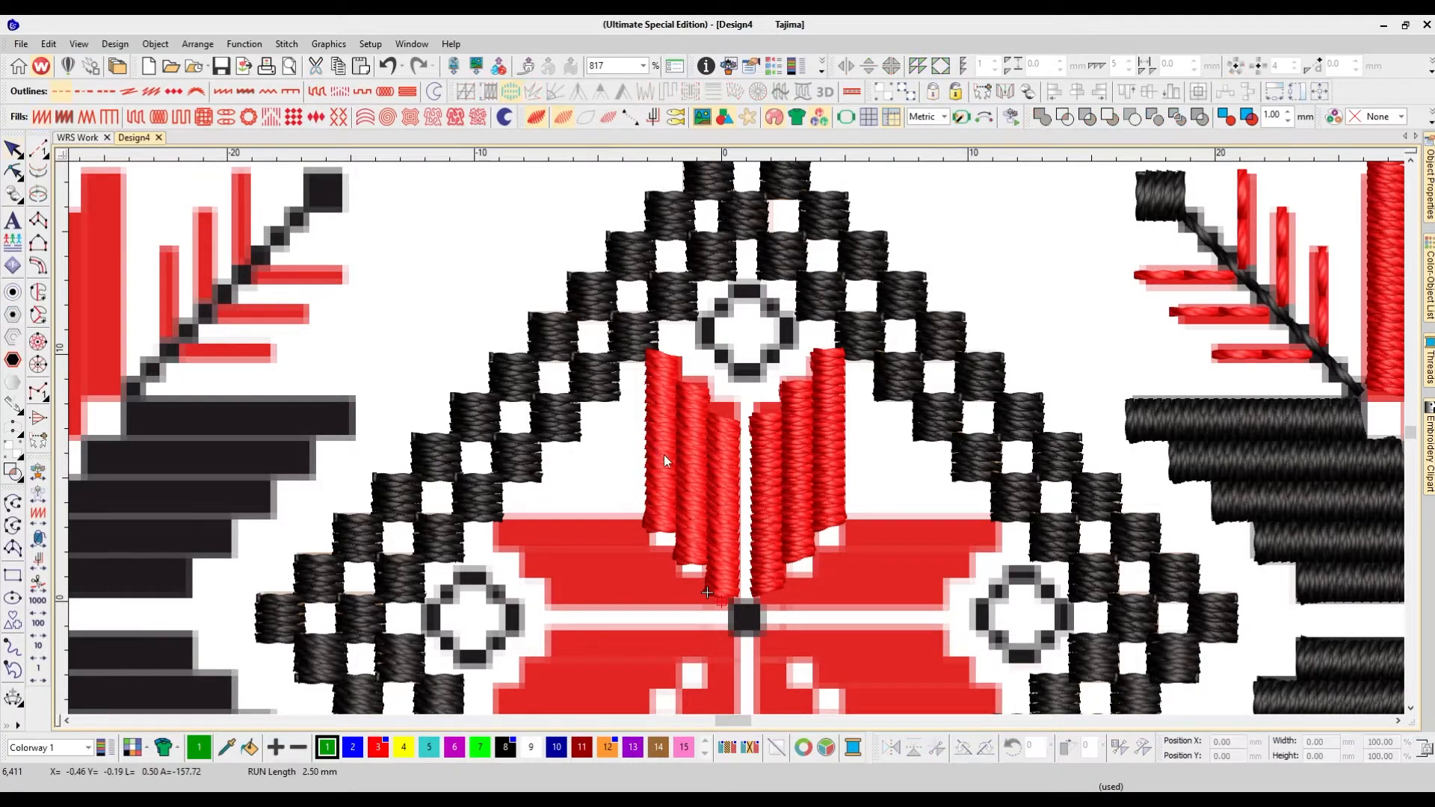
Step: Create a four-part wreath from the two upper red petals, centred on the diamond's middle
{"action": "key", "text": "shift+z"}
{"action": "key", "text": "d"}
{"action": "left_click", "coordinate": [750, 466]}
{"action": "left_click", "coordinate": [728, 463], "text": "ctrl"}
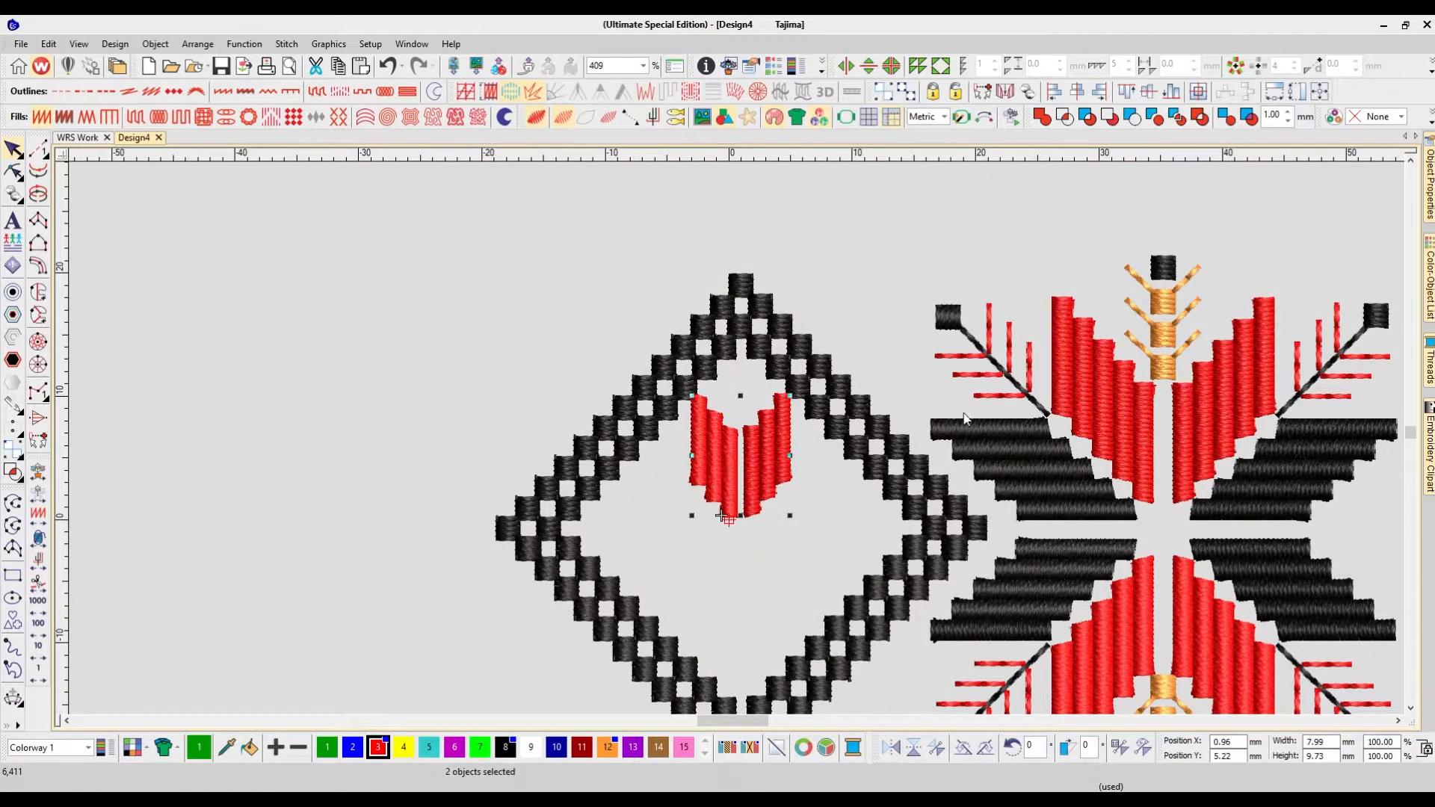
{"action": "left_click", "coordinate": [1236, 66]}
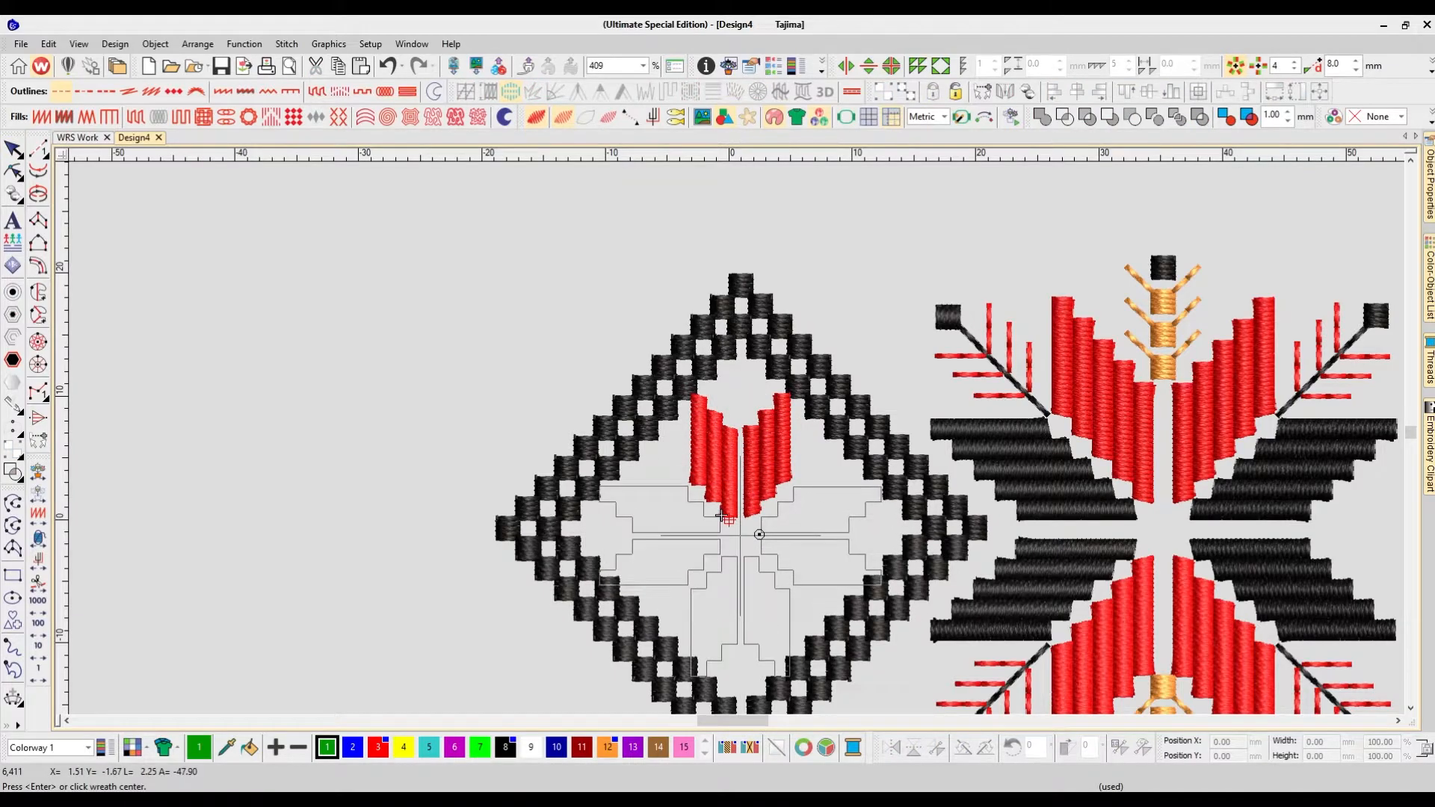
{"action": "left_click", "coordinate": [741, 534]}
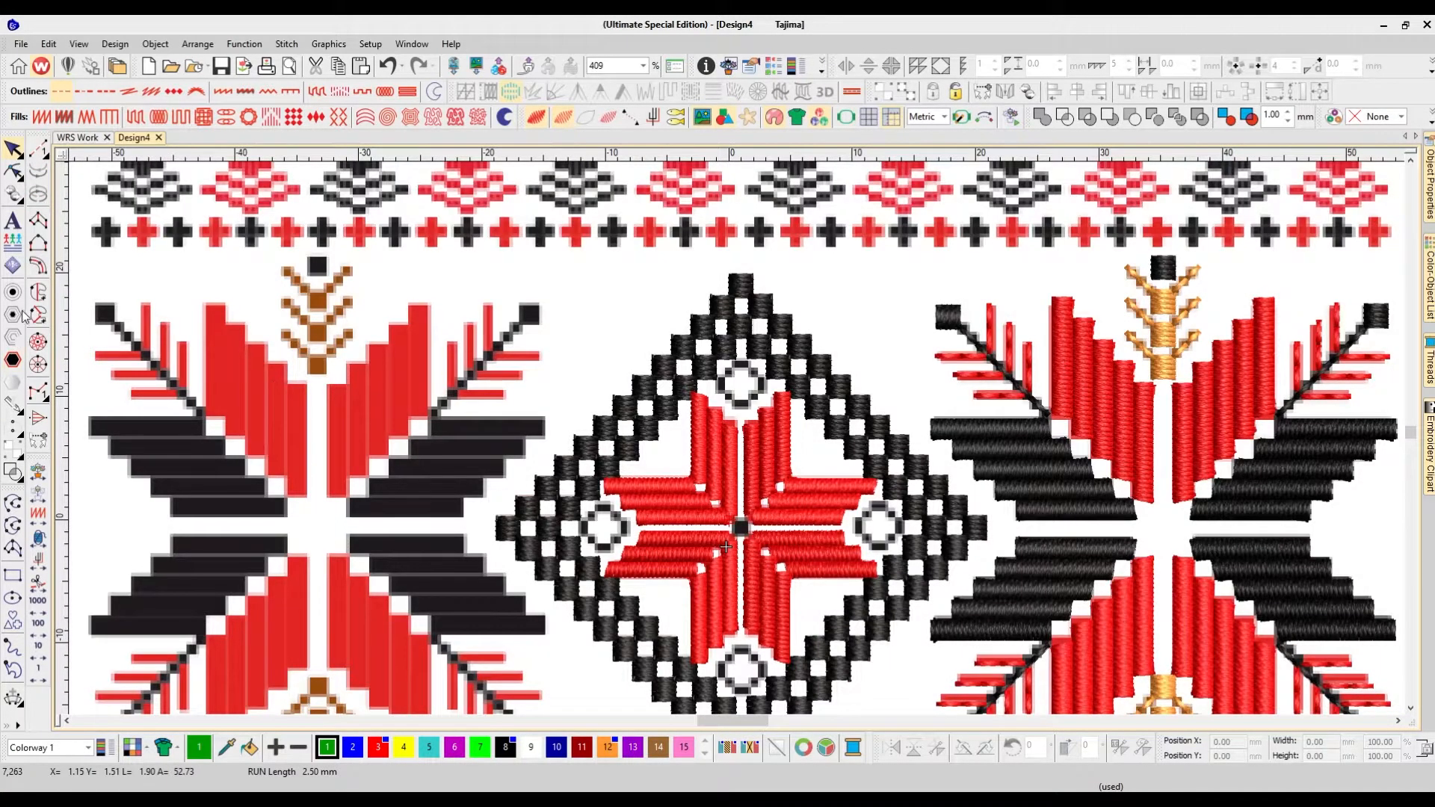
Step: Draw a run-stitch circle about 3.7 mm in diameter over the ring above the small star's upper petals
{"action": "left_click", "coordinate": [13, 598]}
{"action": "key", "text": "z"}
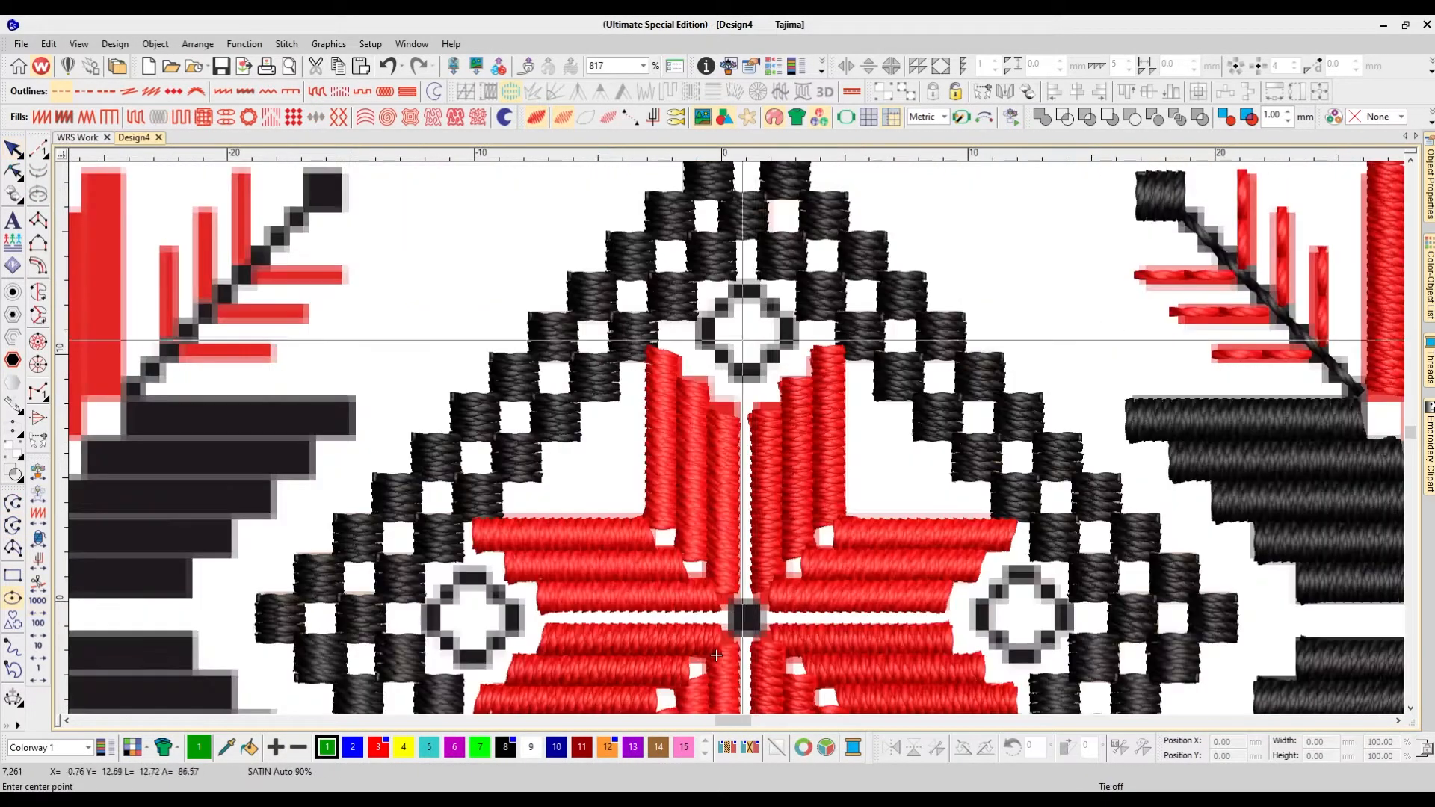
{"action": "left_click", "coordinate": [723, 288]}
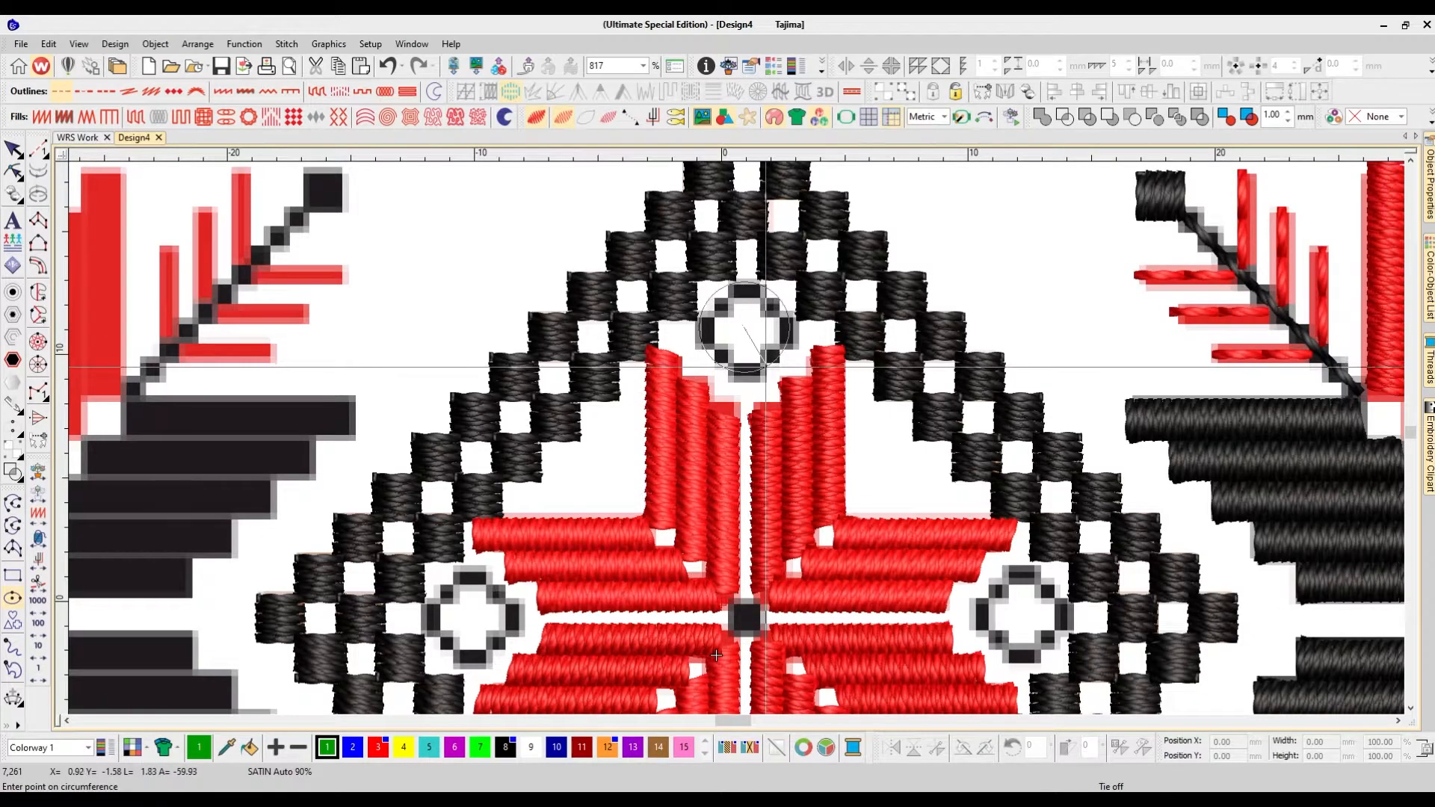
{"action": "key", "text": "Return"}
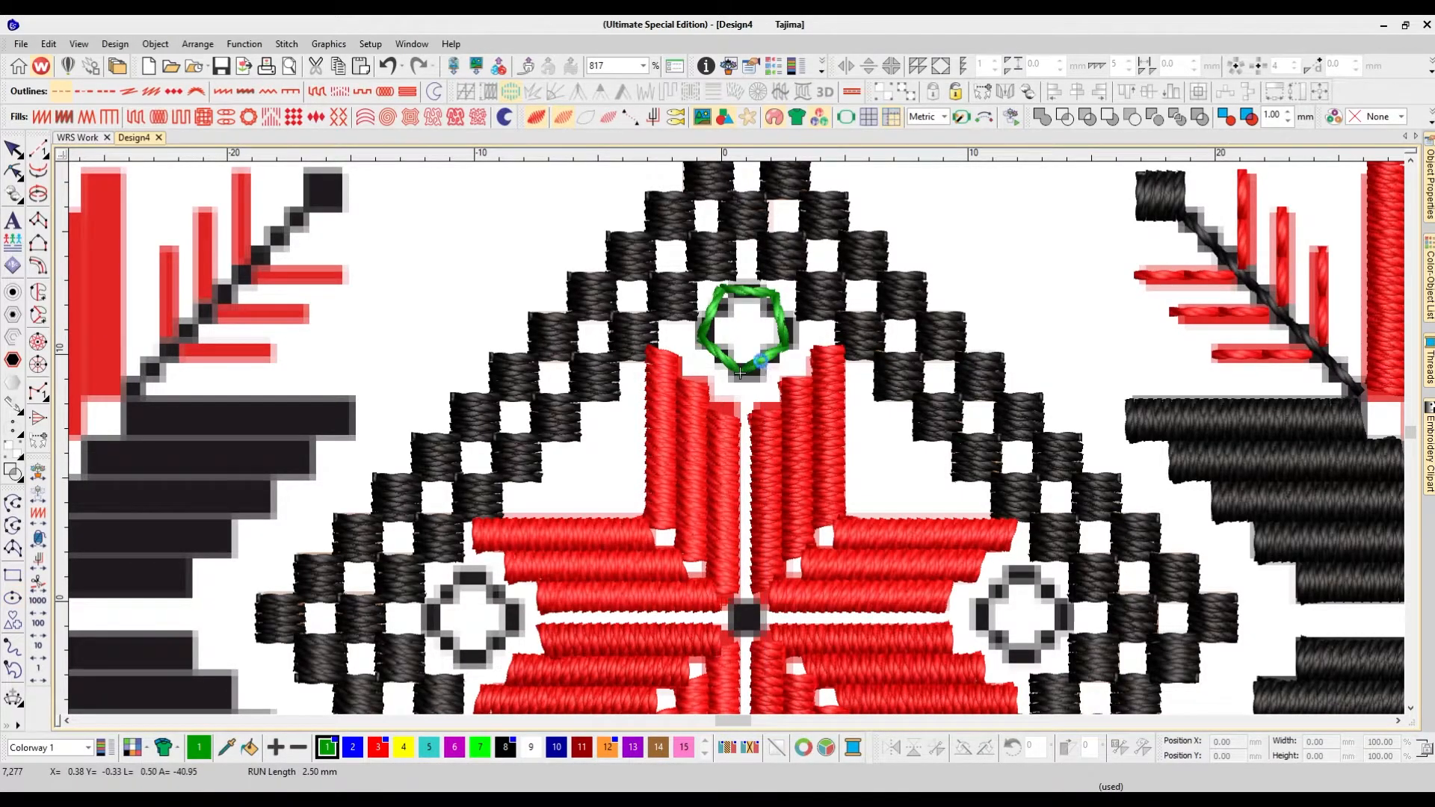
Step: Set the circle's run stitch length to 2 mm
{"action": "double_click", "coordinate": [763, 374]}
{"action": "left_click_drag", "start_coordinate": [1304, 266], "coordinate": [1224, 263]}
{"action": "type", "text": "2"}
{"action": "key", "text": "Return"}
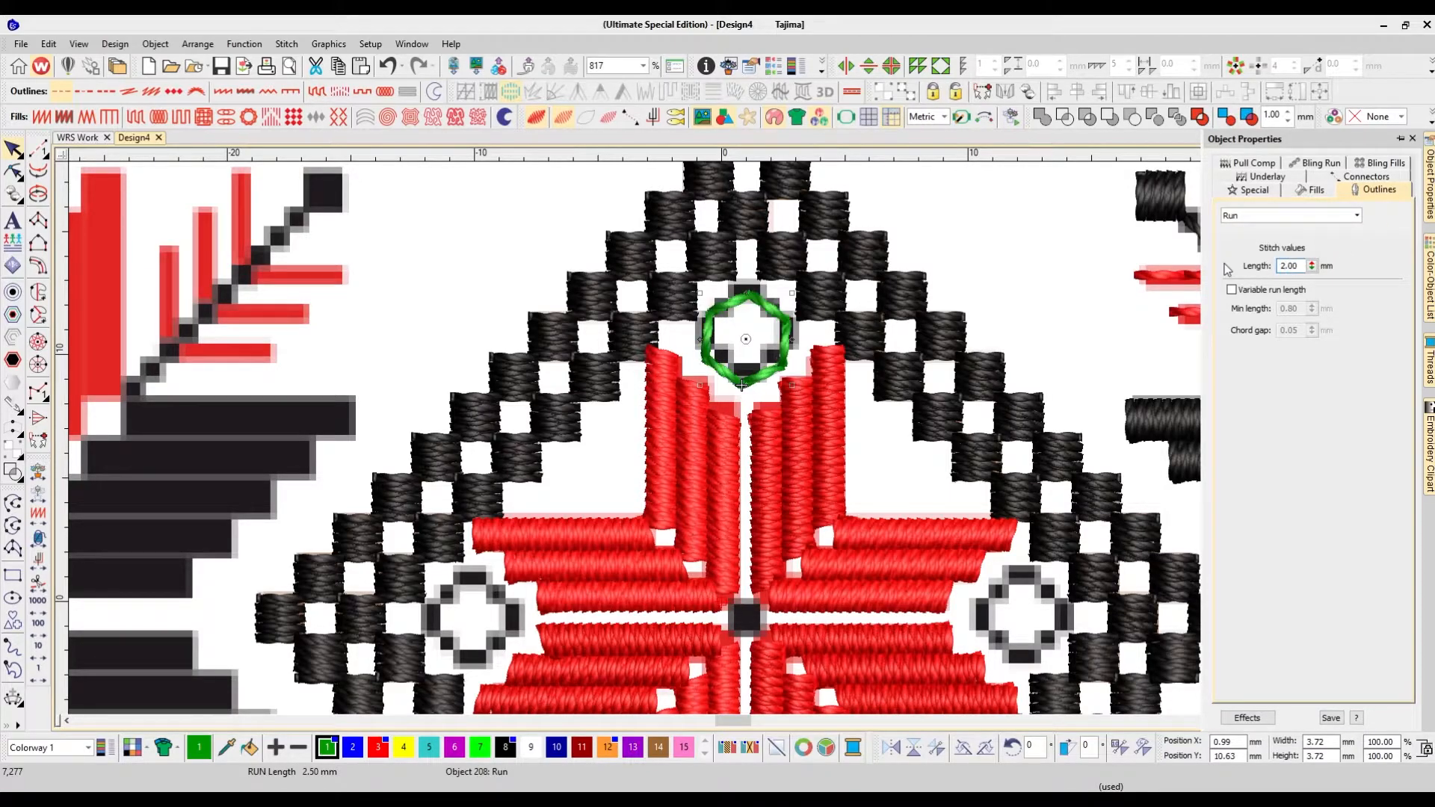
Step: Recolour the run-stitch ring above the small star's upper petals black, using colour 8
{"action": "left_click", "coordinate": [1191, 224]}
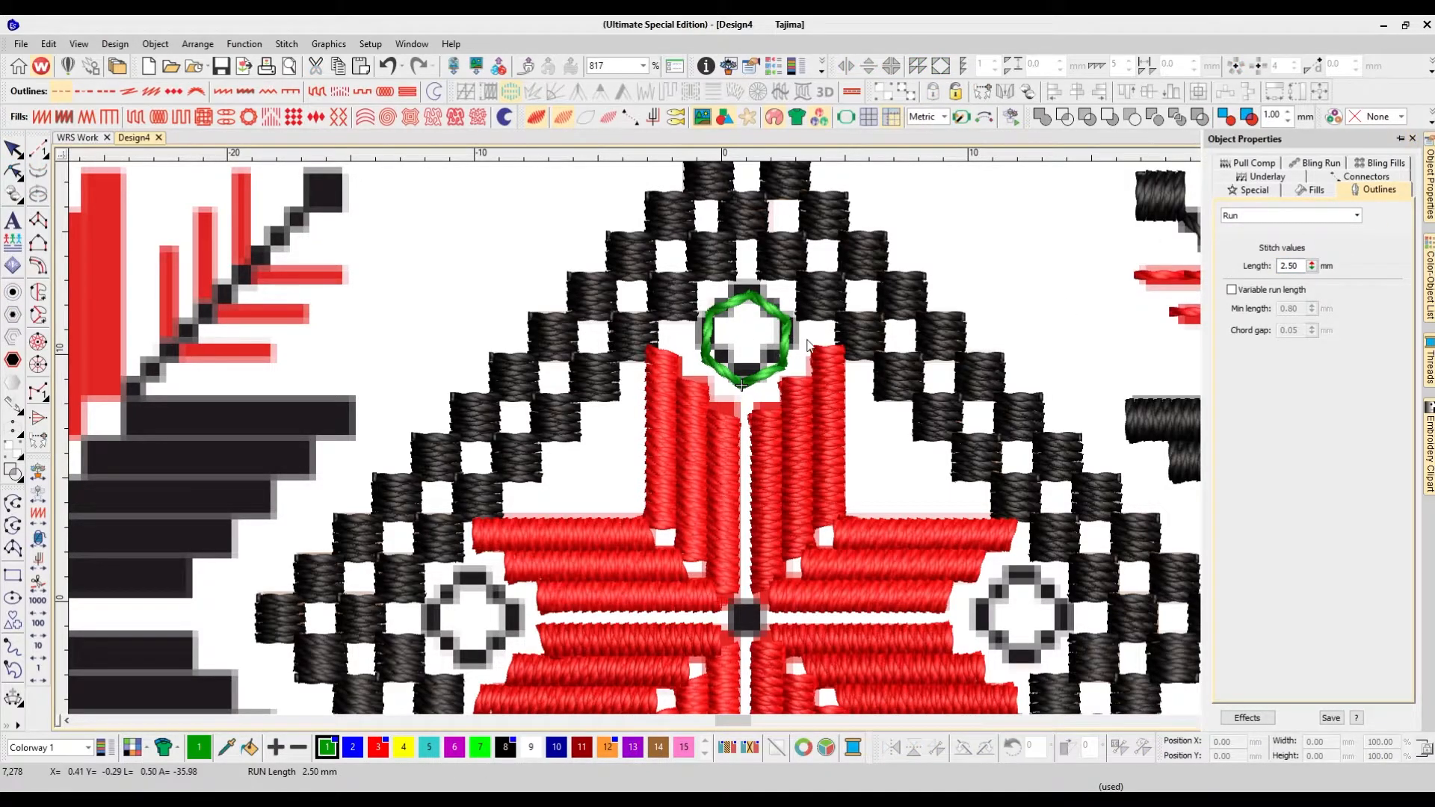
{"action": "left_click", "coordinate": [780, 367]}
{"action": "left_click", "coordinate": [506, 748]}
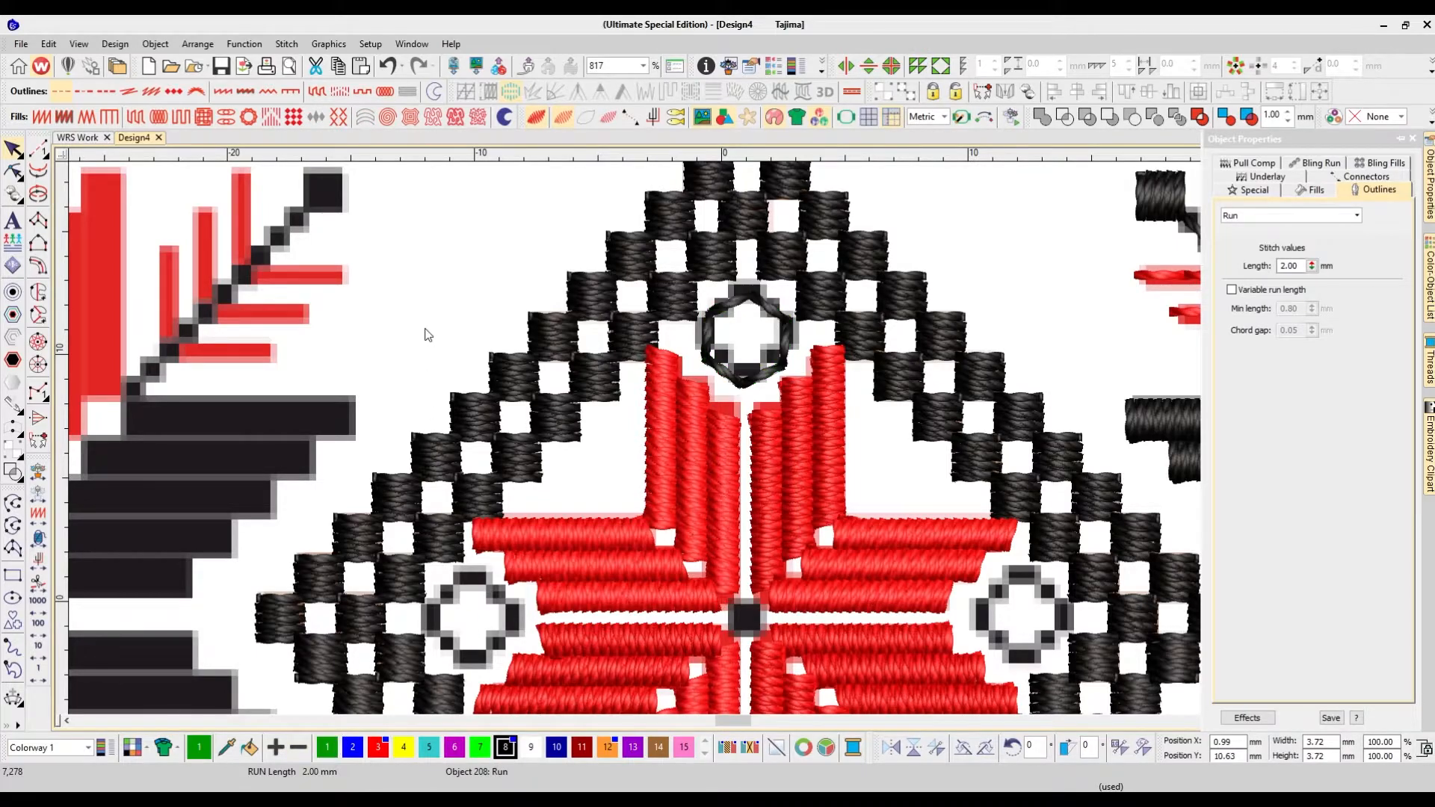
{"action": "left_click", "coordinate": [427, 333]}
Step: Create a four-part wreath from the black run-stitch ring, centred on the diamond's middle
{"action": "key", "text": "shift+z"}
{"action": "key", "text": "d"}
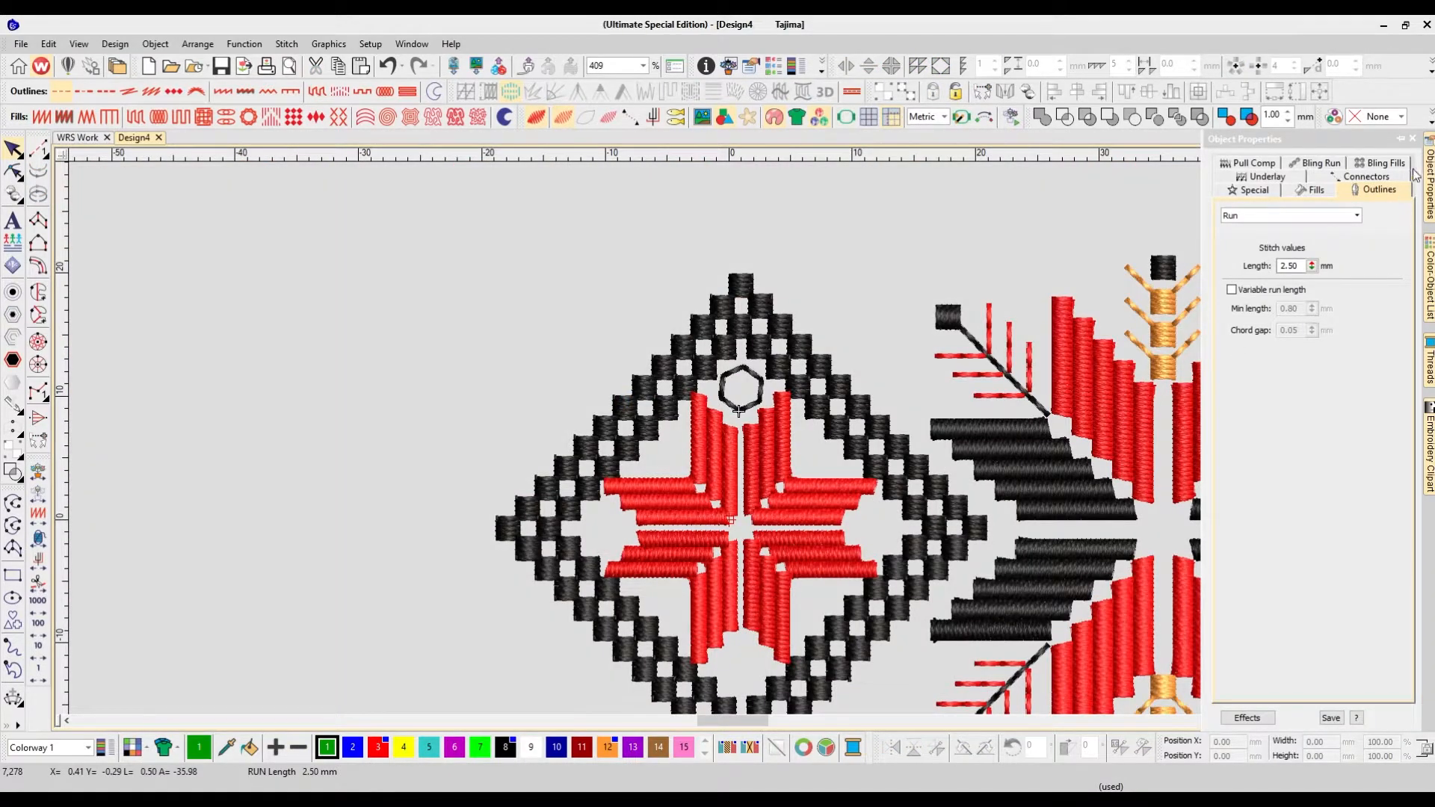
{"action": "left_click", "coordinate": [1412, 139]}
{"action": "left_click", "coordinate": [758, 389]}
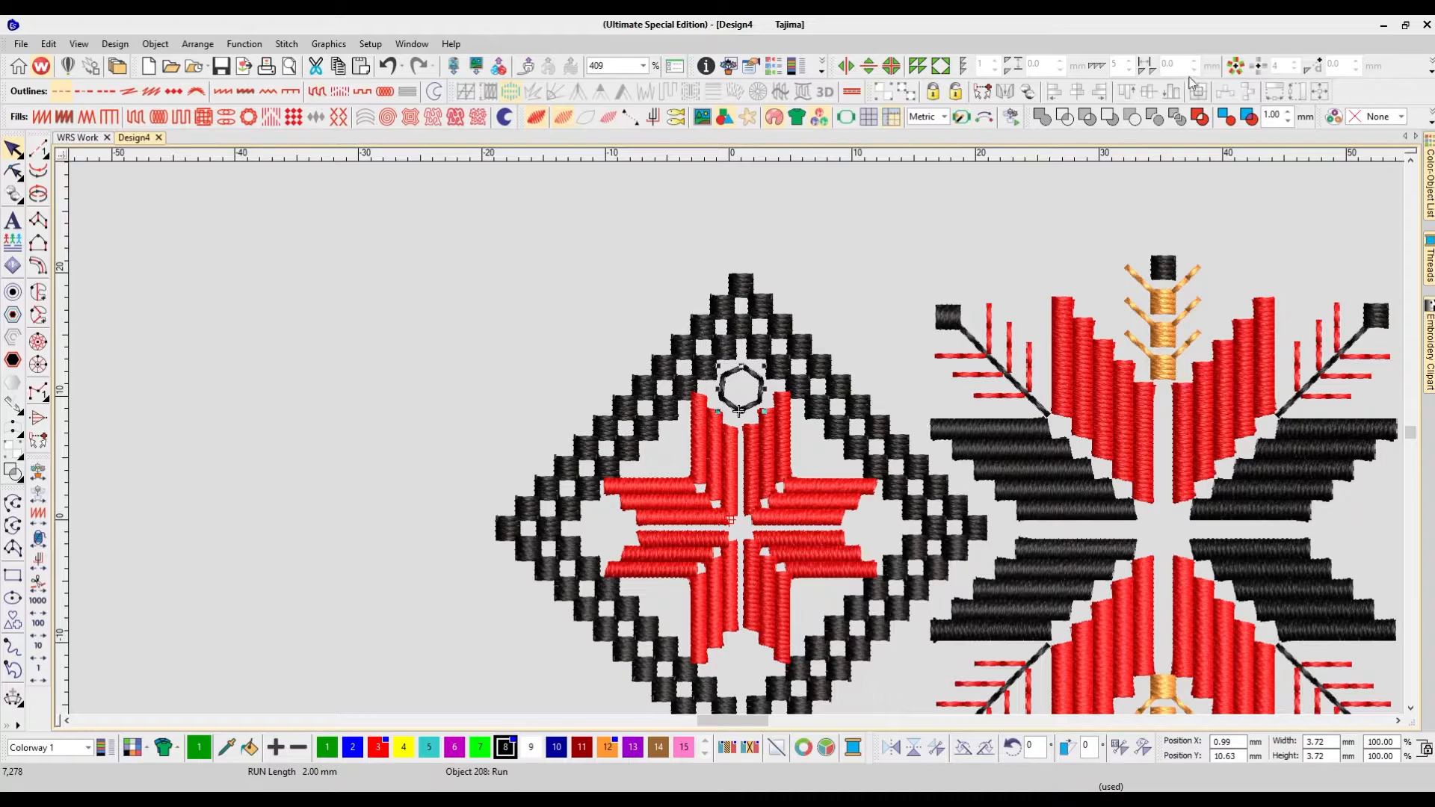
{"action": "left_click", "coordinate": [1234, 66]}
{"action": "scroll", "coordinate": [743, 419], "scroll_direction": "down", "scroll_amount": 3}
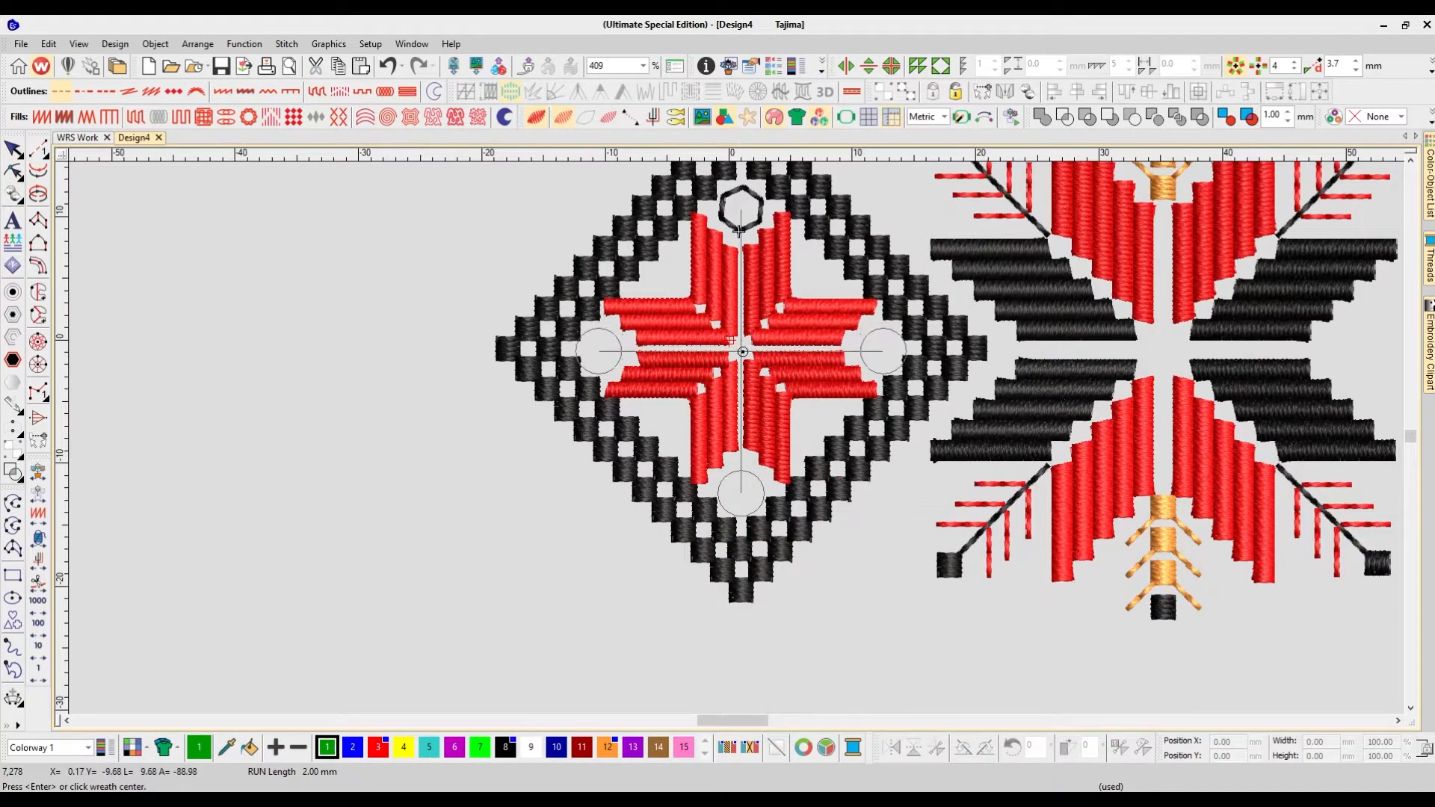
{"action": "left_click", "coordinate": [748, 348]}
{"action": "scroll", "coordinate": [777, 348], "scroll_direction": "up", "scroll_amount": 2}
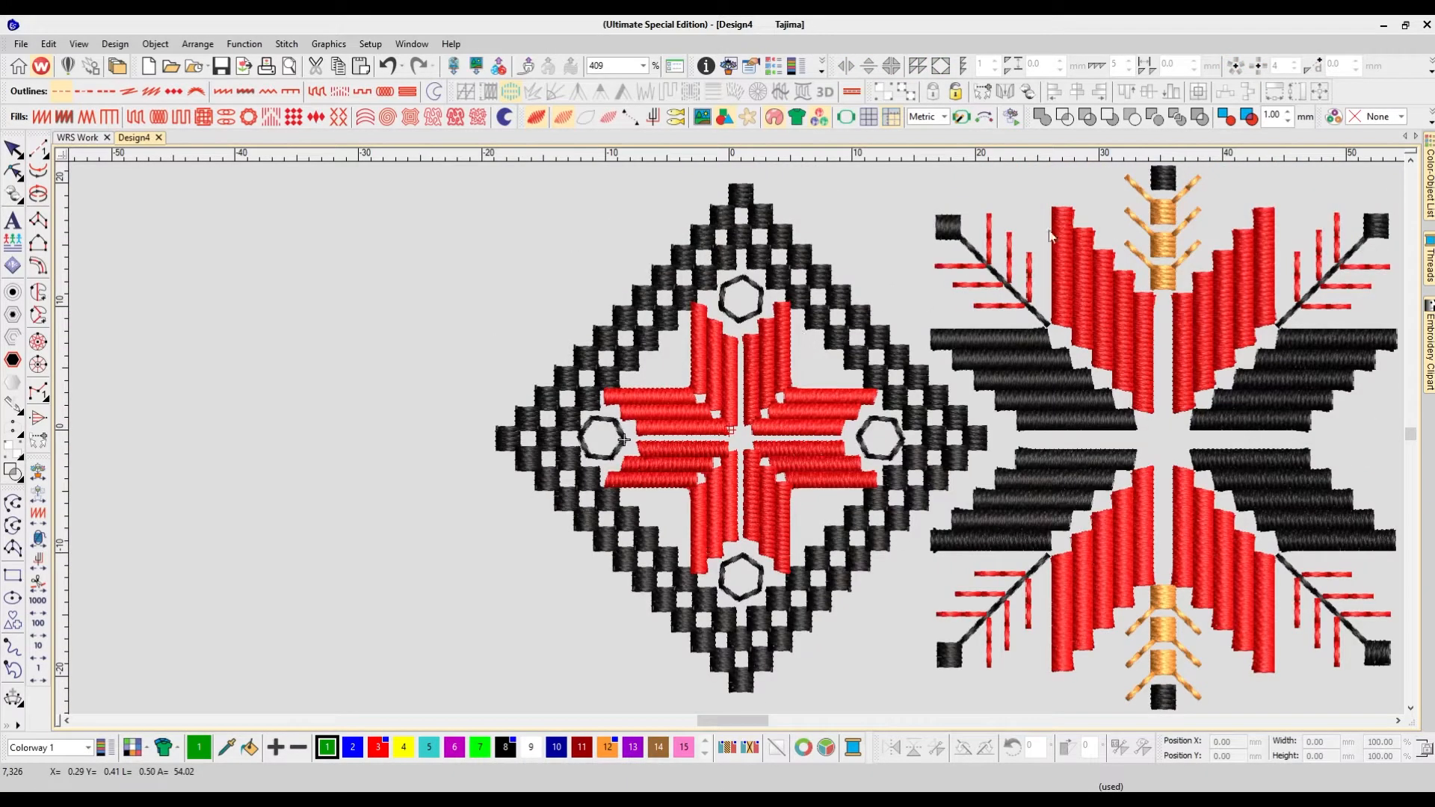
Step: Copy the black square from the large ornament's upper tip to the diamond's centre and adjust it between the red petals
{"action": "left_click", "coordinate": [951, 228]}
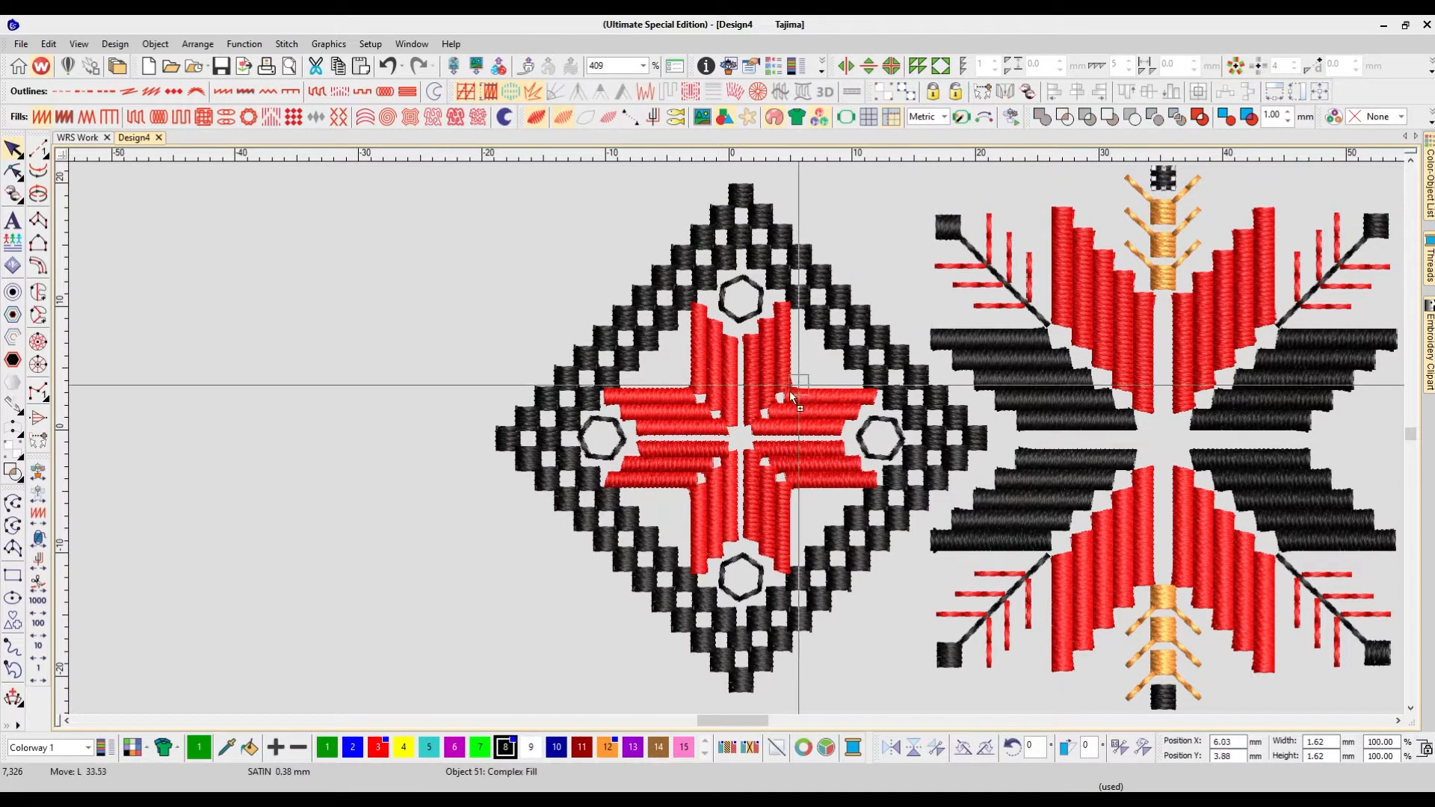
{"action": "left_click", "coordinate": [742, 436]}
{"action": "scroll", "coordinate": [742, 437], "scroll_direction": "up", "scroll_amount": 2}
{"action": "scroll", "coordinate": [810, 457], "scroll_direction": "up", "scroll_amount": 2}
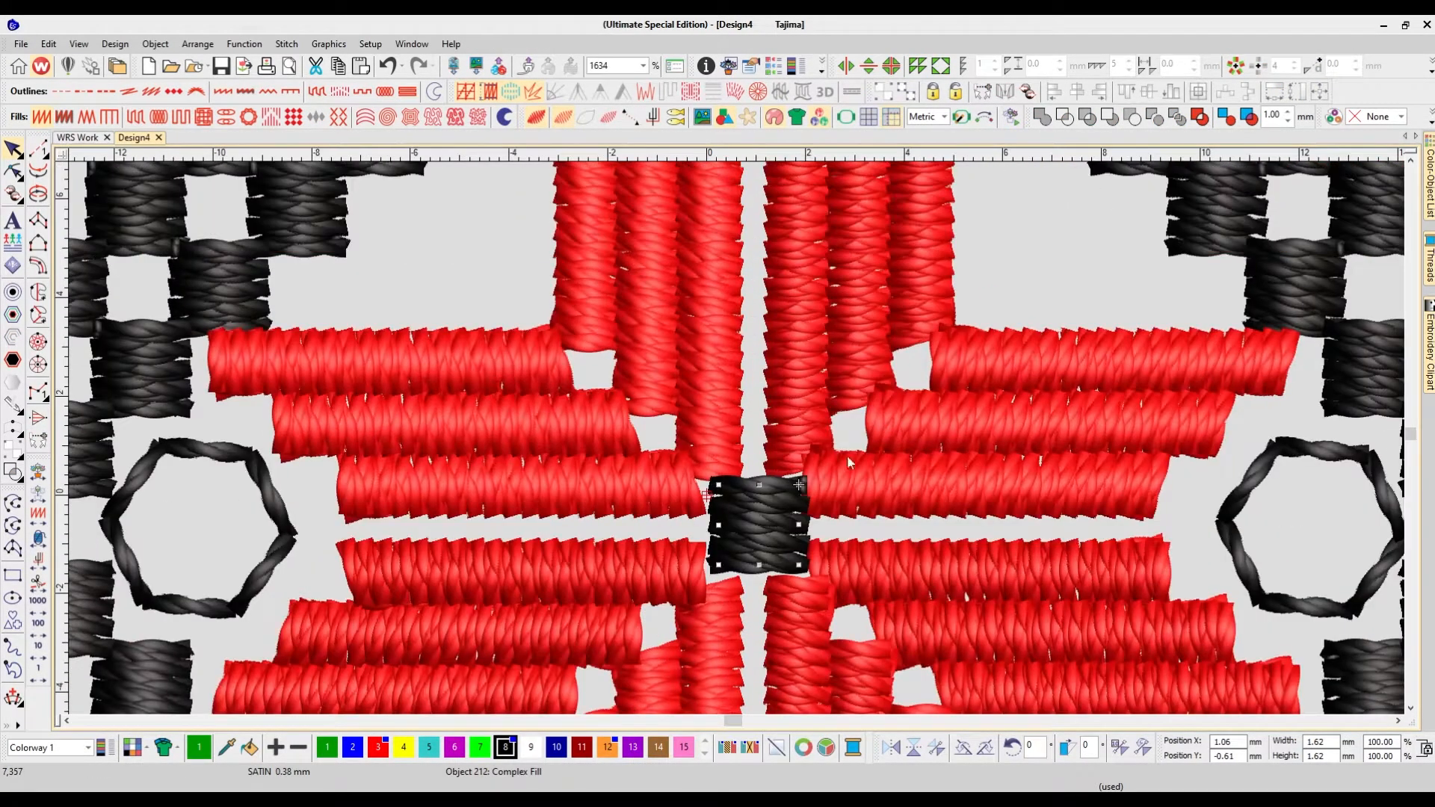
{"action": "left_click_drag", "start_coordinate": [800, 486], "coordinate": [764, 522]}
{"action": "key", "text": "shift+z"}
{"action": "key", "text": "shift+z"}
{"action": "key", "text": "Escape"}
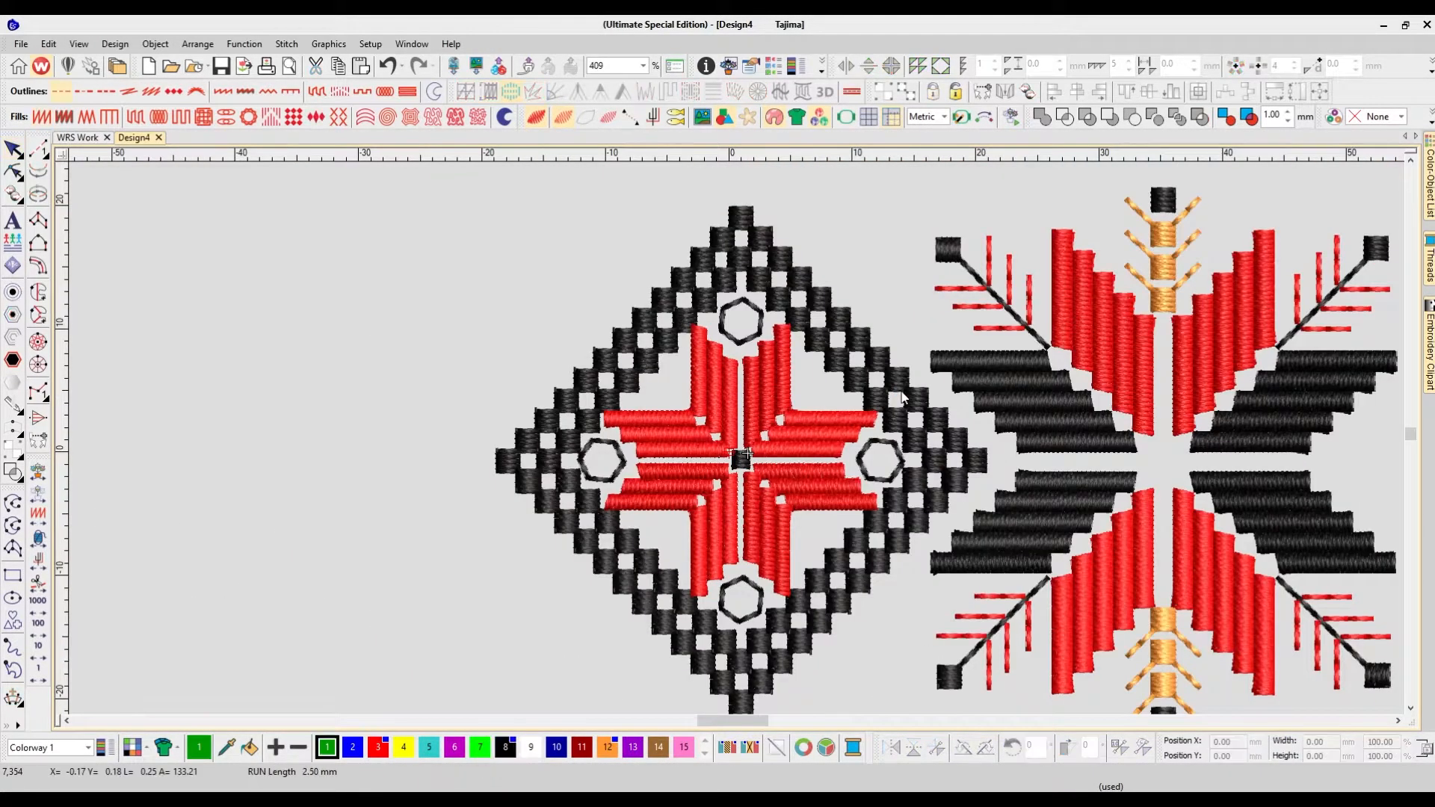
Step: Copy the black square from the ornament's lower tip onto the lower border's rightmost cross and resize it to a 2.36 × 0.60 mm horizontal bar
{"action": "key", "text": "d"}
{"action": "key", "text": "shift+z"}
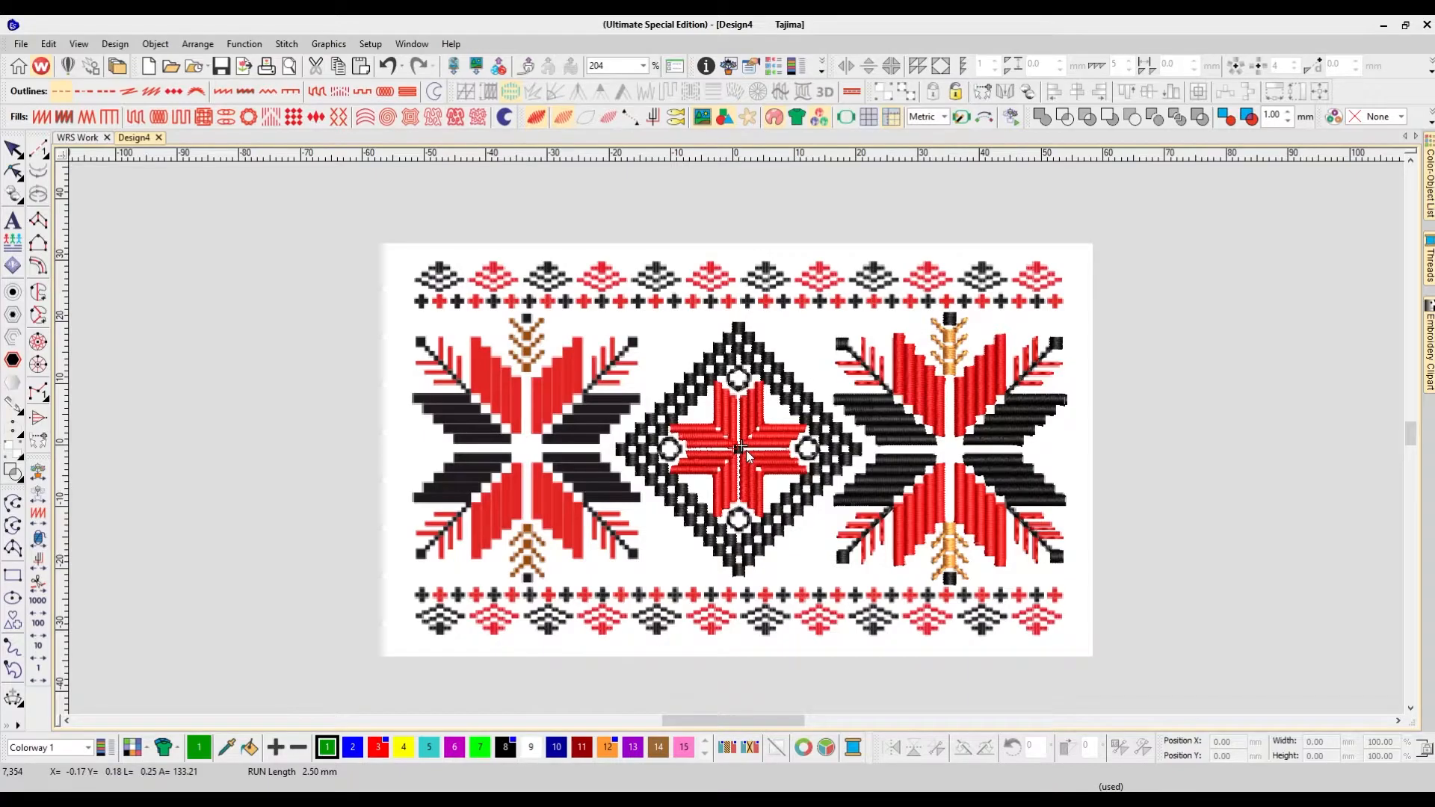
{"action": "key", "text": "z"}
{"action": "scroll", "coordinate": [861, 439], "scroll_direction": "right", "scroll_amount": 1}
{"action": "scroll", "coordinate": [888, 440], "scroll_direction": "down", "scroll_amount": 1}
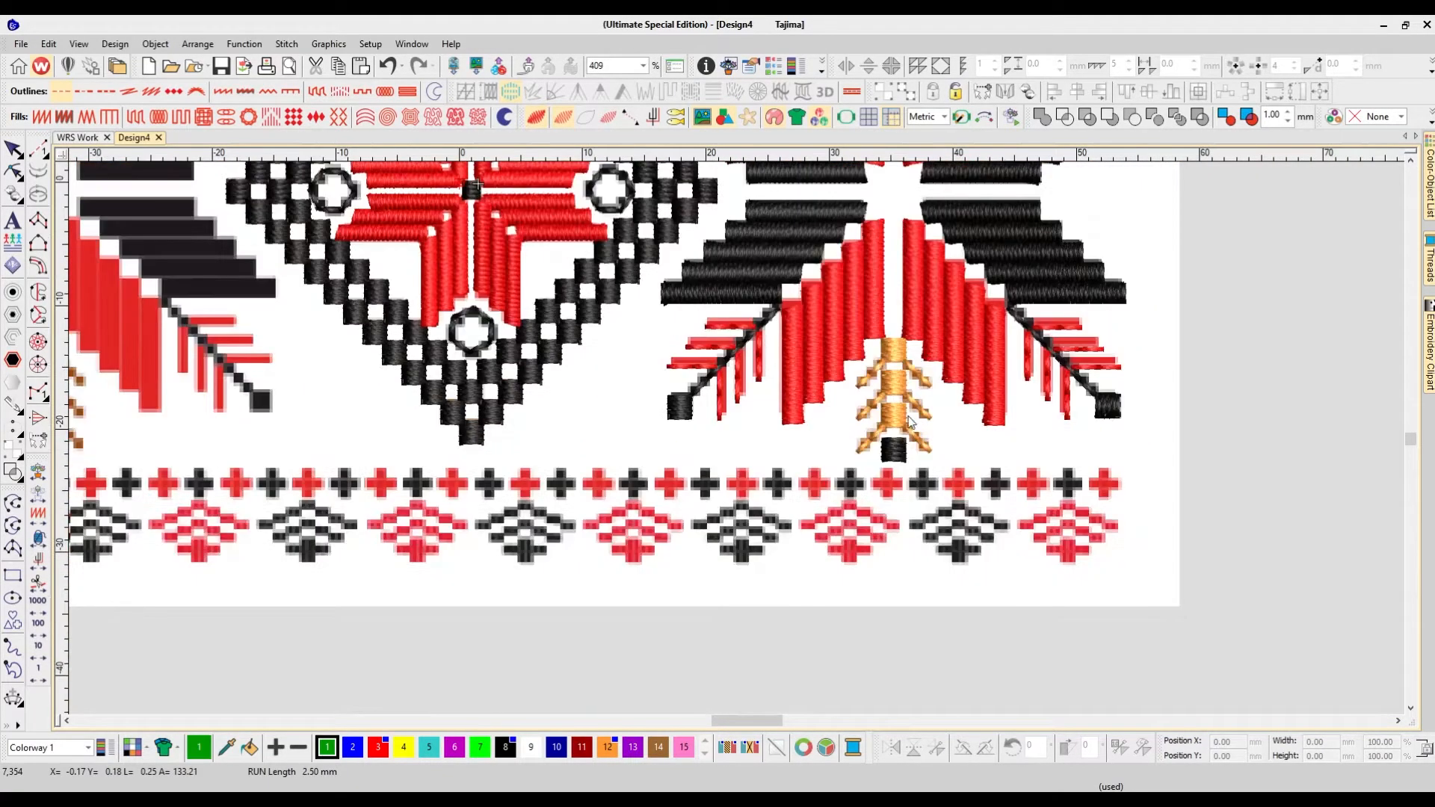
{"action": "key", "text": "z"}
{"action": "scroll", "coordinate": [992, 508], "scroll_direction": "right", "scroll_amount": 2}
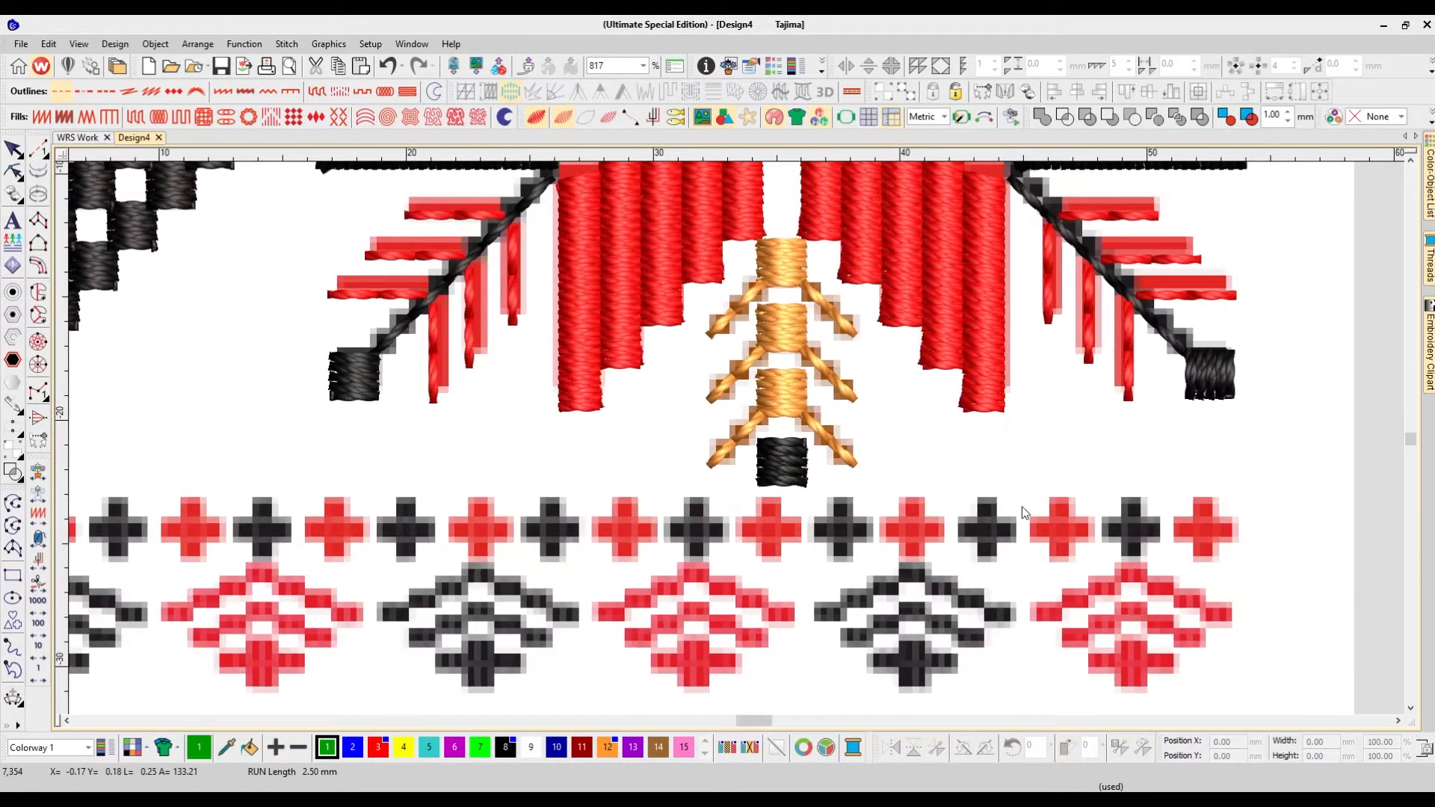
{"action": "left_click_drag", "start_coordinate": [787, 464], "coordinate": [1086, 508]}
{"action": "scroll", "coordinate": [924, 508], "scroll_direction": "right", "scroll_amount": 2}
{"action": "key", "text": "z"}
{"action": "scroll", "coordinate": [957, 518], "scroll_direction": "down", "scroll_amount": 2}
{"action": "scroll", "coordinate": [956, 518], "scroll_direction": "right", "scroll_amount": 2}
{"action": "left_click_drag", "start_coordinate": [708, 392], "coordinate": [1023, 442]}
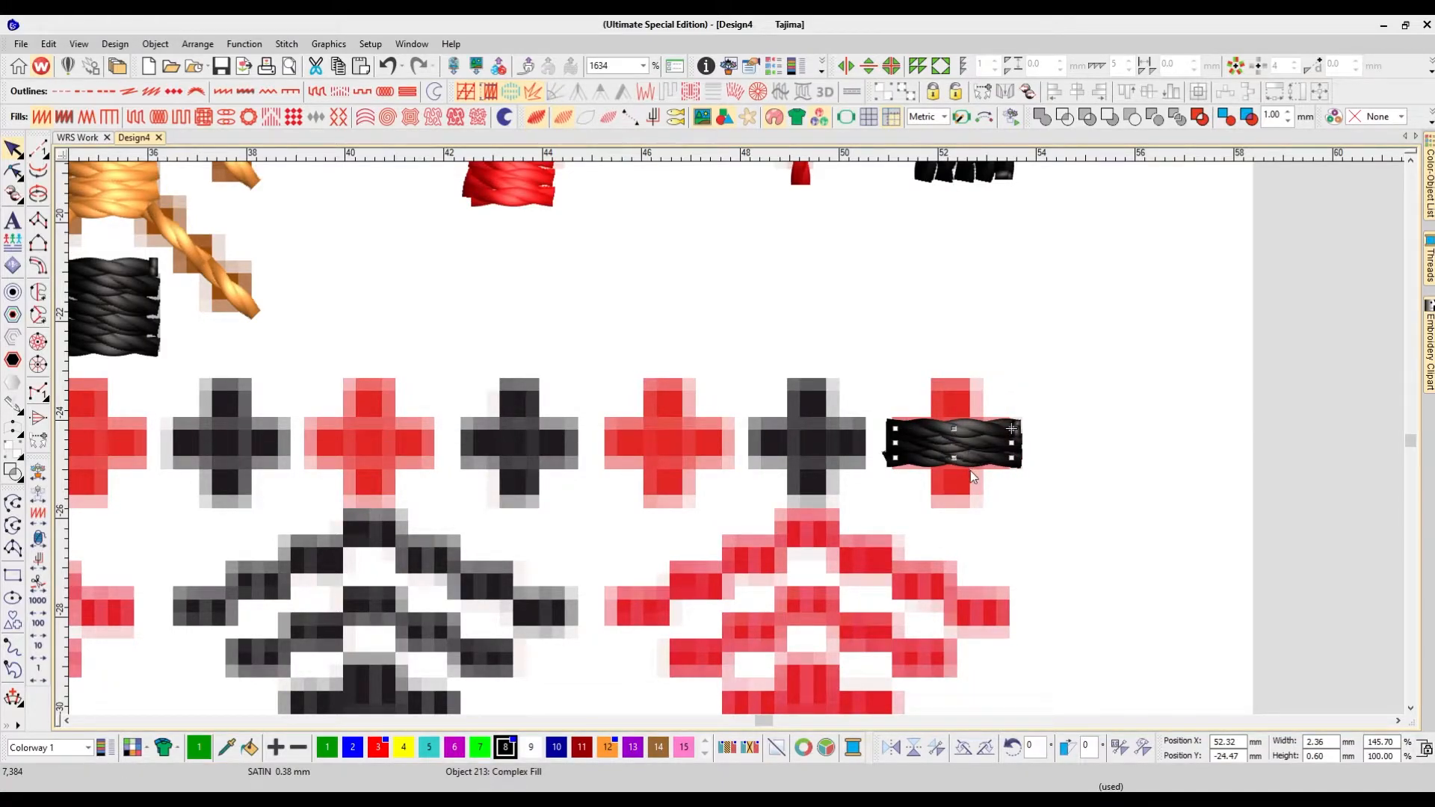
Step: Rotate a duplicate of the bar by 90 degrees about the same centre to form the cross's vertical arm
{"action": "left_click", "coordinate": [966, 750]}
{"action": "left_click", "coordinate": [966, 750]}
{"action": "left_click", "coordinate": [966, 751]}
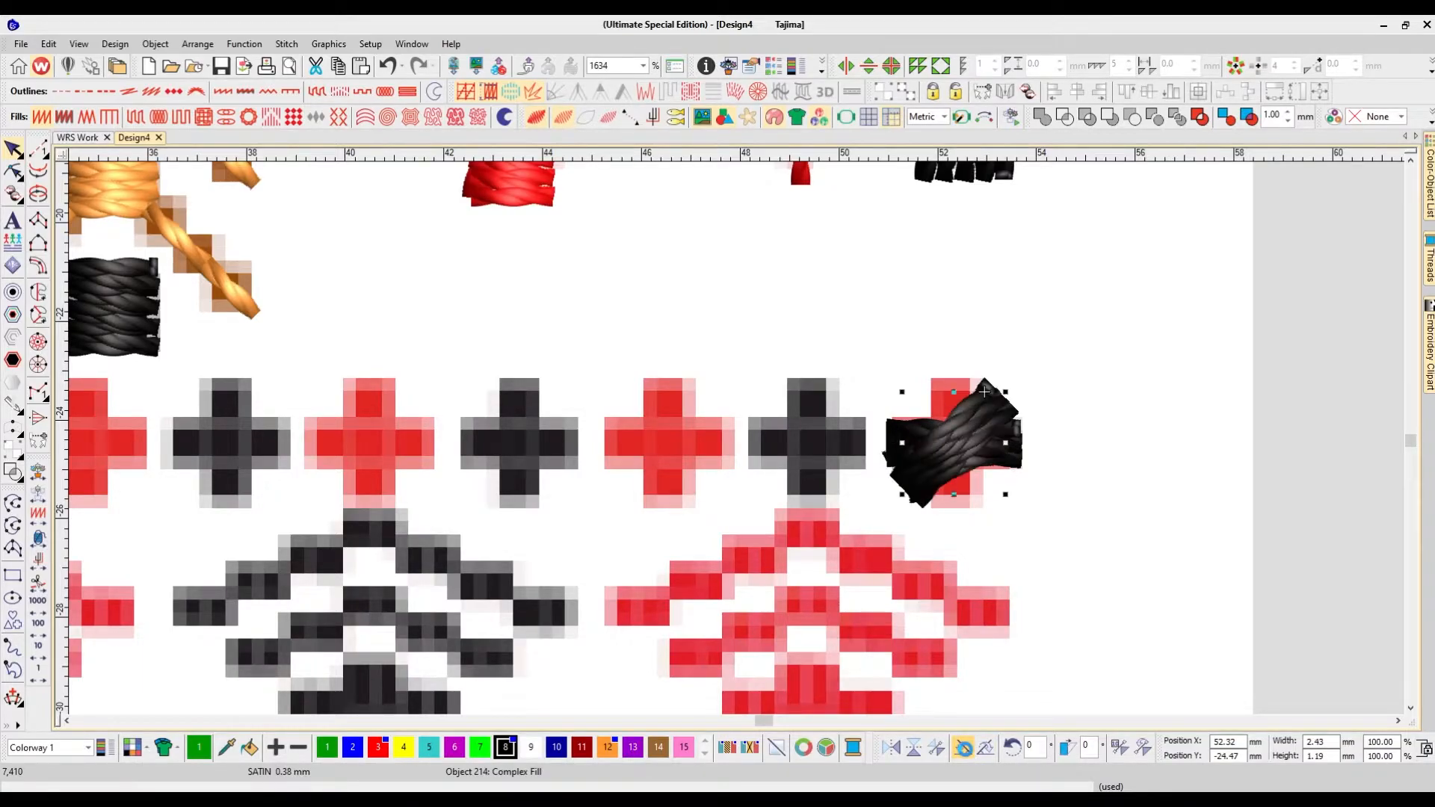
{"action": "left_click", "coordinate": [966, 751]}
{"action": "left_click", "coordinate": [966, 751]}
{"action": "left_click", "coordinate": [966, 750]}
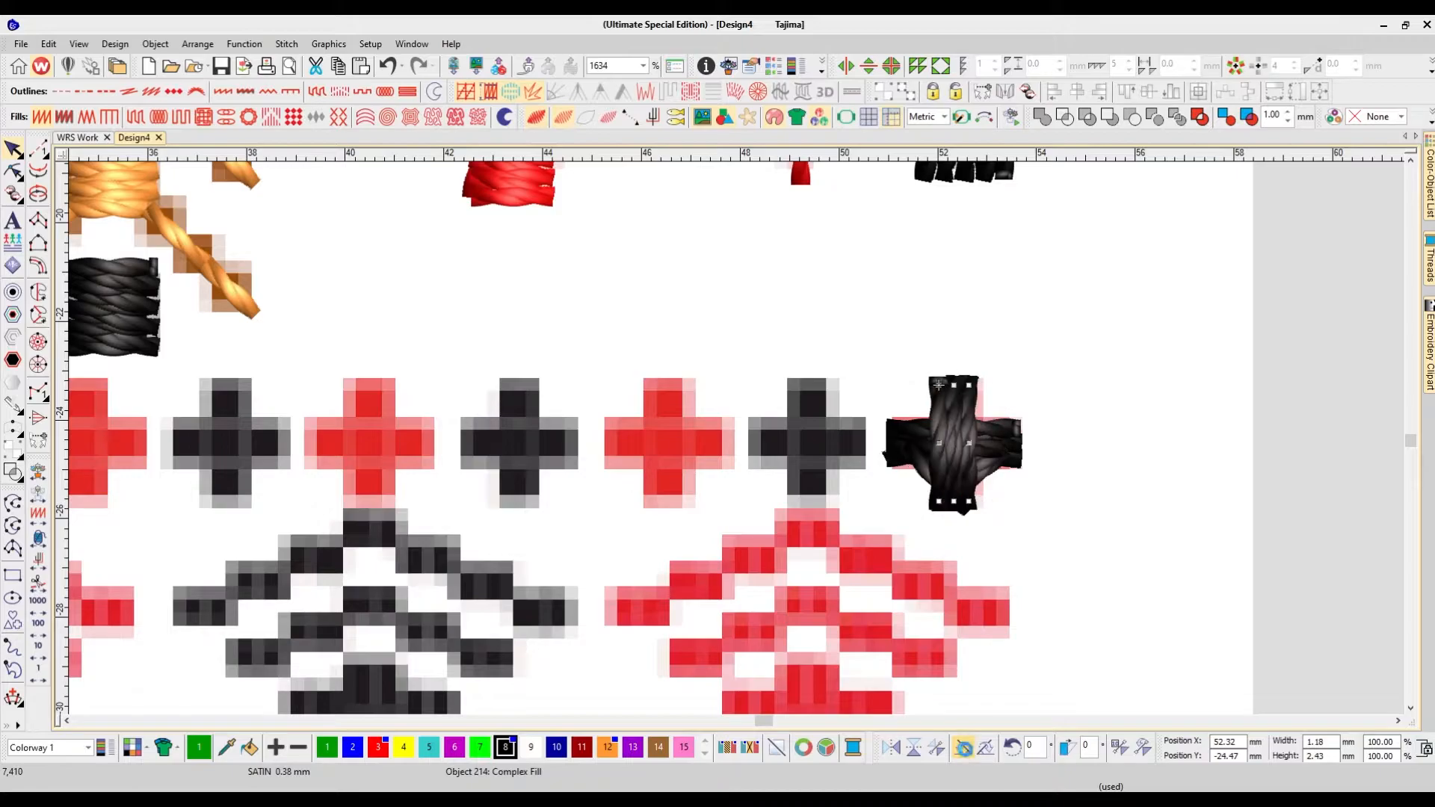
Step: Adjust the control points of the cross's vertical bar in Reshape mode
{"action": "key", "text": "h"}
{"action": "left_click_drag", "start_coordinate": [938, 501], "coordinate": [933, 437]}
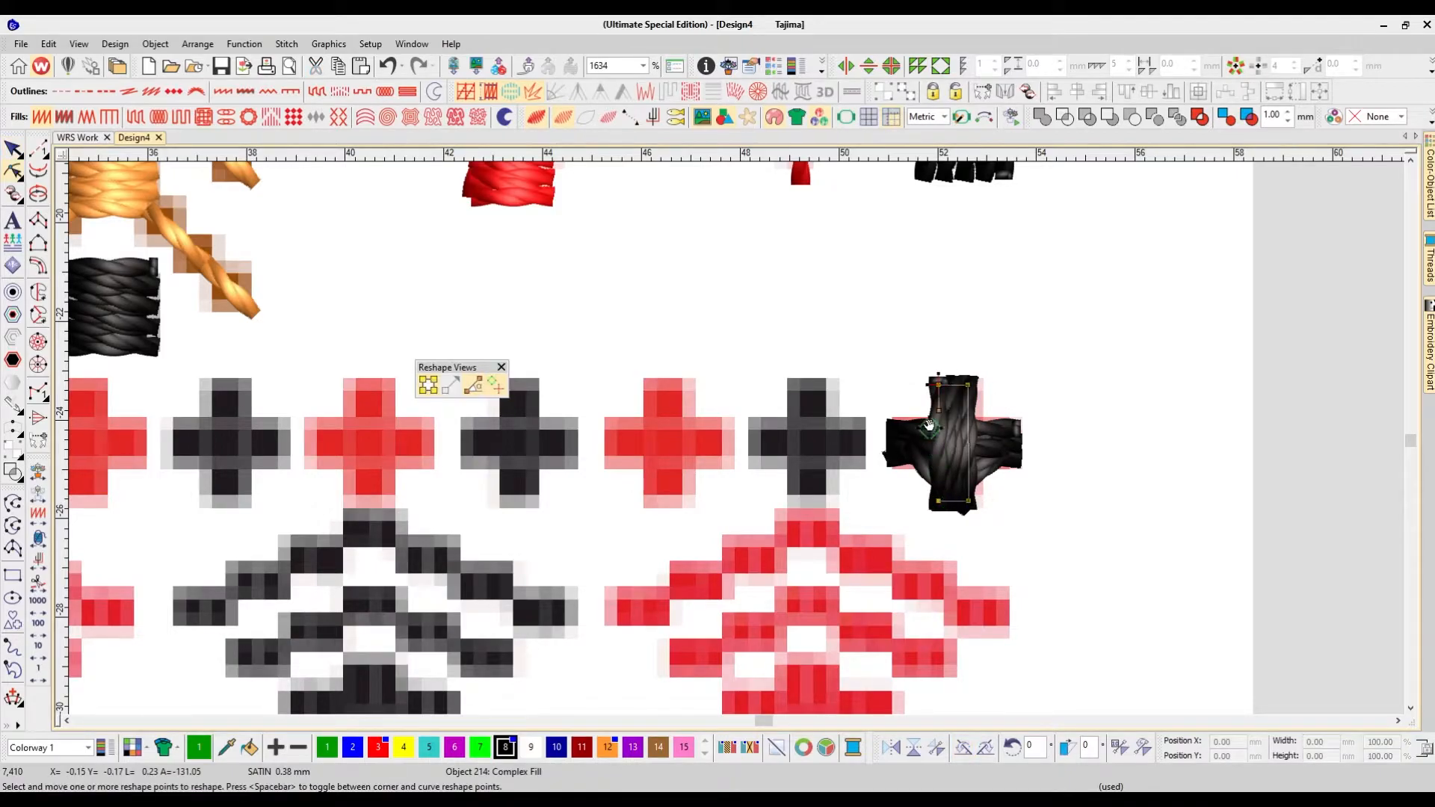
{"action": "key", "text": "Return"}
{"action": "key", "text": "Escape"}
{"action": "key", "text": "shift+z"}
{"action": "key", "text": "d"}
{"action": "key", "text": "d"}
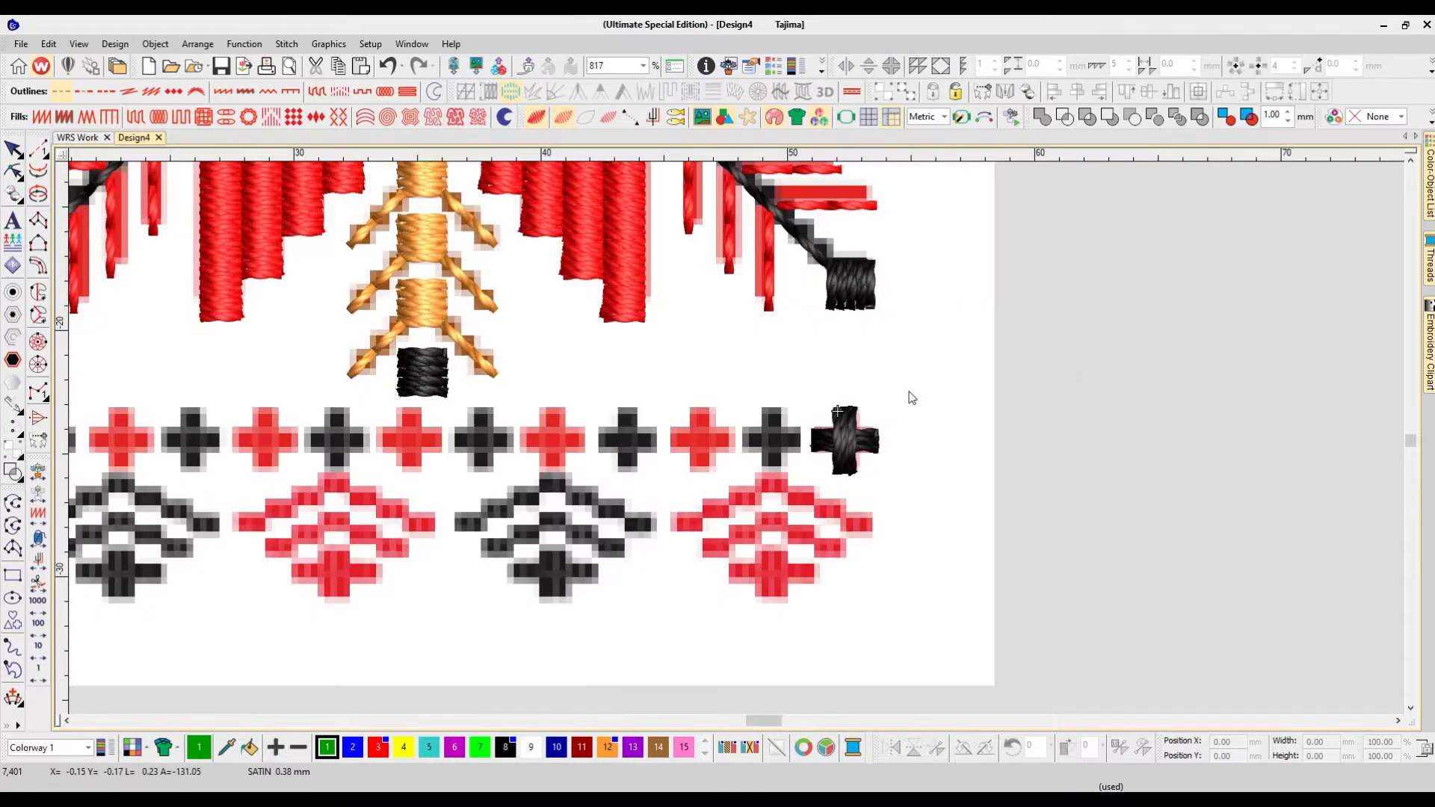
Step: Group the two bars of the rightmost cross and copy it onto the next two crosses to its left
{"action": "scroll", "coordinate": [907, 424], "scroll_direction": "left", "scroll_amount": 1}
{"action": "left_click_drag", "start_coordinate": [989, 404], "coordinate": [890, 482]}
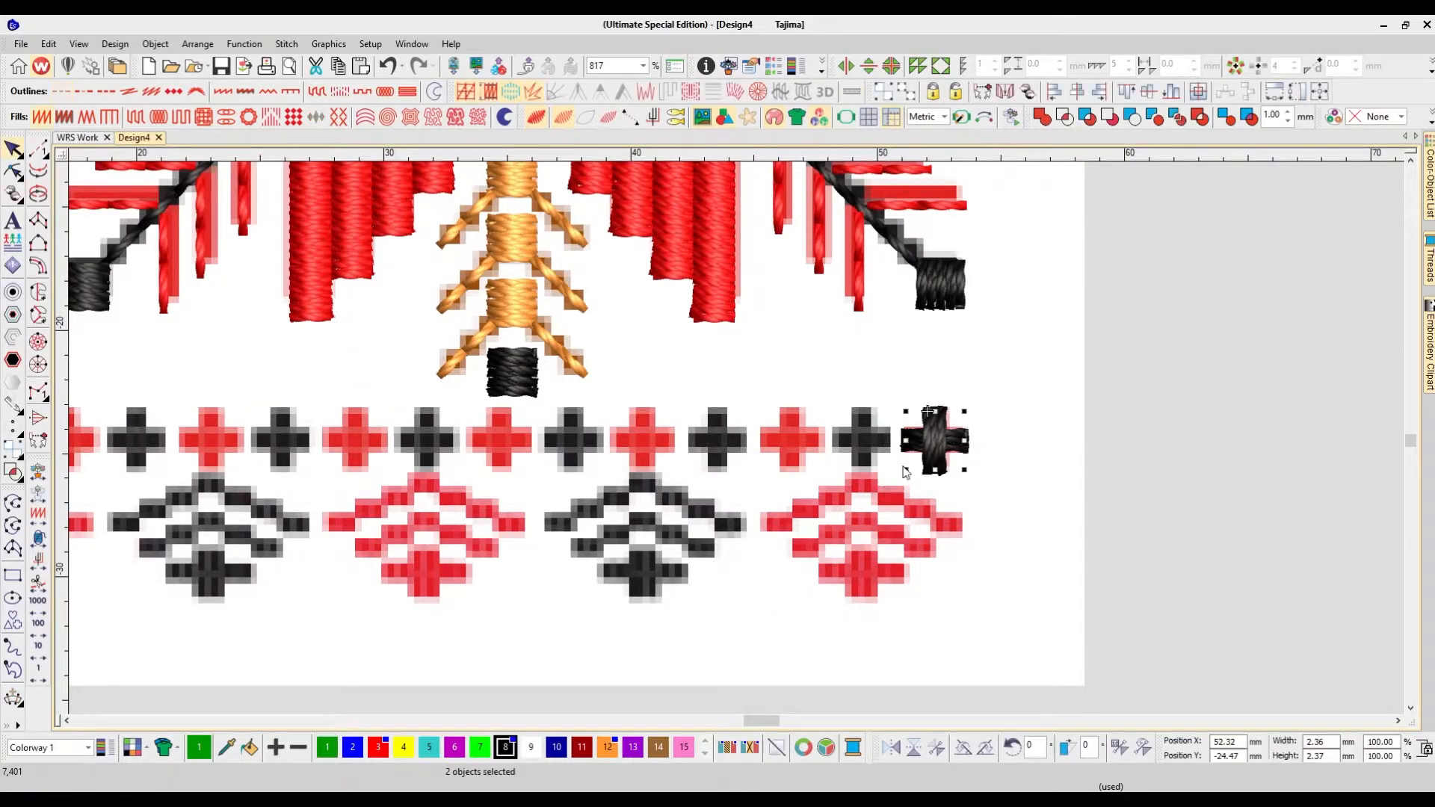
{"action": "left_click_drag", "start_coordinate": [908, 431], "coordinate": [854, 412]}
{"action": "left_click", "coordinate": [854, 412]}
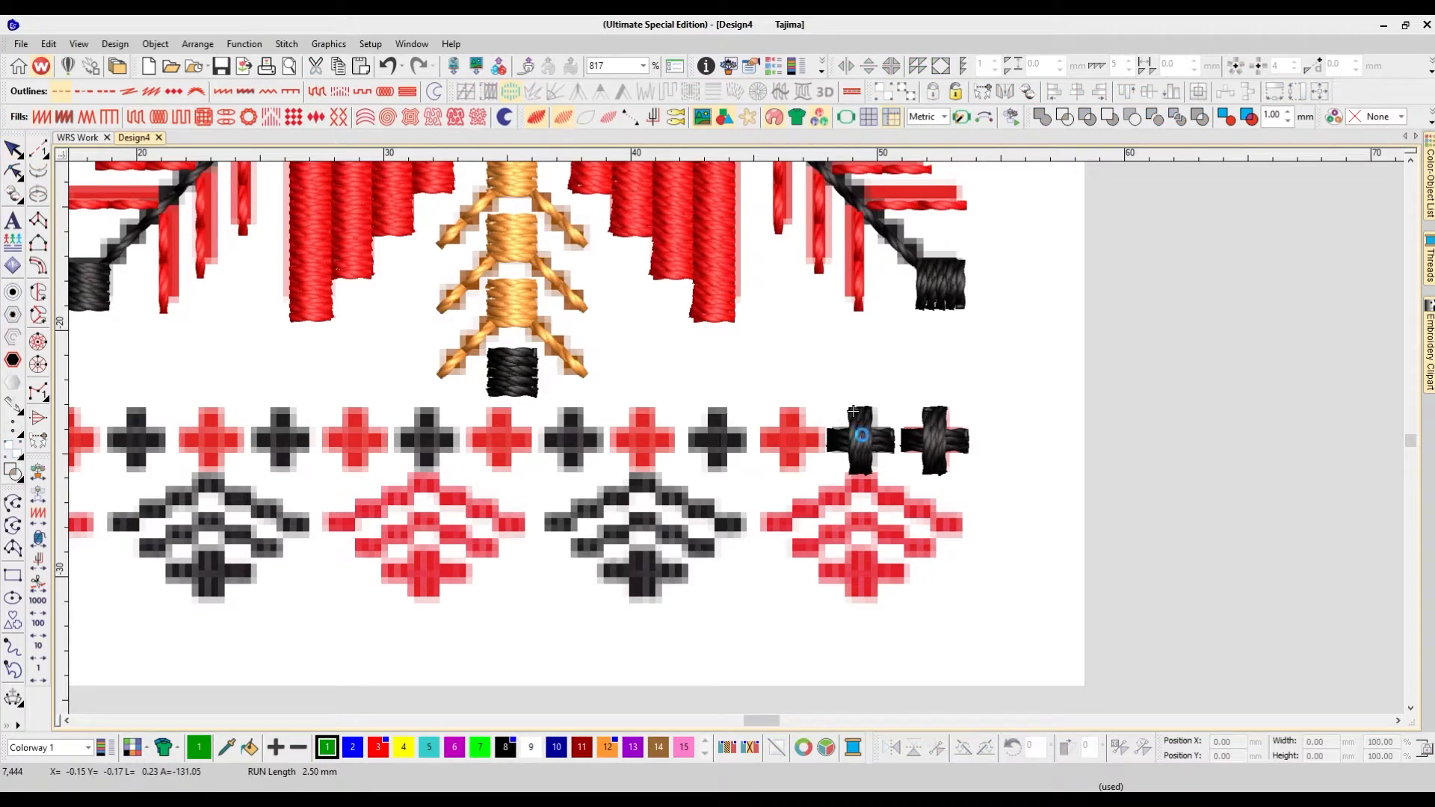
{"action": "left_click", "coordinate": [840, 457]}
{"action": "left_click_drag", "start_coordinate": [862, 448], "coordinate": [788, 444]}
{"action": "left_click", "coordinate": [899, 476]}
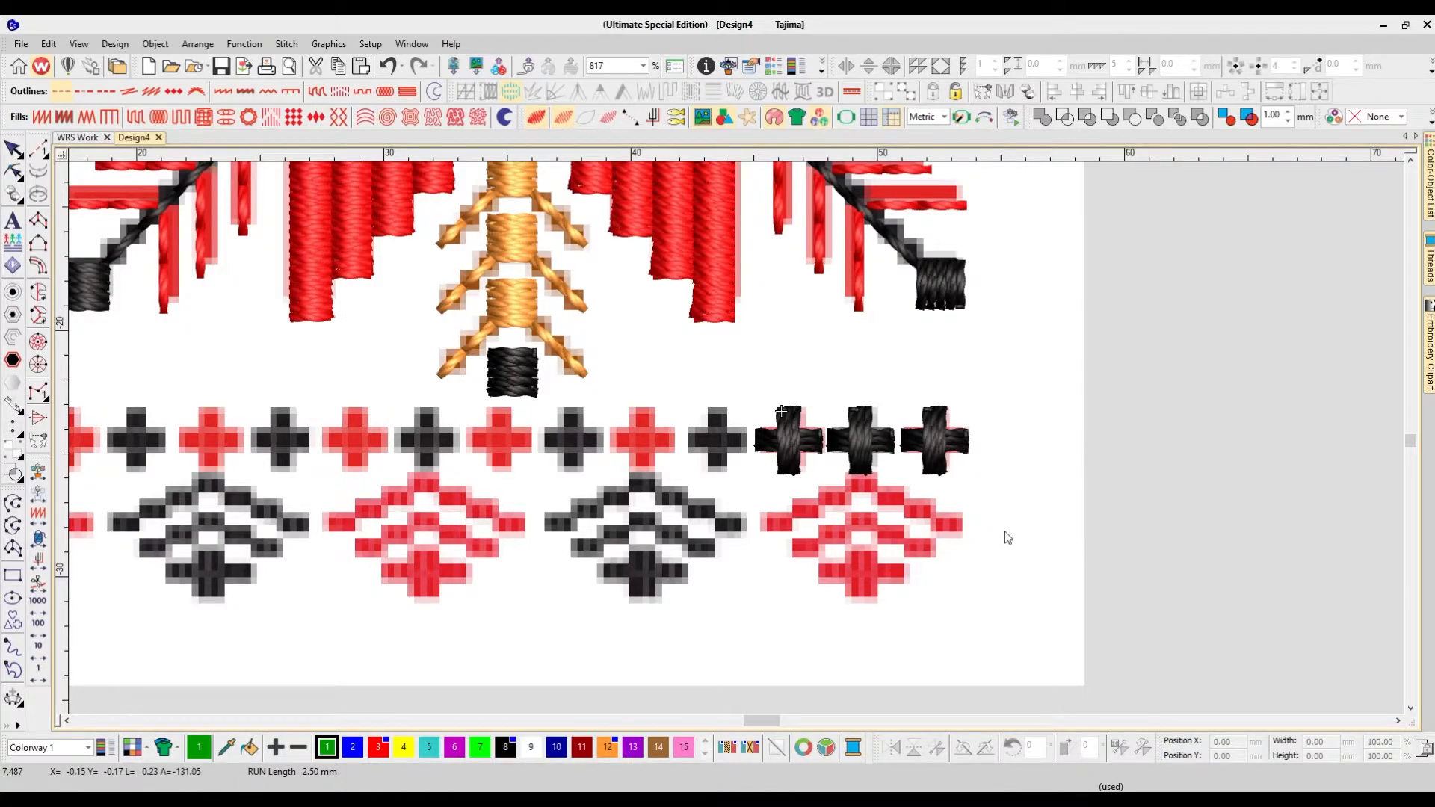
Step: Draw a run-stitch chevron about 7.5 mm wide and 2.3 mm high over the upper arms of the rightmost red border motif
{"action": "key", "text": "space"}
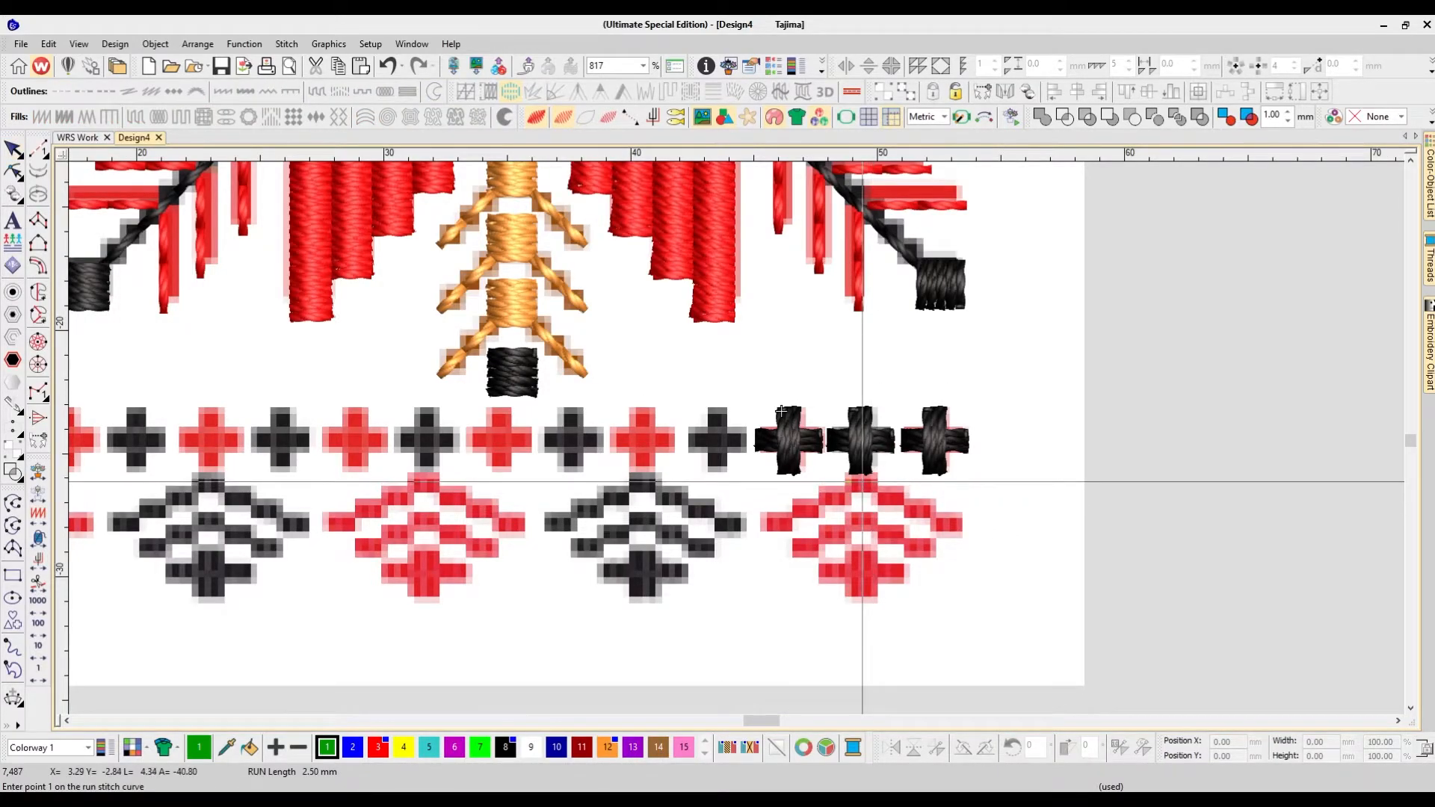
{"action": "left_click", "coordinate": [770, 529]}
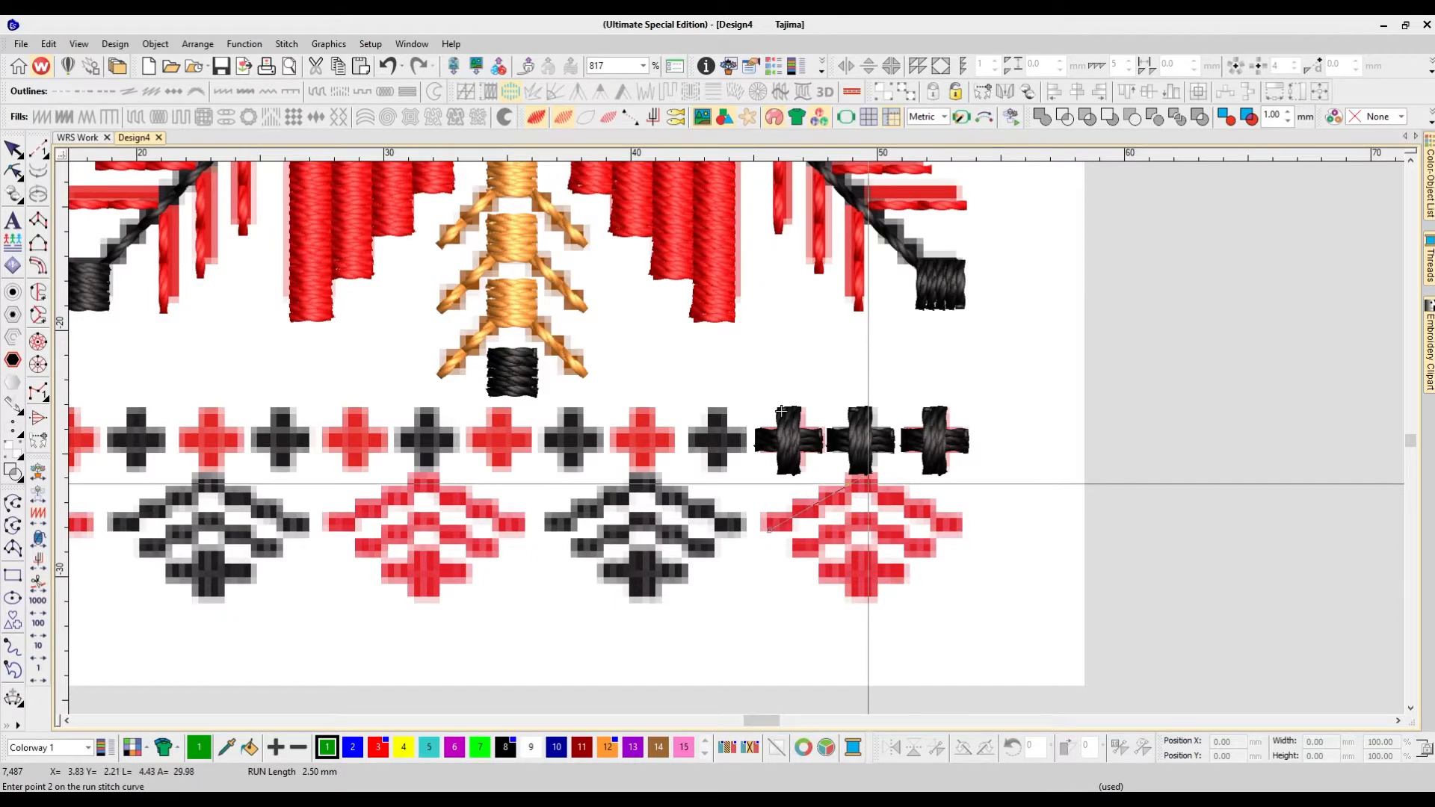
{"action": "left_click", "coordinate": [861, 478]}
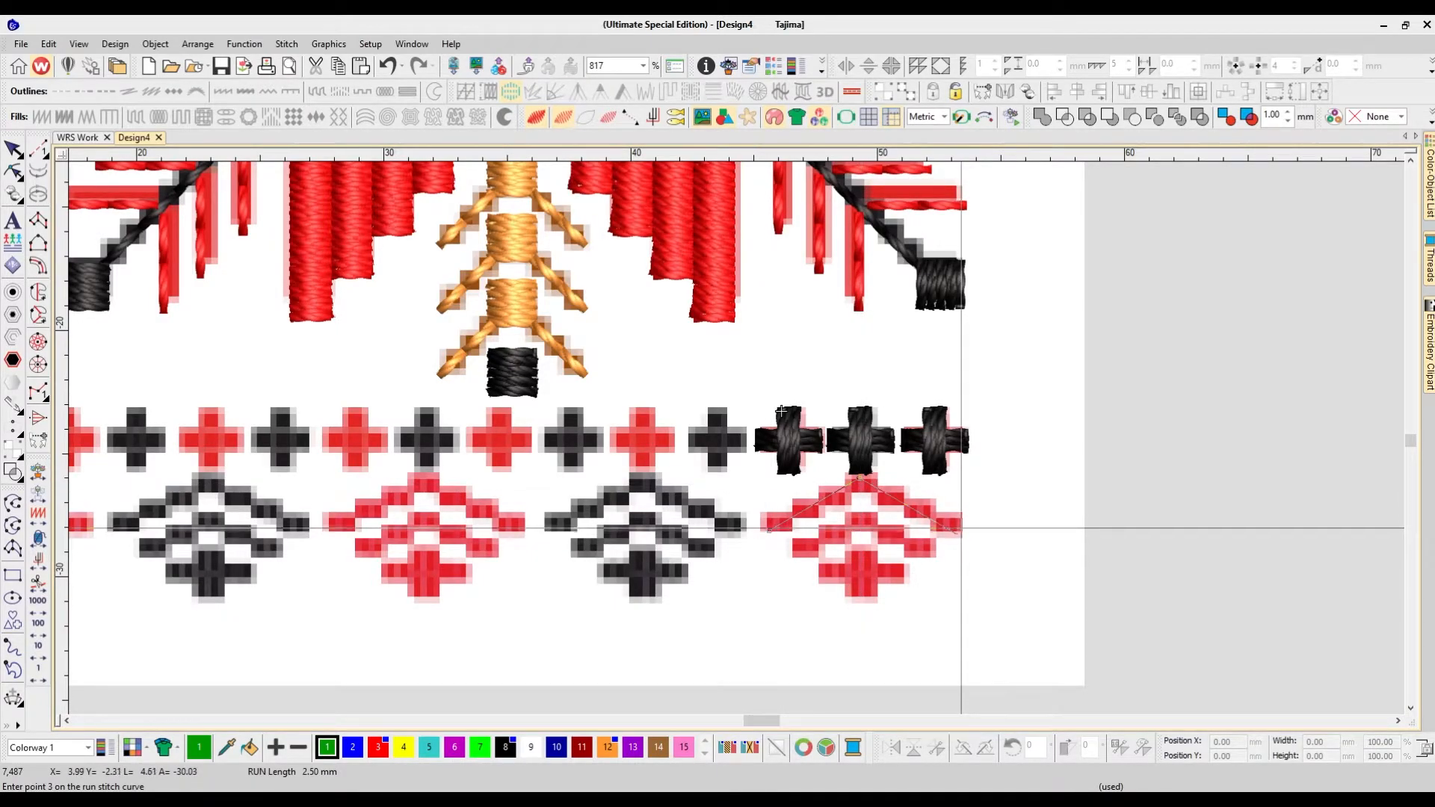
{"action": "left_click", "coordinate": [959, 531]}
{"action": "key", "text": "Return"}
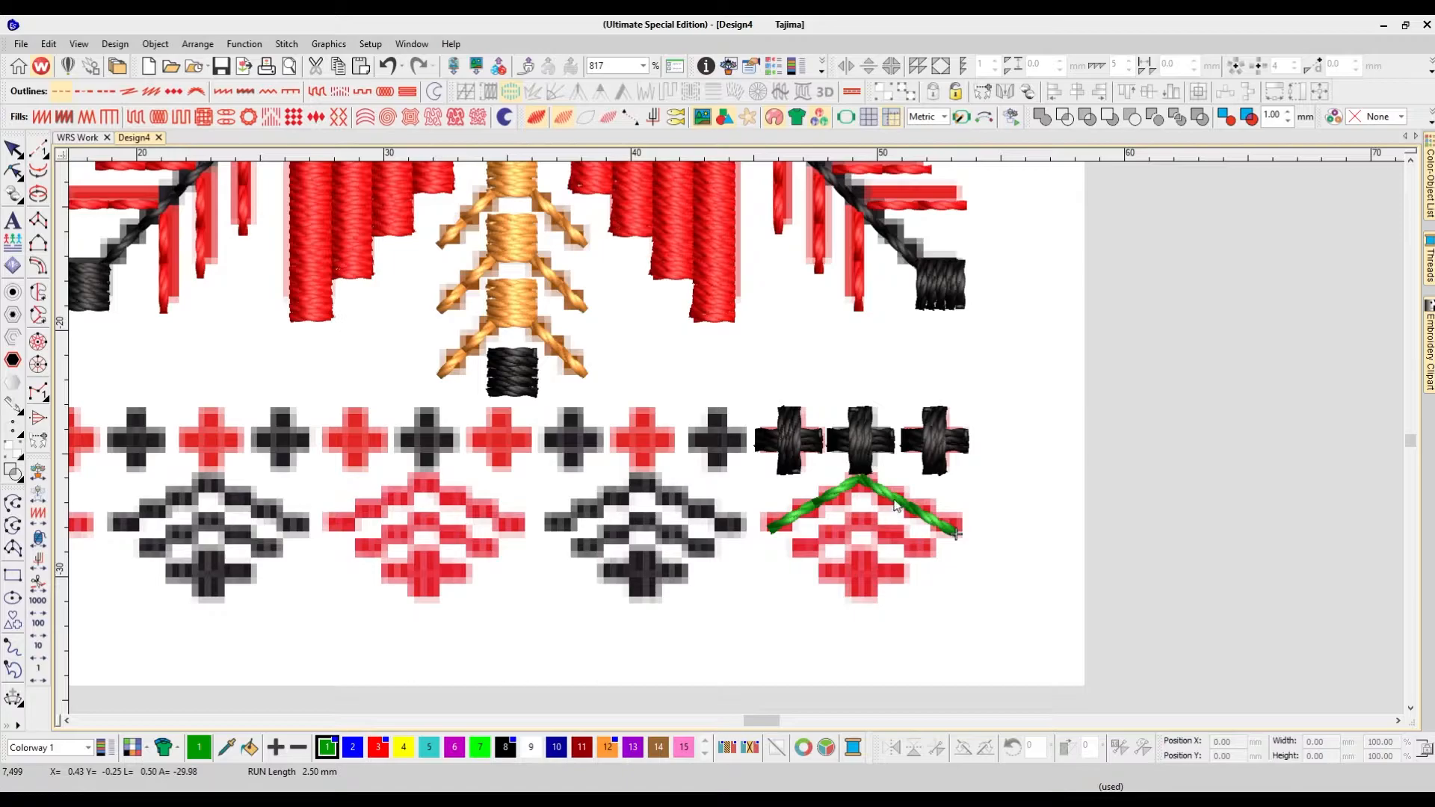
Step: Copy the chevron straight down and shrink the copy to fit the motif's second pair of arms
{"action": "left_click", "coordinate": [895, 500]}
{"action": "left_click_drag", "start_coordinate": [895, 500], "coordinate": [891, 537]}
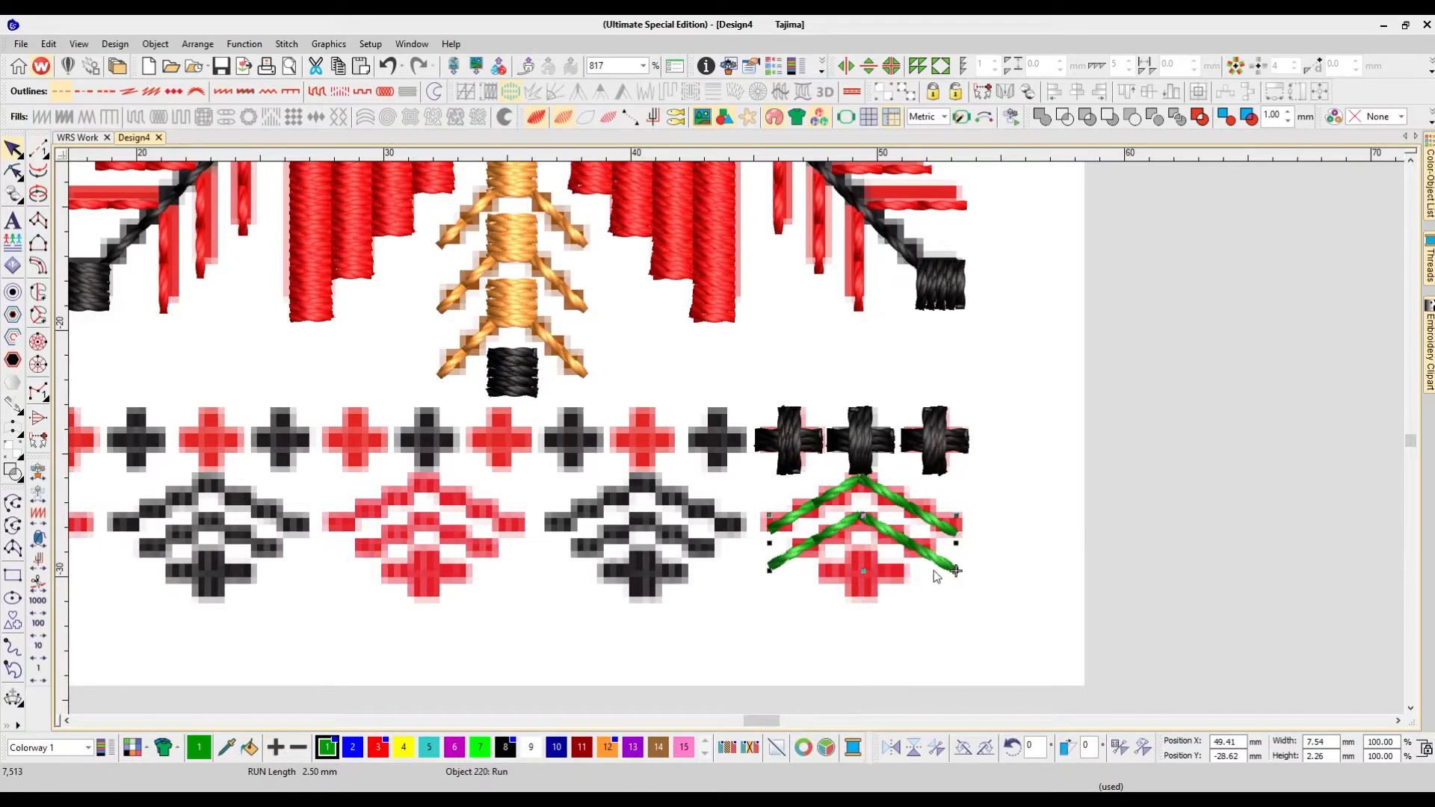
{"action": "mouse_move", "coordinate": [957, 573]}
{"action": "left_mouse_down"}
{"action": "mouse_move", "coordinate": [932, 554]}
{"action": "mouse_move", "coordinate": [859, 581]}
{"action": "mouse_move", "coordinate": [857, 684]}
{"action": "mouse_move", "coordinate": [798, 583]}
{"action": "left_mouse_up"}
Step: Copy the black cross above the motif down onto the motif's base
{"action": "left_click", "coordinate": [858, 442]}
{"action": "left_click", "coordinate": [922, 430]}
{"action": "key", "text": "shift+z"}
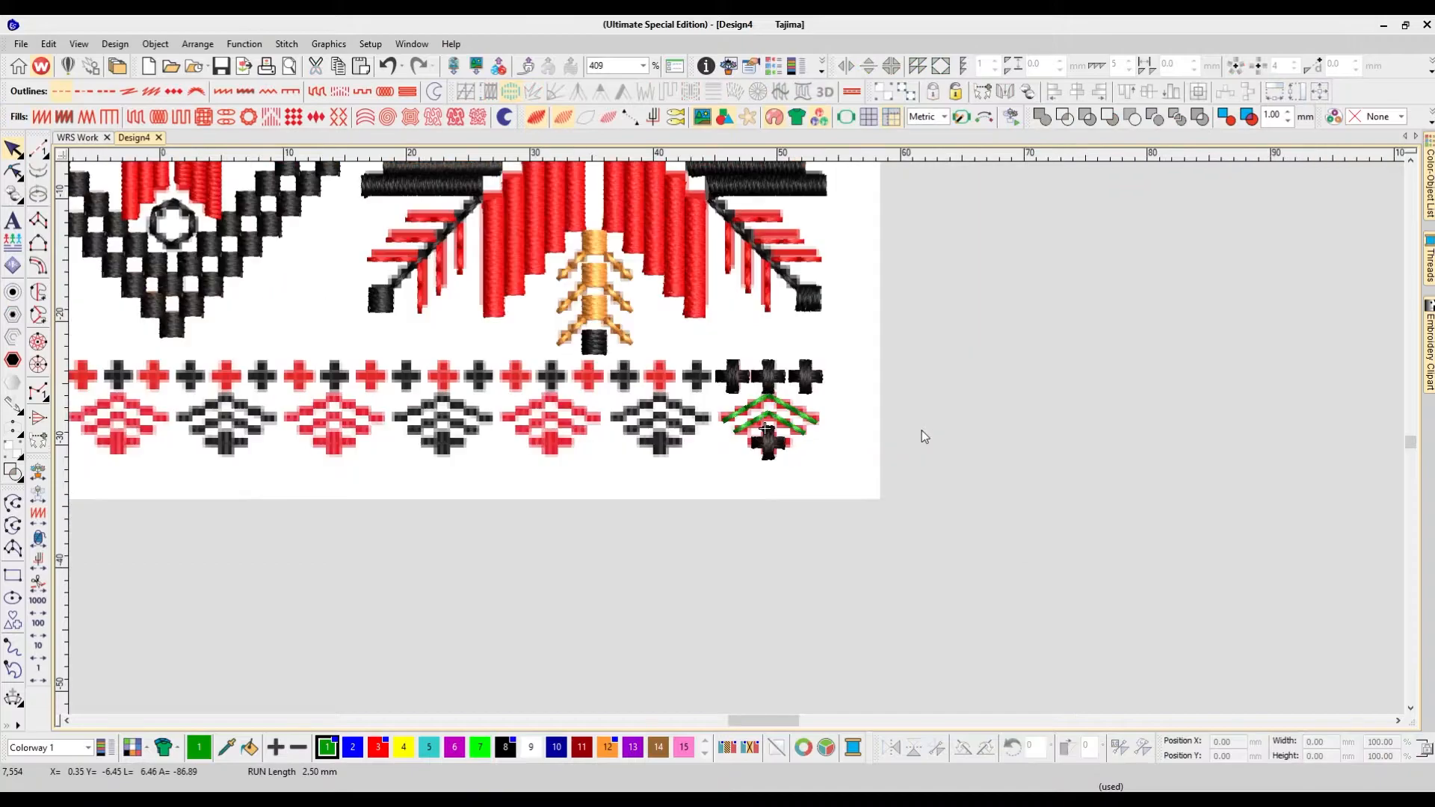
{"action": "key", "text": "d"}
{"action": "left_click", "coordinate": [791, 405]}
{"action": "key", "text": "d"}
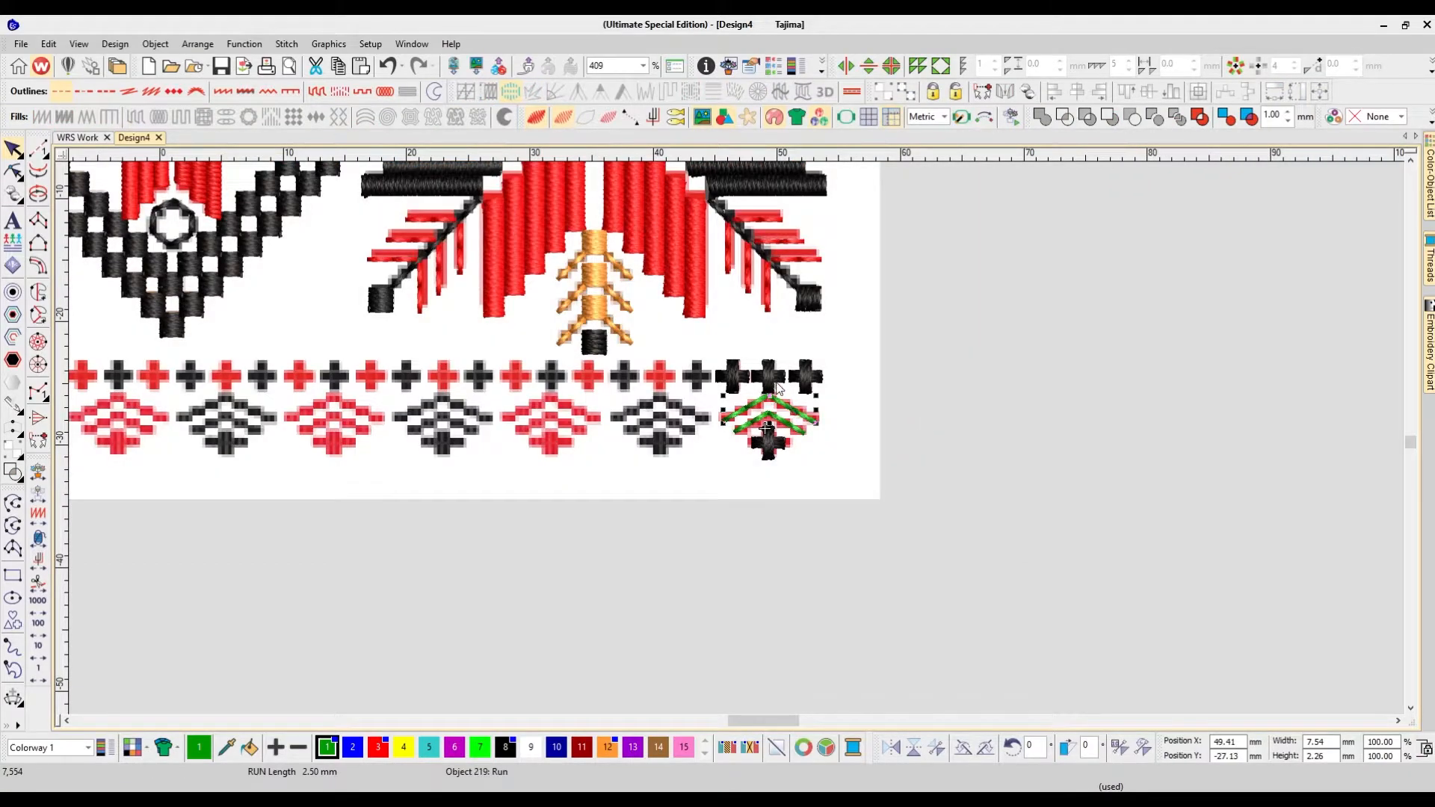
{"action": "left_click_drag", "start_coordinate": [775, 385], "coordinate": [787, 349]}
{"action": "key", "text": "ctrl+z"}
Step: Recolour both chevrons and the cross at the motif's base red, using colour 3
{"action": "left_click", "coordinate": [786, 406]}
{"action": "left_click", "coordinate": [790, 423], "text": "ctrl"}
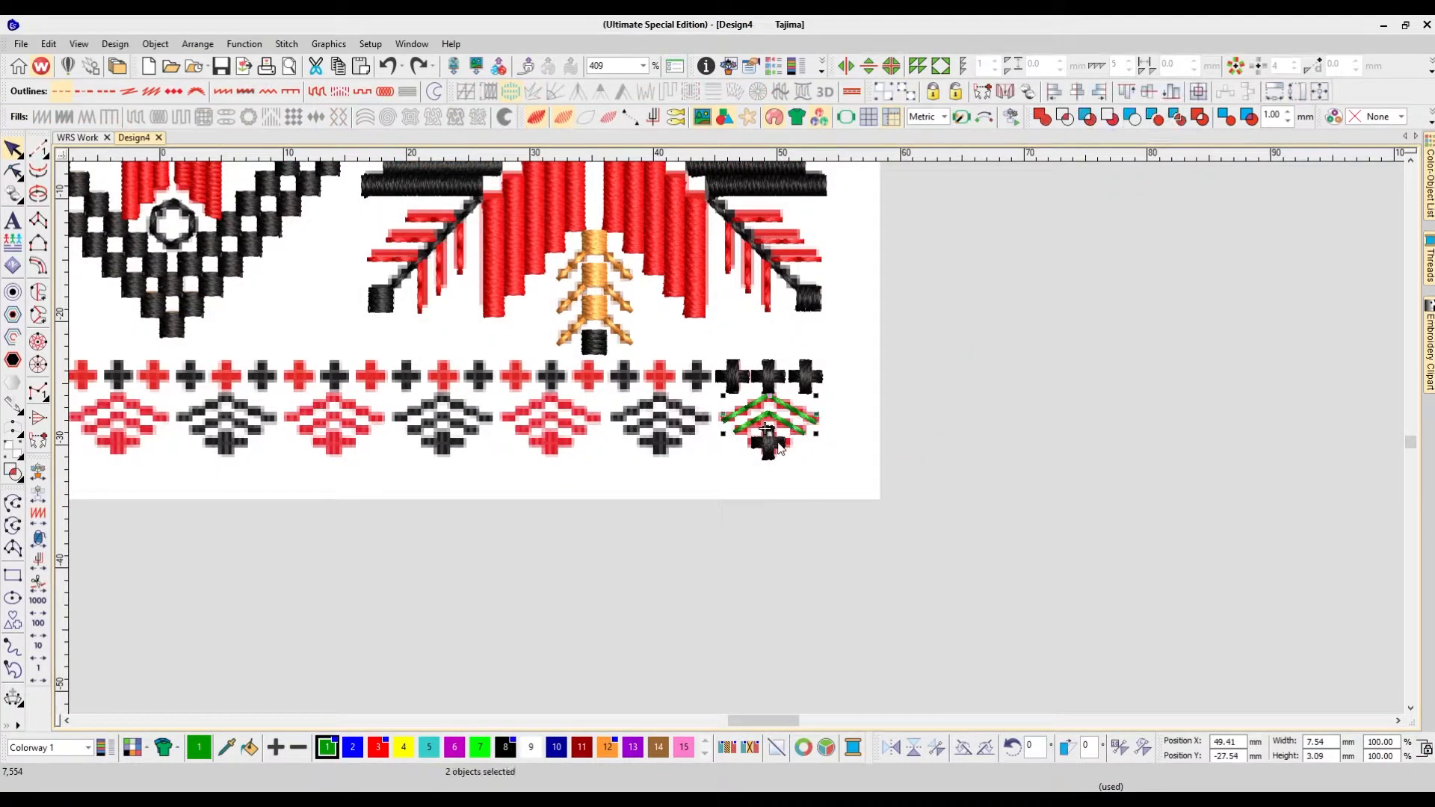
{"action": "left_click", "coordinate": [776, 444], "text": "ctrl"}
{"action": "left_click", "coordinate": [376, 743]}
{"action": "left_click", "coordinate": [737, 503]}
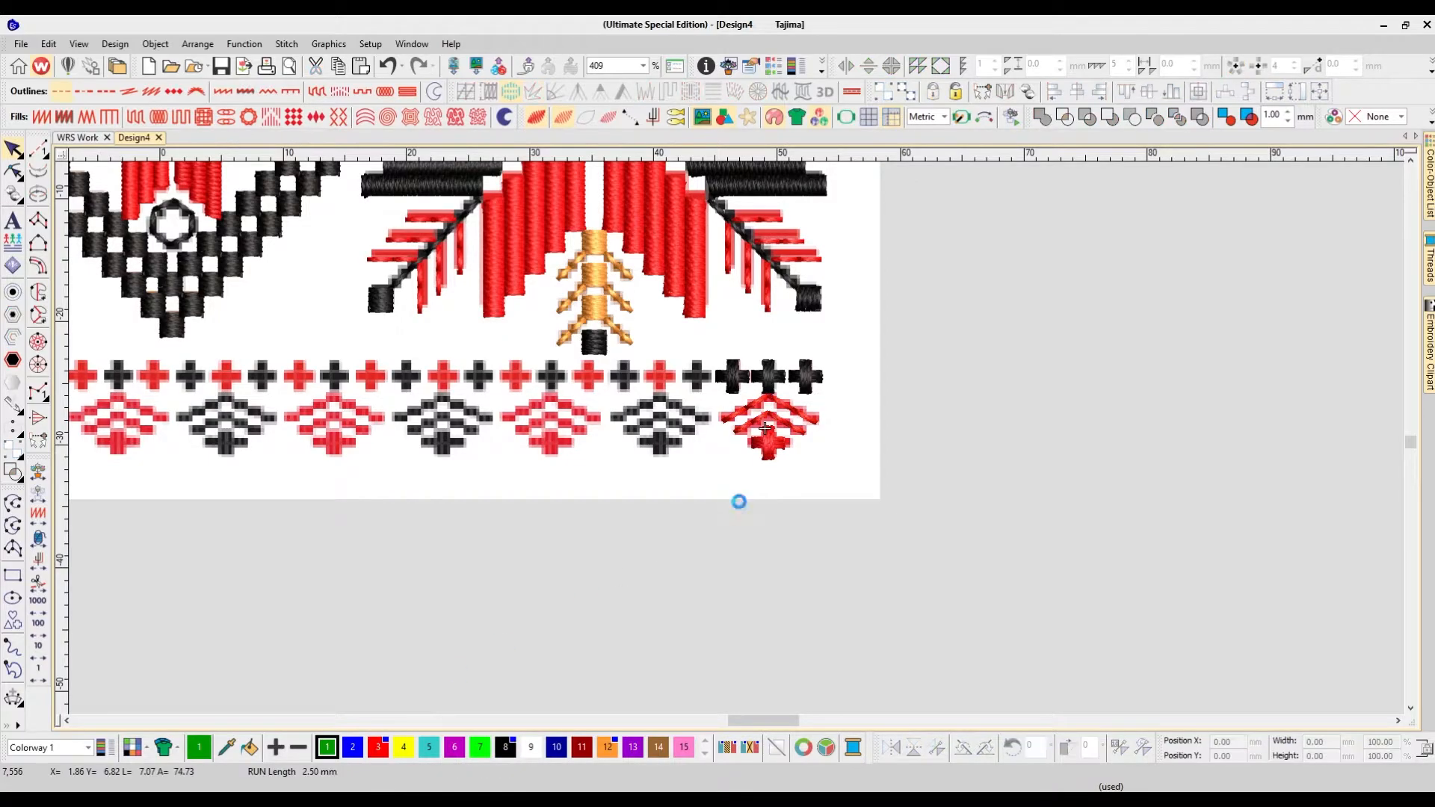
{"action": "key", "text": "z"}
{"action": "key", "text": "d"}
{"action": "left_click_drag", "start_coordinate": [655, 544], "coordinate": [655, 544]}
{"action": "key", "text": "shift+a"}
{"action": "left_click", "coordinate": [903, 516]}
{"action": "key", "text": "d"}
{"action": "key", "text": "shift+z"}
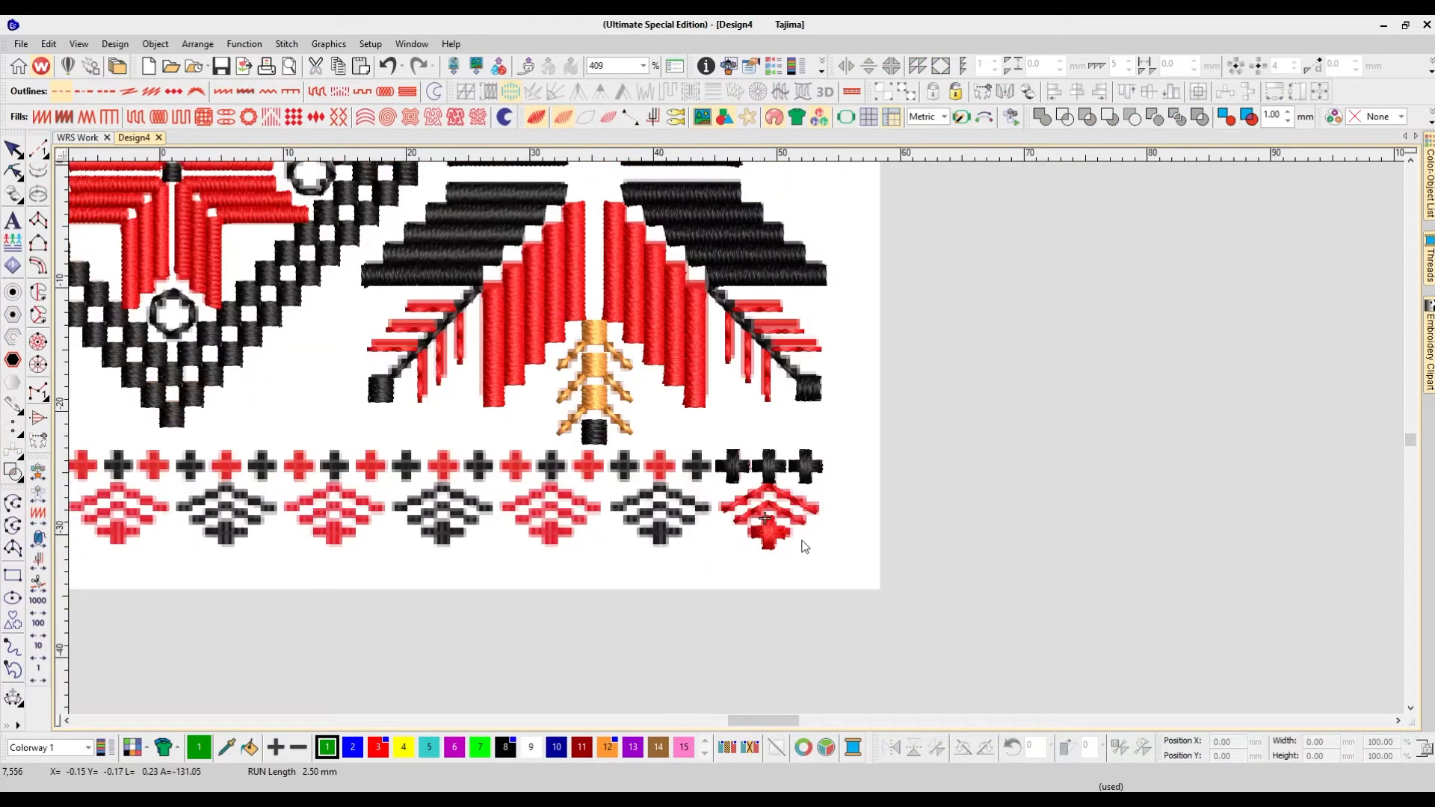
Step: Hide the bitmap and delete the two outer black crosses, keeping the one directly above the red chevrons
{"action": "key", "text": "z"}
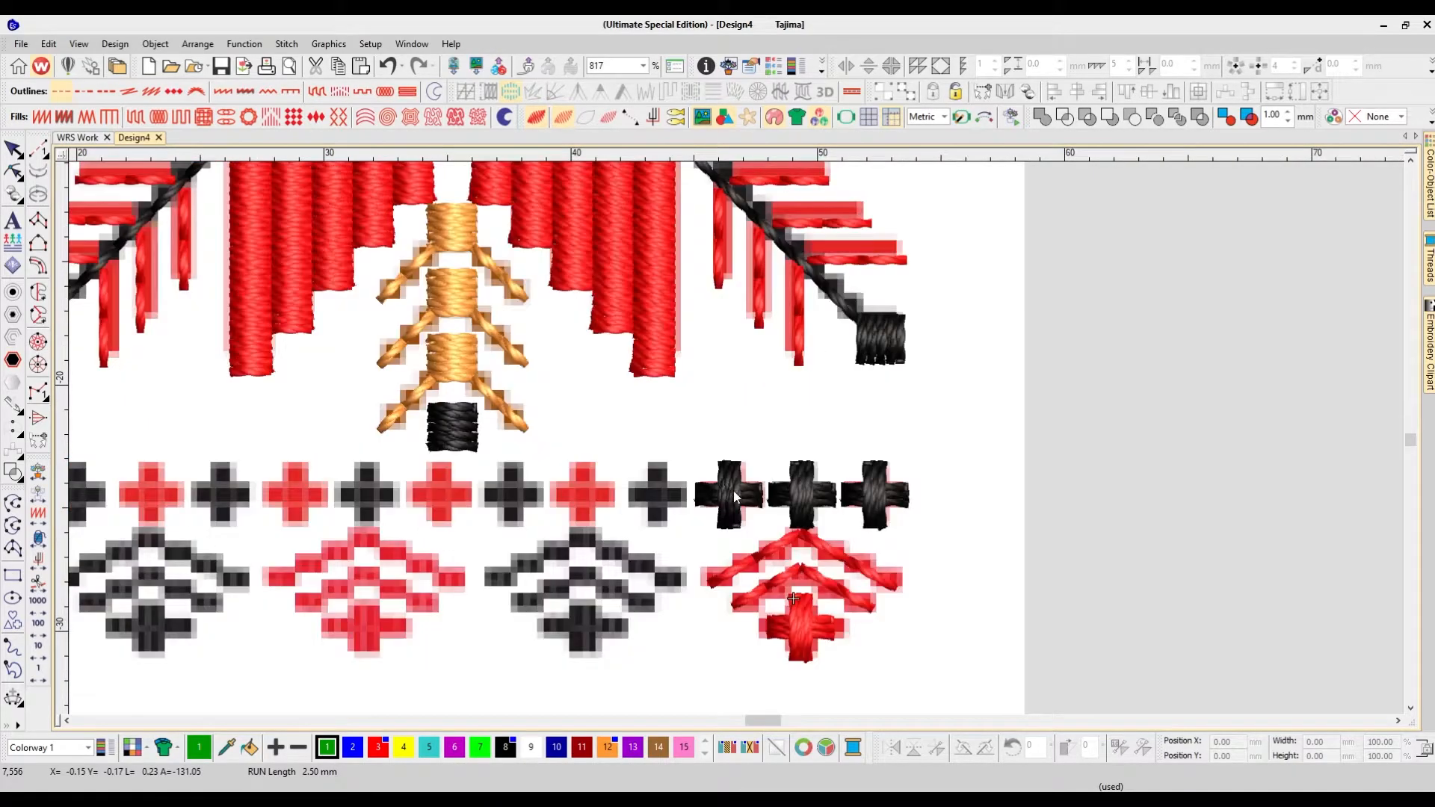
{"action": "left_click", "coordinate": [731, 499]}
{"action": "left_click", "coordinate": [934, 487]}
{"action": "key", "text": "d"}
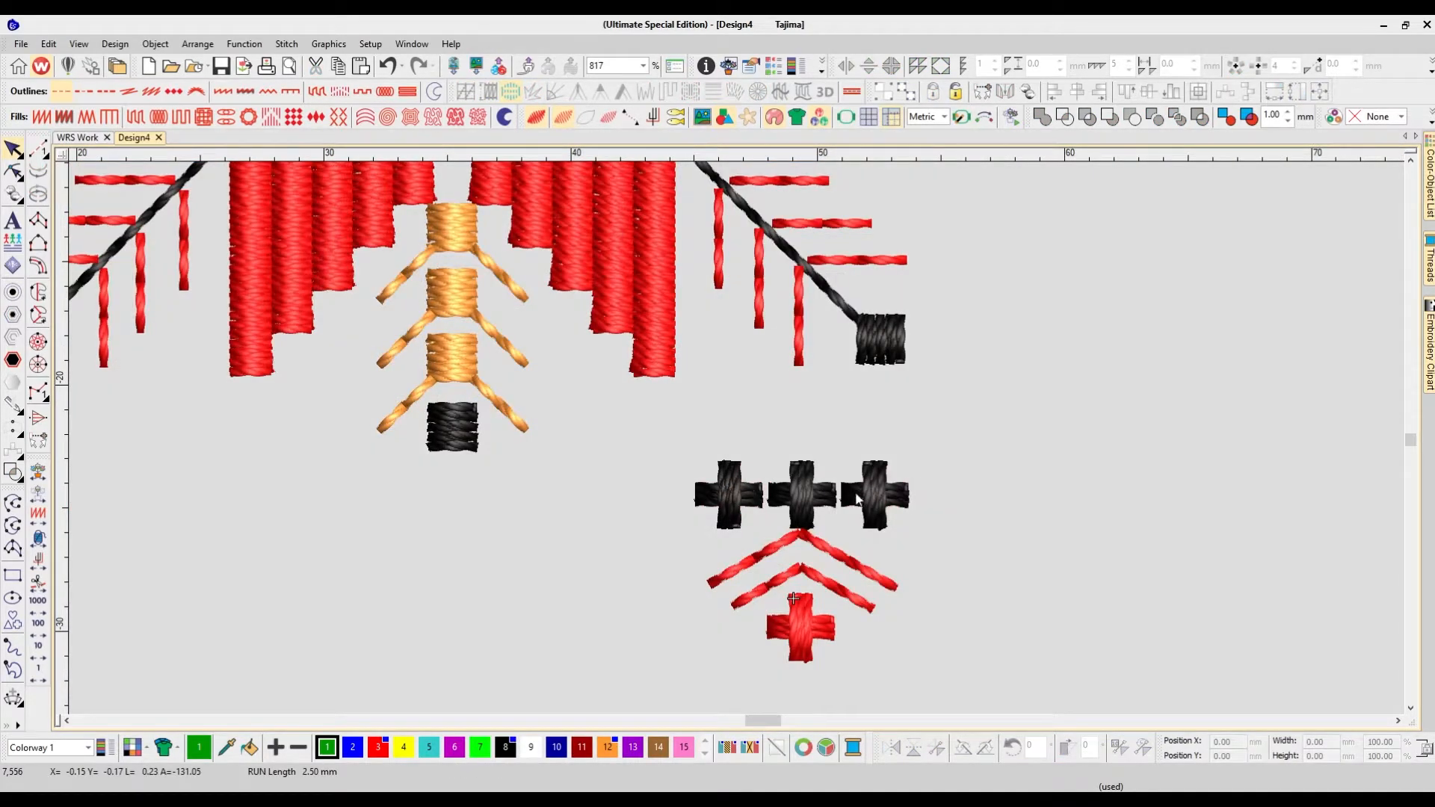
{"action": "left_click", "coordinate": [892, 497]}
{"action": "key", "text": "Delete"}
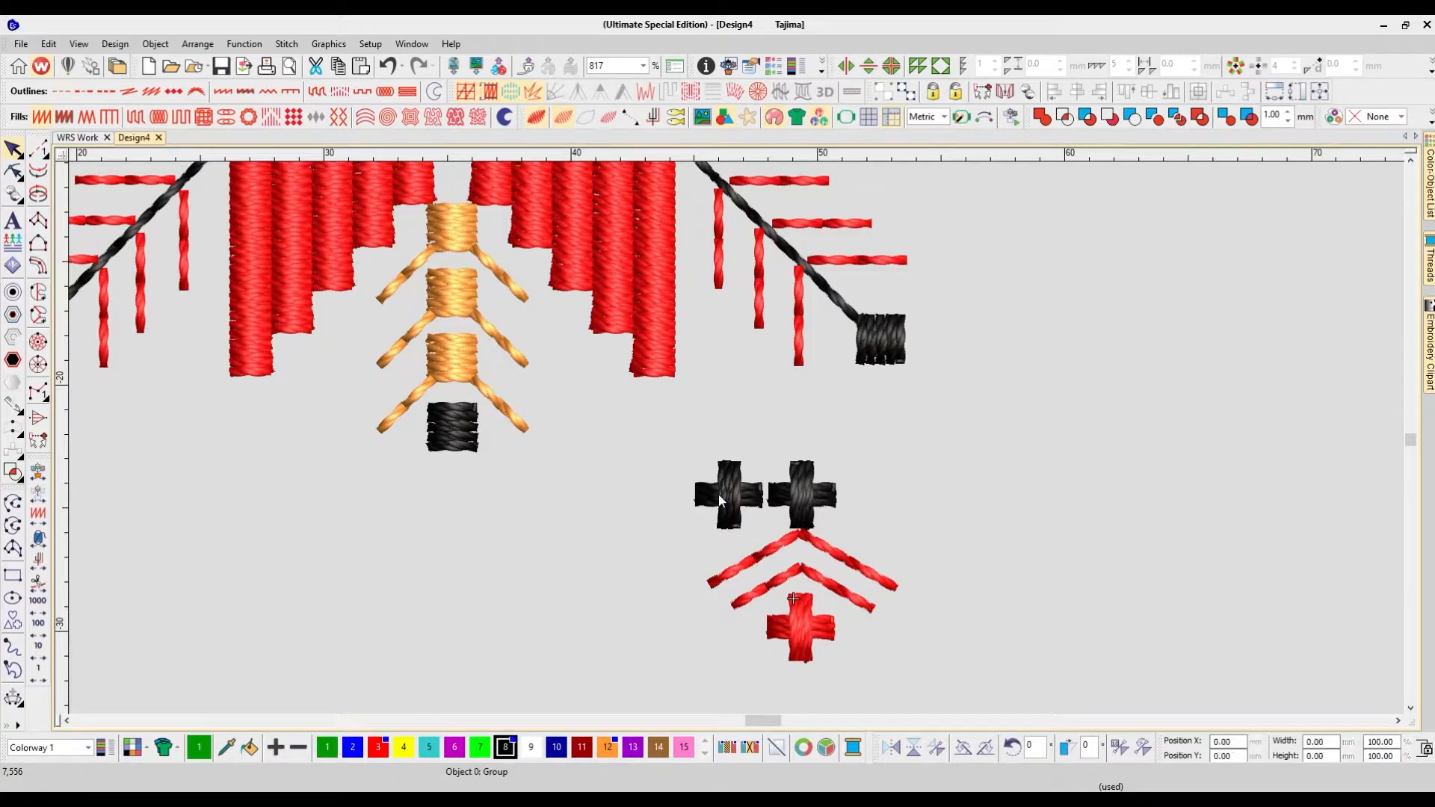
{"action": "left_click", "coordinate": [721, 497]}
{"action": "key", "text": "z"}
{"action": "key", "text": "Delete"}
Step: Copy the remaining black cross to its left so their arms touch, and duplicate it once more at the same spacing
{"action": "left_click", "coordinate": [860, 541]}
{"action": "left_click_drag", "start_coordinate": [859, 546], "coordinate": [726, 558]}
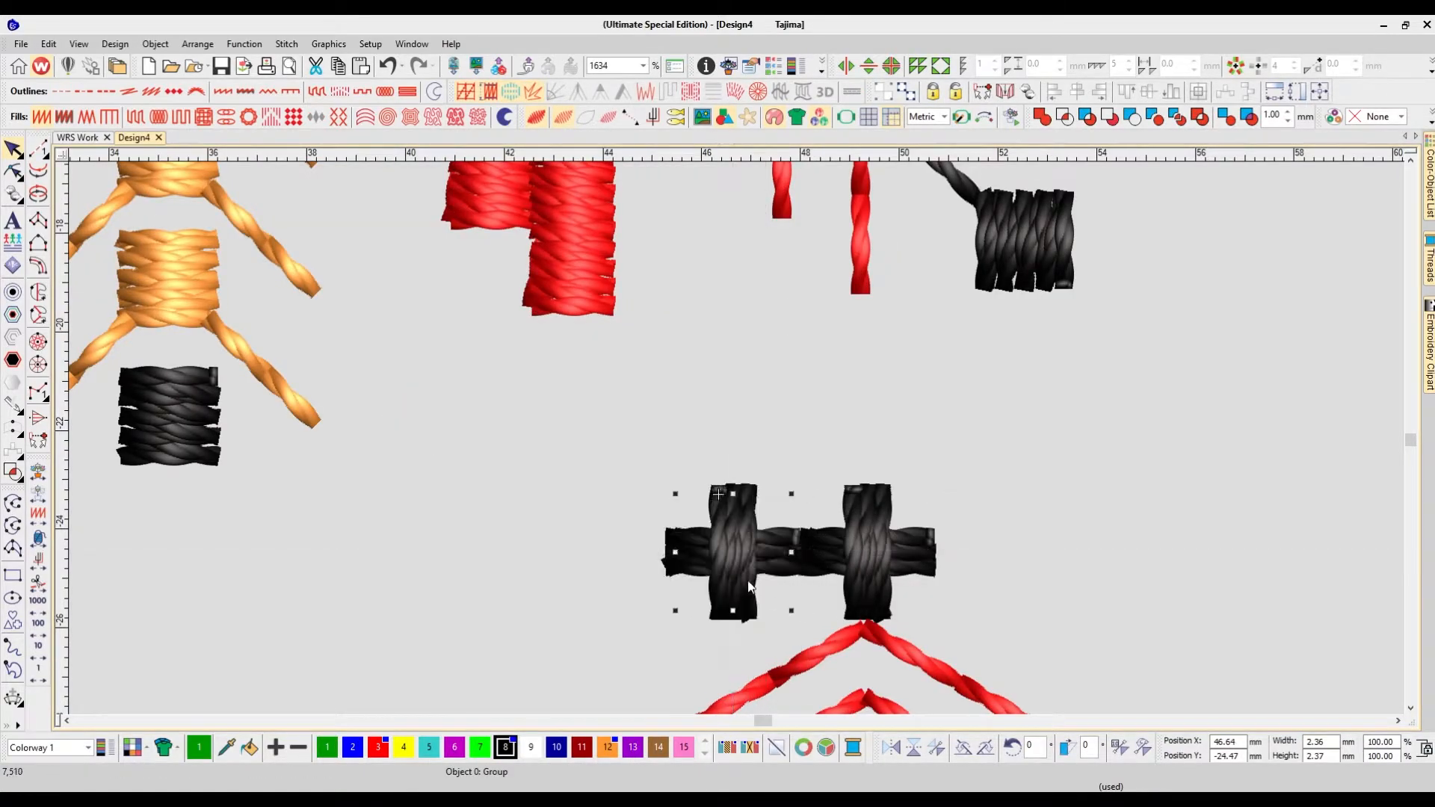
{"action": "key", "text": "shift+z"}
{"action": "key", "text": "ctrl+d"}
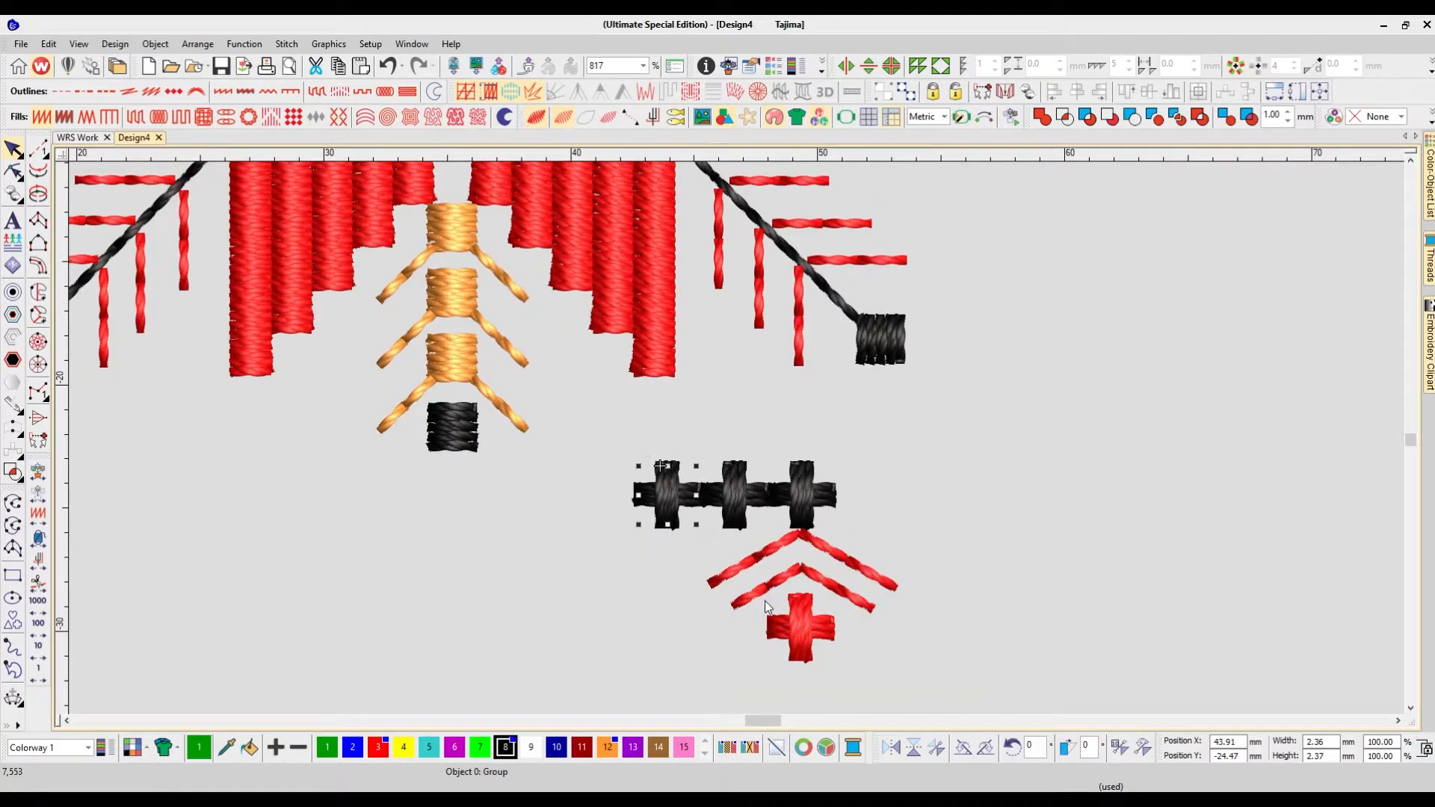
Step: Recolour the middle cross of the black row above the chevrons red, using colour 3
{"action": "left_click", "coordinate": [765, 595]}
{"action": "key", "text": "shift+z"}
{"action": "key", "text": "d"}
{"action": "key", "text": "d"}
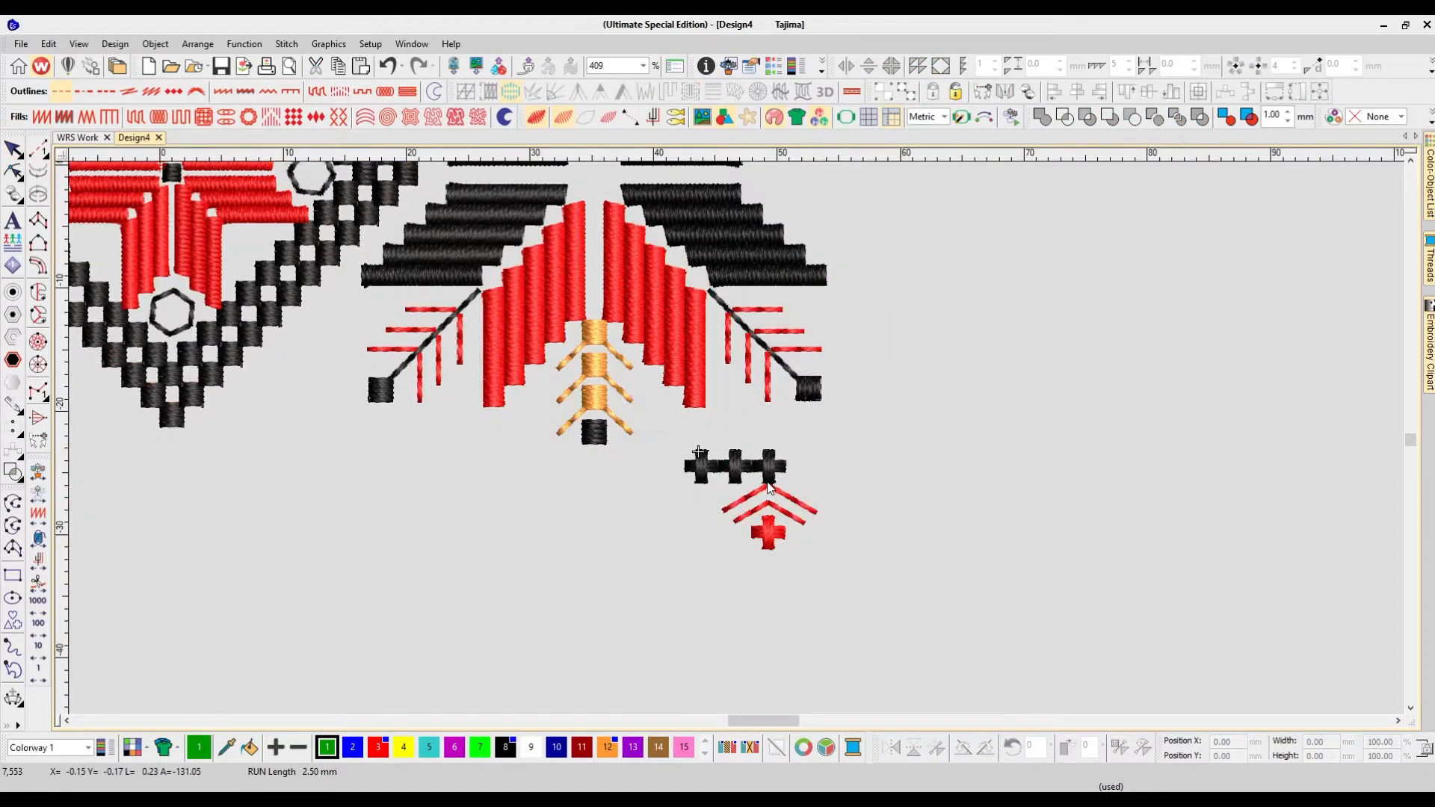
{"action": "key", "text": "z"}
{"action": "left_click", "coordinate": [740, 500]}
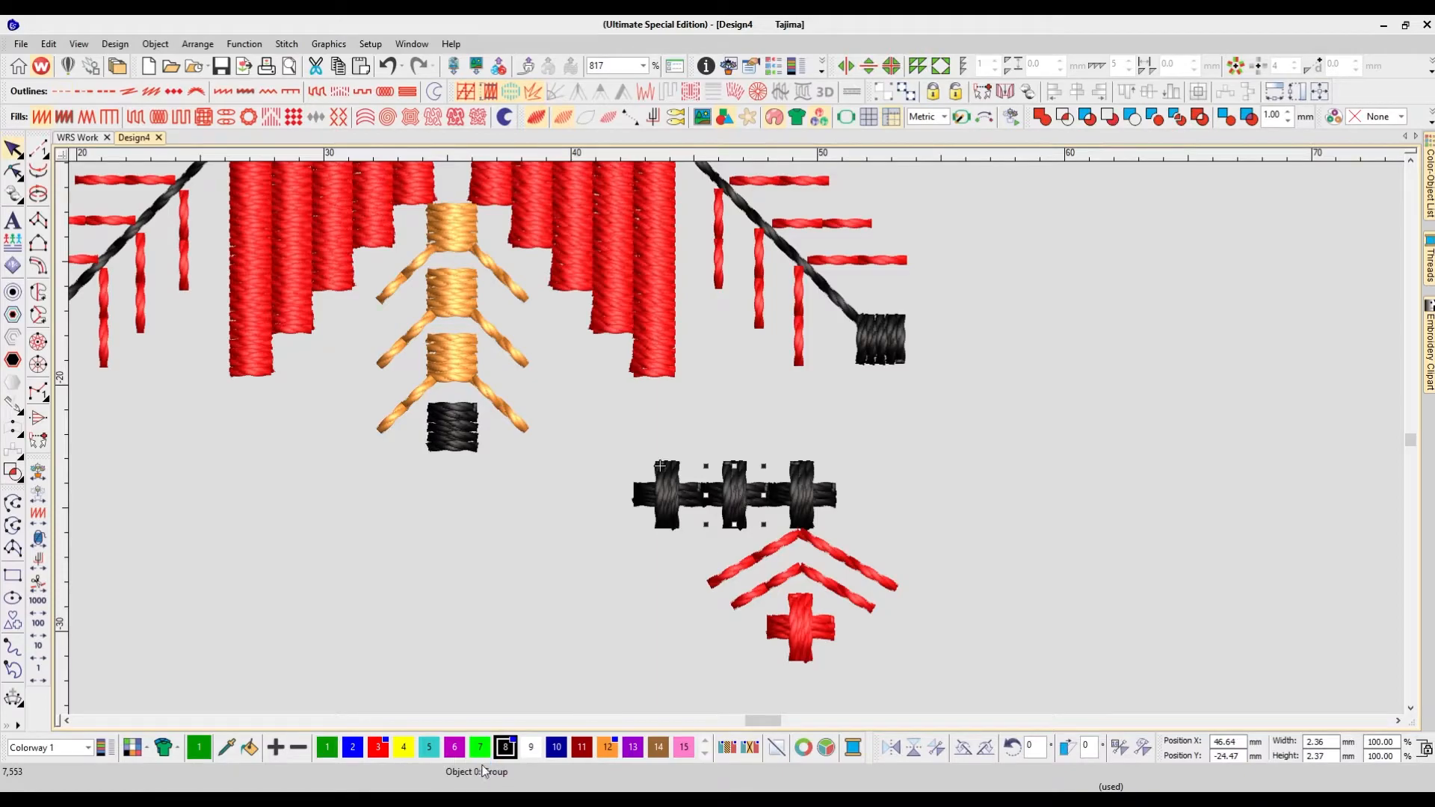
{"action": "left_click", "coordinate": [378, 746]}
{"action": "left_click", "coordinate": [550, 610]}
Step: Copy the border motif to its left and recolour the copied crosses so red and black alternate along the row
{"action": "left_click_drag", "start_coordinate": [909, 442], "coordinate": [643, 572]}
{"action": "left_click_drag", "start_coordinate": [745, 373], "coordinate": [546, 367]}
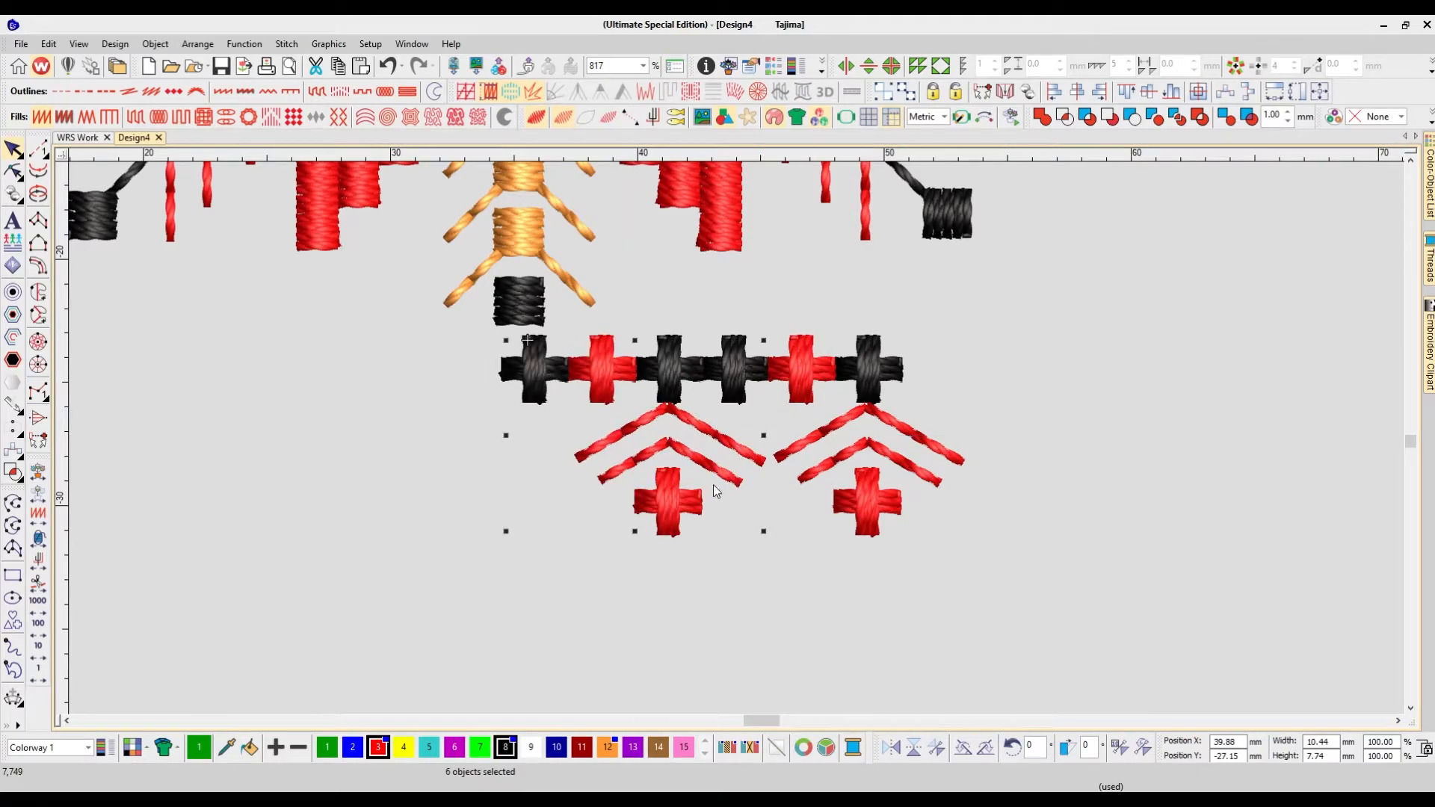
{"action": "left_click", "coordinate": [668, 369]}
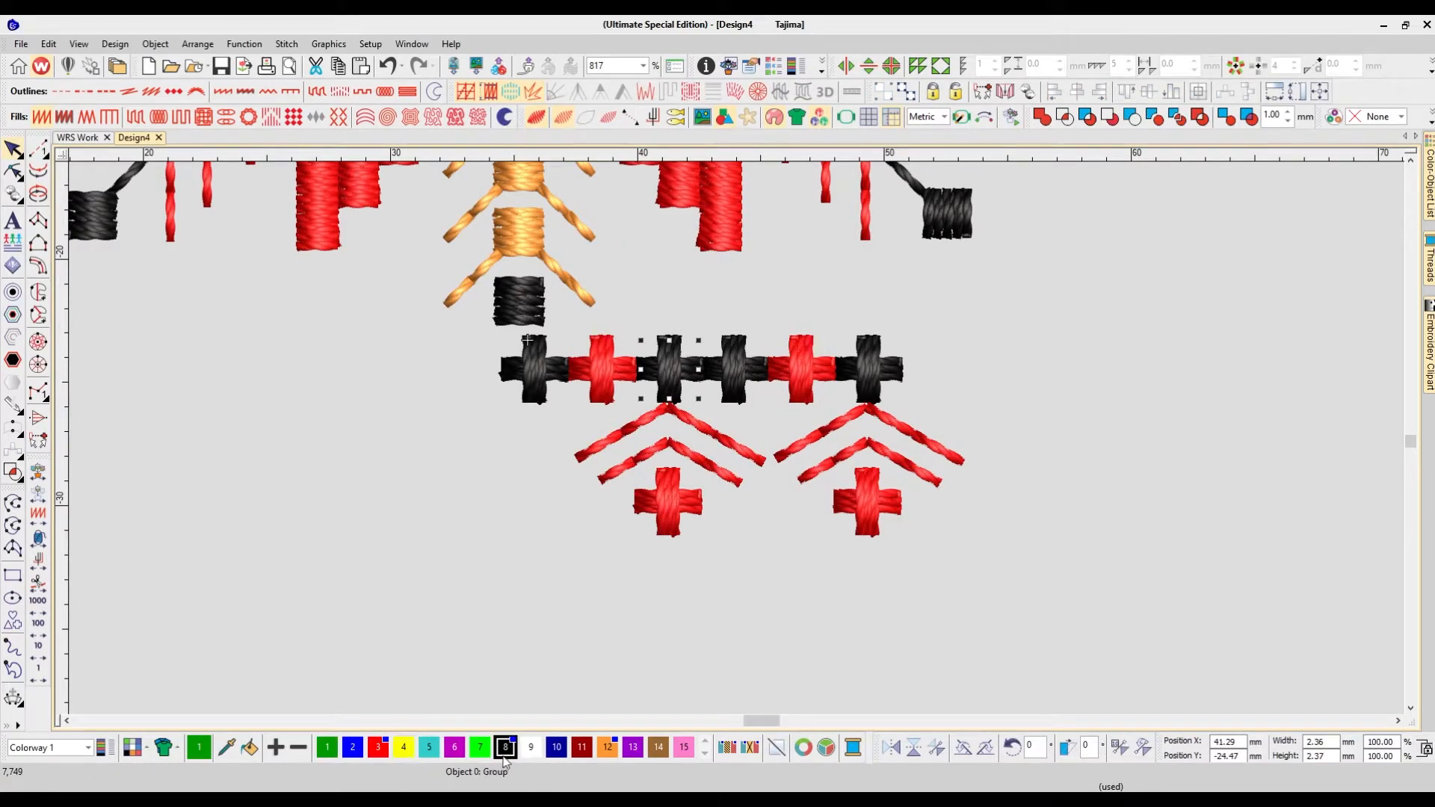
{"action": "left_click", "coordinate": [378, 747]}
{"action": "left_click", "coordinate": [628, 378]}
{"action": "left_click", "coordinate": [505, 748]}
{"action": "key", "text": "Tab"}
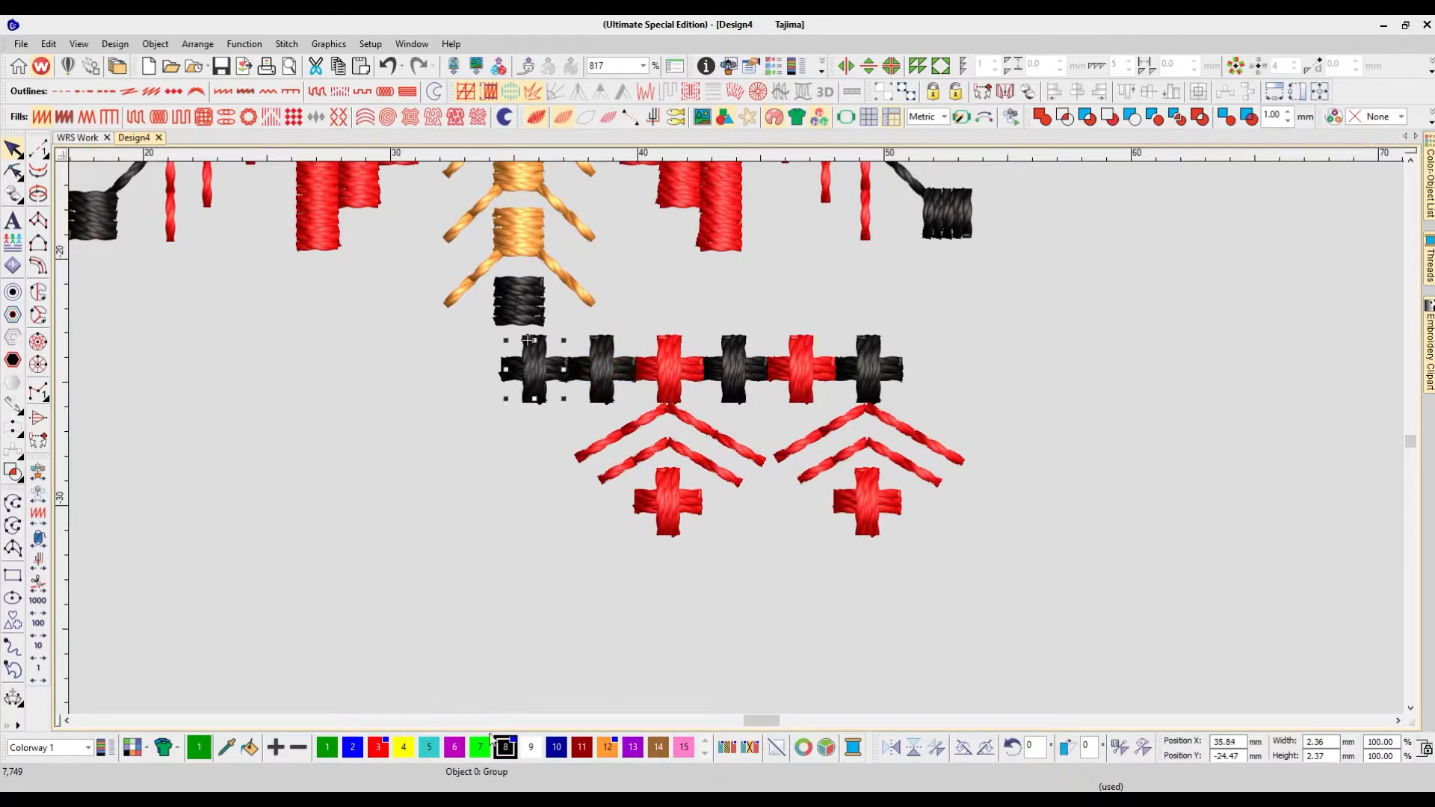
{"action": "left_click", "coordinate": [379, 747]}
Step: Recolour the copied chevrons and the cross at their base black, using colour 8
{"action": "left_click", "coordinate": [672, 474]}
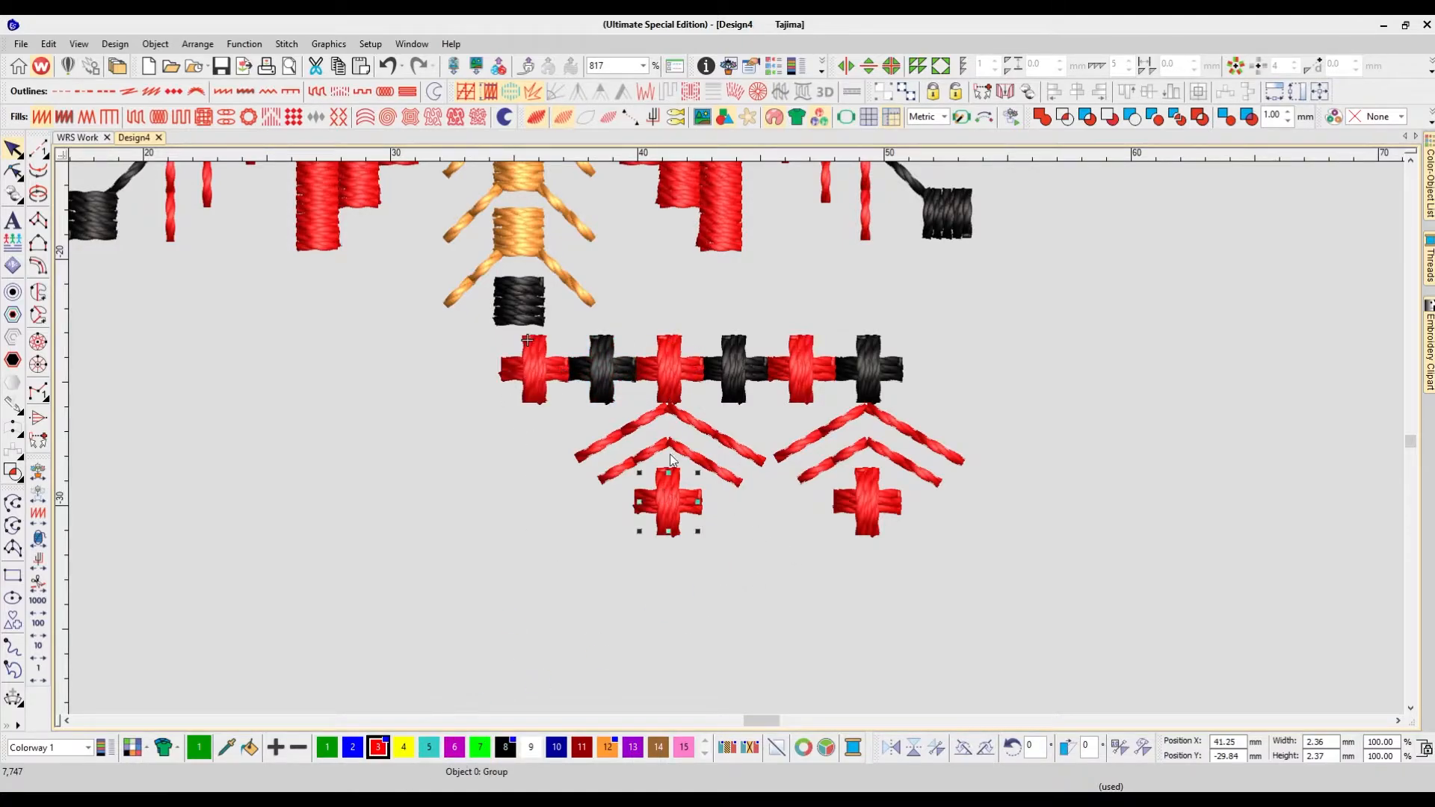
{"action": "left_click", "coordinate": [670, 444], "text": "ctrl"}
{"action": "left_click", "coordinate": [677, 412], "text": "ctrl"}
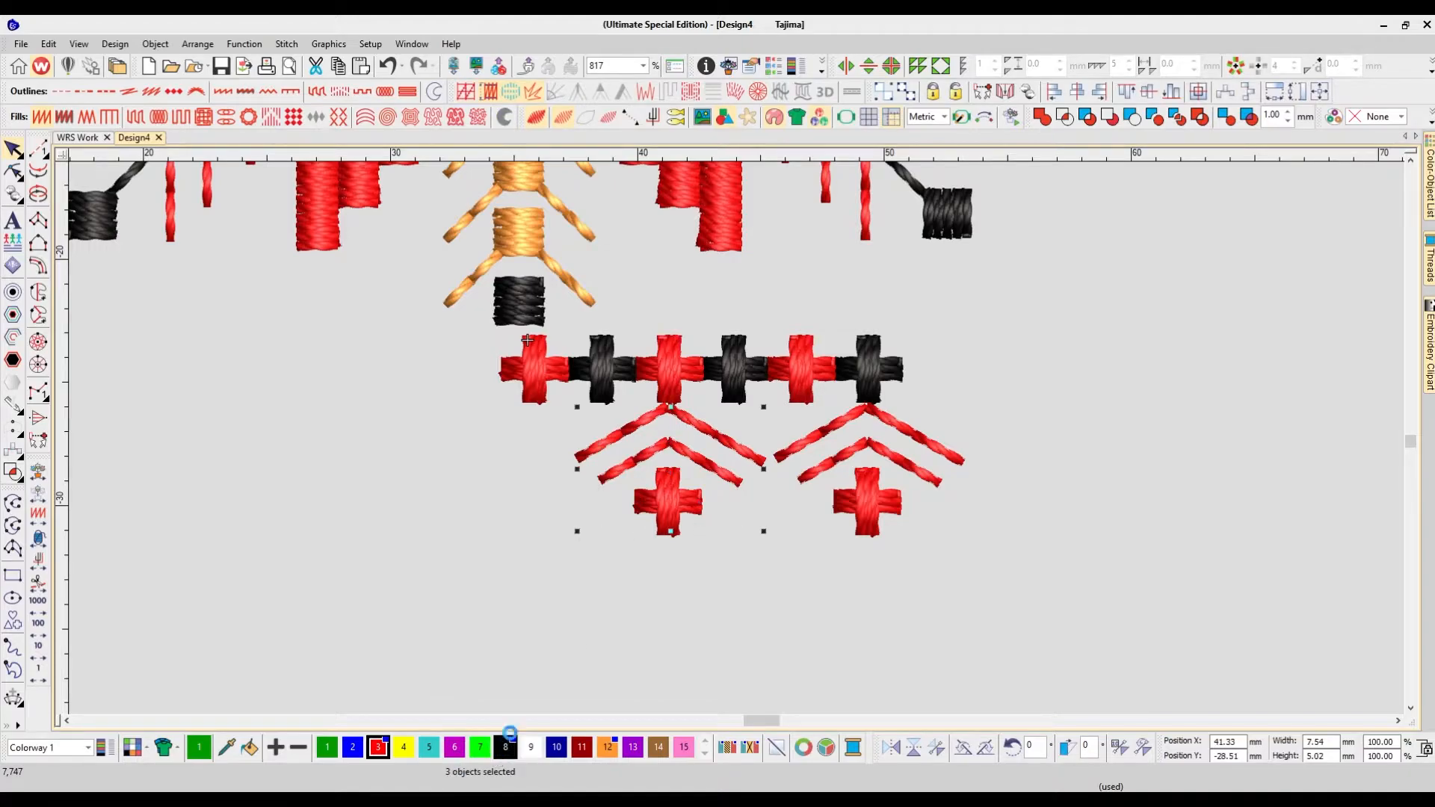
{"action": "left_click", "coordinate": [505, 747]}
{"action": "key", "text": "Escape"}
Step: Set the design's background colour to a medium grey
{"action": "scroll", "coordinate": [1097, 375], "scroll_direction": "down", "scroll_amount": 3}
{"action": "scroll", "coordinate": [1098, 375], "scroll_direction": "left", "scroll_amount": 3}
{"action": "scroll", "coordinate": [1077, 396], "scroll_direction": "up", "scroll_amount": 1}
{"action": "scroll", "coordinate": [1014, 445], "scroll_direction": "right", "scroll_amount": 3}
{"action": "scroll", "coordinate": [1106, 464], "scroll_direction": "up", "scroll_amount": 1}
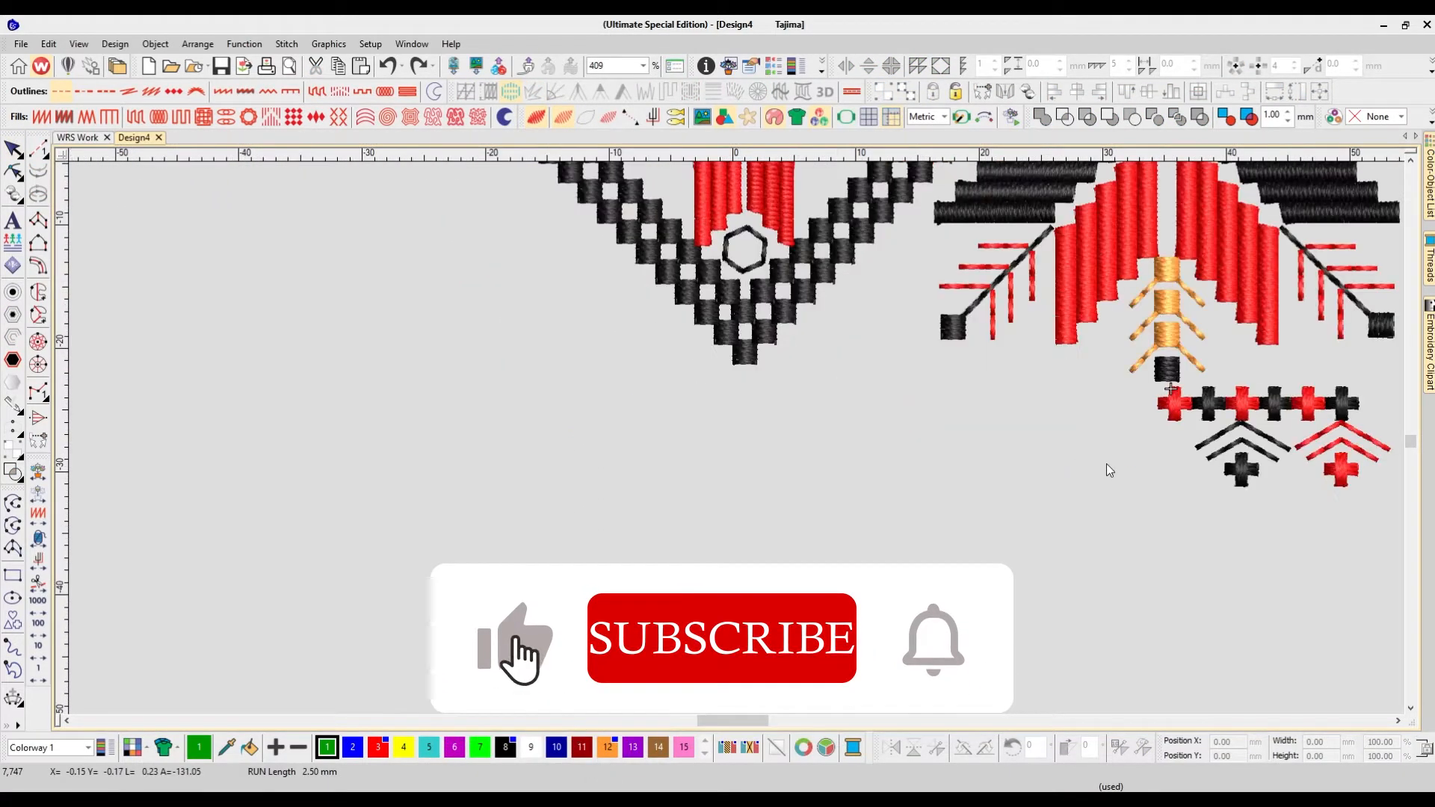
{"action": "scroll", "coordinate": [1100, 463], "scroll_direction": "right", "scroll_amount": 2}
{"action": "scroll", "coordinate": [1098, 463], "scroll_direction": "up", "scroll_amount": 1}
{"action": "scroll", "coordinate": [1109, 446], "scroll_direction": "down", "scroll_amount": 1}
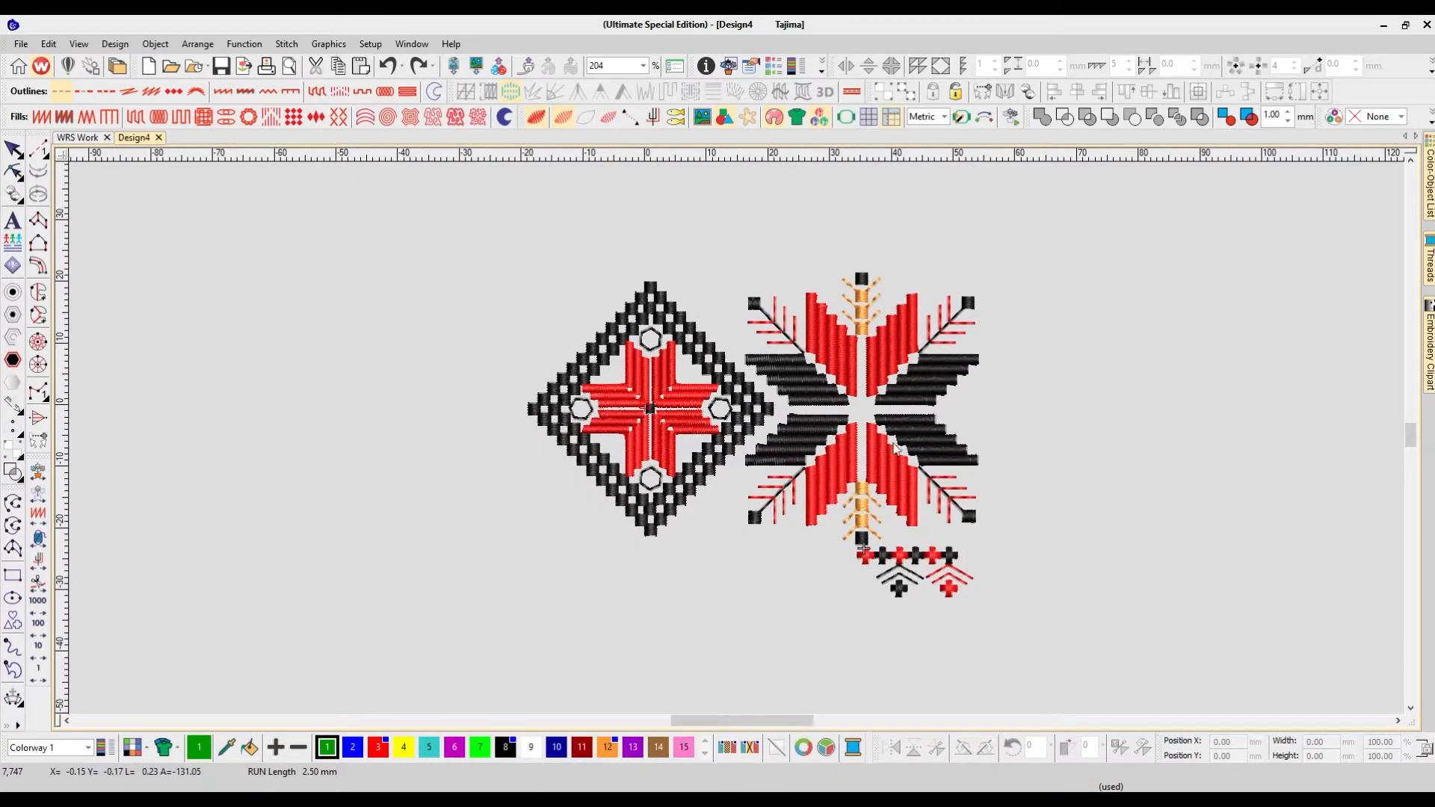
{"action": "left_click", "coordinate": [147, 749]}
{"action": "mouse_move", "coordinate": [224, 770]}
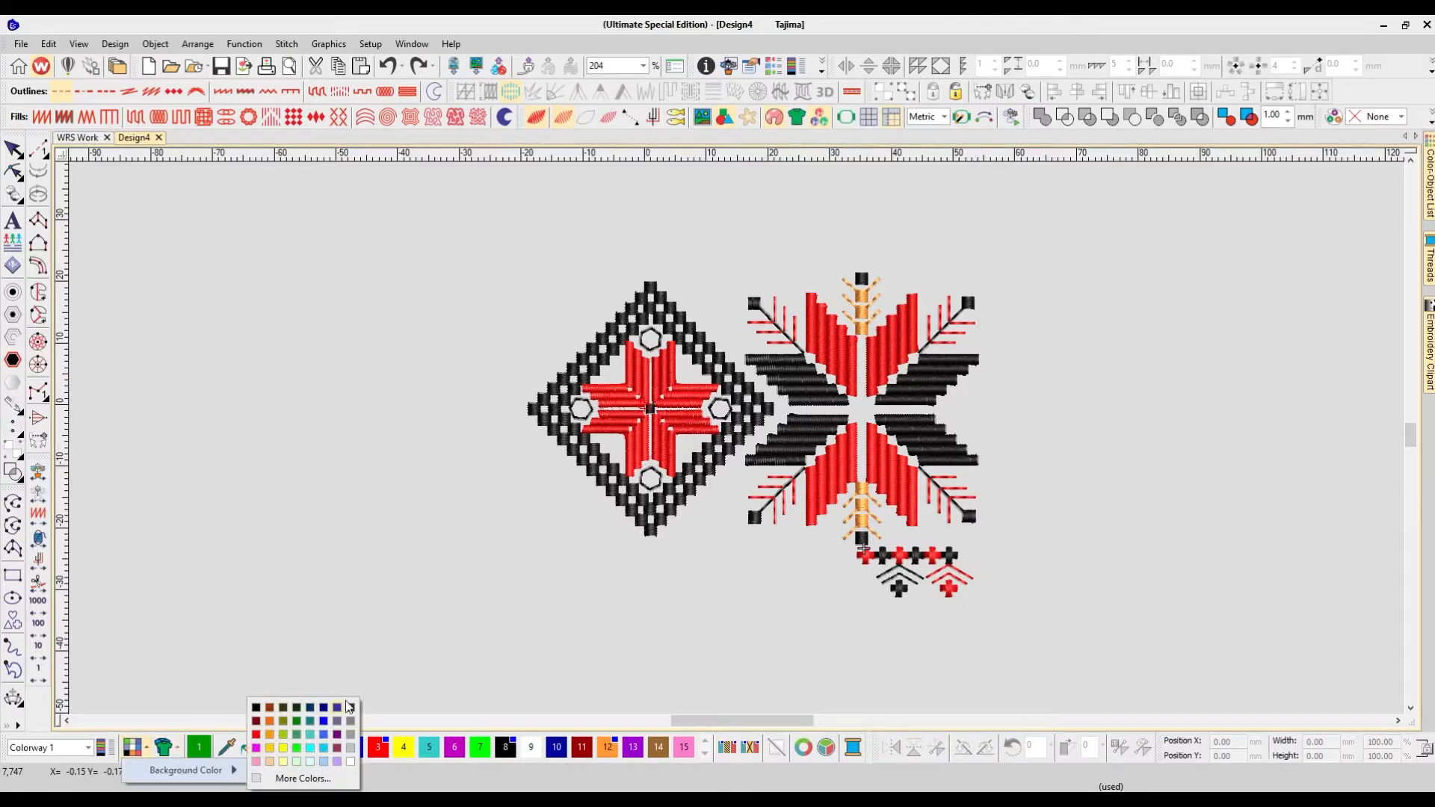
{"action": "left_click", "coordinate": [351, 722]}
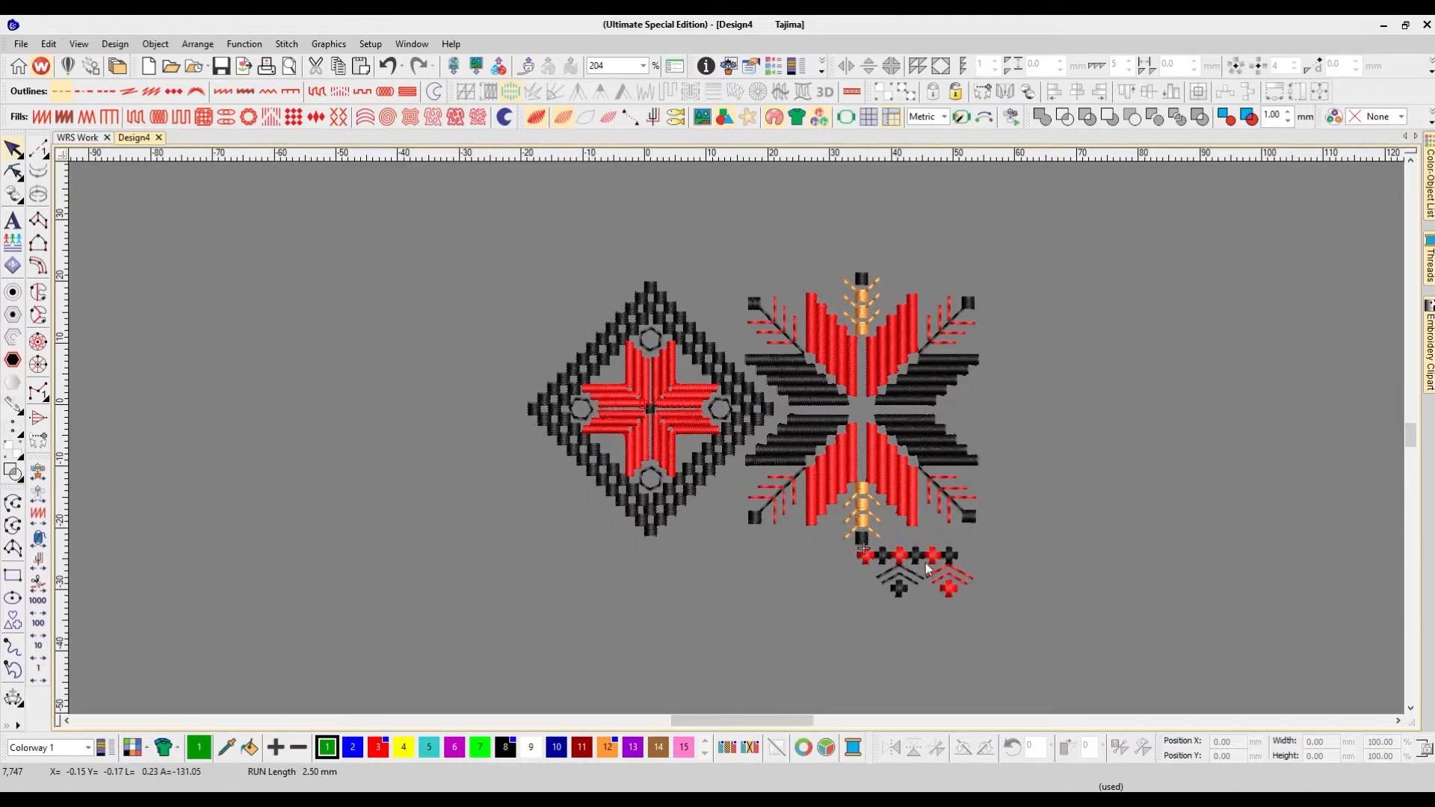
{"action": "left_click", "coordinate": [147, 750]}
{"action": "mouse_move", "coordinate": [225, 770]}
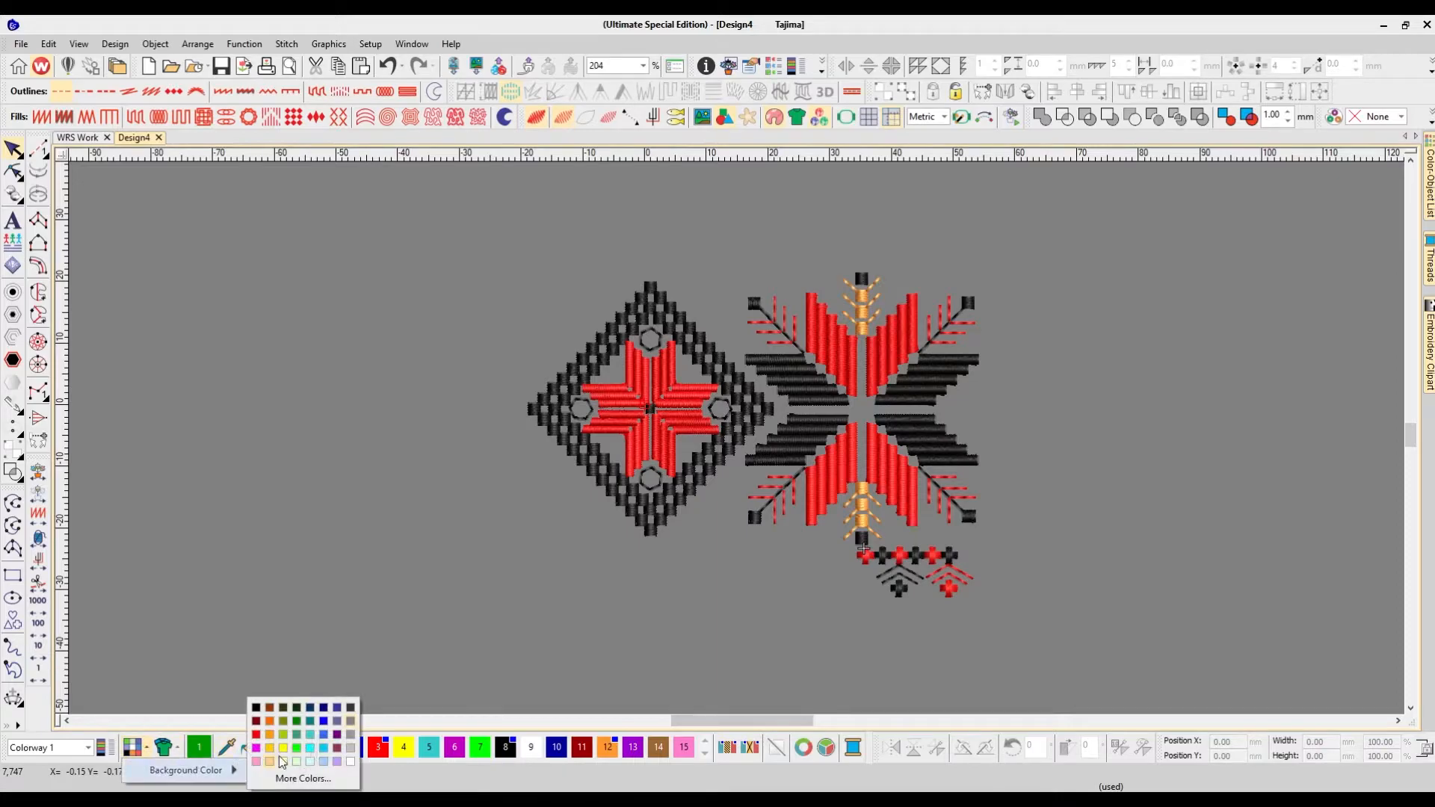
{"action": "left_click", "coordinate": [353, 736]}
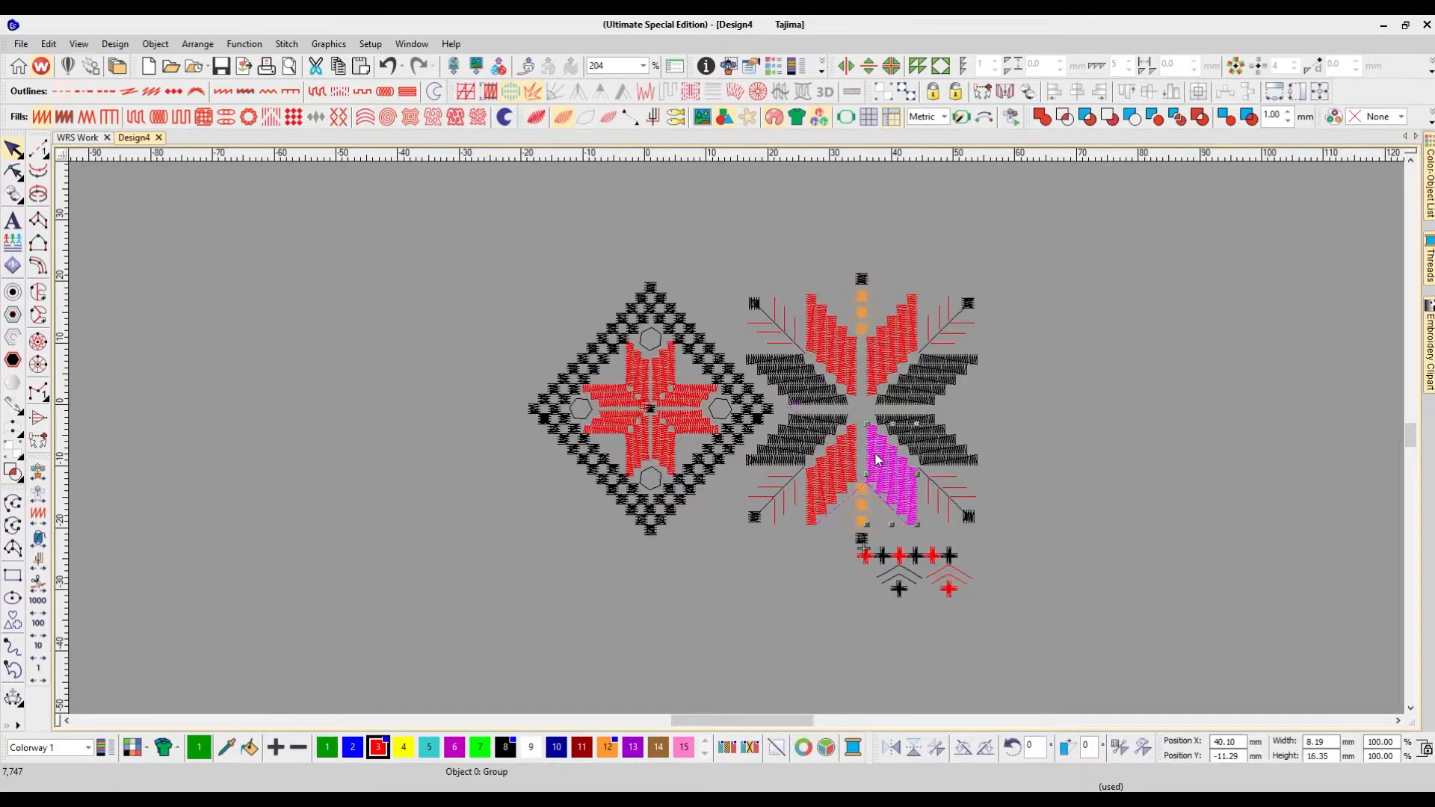
Step: Group all the objects of the large diamond and star, leaving out the small lower border motif
{"action": "left_click_drag", "start_coordinate": [1055, 241], "coordinate": [357, 580]}
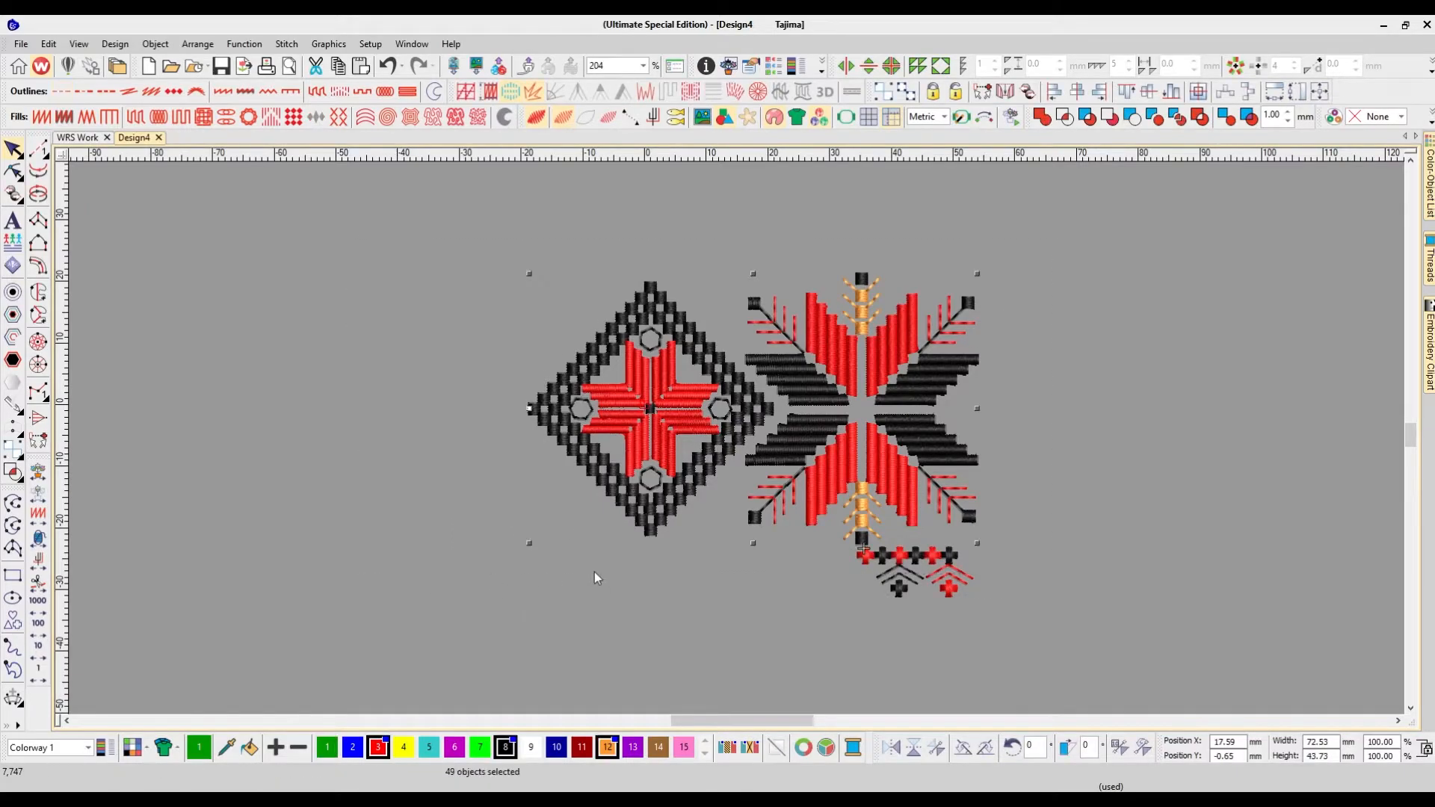
{"action": "key", "text": "ctrl+g"}
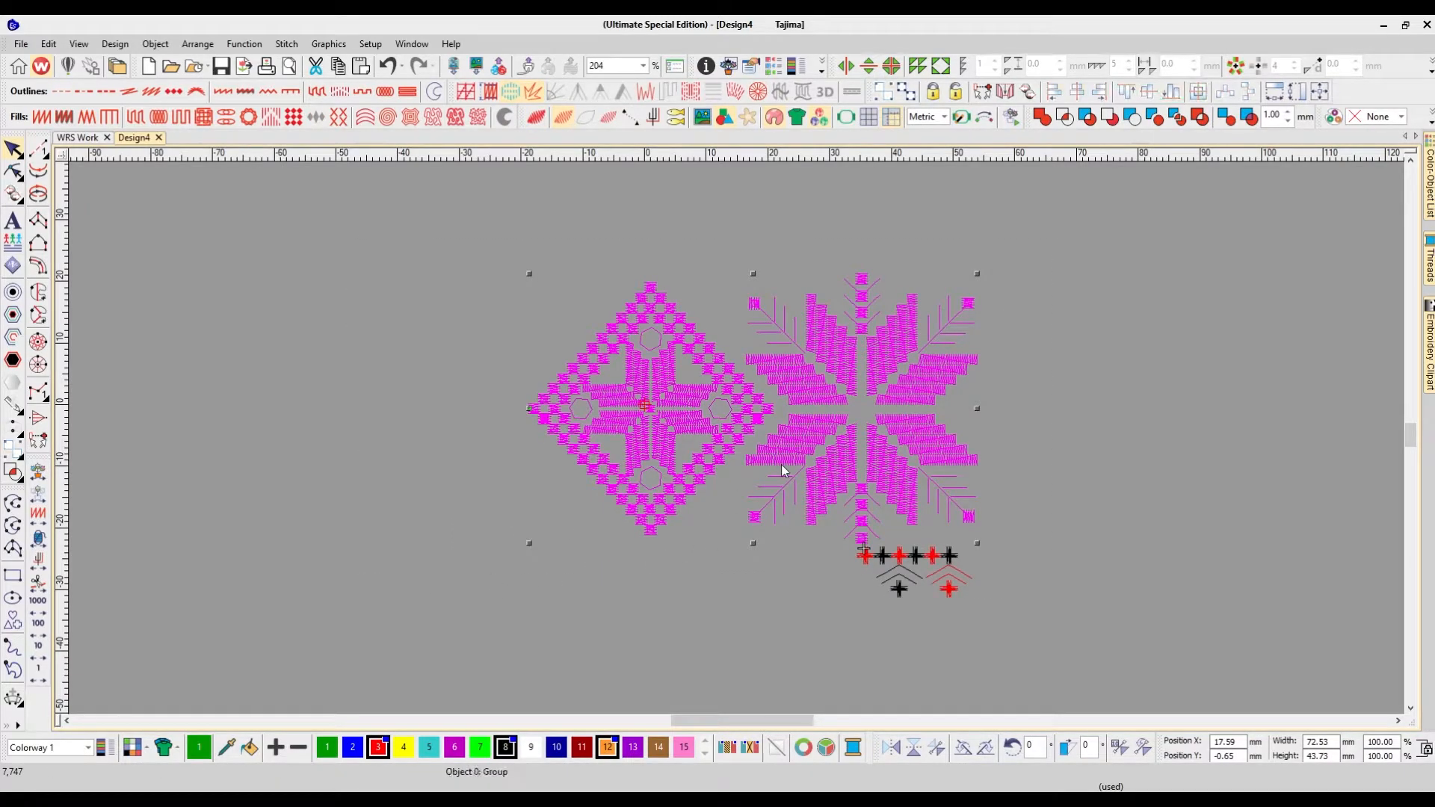
{"action": "left_click", "coordinate": [1156, 445]}
Step: Copy the diamond-and-star group to its left so the shapes interlock, and duplicate it four more times at the same spacing
{"action": "left_click", "coordinate": [803, 380]}
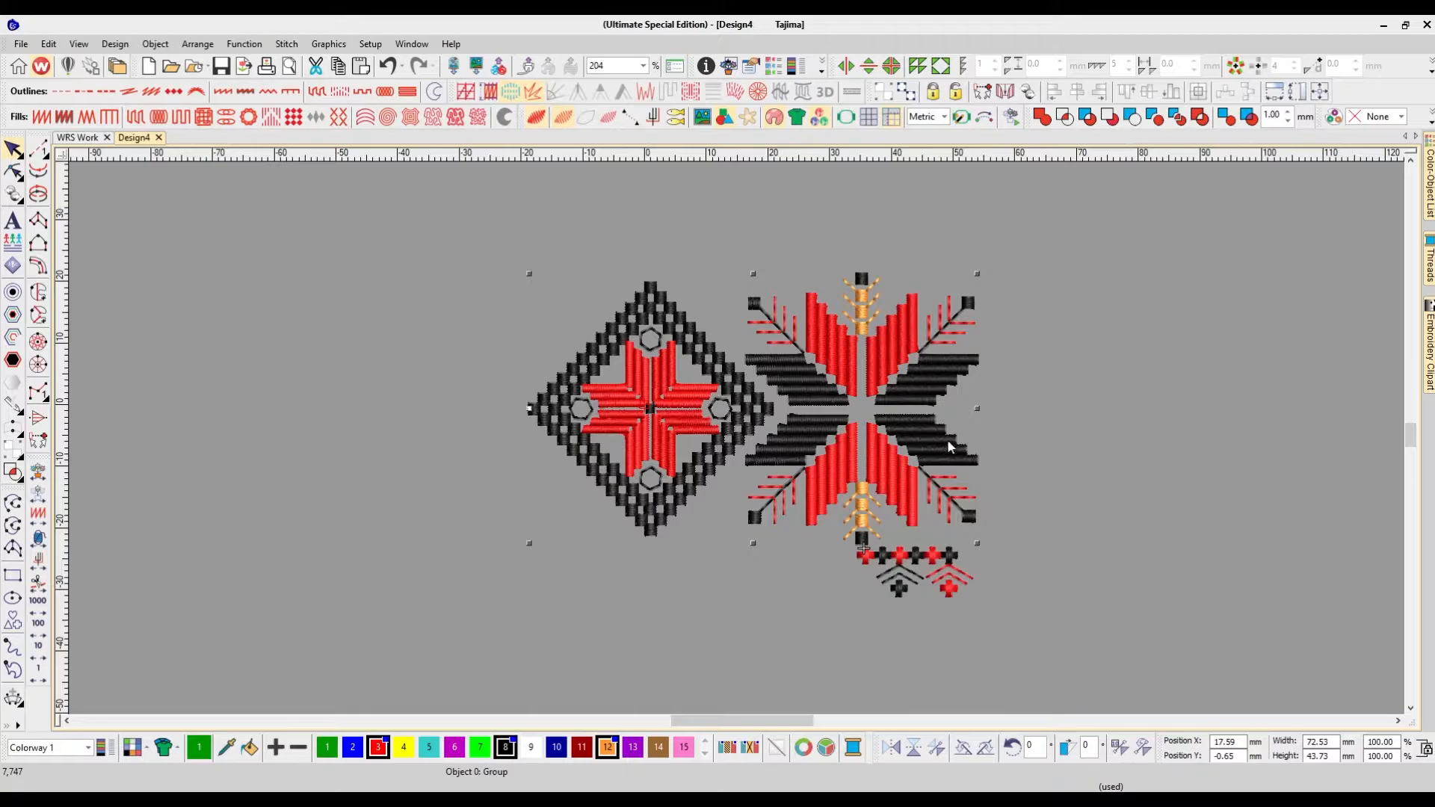
{"action": "scroll", "coordinate": [909, 440], "scroll_direction": "left", "scroll_amount": 2}
{"action": "left_click_drag", "start_coordinate": [898, 395], "coordinate": [476, 390]}
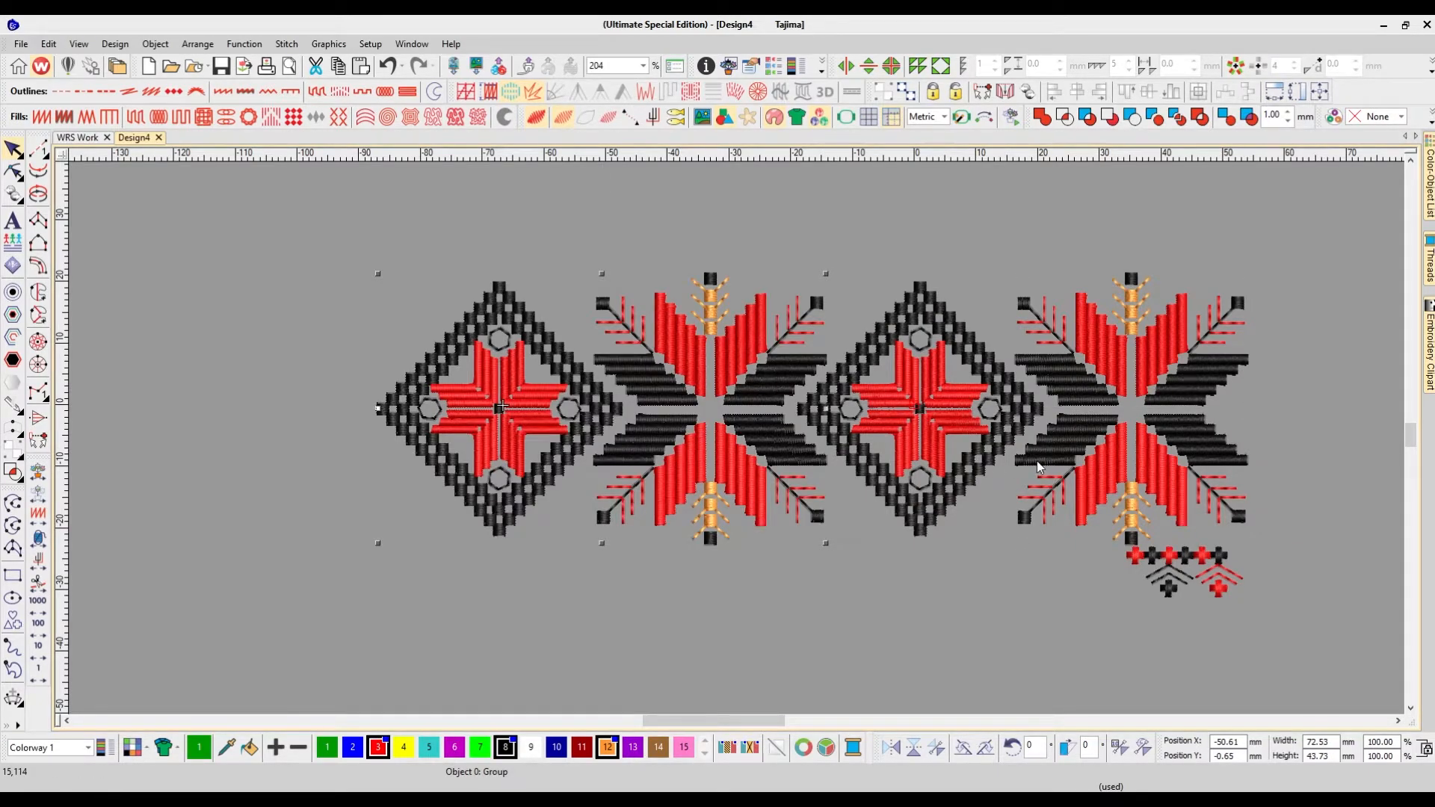
{"action": "key", "text": "shift+z"}
{"action": "key", "text": "ctrl+d"}
{"action": "key", "text": "ctrl+d"}
{"action": "key", "text": "ctrl+d"}
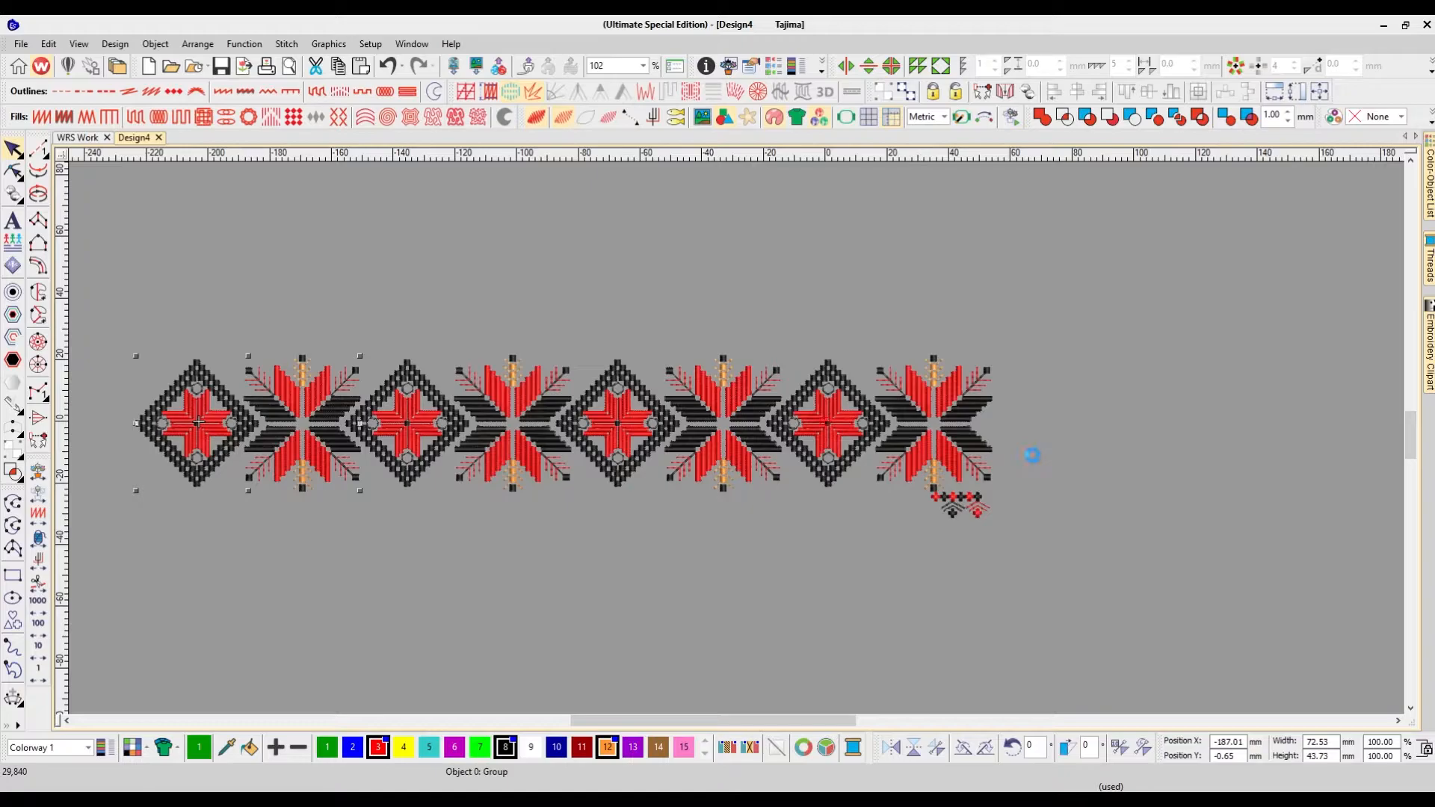
{"action": "key", "text": "ctrl+d"}
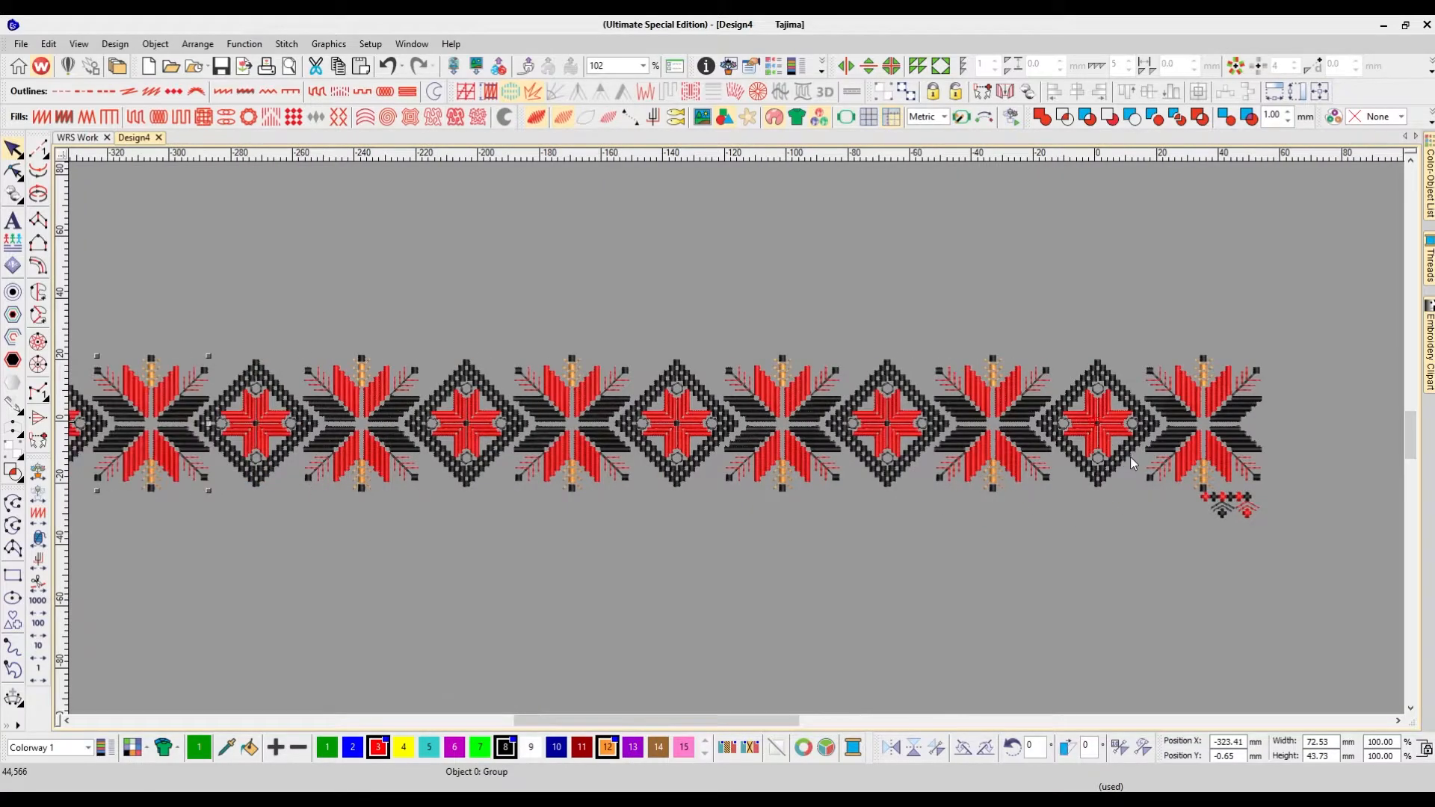
Step: Group the lower border's crosses and chevrons and shift the group slightly right beneath the rightmost star
{"action": "scroll", "coordinate": [1123, 471], "scroll_direction": "right", "scroll_amount": 2}
{"action": "left_click", "coordinate": [1212, 523]}
{"action": "key", "text": "z"}
{"action": "scroll", "coordinate": [1016, 512], "scroll_direction": "up", "scroll_amount": 6}
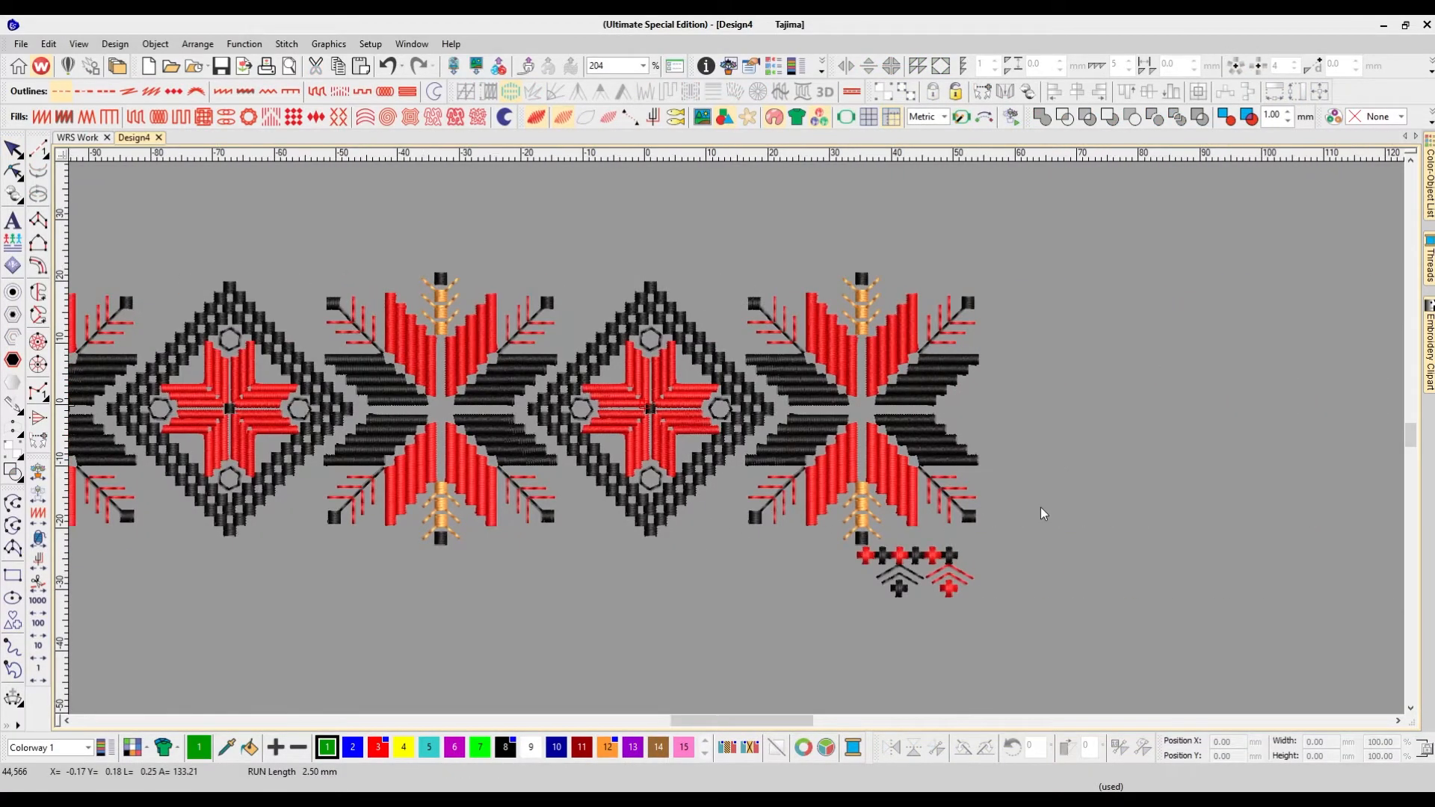
{"action": "left_click", "coordinate": [1050, 473]}
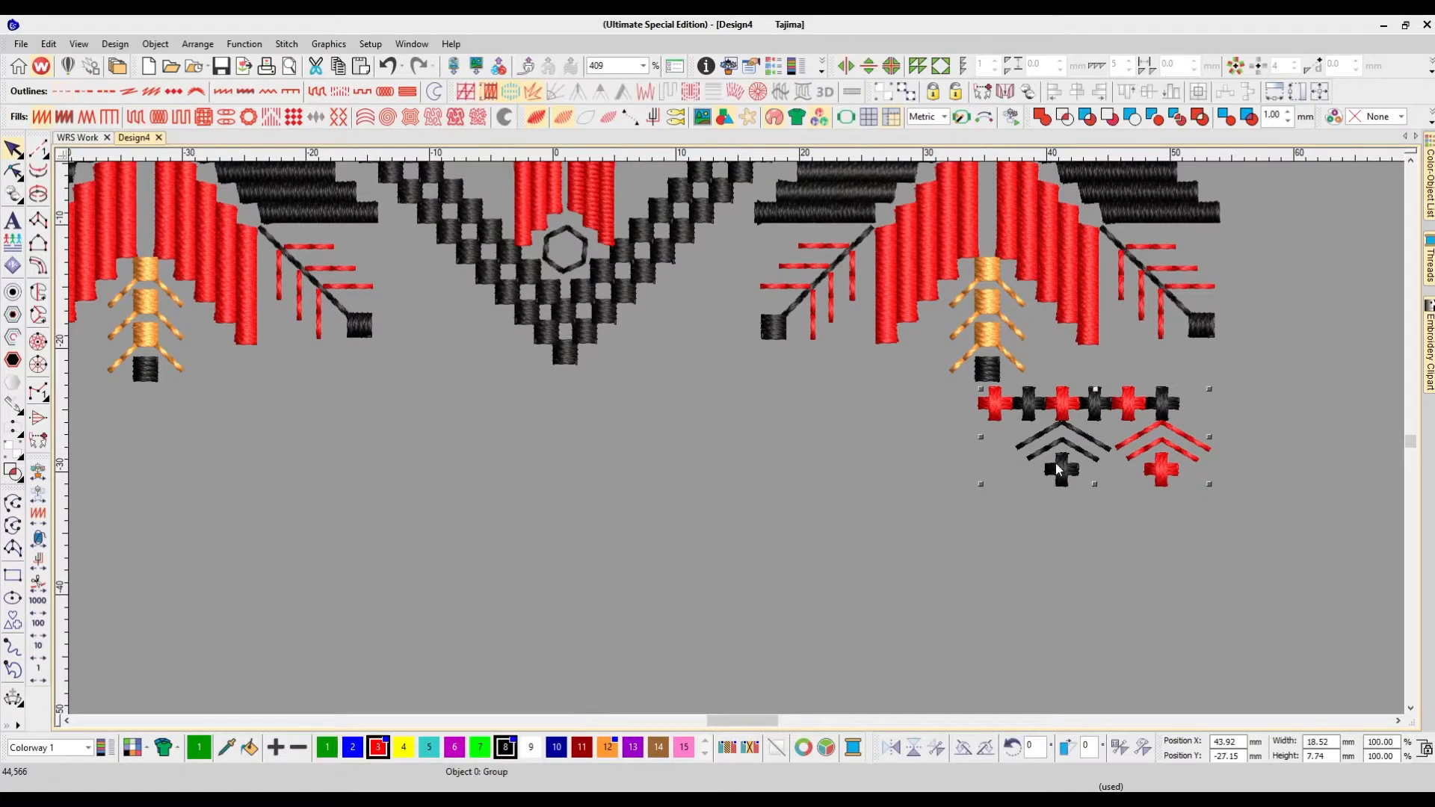
{"action": "left_click_drag", "start_coordinate": [1066, 416], "coordinate": [1096, 417]}
Step: Copy the border group to its left so the crosses join, and repeat it at that spacing beneath the whole band
{"action": "left_click_drag", "start_coordinate": [911, 405], "coordinate": [870, 408]}
{"action": "key", "text": "shift+z"}
{"action": "key", "text": "shift+z"}
{"action": "scroll", "coordinate": [1011, 471], "scroll_direction": "left", "scroll_amount": 3}
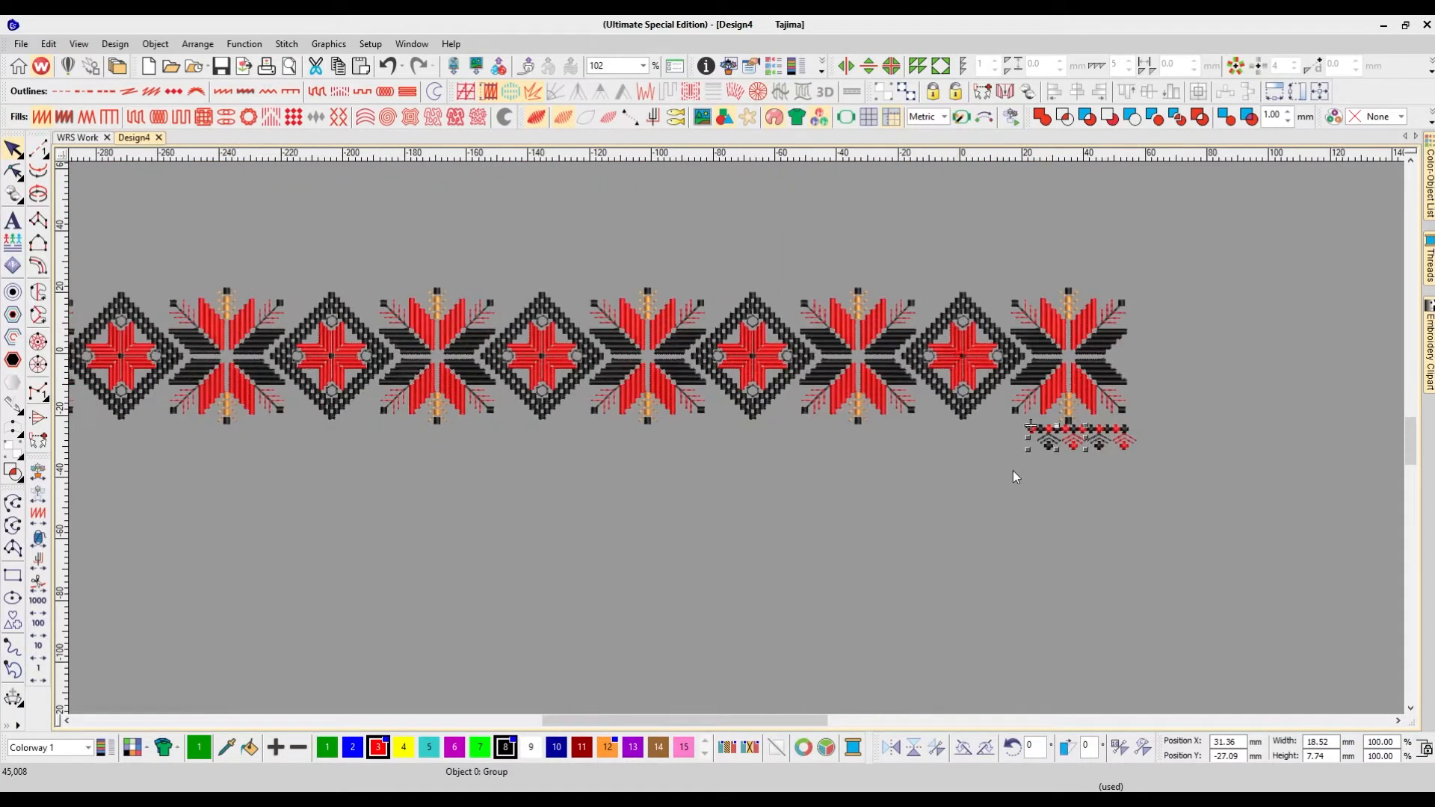
{"action": "key", "text": "ctrl+d"}
{"action": "key", "text": "ctrl+d"}
{"action": "key", "text": "ctrl+d"}
{"action": "key", "text": "ctrl+d"}
{"action": "key", "text": "ctrl+d"}
{"action": "key", "text": "ctrl+d"}
{"action": "key", "text": "ctrl+d"}
{"action": "key", "text": "ctrl+d"}
{"action": "key", "text": "ctrl+d"}
{"action": "key", "text": "ctrl+d"}
{"action": "key", "text": "ctrl+d"}
{"action": "key", "text": "ctrl+d"}
{"action": "key", "text": "ctrl+d"}
{"action": "key", "text": "ctrl+d"}
{"action": "key", "text": "ctrl+d"}
{"action": "key", "text": "ctrl+d"}
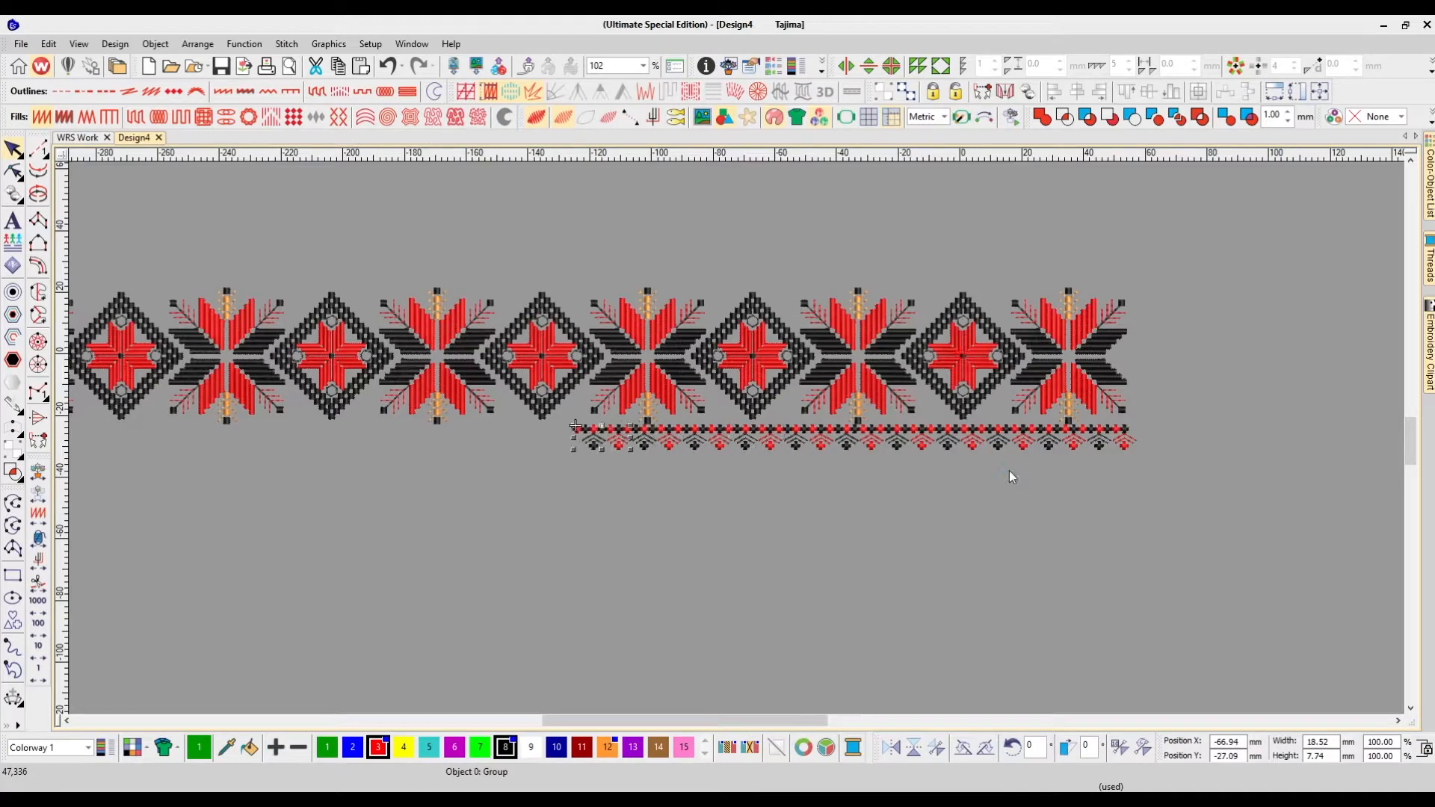
{"action": "key", "text": "ctrl+d"}
{"action": "key", "text": "ctrl+d"}
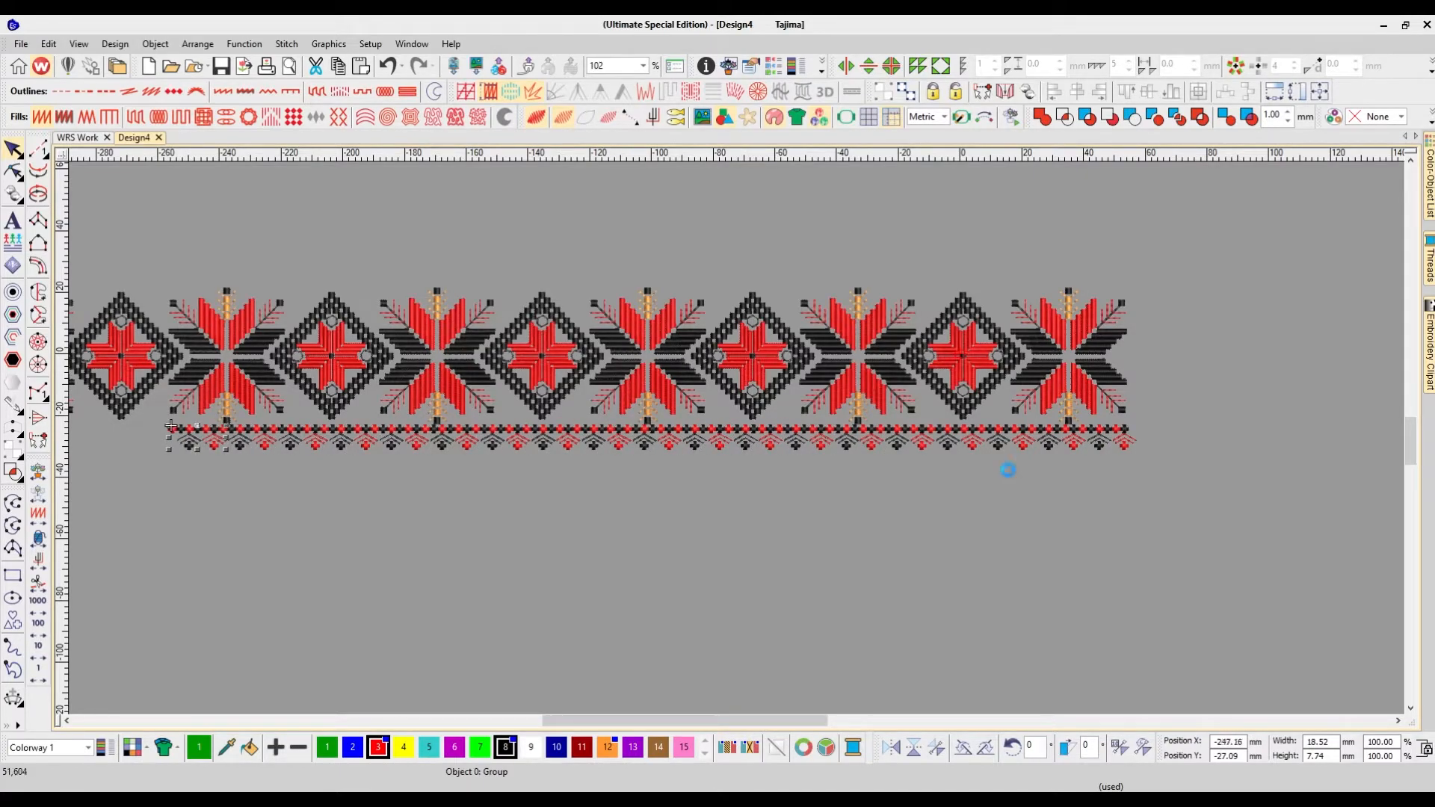
{"action": "scroll", "coordinate": [1013, 472], "scroll_direction": "left", "scroll_amount": 2}
{"action": "key", "text": "ctrl+d"}
{"action": "key", "text": "ctrl+d"}
{"action": "key", "text": "ctrl+d"}
{"action": "key", "text": "ctrl+d"}
{"action": "scroll", "coordinate": [1018, 473], "scroll_direction": "left", "scroll_amount": 4}
{"action": "key", "text": "ctrl+d"}
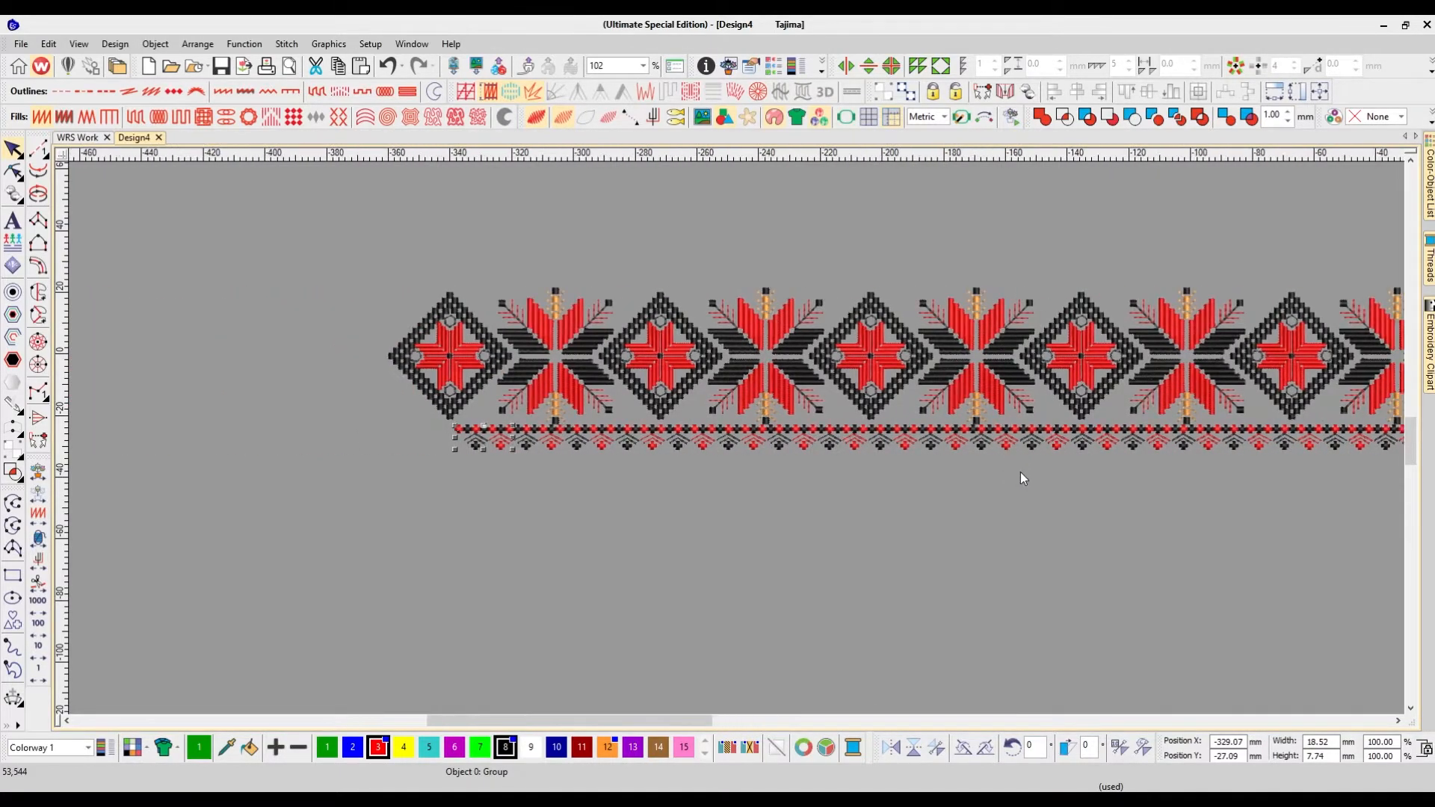
{"action": "key", "text": "shift+z"}
{"action": "scroll", "coordinate": [1039, 486], "scroll_direction": "right", "scroll_amount": 1}
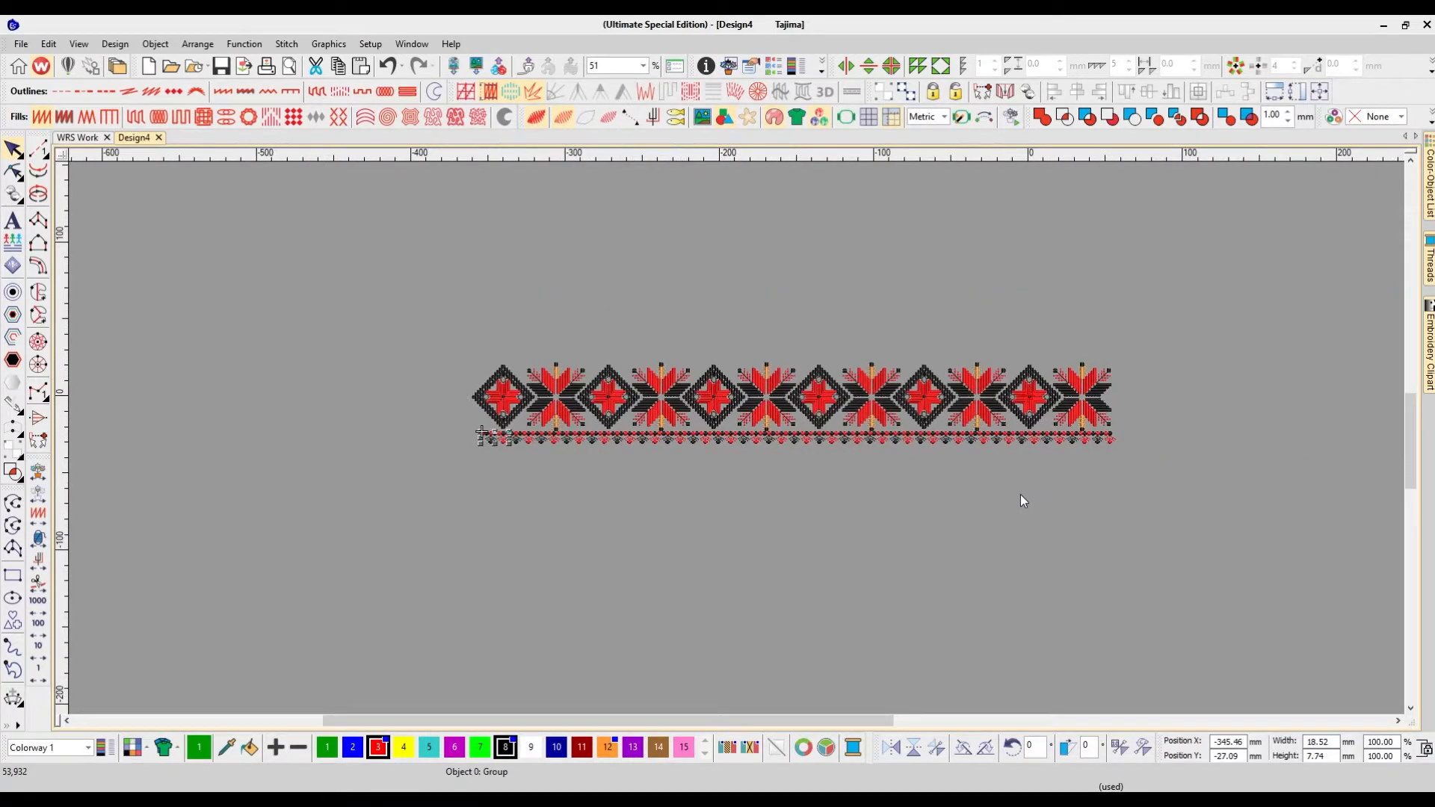
Step: Group all the lower border repeats and copy the group above the diamond-and-star band
{"action": "left_click", "coordinate": [1021, 495]}
{"action": "left_click_drag", "start_coordinate": [438, 497], "coordinate": [437, 496]}
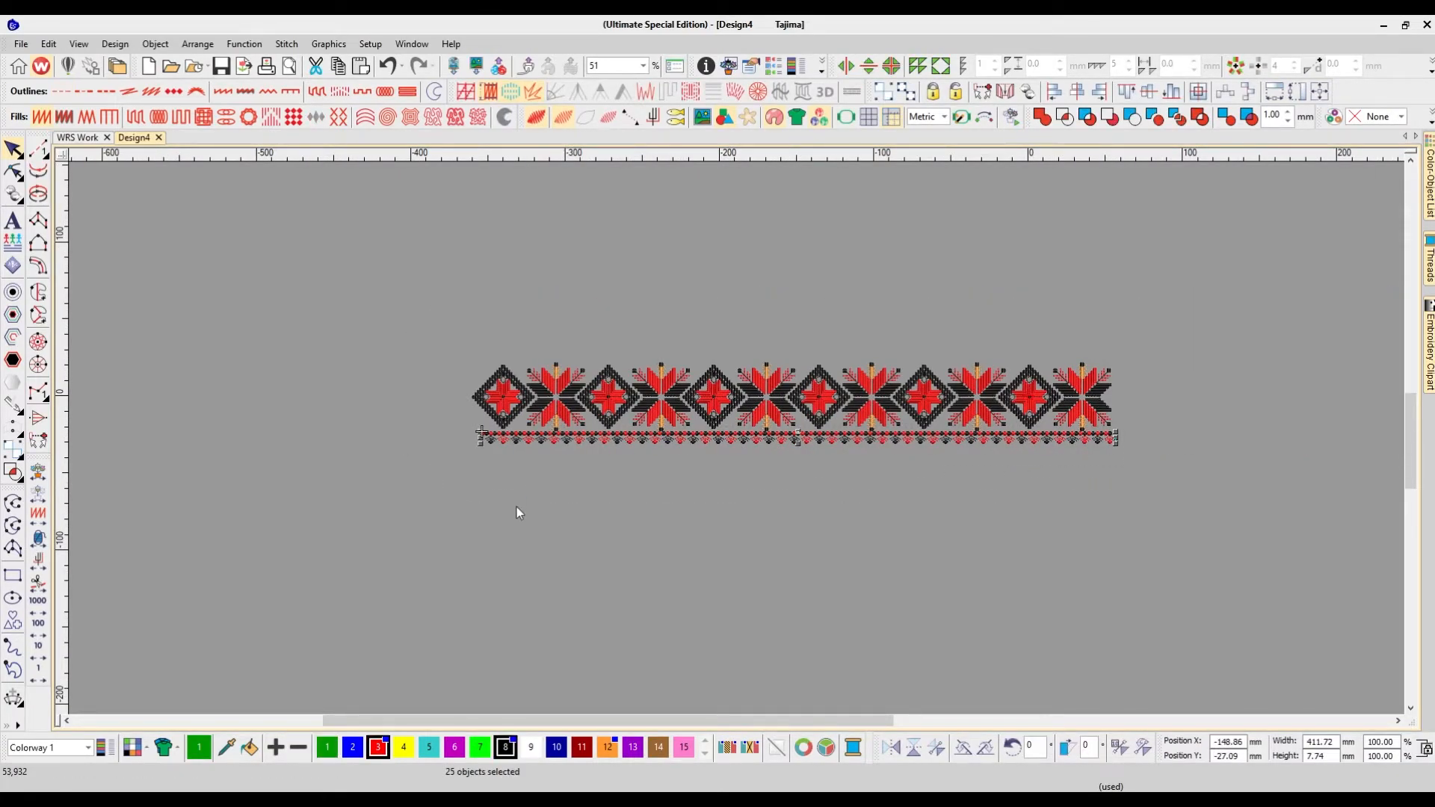
{"action": "key", "text": "ctrl+g"}
{"action": "left_click_drag", "start_coordinate": [817, 441], "coordinate": [813, 357]}
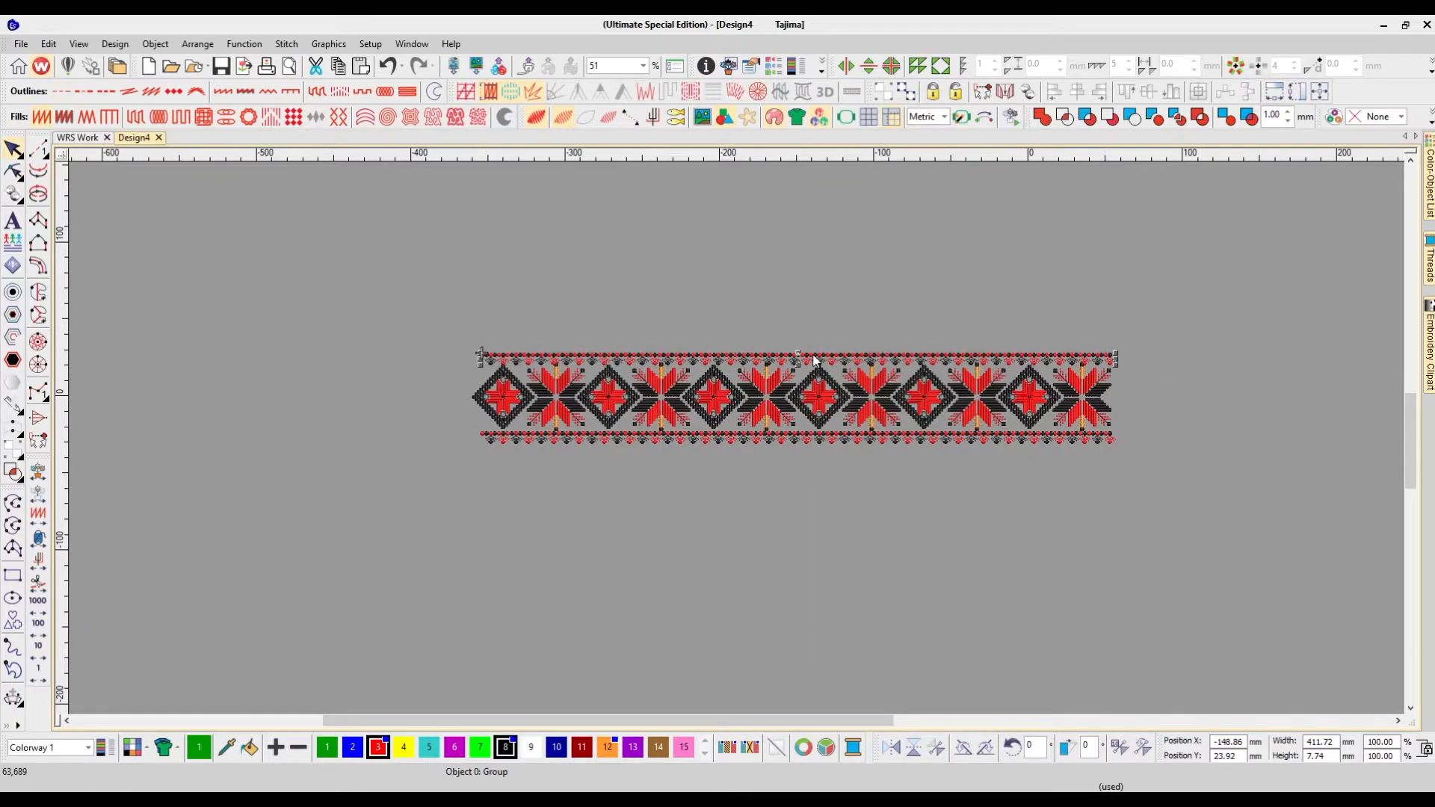
Step: Flip the upper border vertically and nudge it up to position Y 26.48 mm
{"action": "scroll", "coordinate": [817, 362], "scroll_direction": "up", "scroll_amount": 2}
{"action": "left_click_drag", "start_coordinate": [780, 477], "coordinate": [595, 387]}
{"action": "left_click_drag", "start_coordinate": [877, 228], "coordinate": [967, 409]}
{"action": "key", "text": "Up"}
{"action": "key", "text": "Up"}
{"action": "key", "text": "Up"}
{"action": "key", "text": "Up"}
{"action": "key", "text": "Up"}
{"action": "key", "text": "Up"}
{"action": "key", "text": "Up"}
{"action": "key", "text": "Up"}
{"action": "key", "text": "Up"}
{"action": "key", "text": "Up"}
{"action": "key", "text": "Up"}
{"action": "key", "text": "Up"}
{"action": "key", "text": "Up"}
{"action": "key", "text": "Up"}
{"action": "key", "text": "Up"}
{"action": "key", "text": "Up"}
{"action": "key", "text": "Up"}
{"action": "key", "text": "Up"}
{"action": "key", "text": "Up"}
{"action": "key", "text": "Up"}
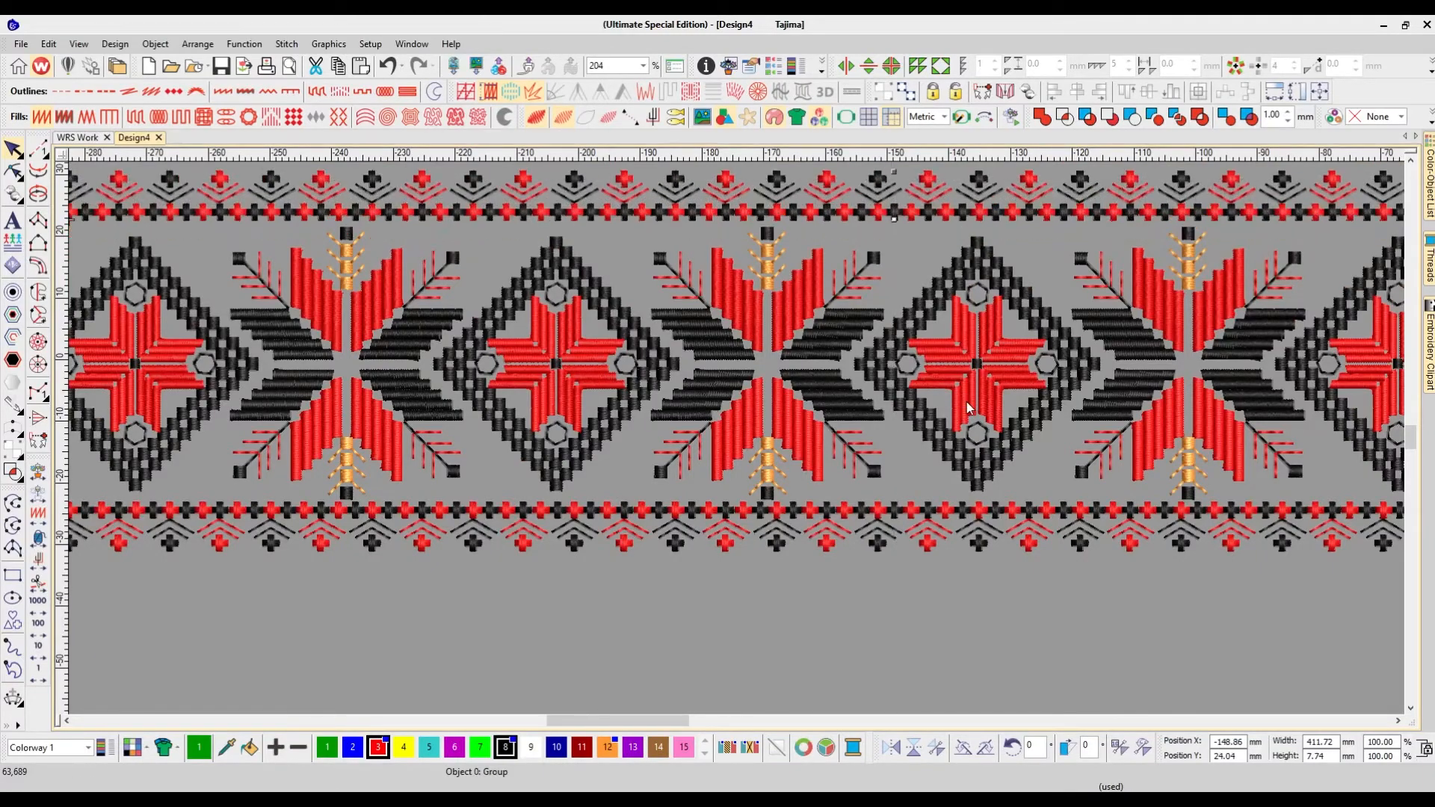
{"action": "scroll", "coordinate": [967, 401], "scroll_direction": "down", "scroll_amount": 1}
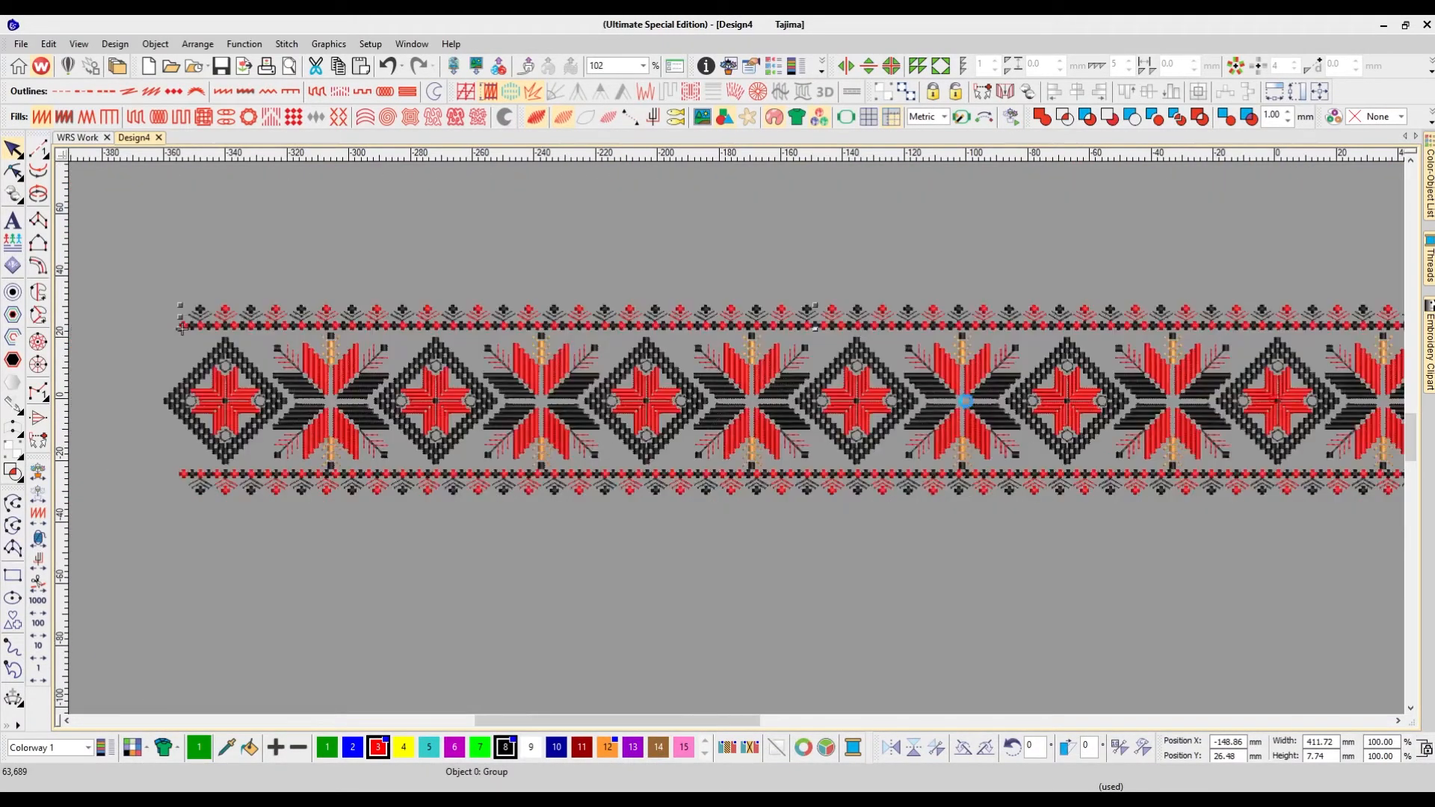
Step: Show the source bitmap and move it above the embroidered band for comparison
{"action": "left_click_drag", "start_coordinate": [1138, 449], "coordinate": [868, 449]}
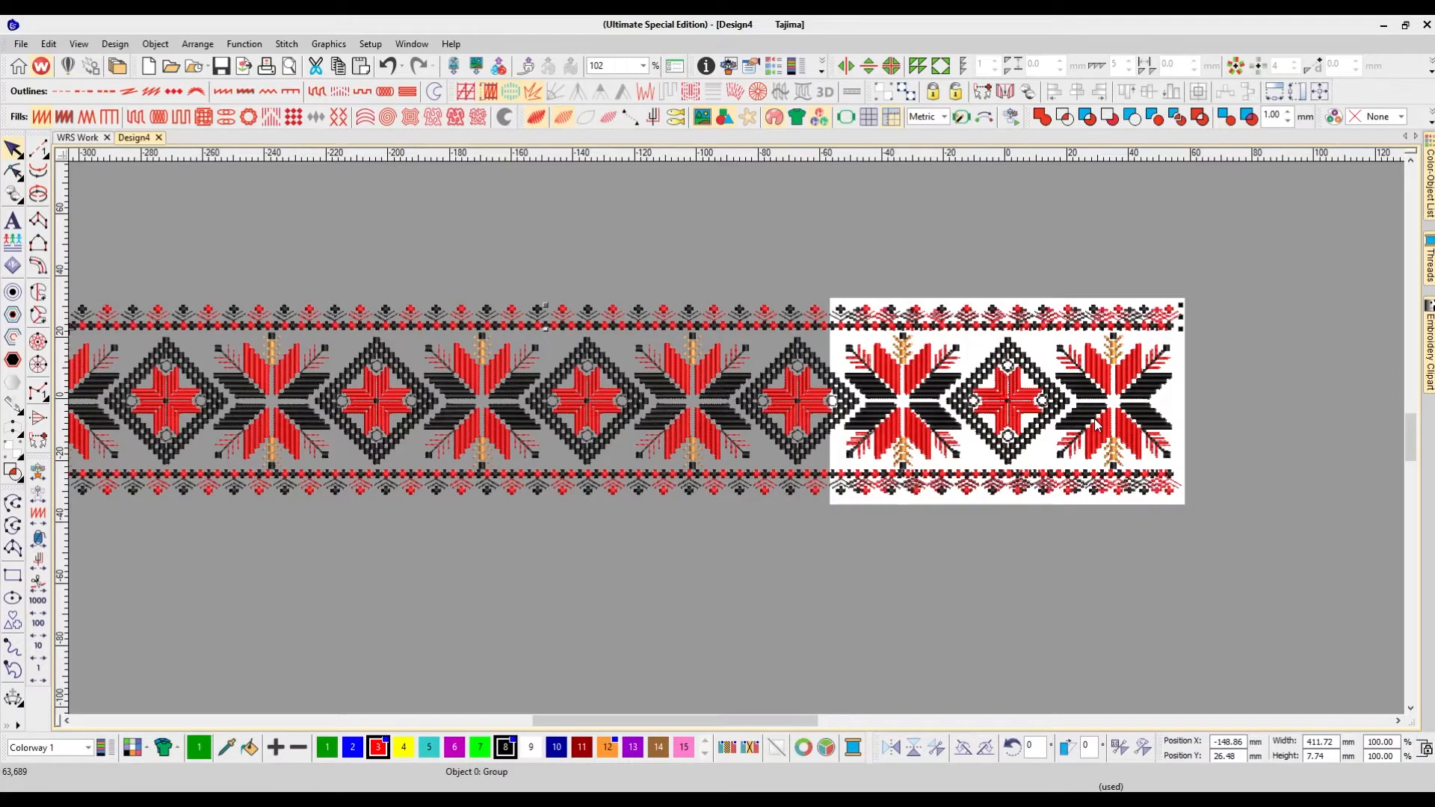
{"action": "scroll", "coordinate": [1199, 423], "scroll_direction": "up", "scroll_amount": 1}
{"action": "left_click", "coordinate": [1187, 487]}
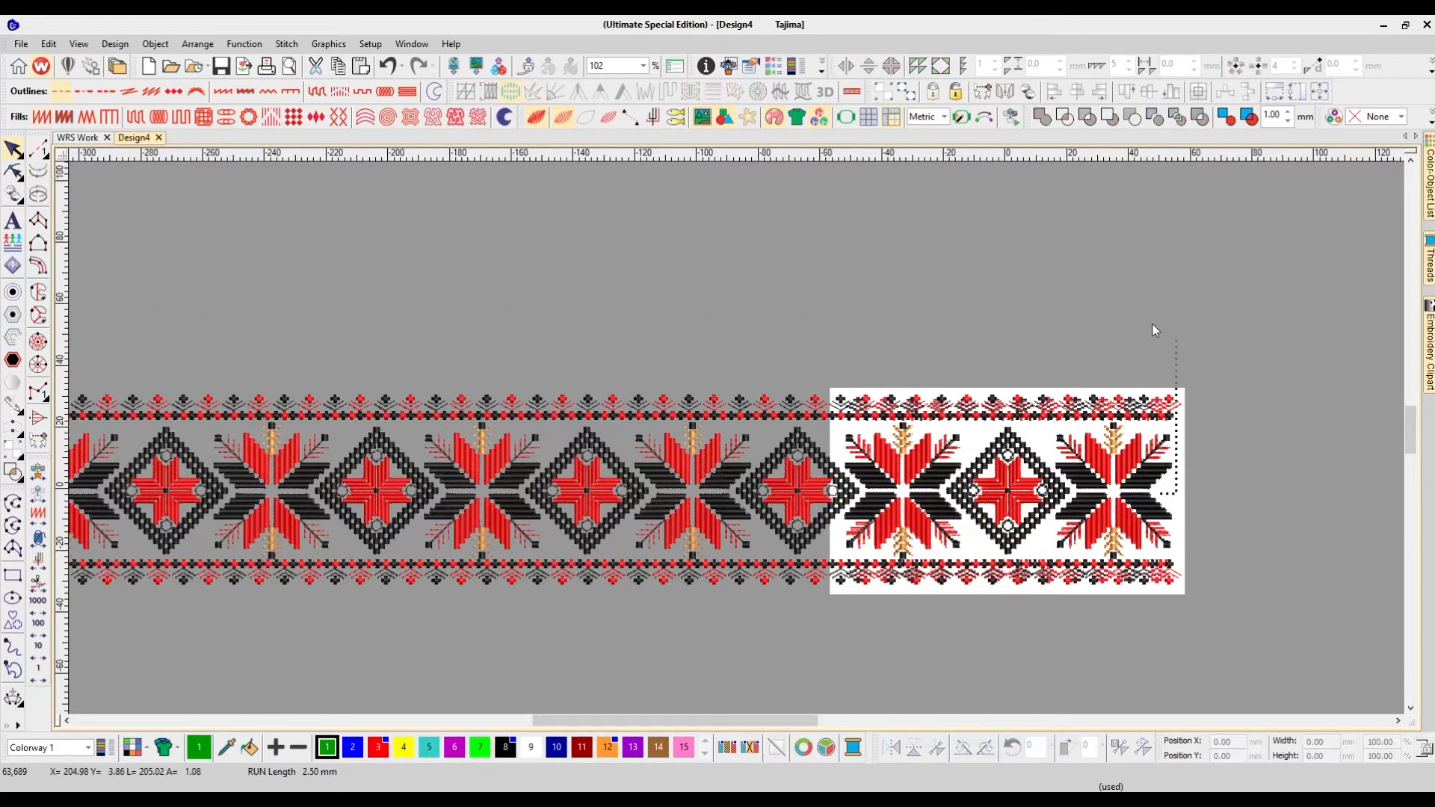
{"action": "left_click_drag", "start_coordinate": [1188, 503], "coordinate": [1132, 277]}
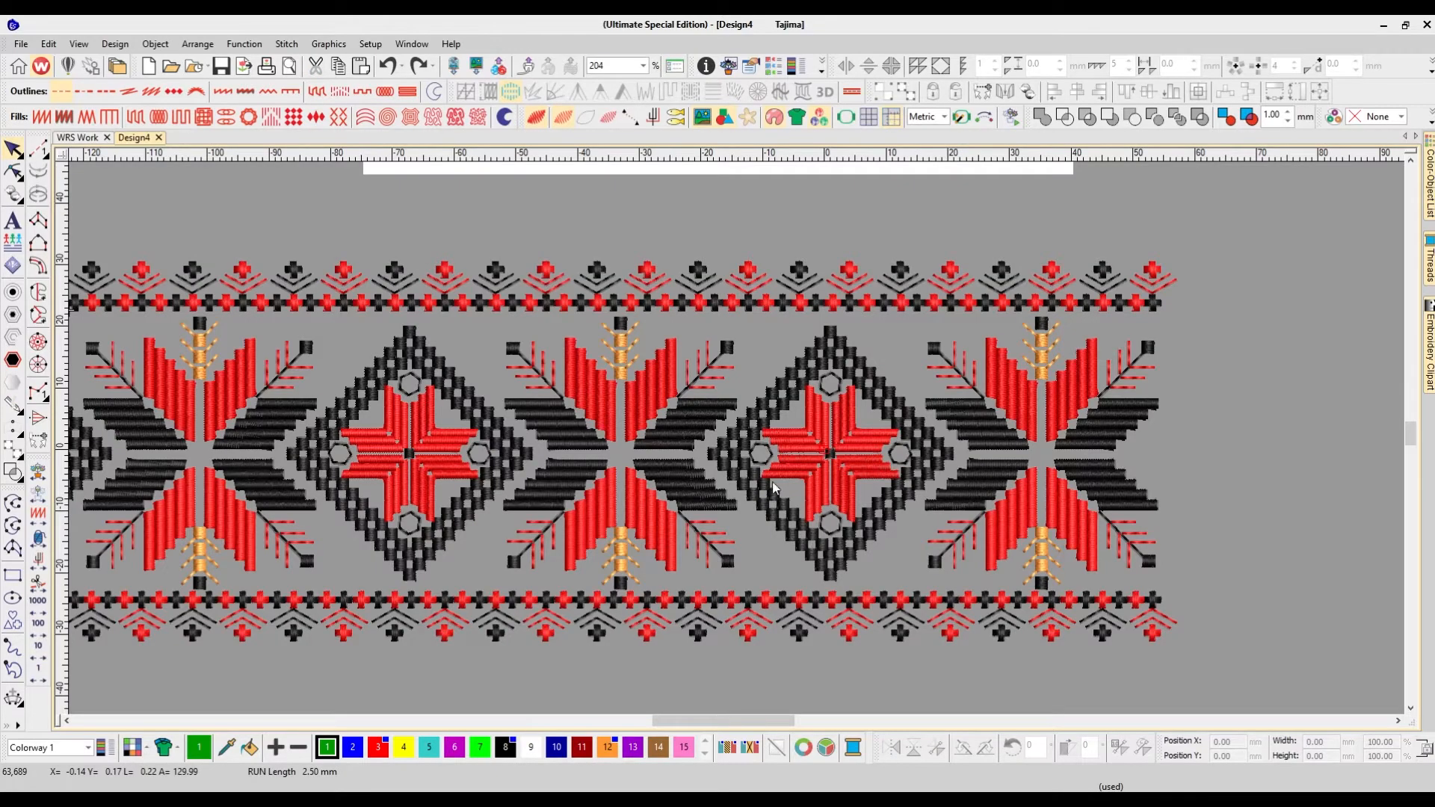
{"action": "scroll", "coordinate": [800, 456], "scroll_direction": "down", "scroll_amount": 1}
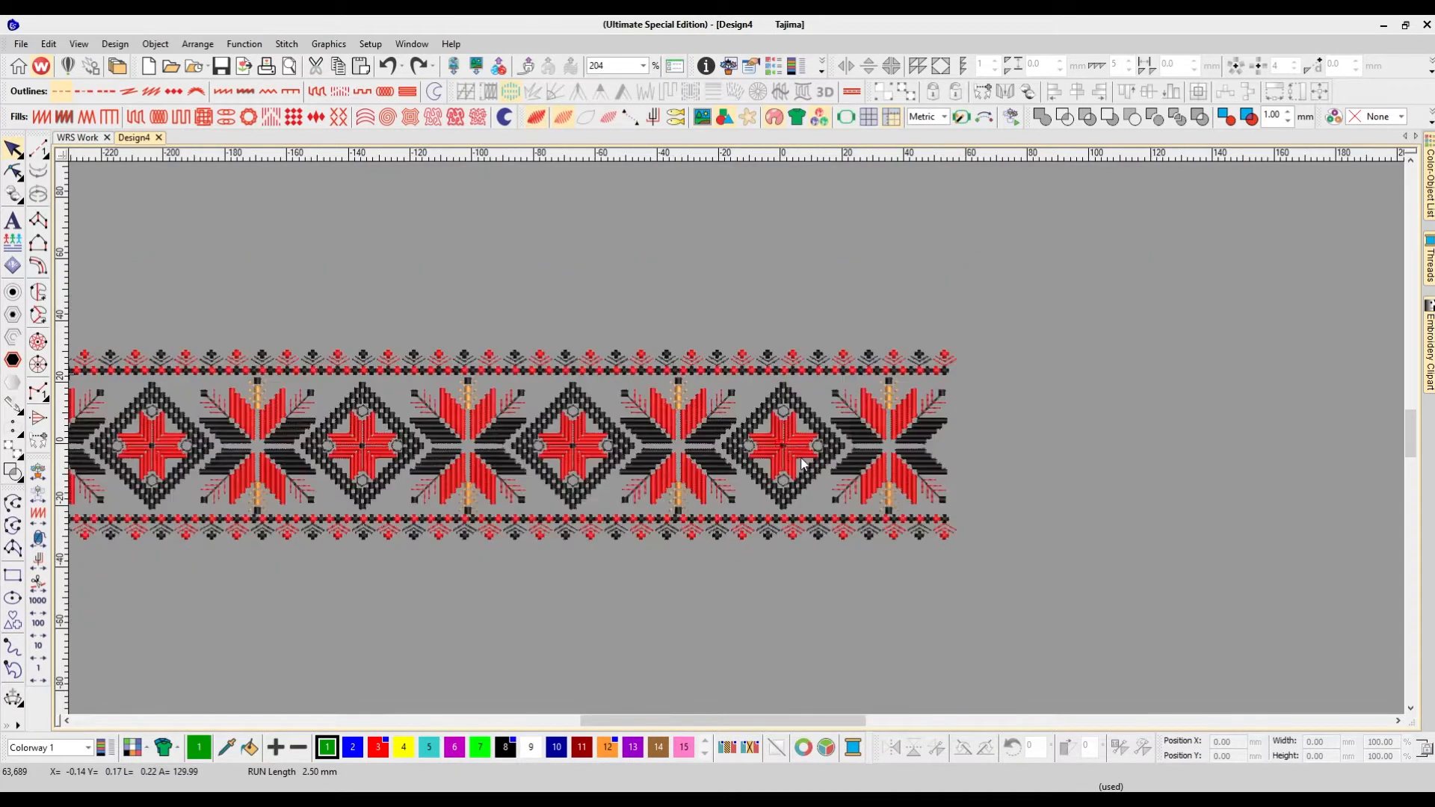
{"action": "scroll", "coordinate": [768, 280], "scroll_direction": "up", "scroll_amount": 1}
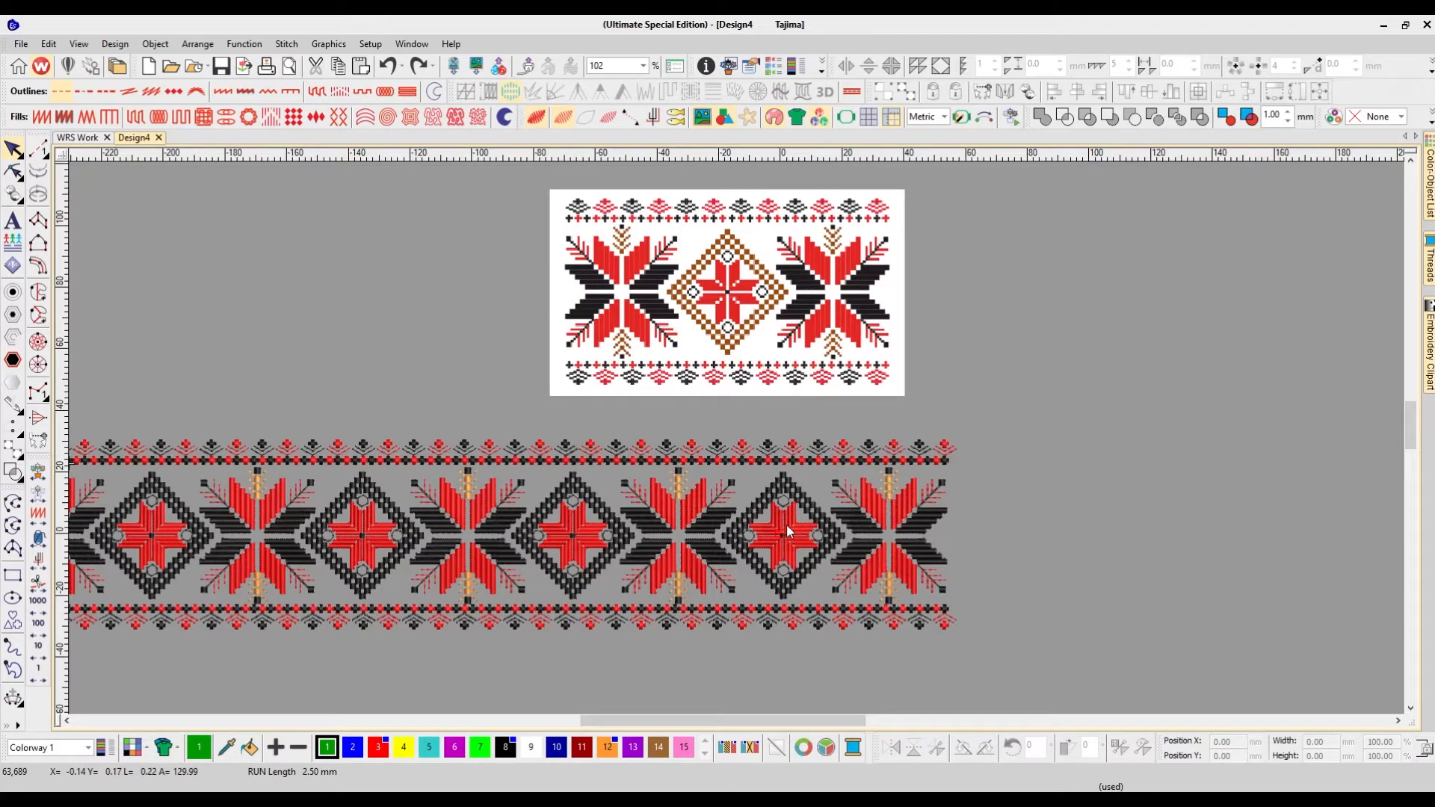
Step: Limit the colour view to Black so only the black stitching of the band is displayed
{"action": "scroll", "coordinate": [858, 538], "scroll_direction": "up", "scroll_amount": 1}
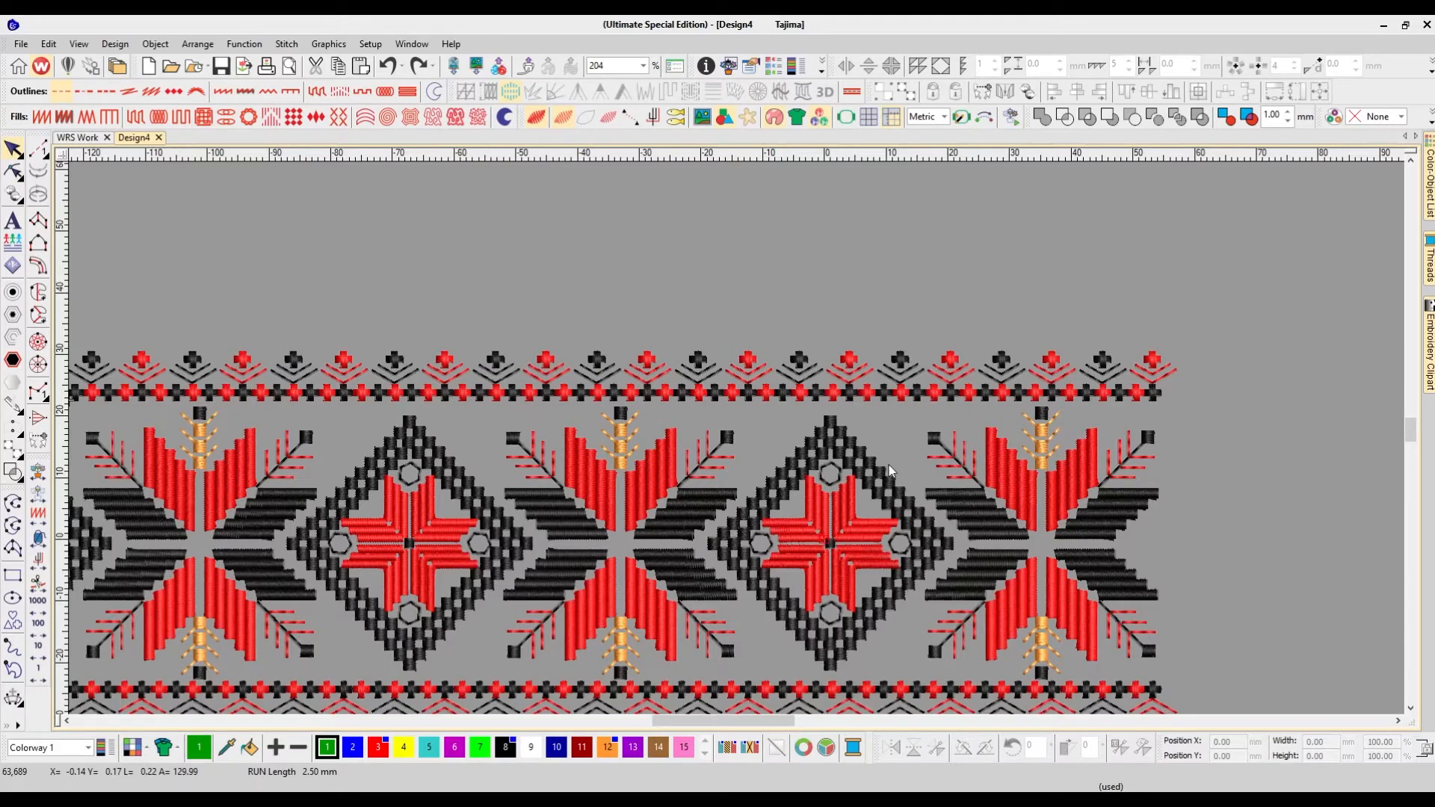
{"action": "key", "text": "alt+d"}
{"action": "left_click", "coordinate": [537, 329]}
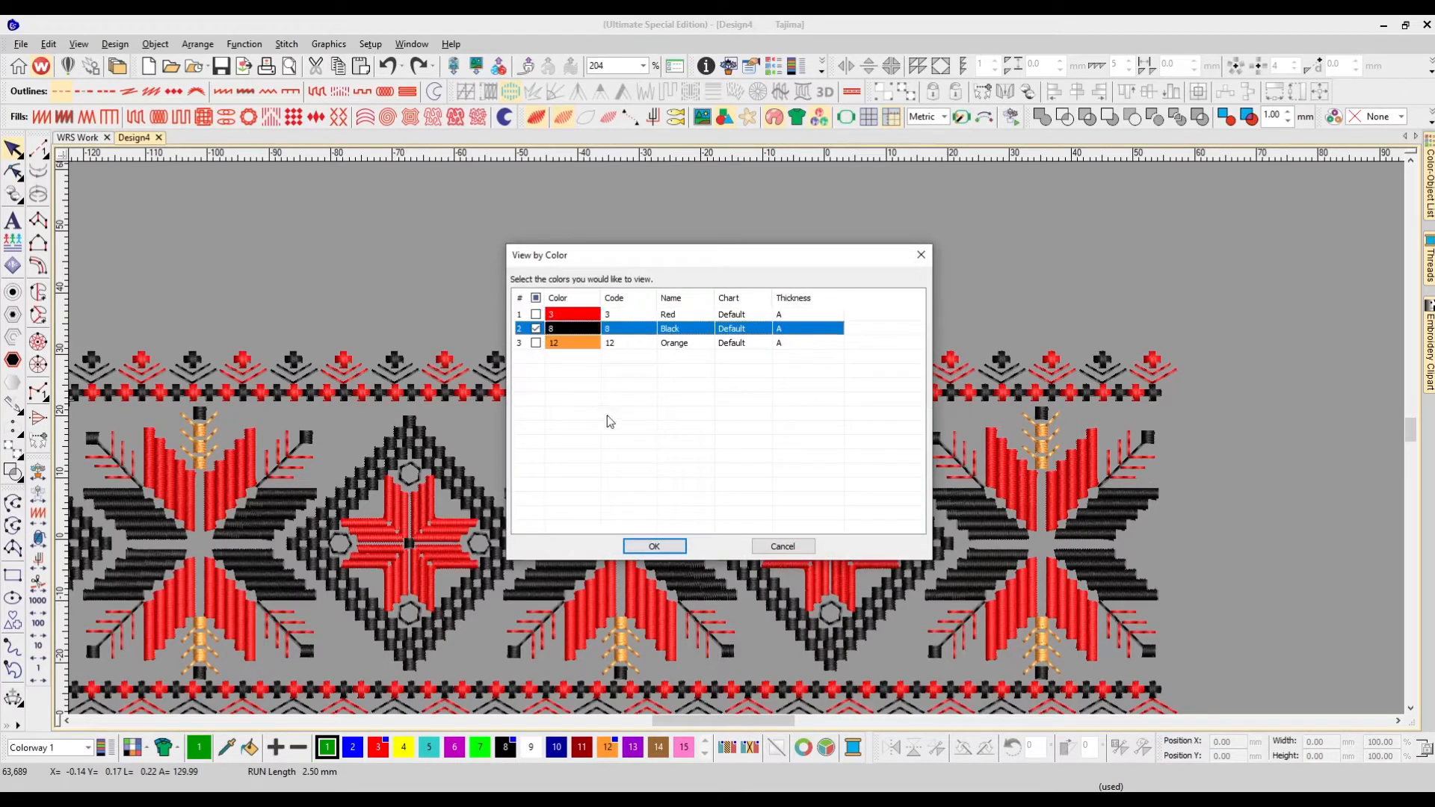
{"action": "left_click", "coordinate": [654, 546]}
Step: Select all the checkered frame pieces of the rightmost diamond, including its side corner blocks, and group them
{"action": "left_click", "coordinate": [785, 533]}
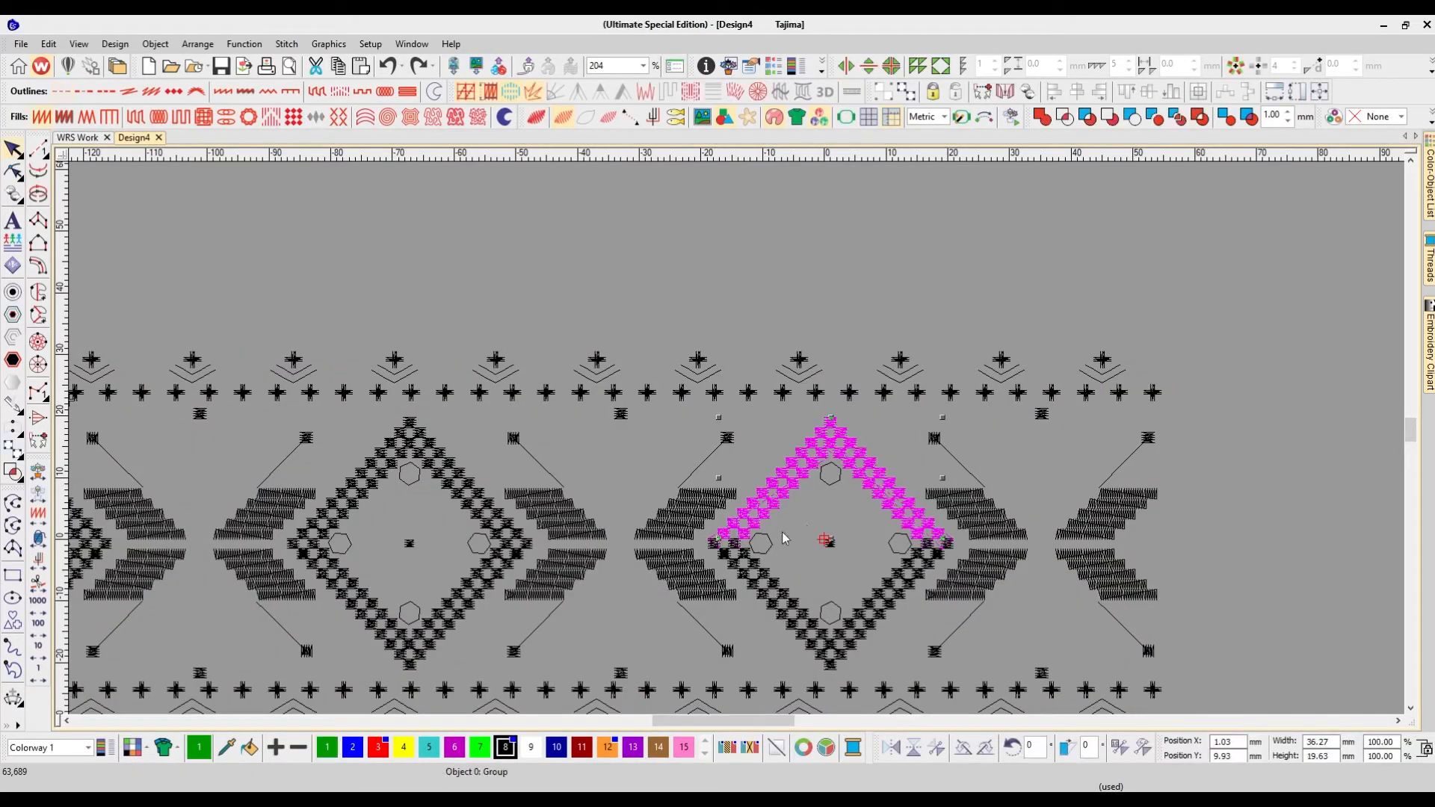
{"action": "left_click", "coordinate": [745, 566], "text": "ctrl"}
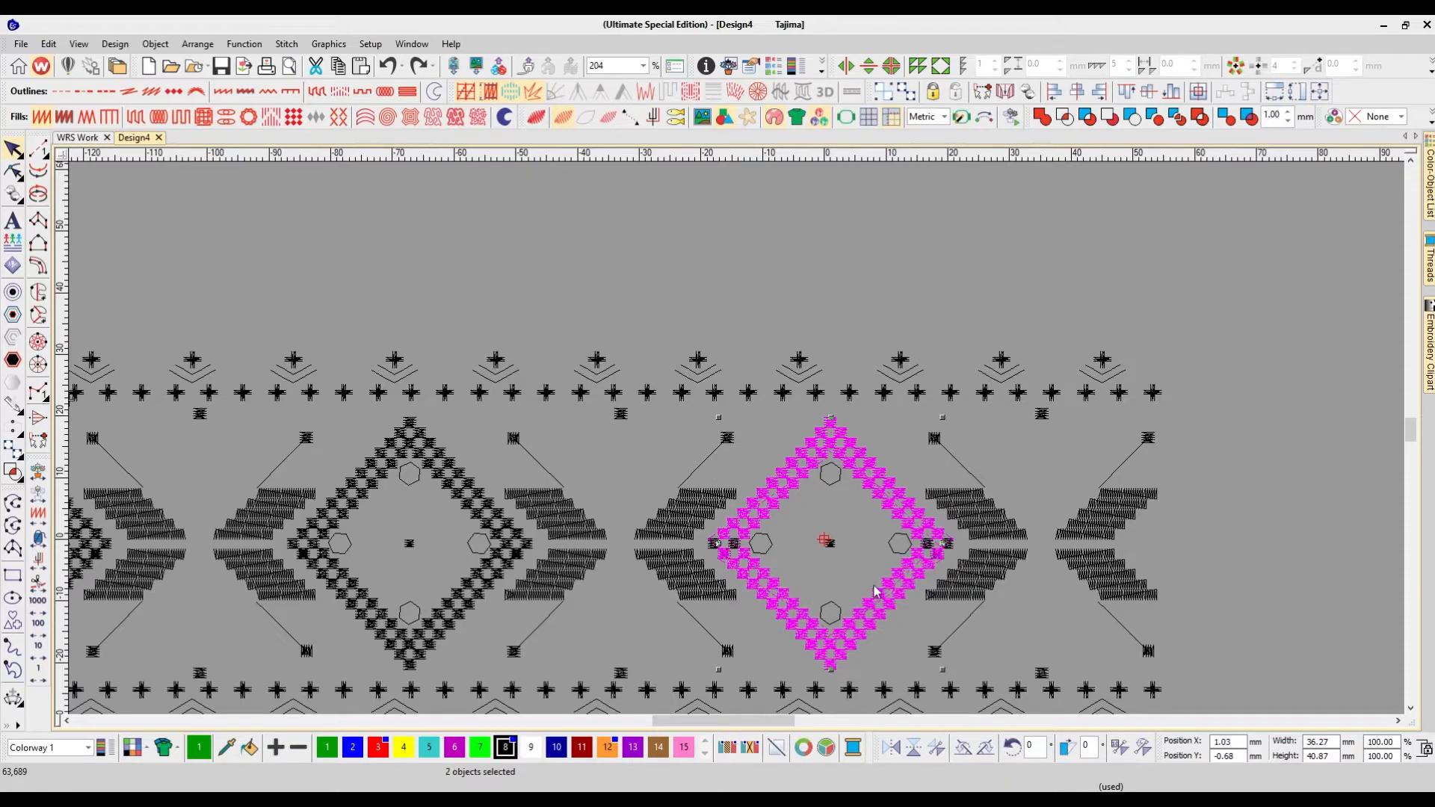
{"action": "left_click", "coordinate": [935, 555]}
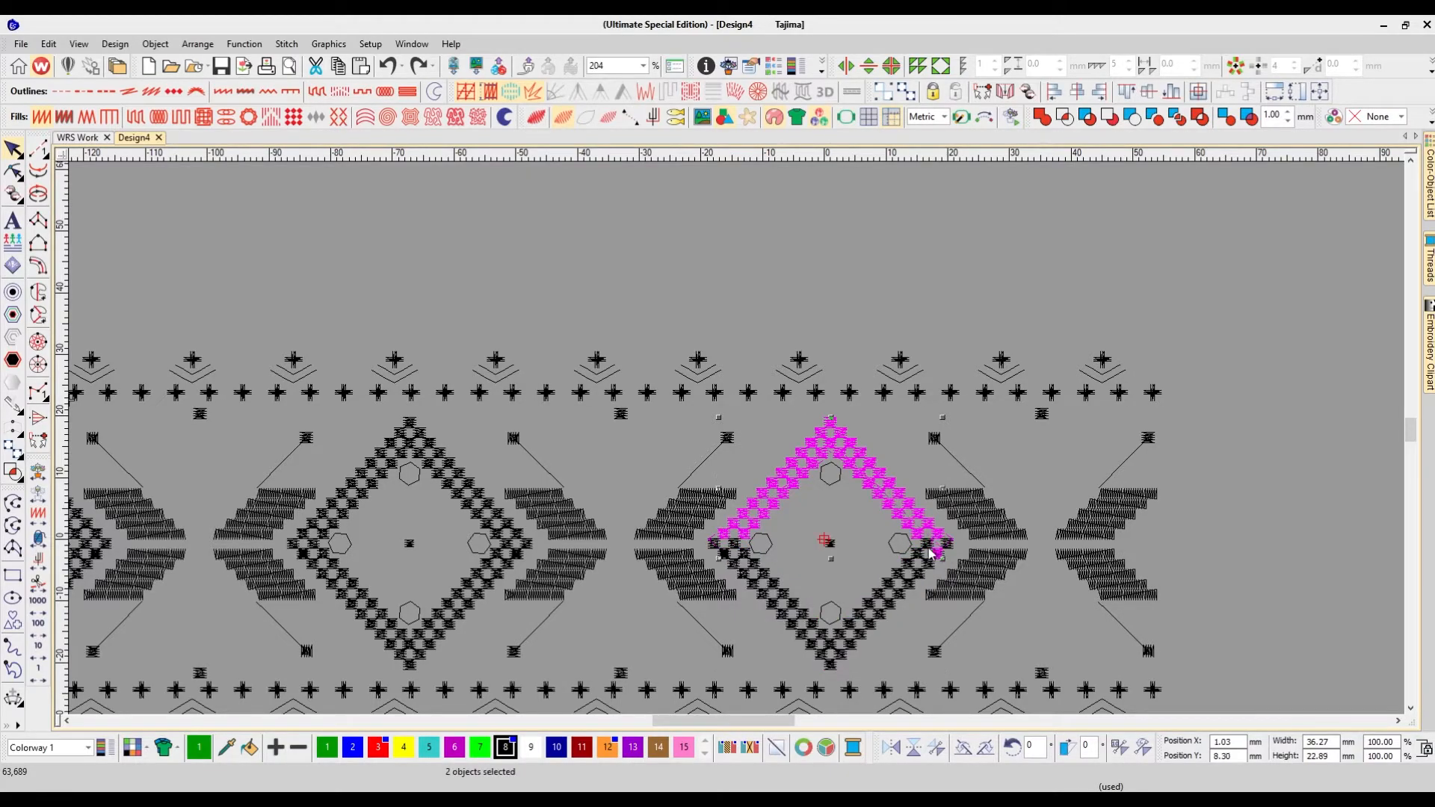
{"action": "left_click", "coordinate": [927, 545], "text": "ctrl"}
{"action": "left_click", "coordinate": [948, 546], "text": "ctrl"}
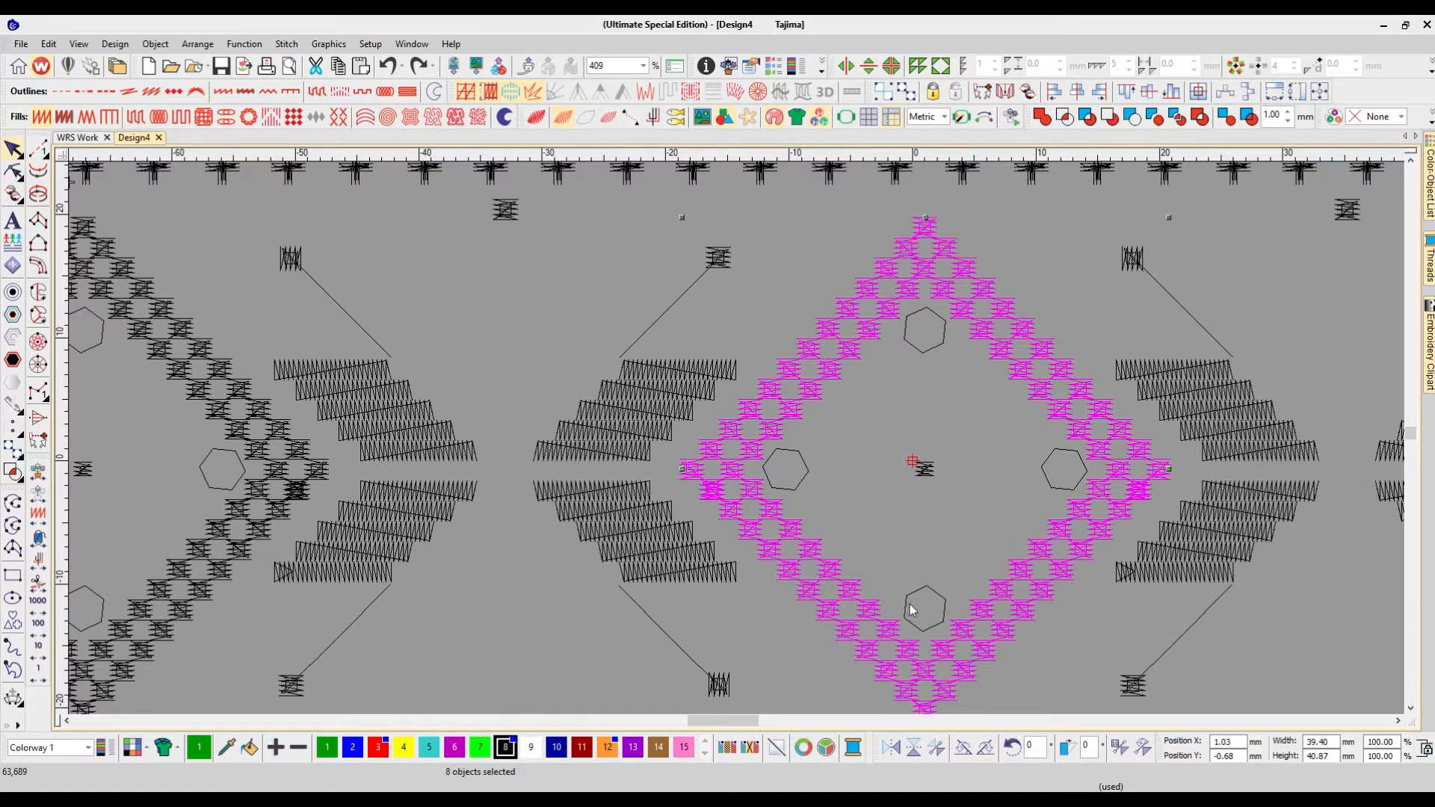
{"action": "key", "text": "ctrl+g"}
Step: Recolour the grouped diamond frame to Orange, colour 12, and show all colours again in TrueView
{"action": "left_click", "coordinate": [607, 749]}
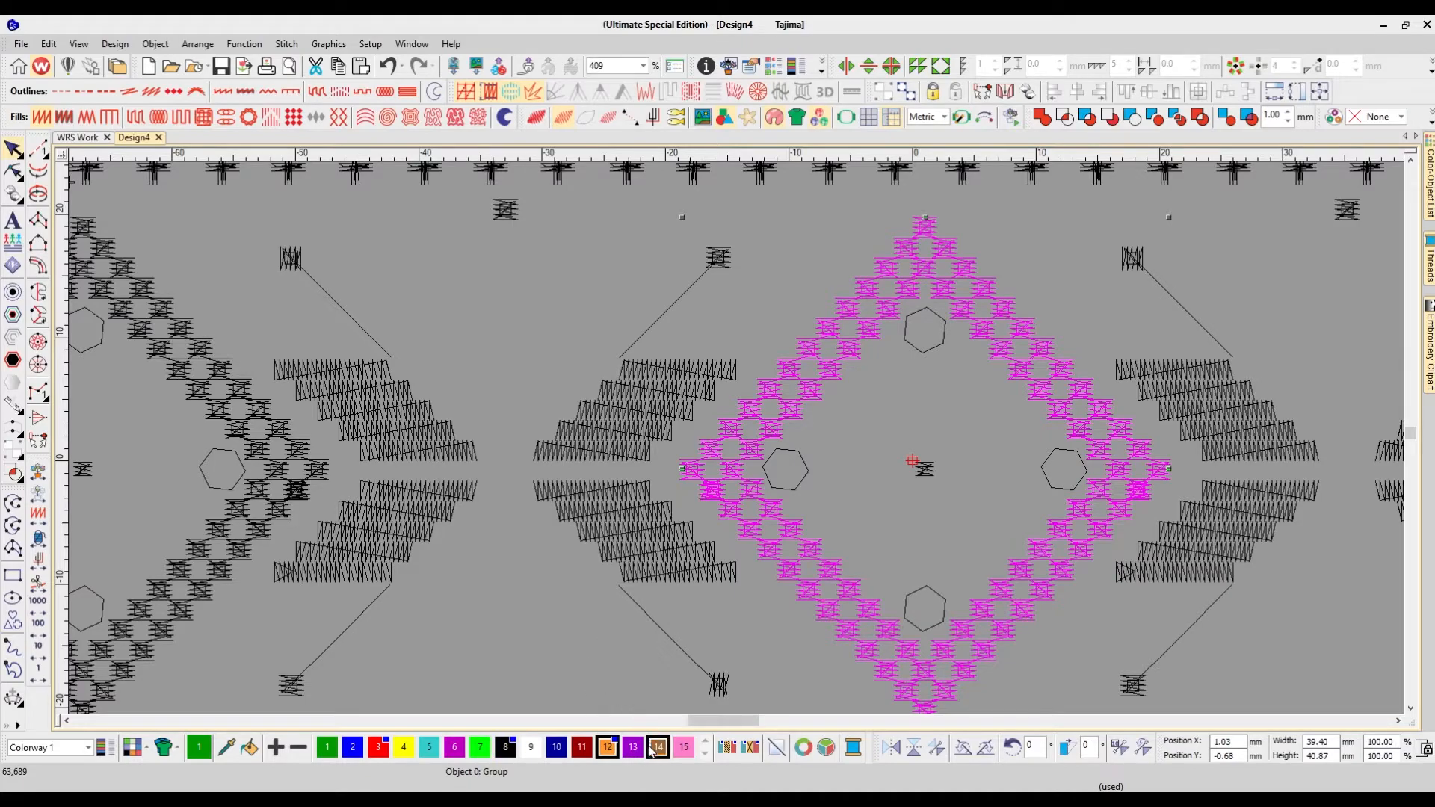
{"action": "left_click", "coordinate": [599, 695]}
{"action": "key", "text": "shift+s"}
{"action": "key", "text": "t"}
{"action": "key", "text": "shift+z"}
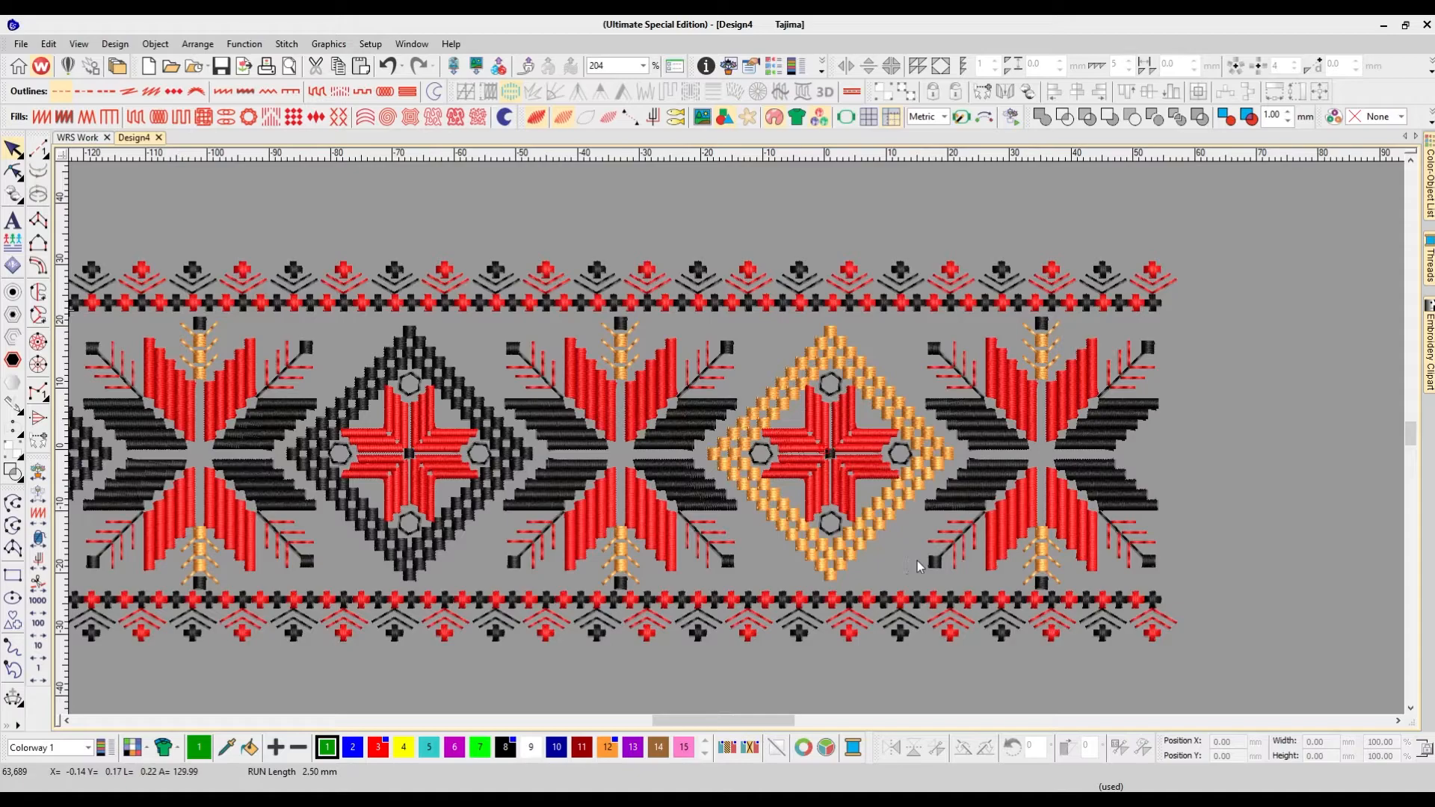
Step: Try deleting the grouped diamond-and-star repeats between the orange diamond and the leftmost diamond
{"action": "scroll", "coordinate": [917, 561], "scroll_direction": "left", "scroll_amount": 3}
{"action": "scroll", "coordinate": [930, 574], "scroll_direction": "left", "scroll_amount": 2}
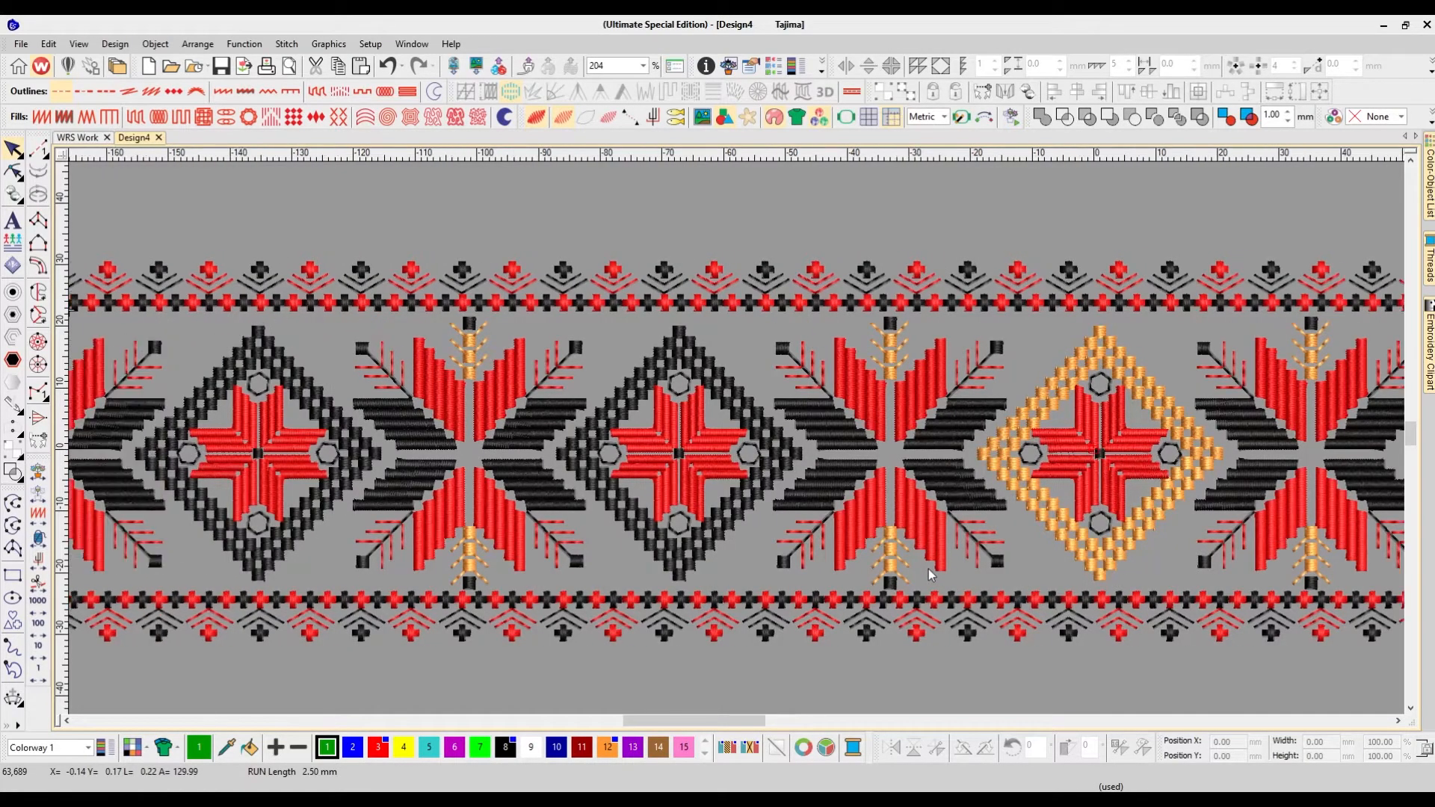
{"action": "key", "text": "shift+z"}
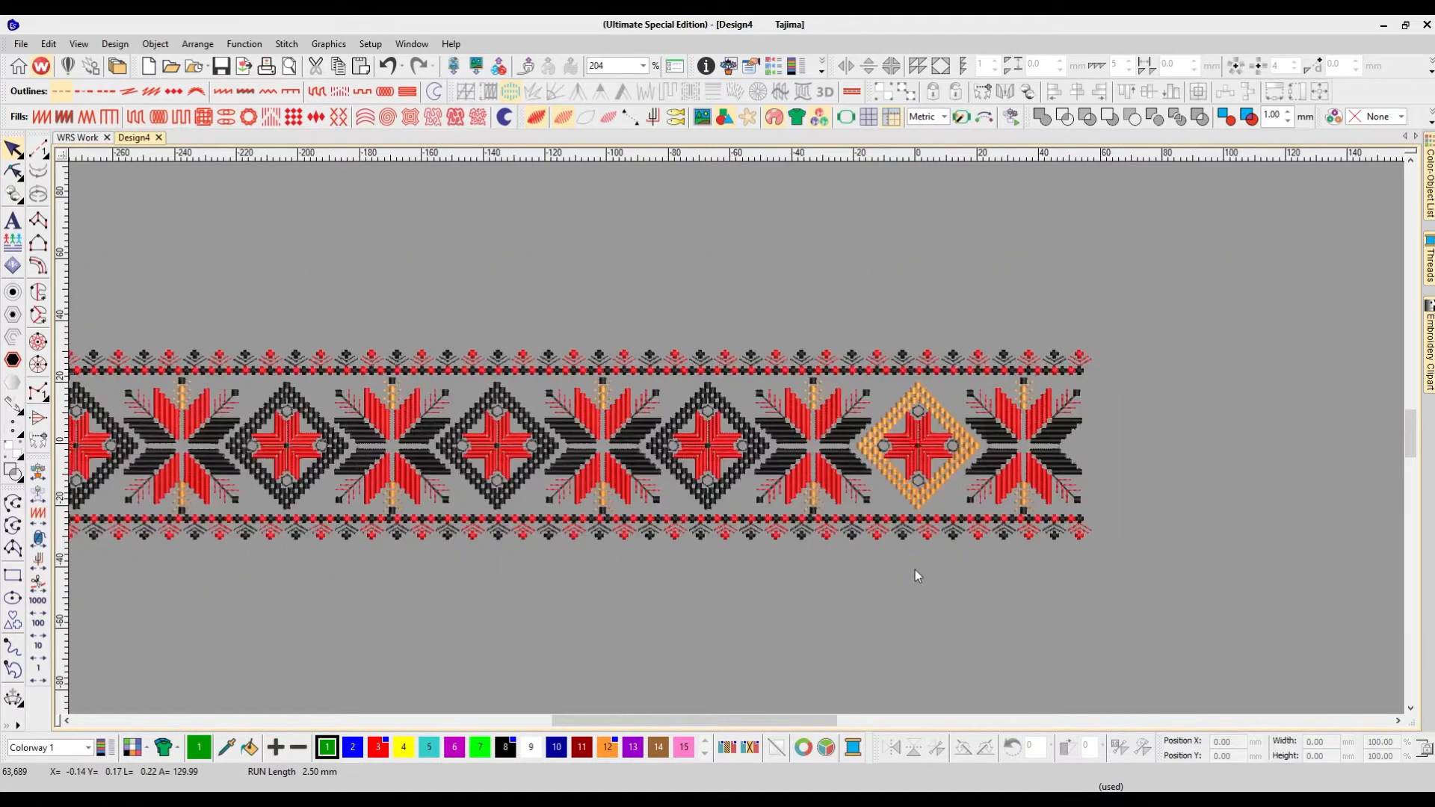
{"action": "scroll", "coordinate": [997, 556], "scroll_direction": "left", "scroll_amount": 5}
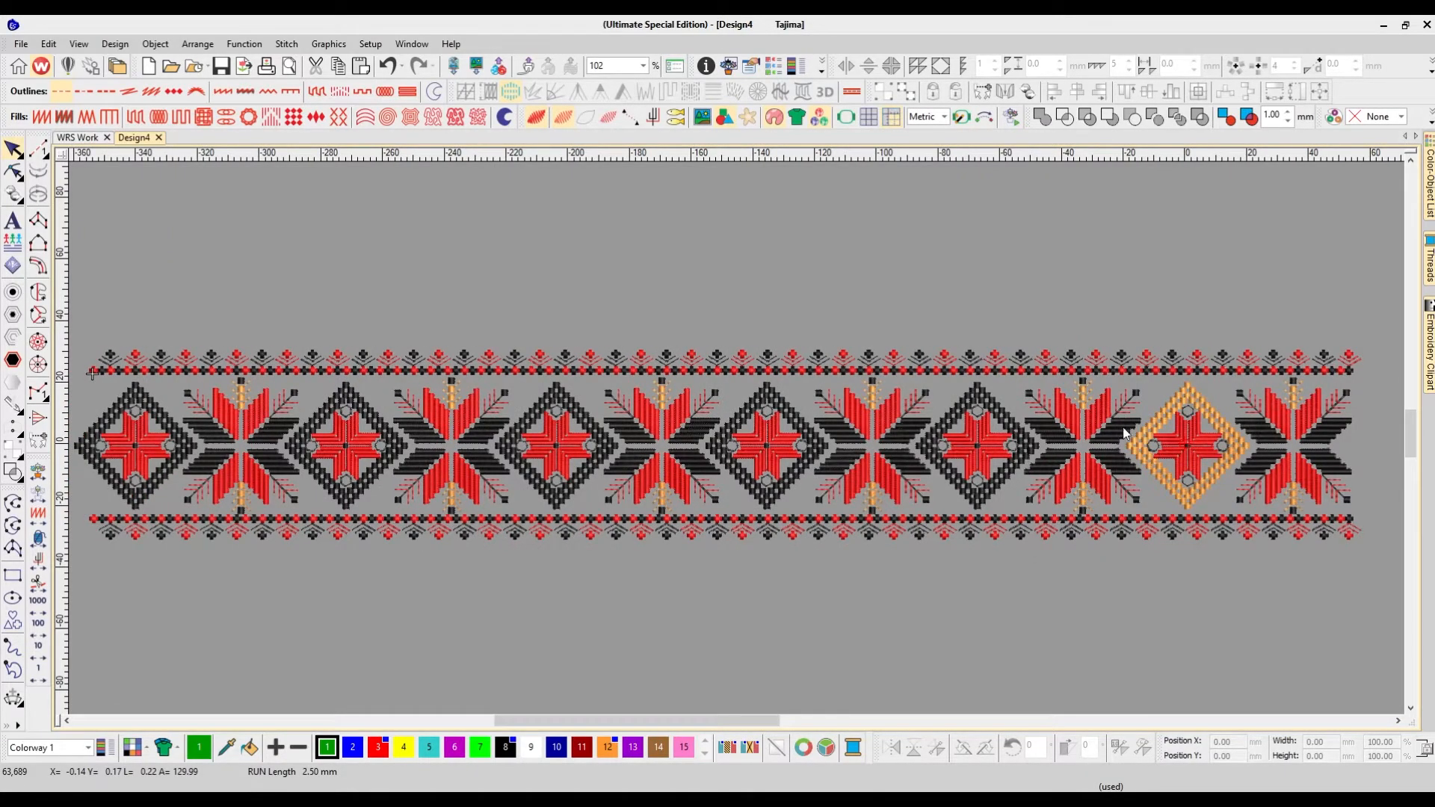
{"action": "left_click_drag", "start_coordinate": [1163, 420], "coordinate": [1170, 381]}
{"action": "key", "text": "ctrl+z"}
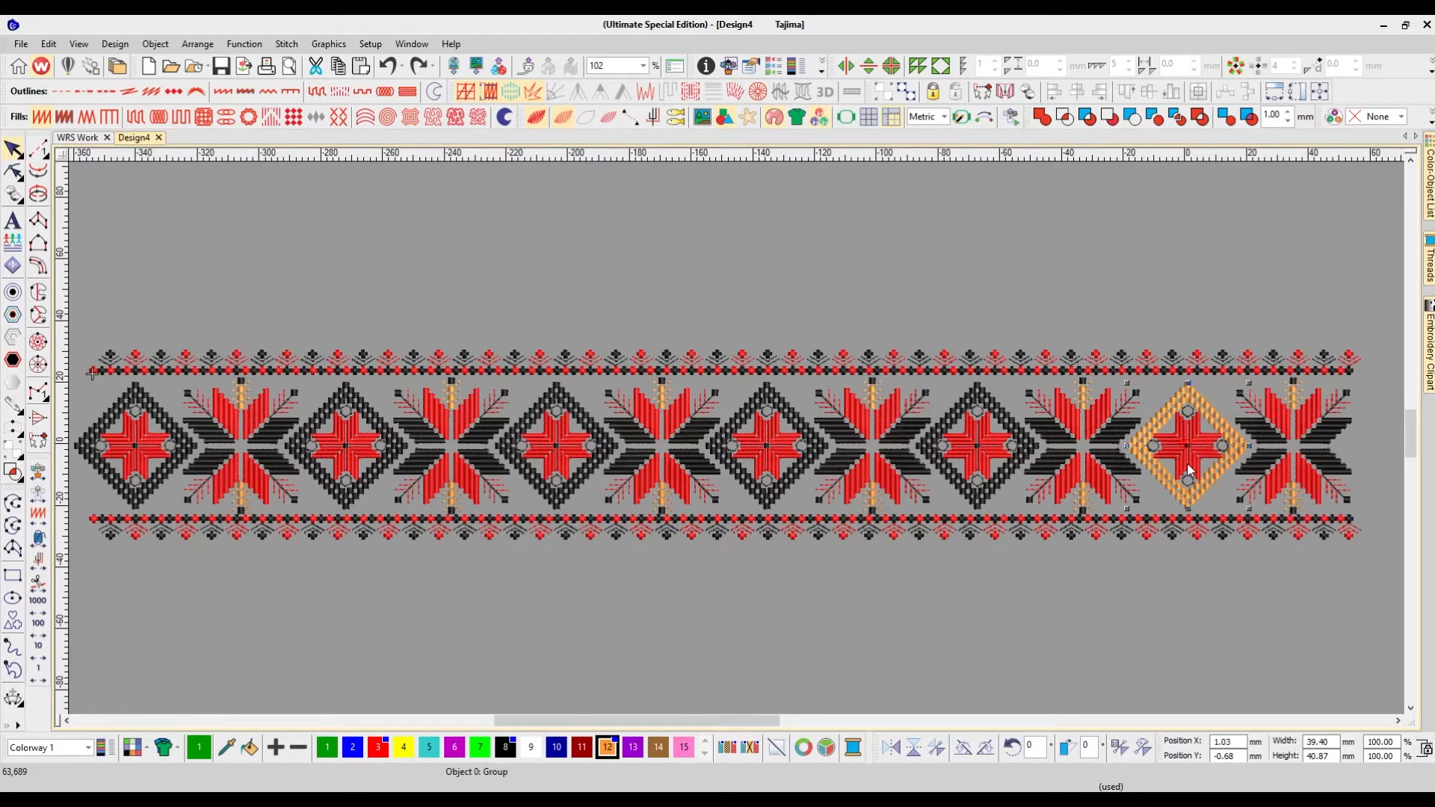
{"action": "left_click", "coordinate": [971, 473]}
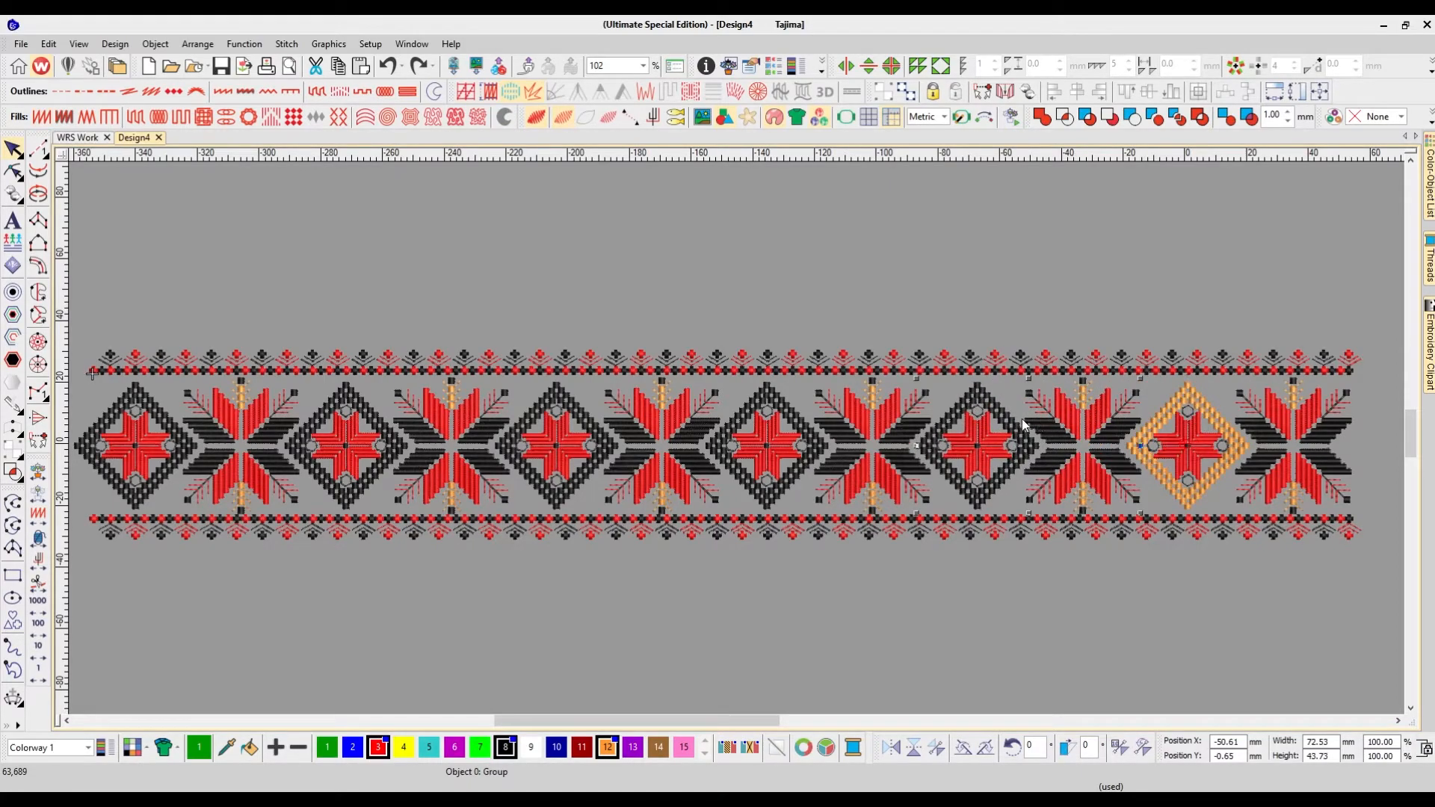
{"action": "left_click_drag", "start_coordinate": [1016, 428], "coordinate": [818, 436]}
{"action": "key", "text": "Delete"}
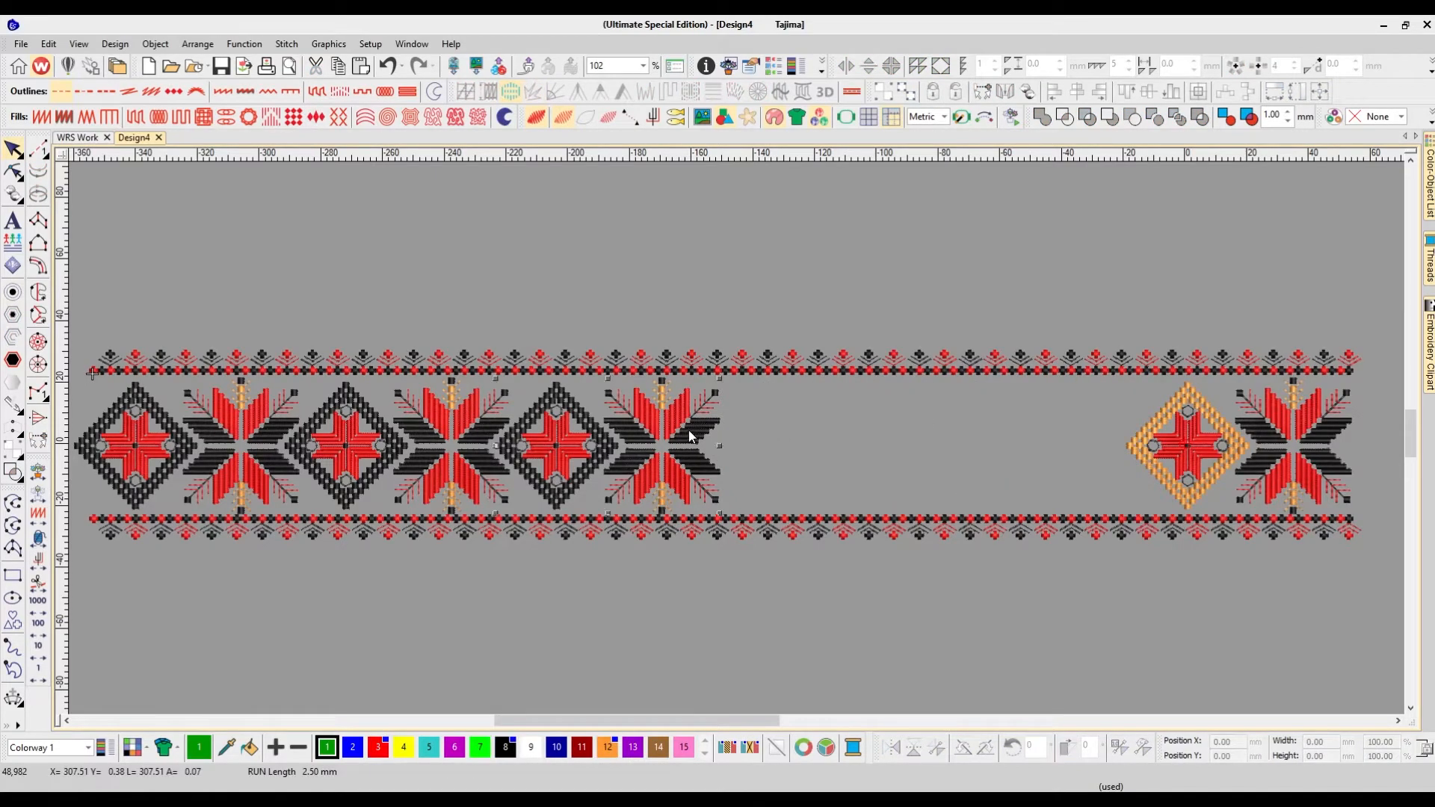
{"action": "left_click", "coordinate": [689, 429]}
{"action": "key", "text": "Delete"}
{"action": "left_click", "coordinate": [449, 441]}
{"action": "key", "text": "Delete"}
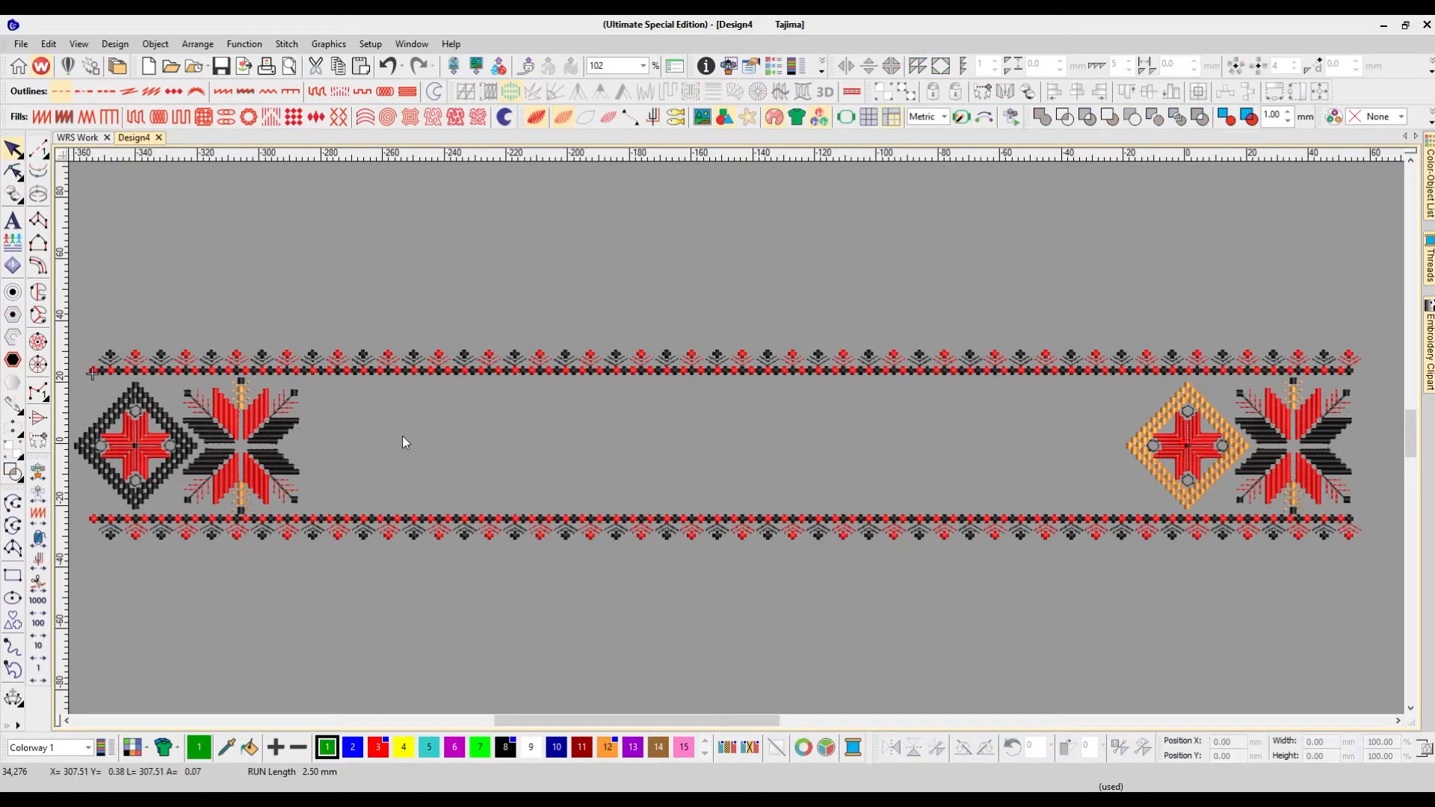
Step: Undo the deletions of the diamond-and-star repeats and clear the selection
{"action": "key", "text": "ctrl+z"}
{"action": "key", "text": "ctrl+z"}
{"action": "key", "text": "ctrl+z"}
{"action": "key", "text": "ctrl+z"}
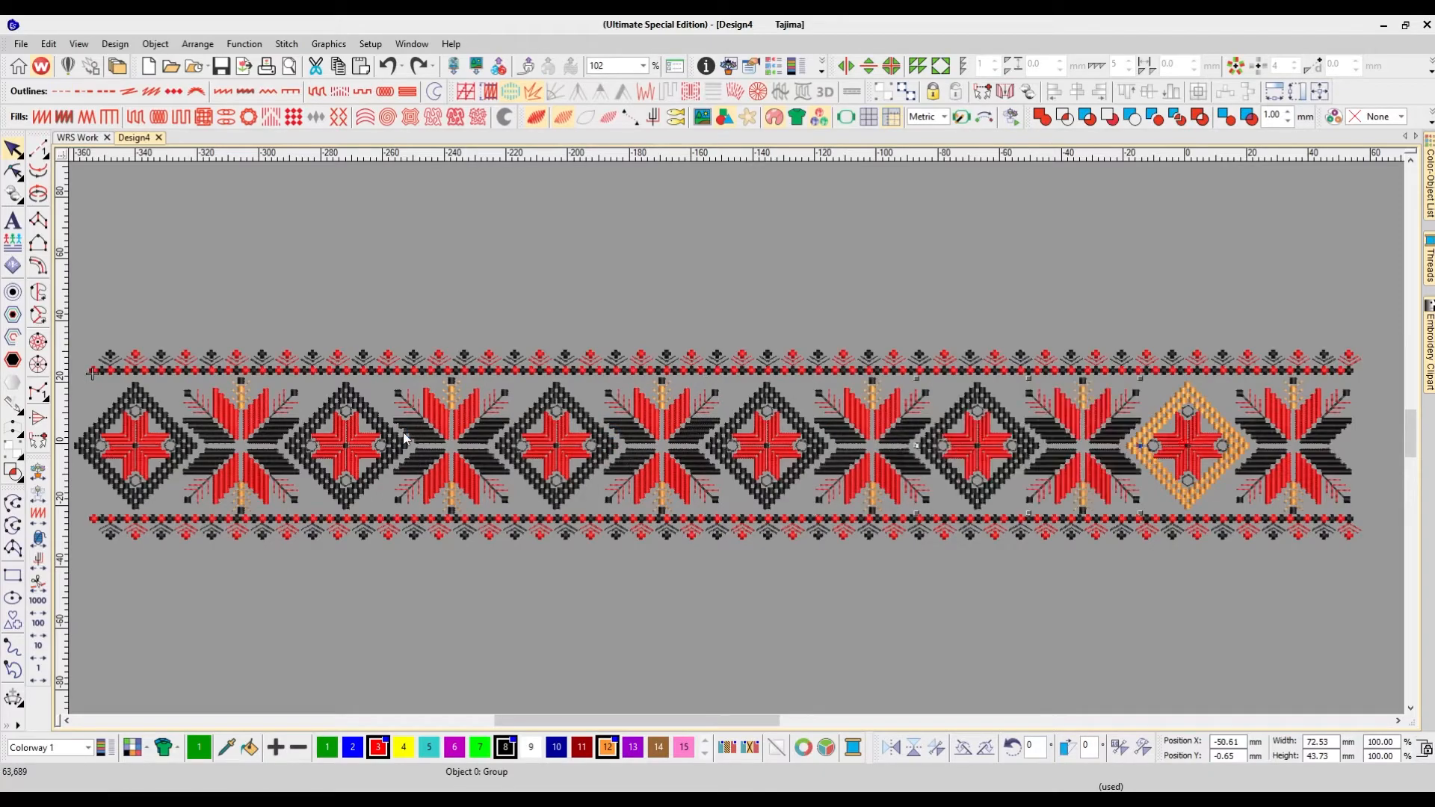
{"action": "key", "text": "Escape"}
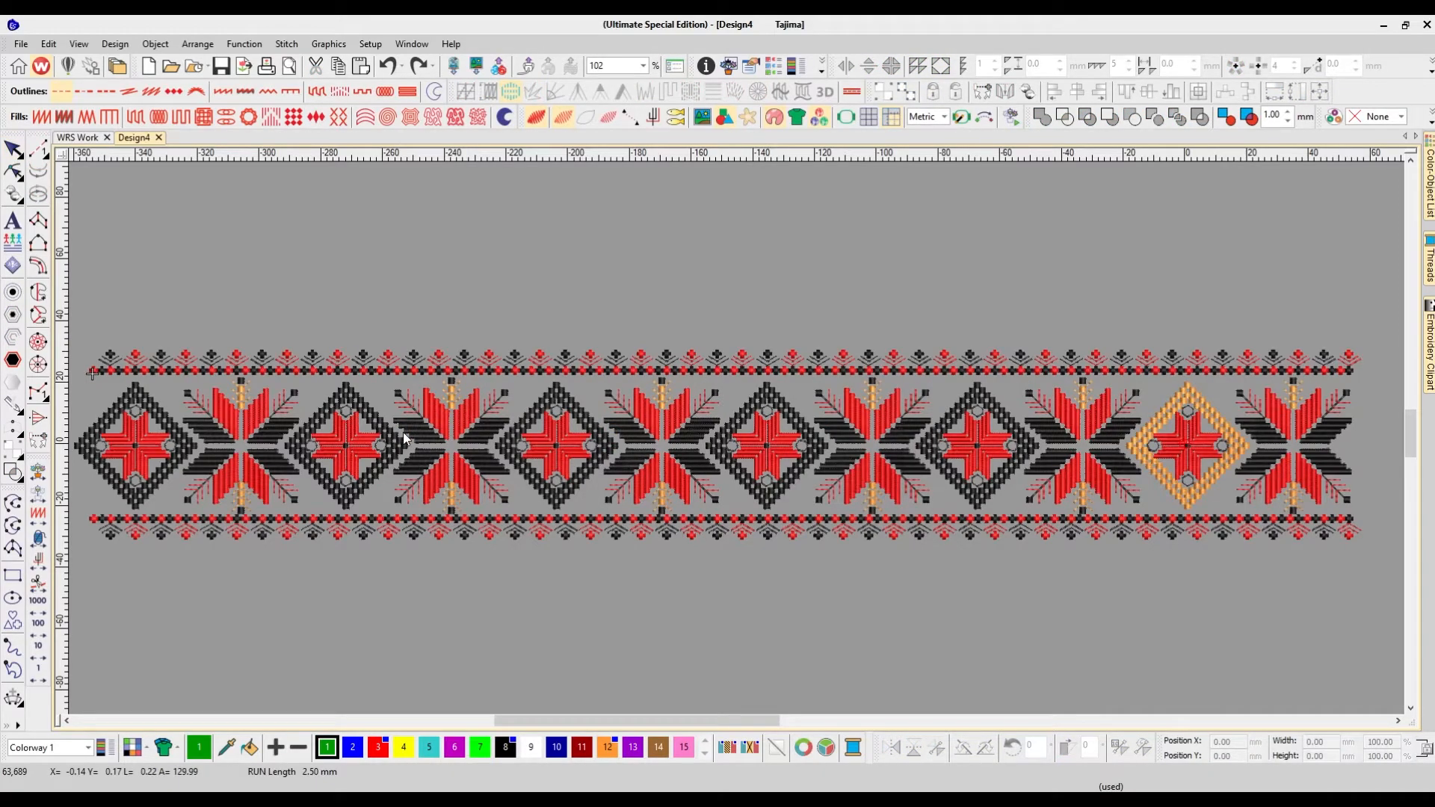
Step: Ungroup the diamond-and-star repeats across the whole band and turn off TrueView
{"action": "scroll", "coordinate": [403, 439], "scroll_direction": "right", "scroll_amount": 2}
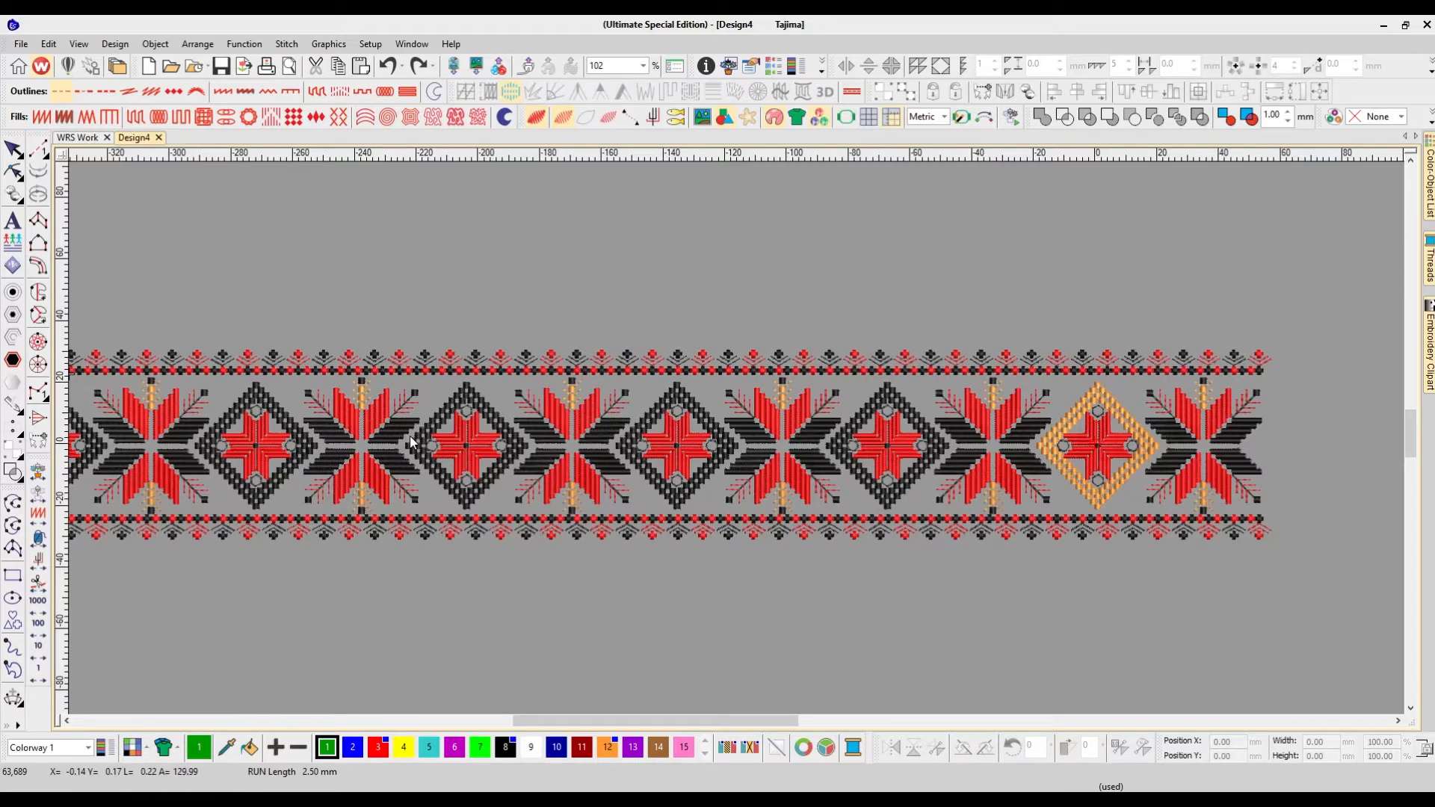
{"action": "key", "text": "z"}
{"action": "scroll", "coordinate": [571, 456], "scroll_direction": "right", "scroll_amount": 4}
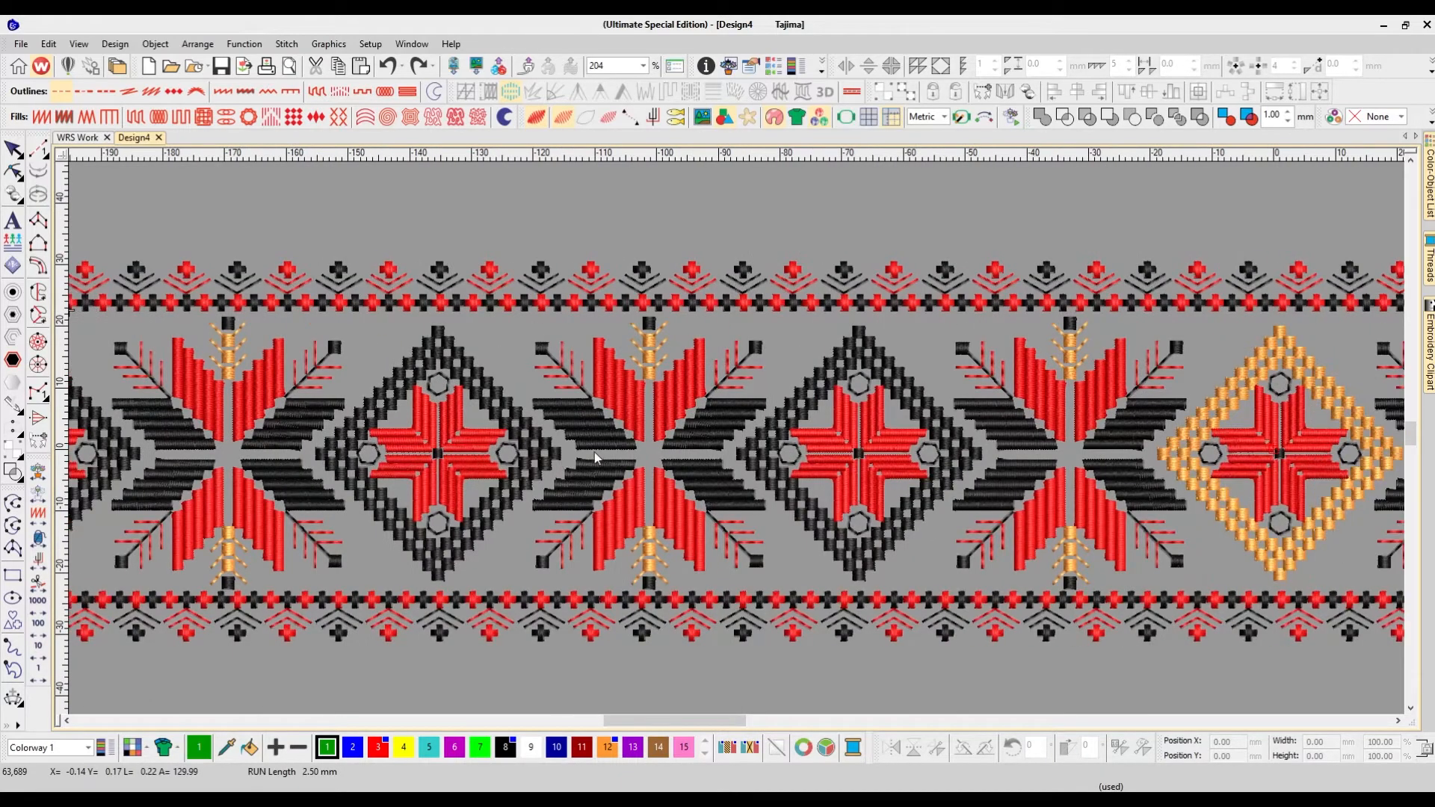
{"action": "left_click", "coordinate": [951, 456]}
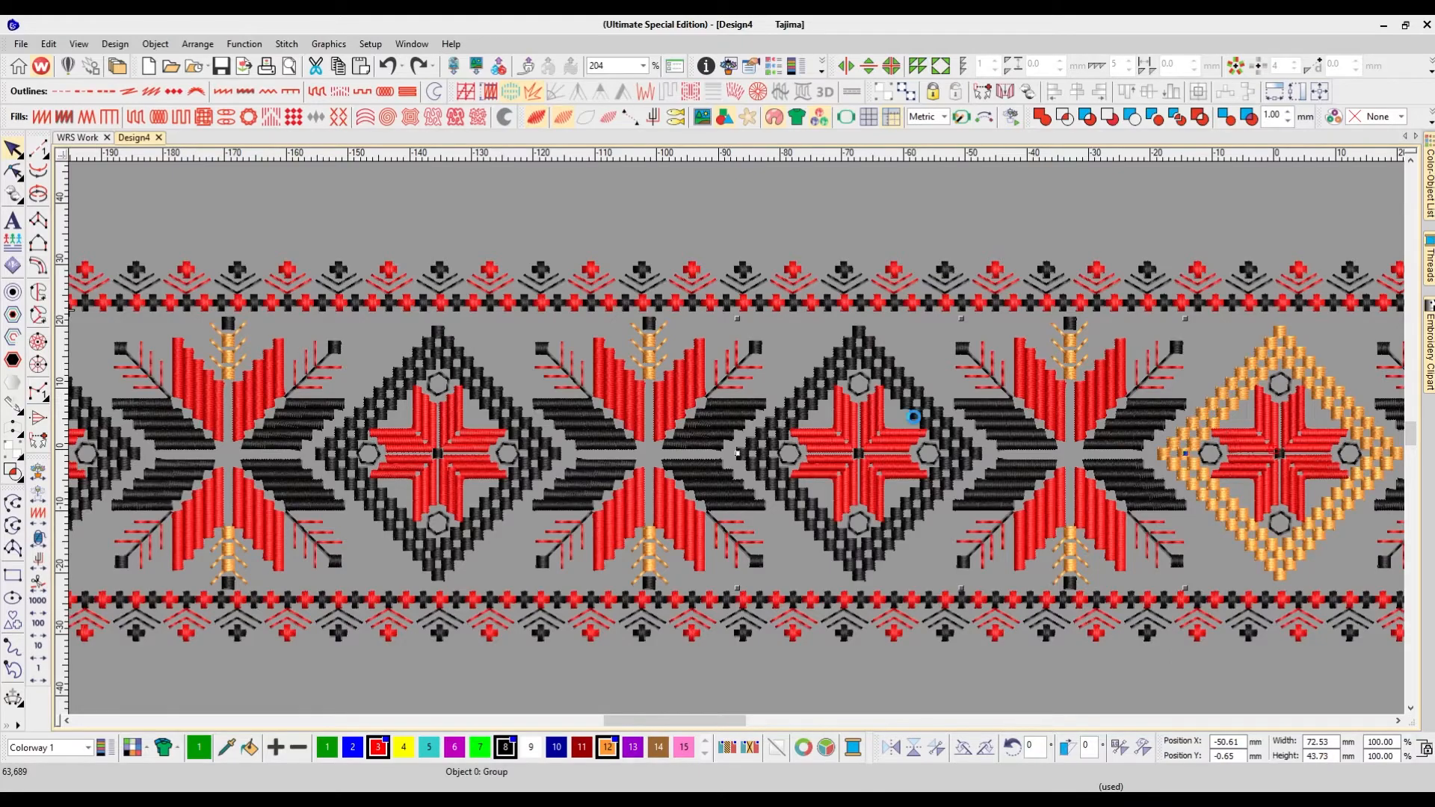
{"action": "key", "text": "ctrl+a"}
{"action": "key", "text": "shift+z"}
{"action": "left_click", "coordinate": [984, 574]}
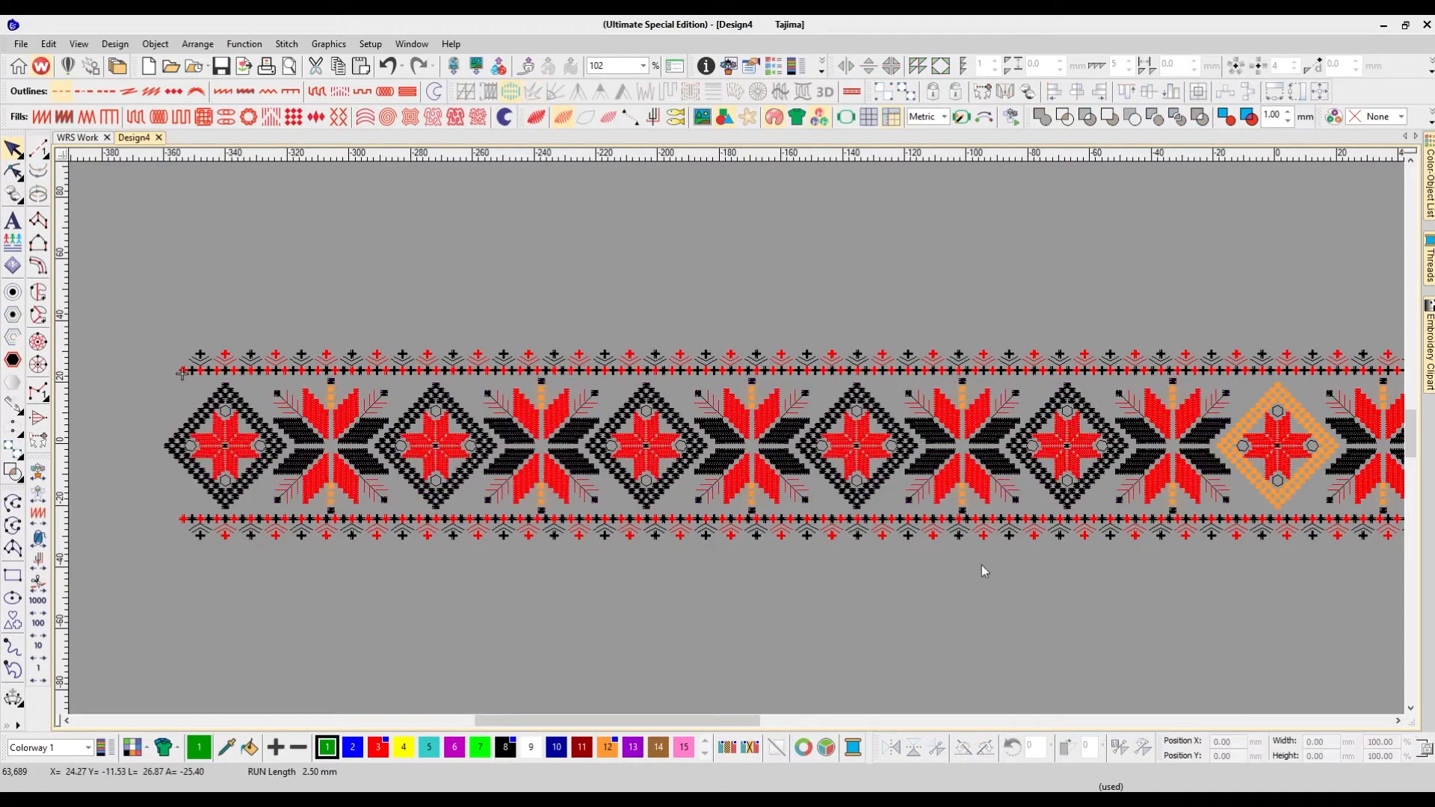
{"action": "left_click", "coordinate": [1037, 482]}
Step: Filter the ungrouped band by colour so that only Black objects are displayed
{"action": "key", "text": "alt+v"}
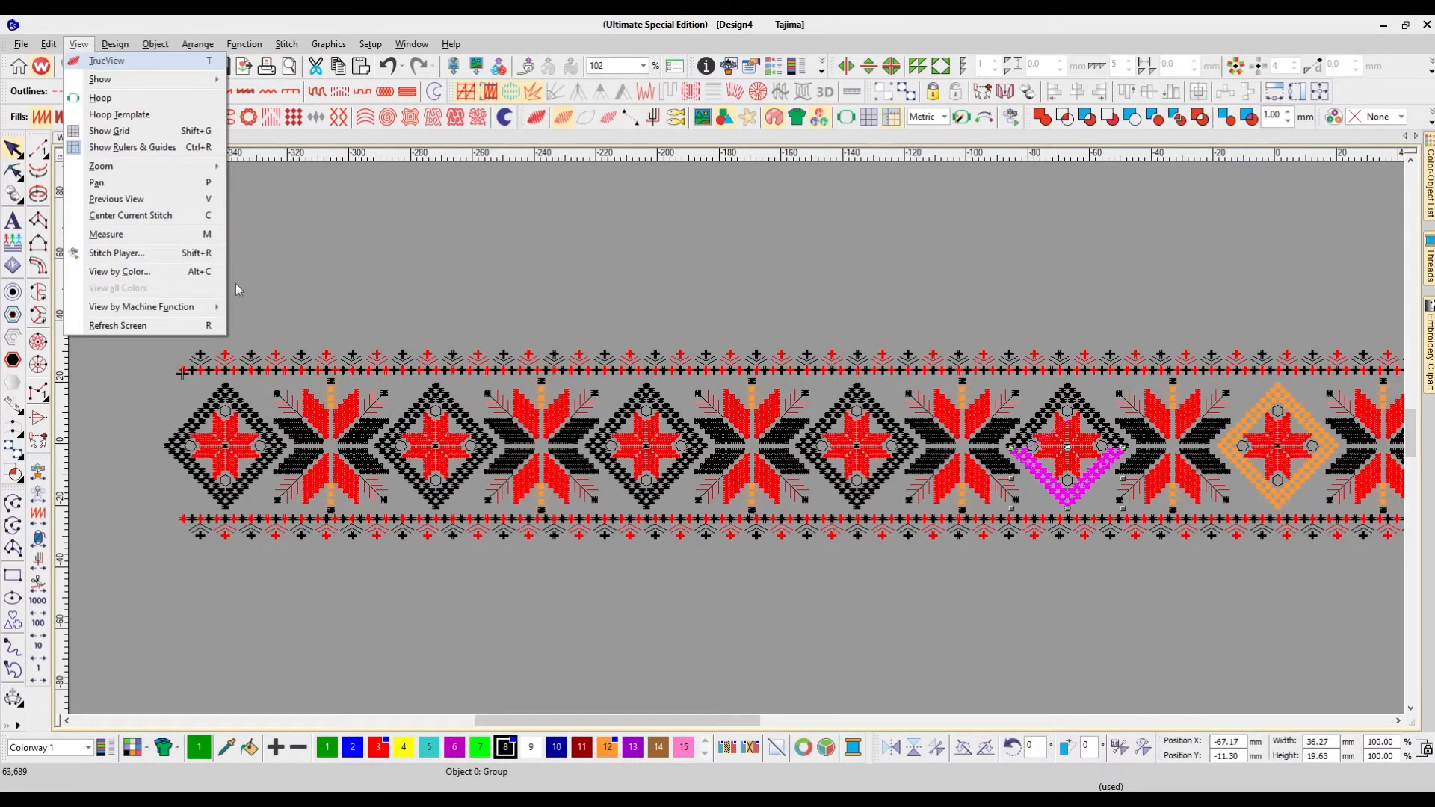
{"action": "left_click", "coordinate": [130, 216]}
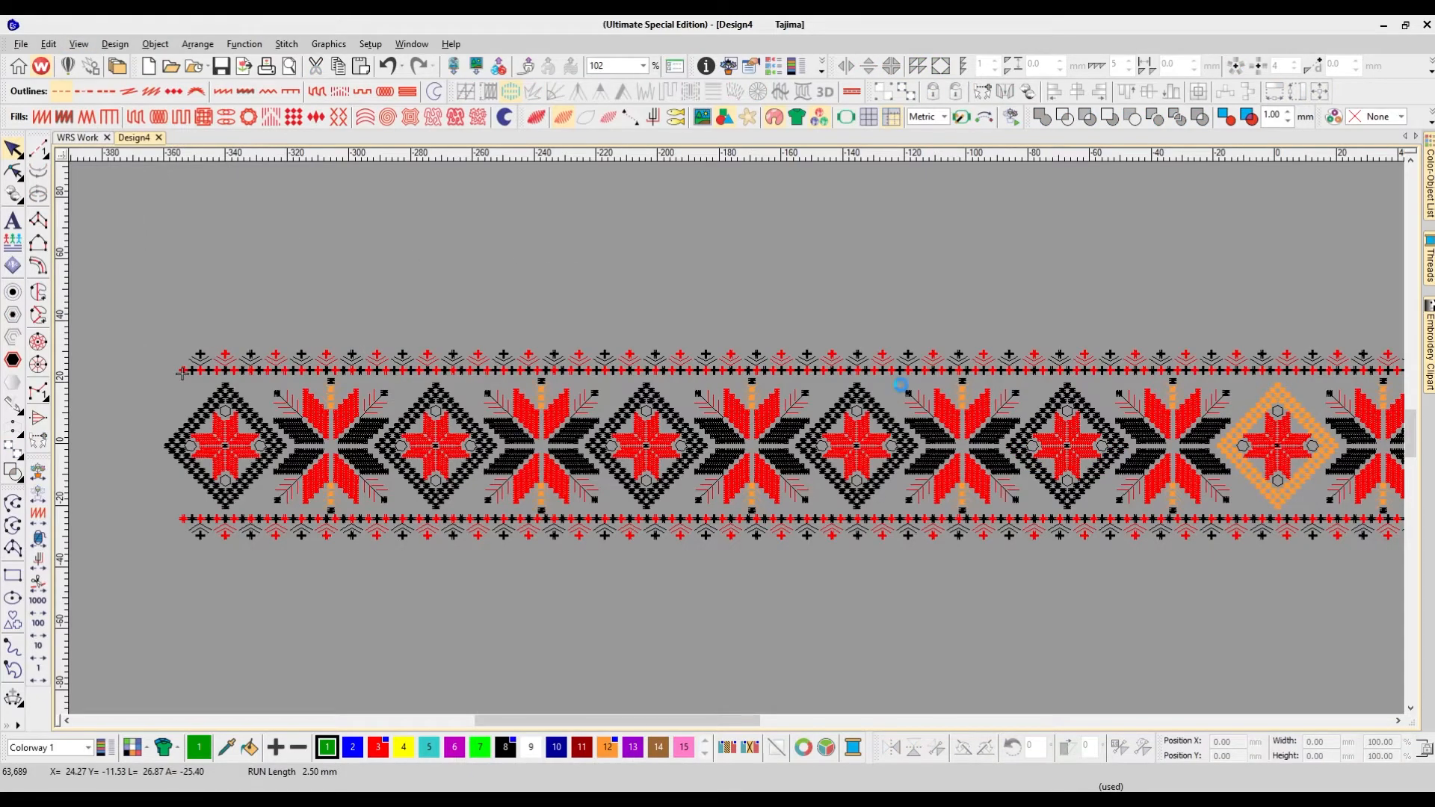
{"action": "left_click", "coordinate": [643, 329]}
{"action": "left_click", "coordinate": [535, 329]}
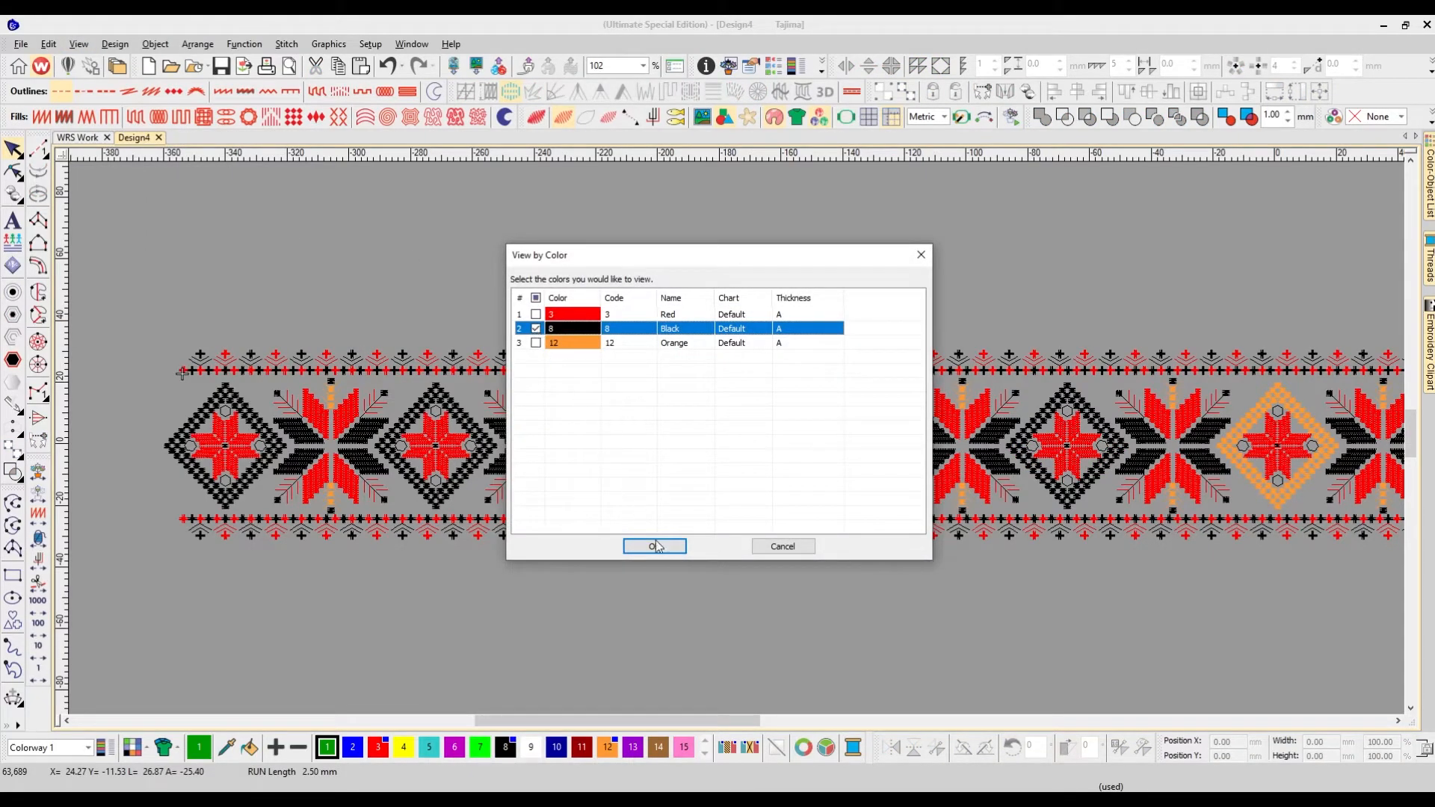
{"action": "left_click", "coordinate": [654, 546]}
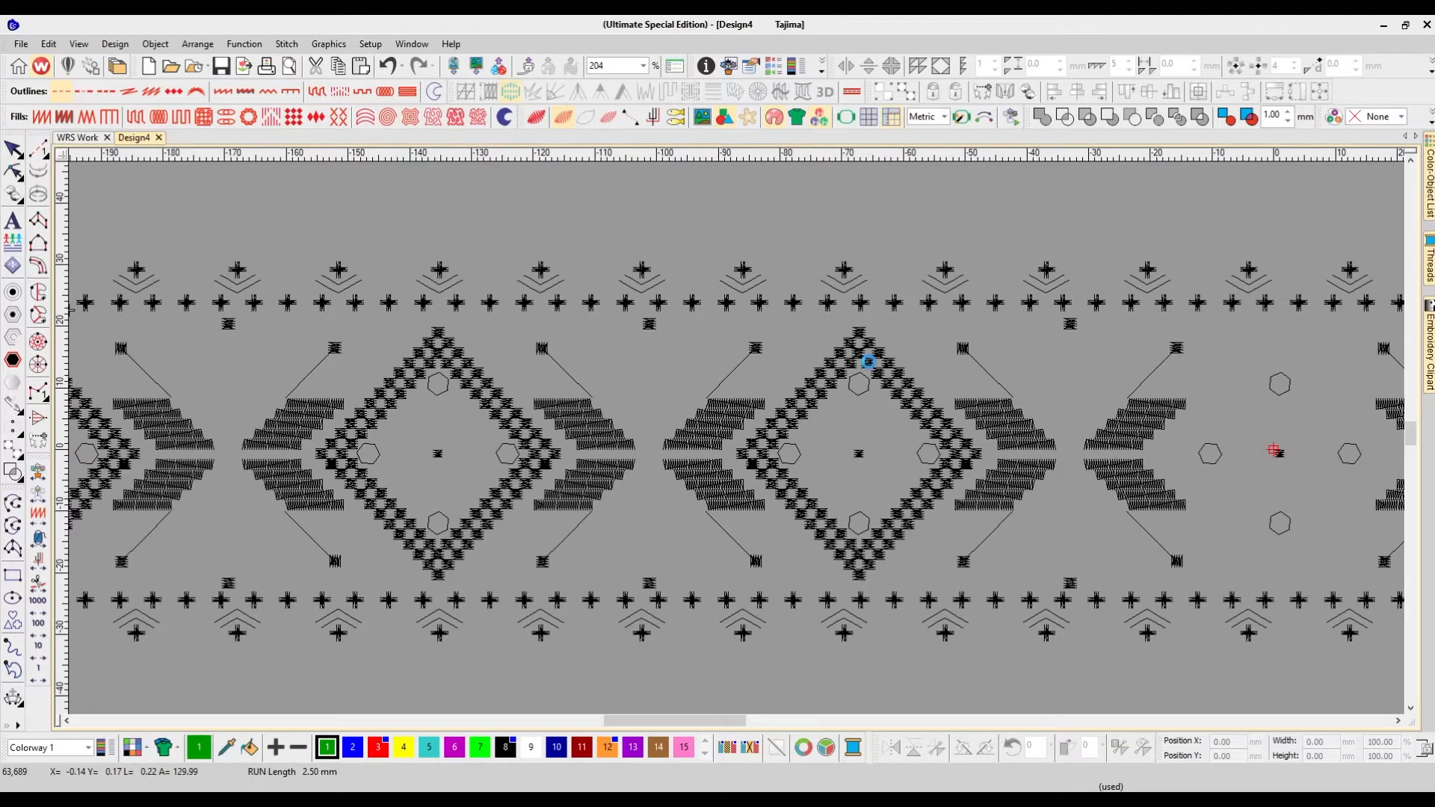
Step: Select every checkered frame piece of the black diamond nearest the recoloured one, including its corner blocks, and group them
{"action": "left_click", "coordinate": [868, 361]}
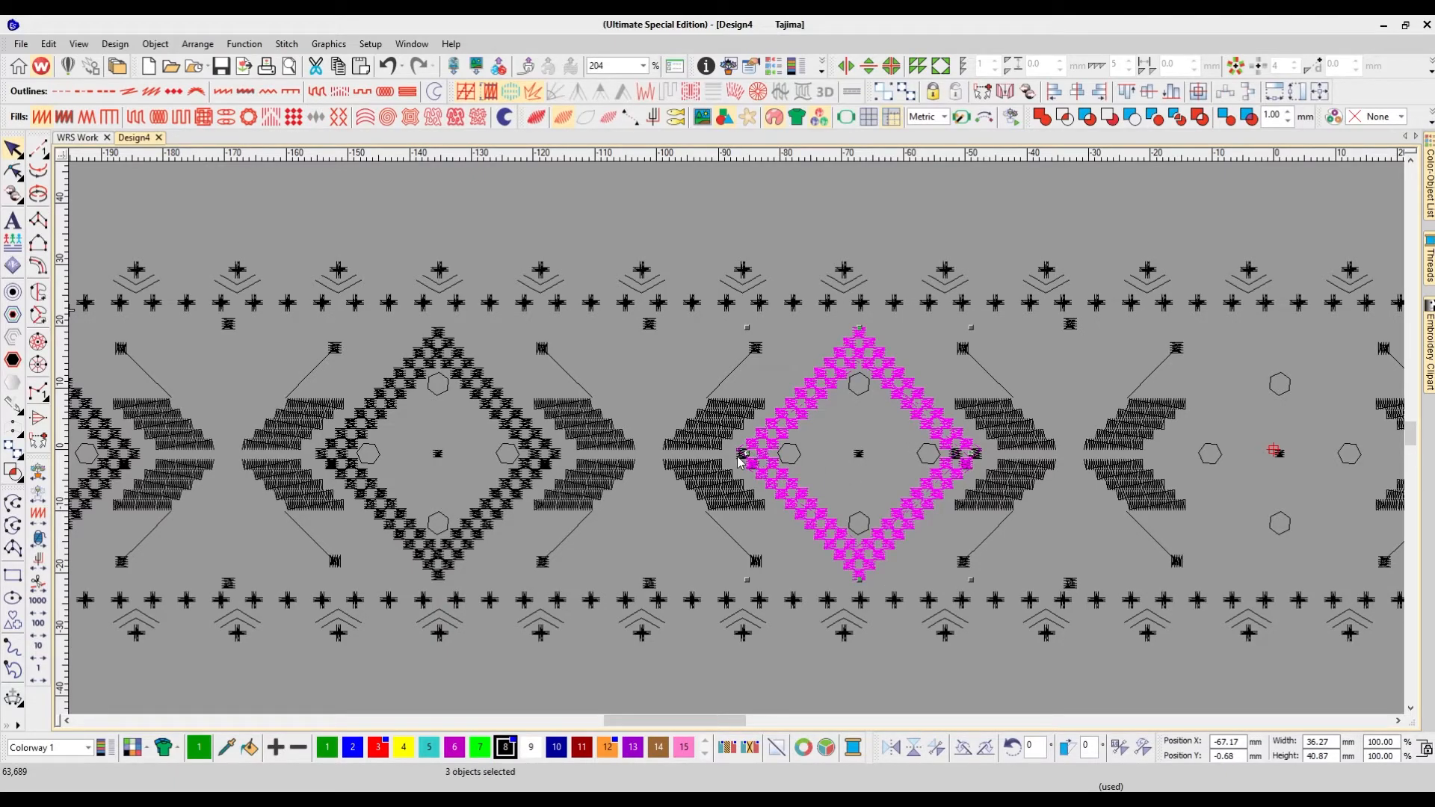
{"action": "left_click", "coordinate": [739, 456], "text": "ctrl"}
{"action": "scroll", "coordinate": [740, 458], "scroll_direction": "up", "scroll_amount": 2}
{"action": "left_click", "coordinate": [828, 537], "text": "ctrl"}
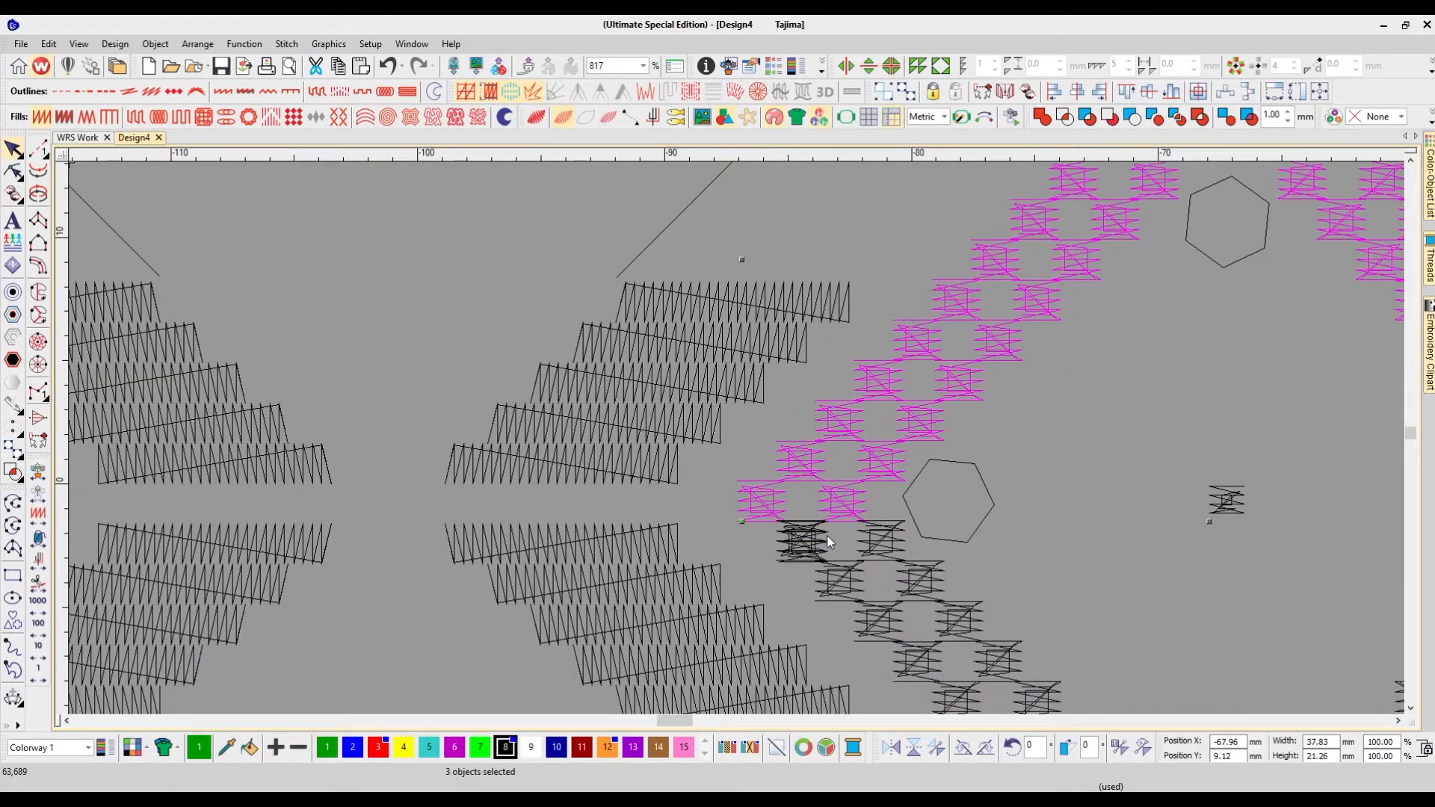
{"action": "left_click", "coordinate": [828, 542], "text": "ctrl"}
{"action": "scroll", "coordinate": [836, 549], "scroll_direction": "down", "scroll_amount": 2}
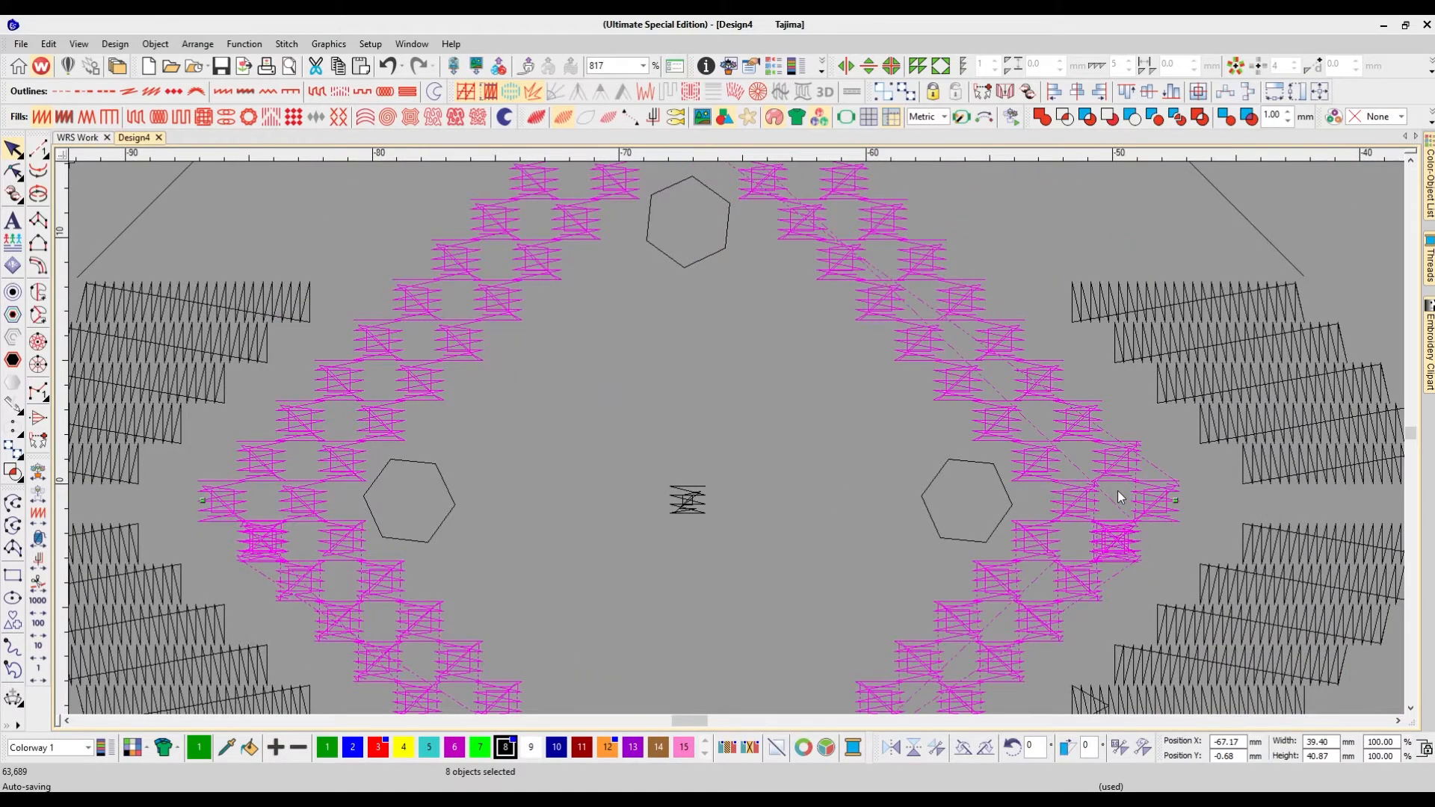
{"action": "key", "text": "ctrl+g"}
Step: Gather the frame pieces and corner blocks of the third diamond from the band's right end into one group
{"action": "scroll", "coordinate": [856, 433], "scroll_direction": "down", "scroll_amount": 3}
{"action": "scroll", "coordinate": [916, 427], "scroll_direction": "up", "scroll_amount": 1}
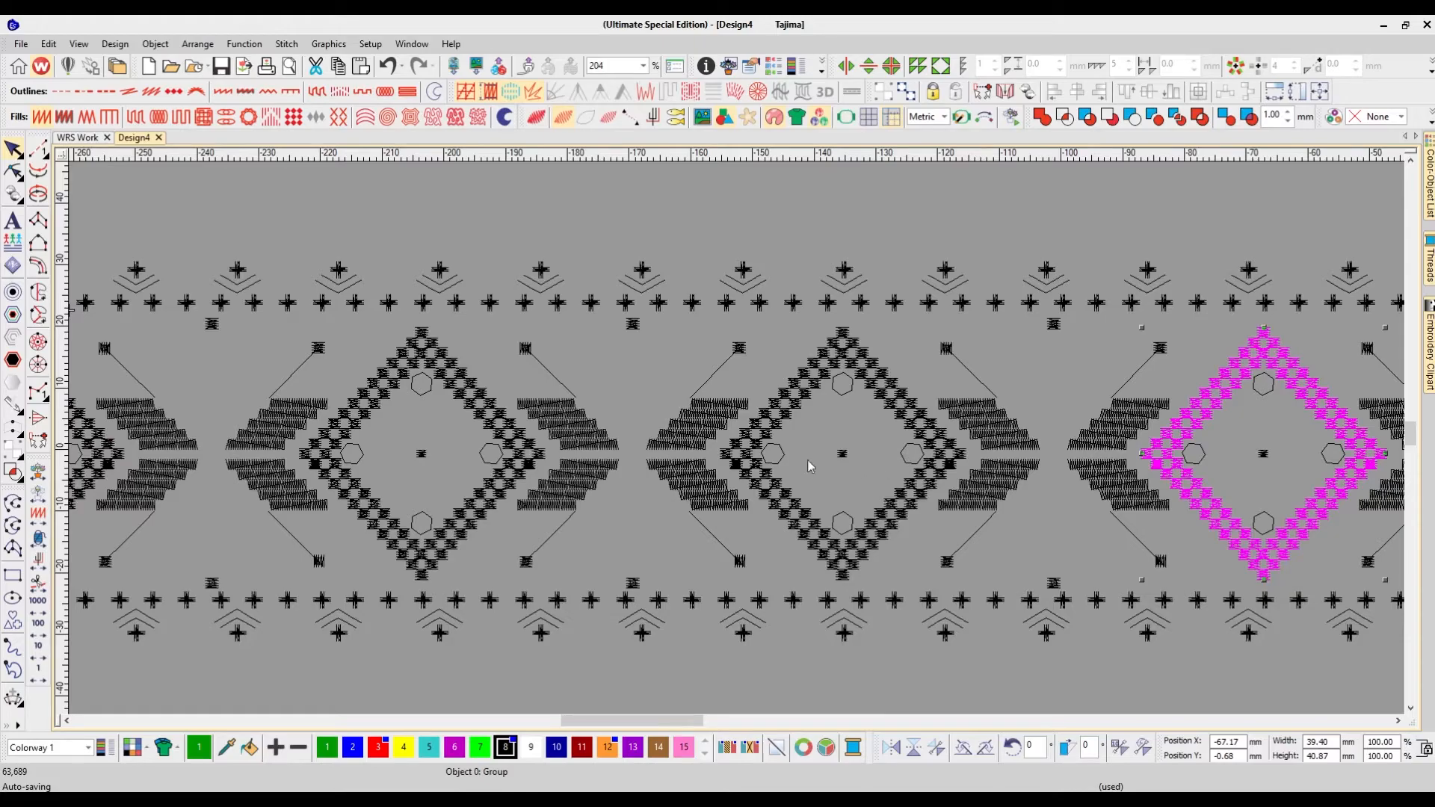
{"action": "left_click", "coordinate": [749, 464]}
{"action": "key", "text": "ctrl+u"}
{"action": "scroll", "coordinate": [855, 447], "scroll_direction": "up", "scroll_amount": 2}
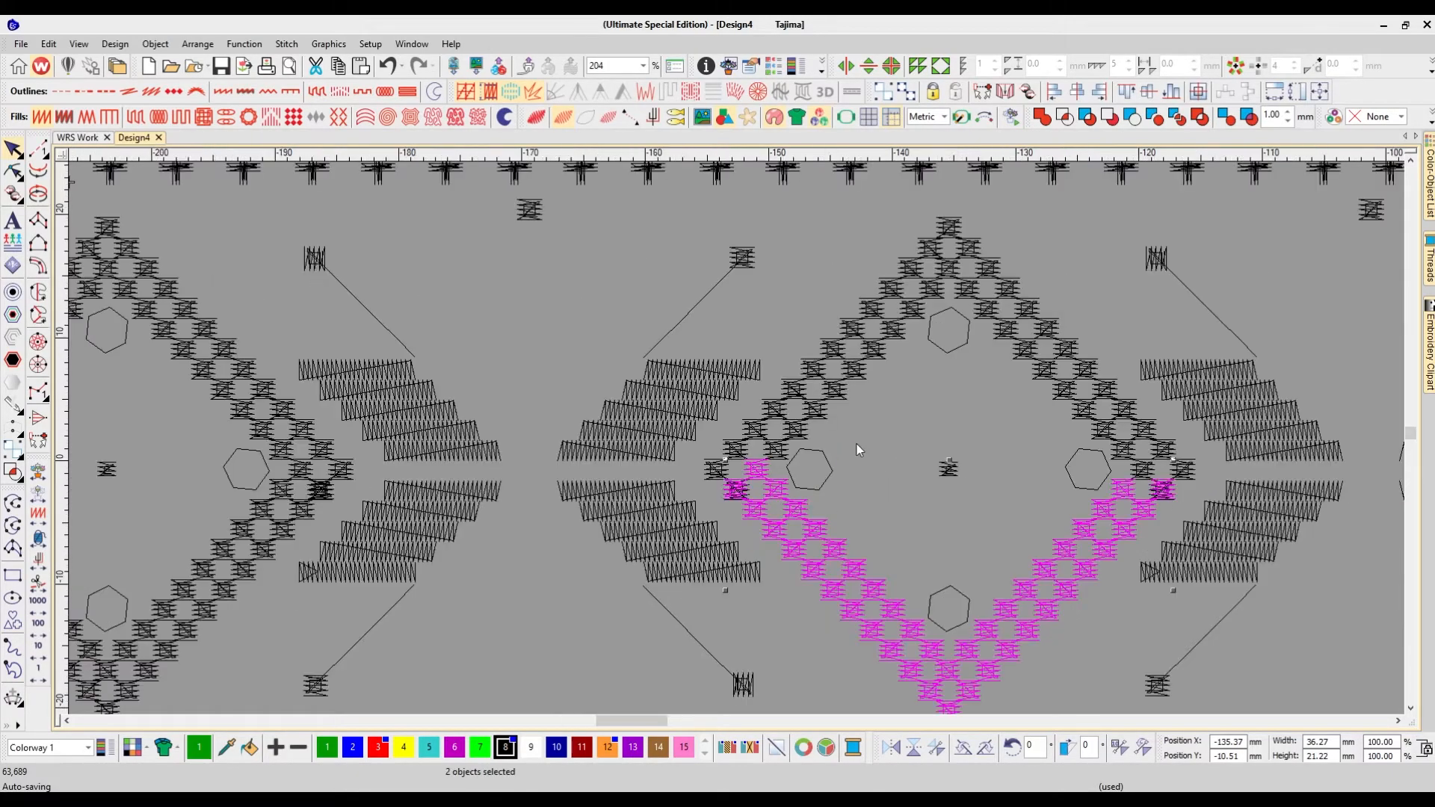
{"action": "scroll", "coordinate": [931, 525], "scroll_direction": "down", "scroll_amount": 2}
{"action": "key", "text": "ctrl+g"}
Step: Select the frame pieces and corner blocks of the fourth diamond from the band's right end and group them
{"action": "scroll", "coordinate": [747, 453], "scroll_direction": "left", "scroll_amount": 3}
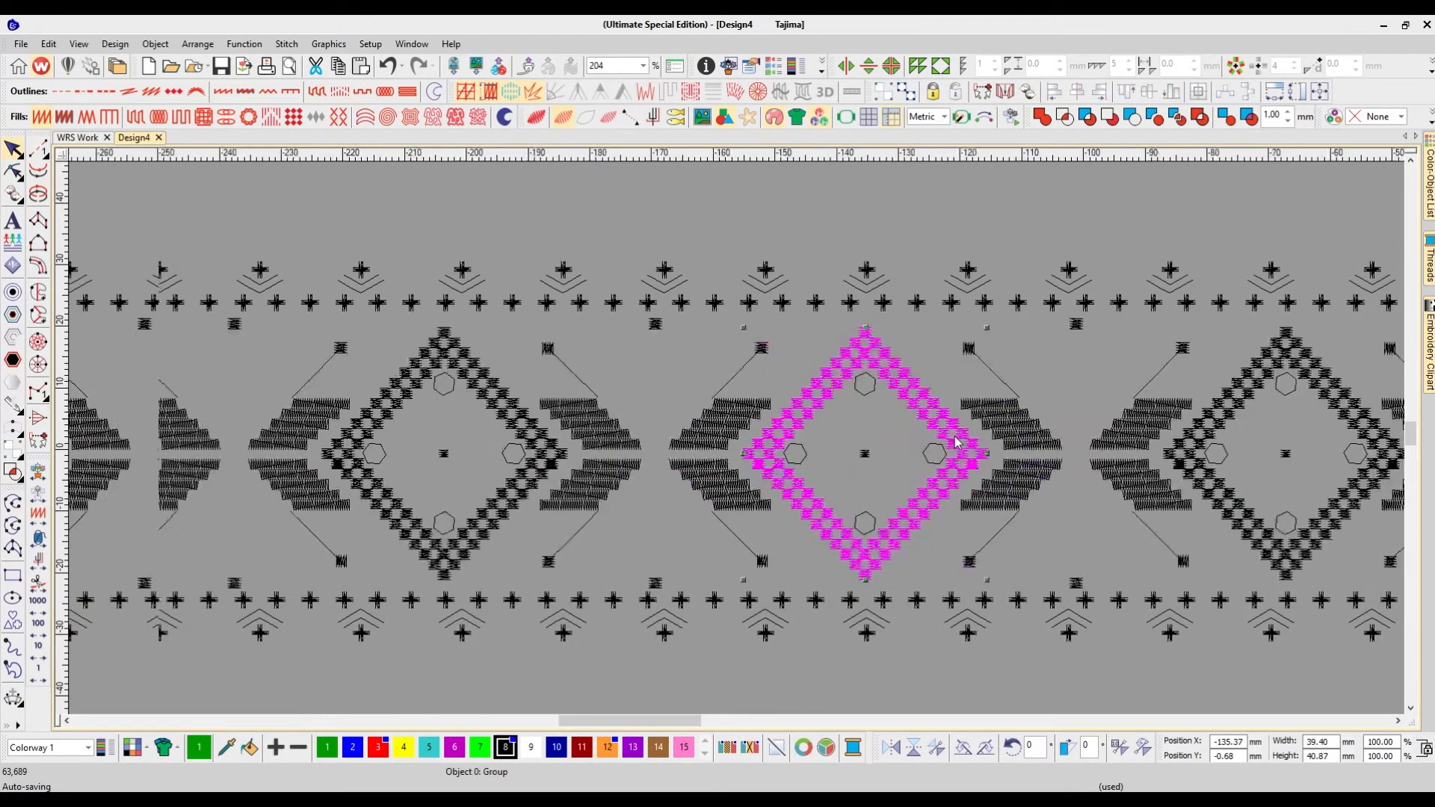
{"action": "scroll", "coordinate": [724, 453], "scroll_direction": "up", "scroll_amount": 1}
{"action": "scroll", "coordinate": [920, 508], "scroll_direction": "up", "scroll_amount": 1}
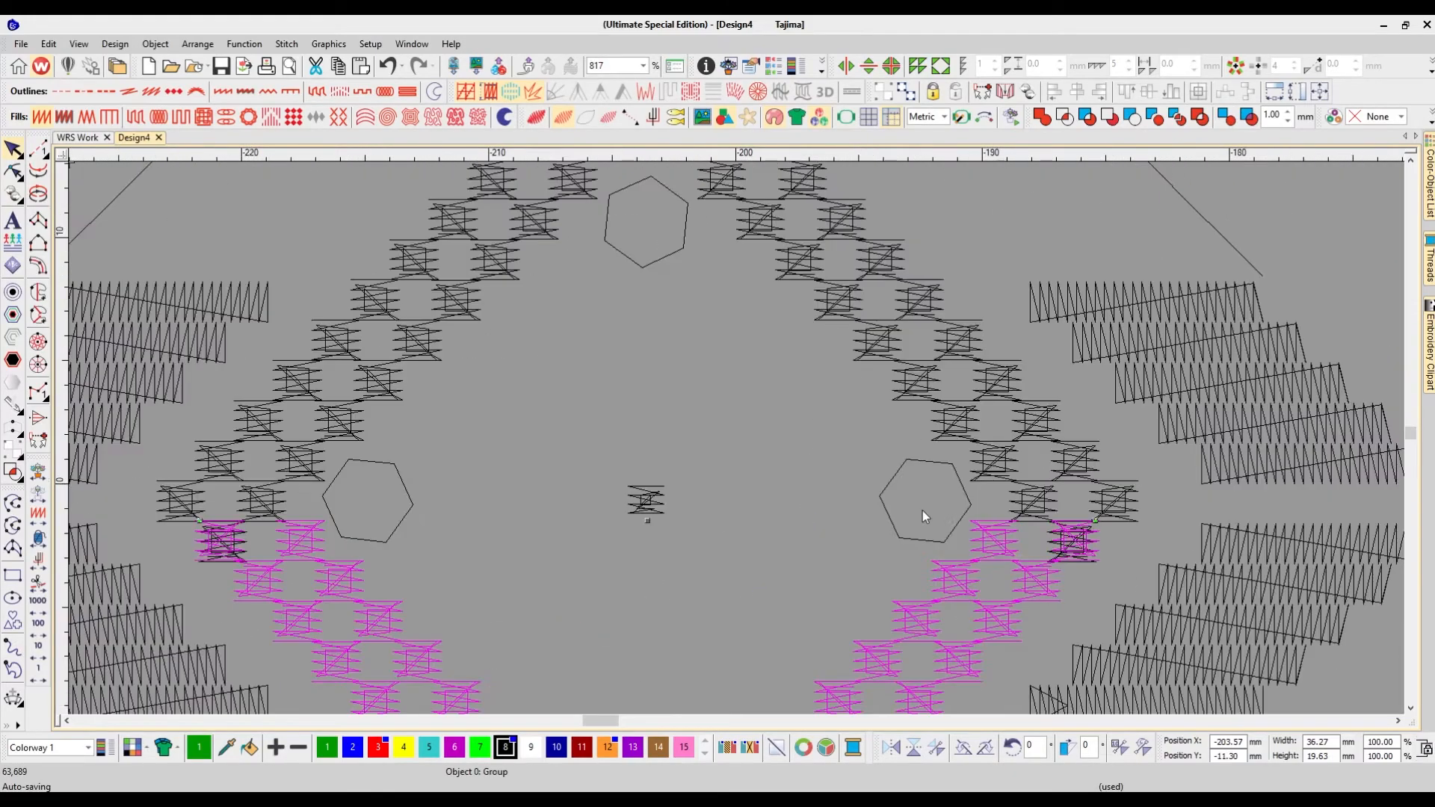
{"action": "left_click", "coordinate": [1062, 536], "text": "ctrl"}
{"action": "left_click", "coordinate": [179, 498], "text": "ctrl"}
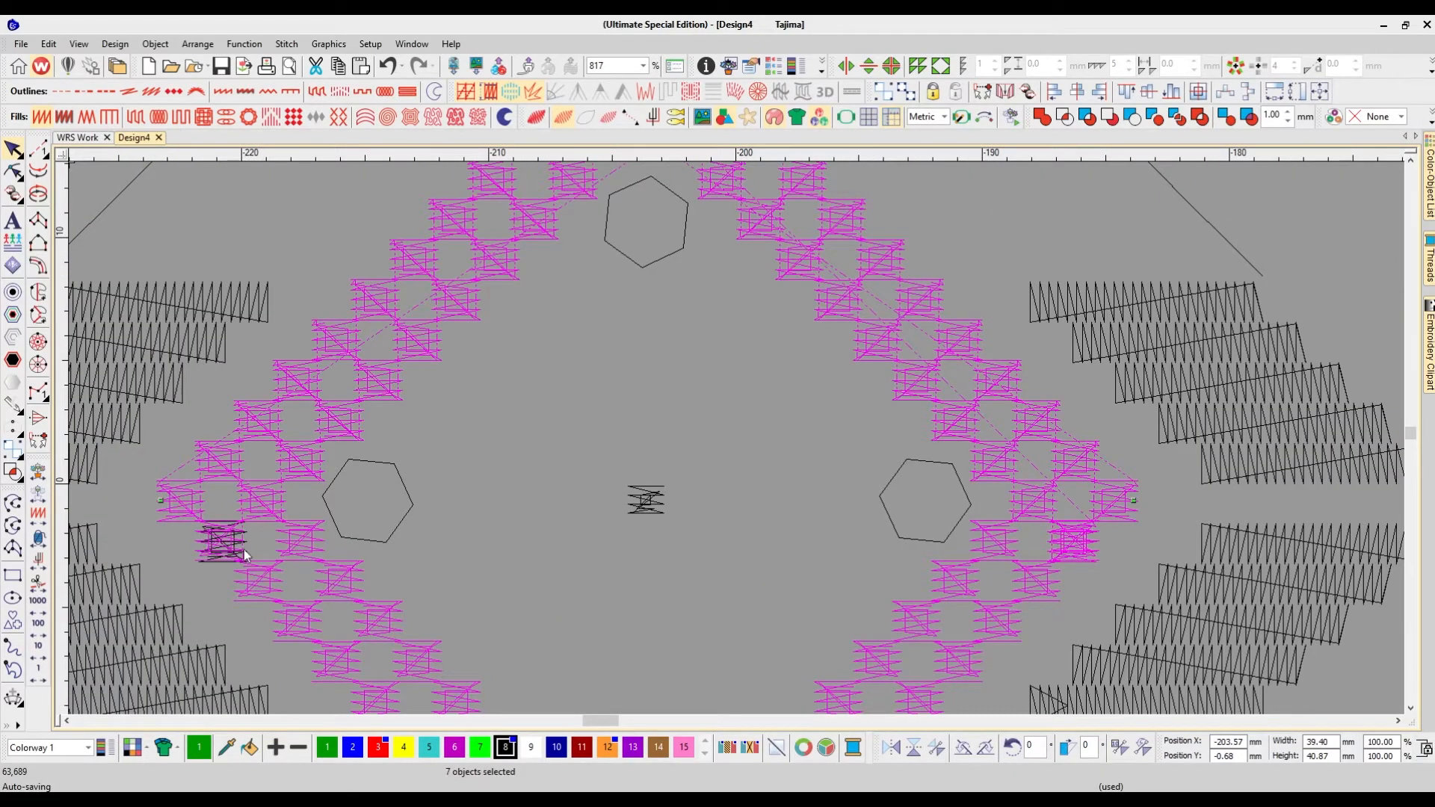
{"action": "scroll", "coordinate": [255, 547], "scroll_direction": "up", "scroll_amount": 1}
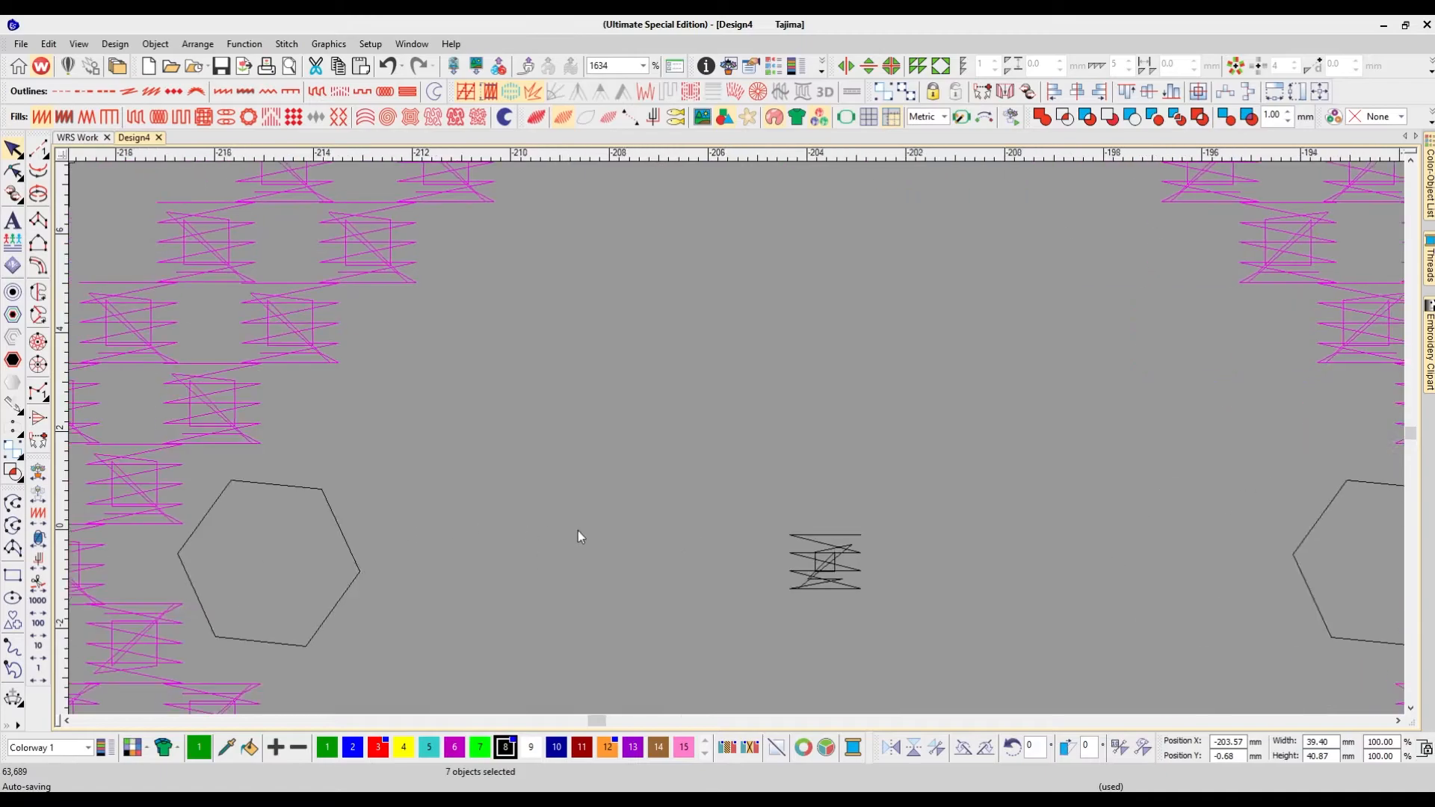
{"action": "scroll", "coordinate": [589, 536], "scroll_direction": "right", "scroll_amount": 2}
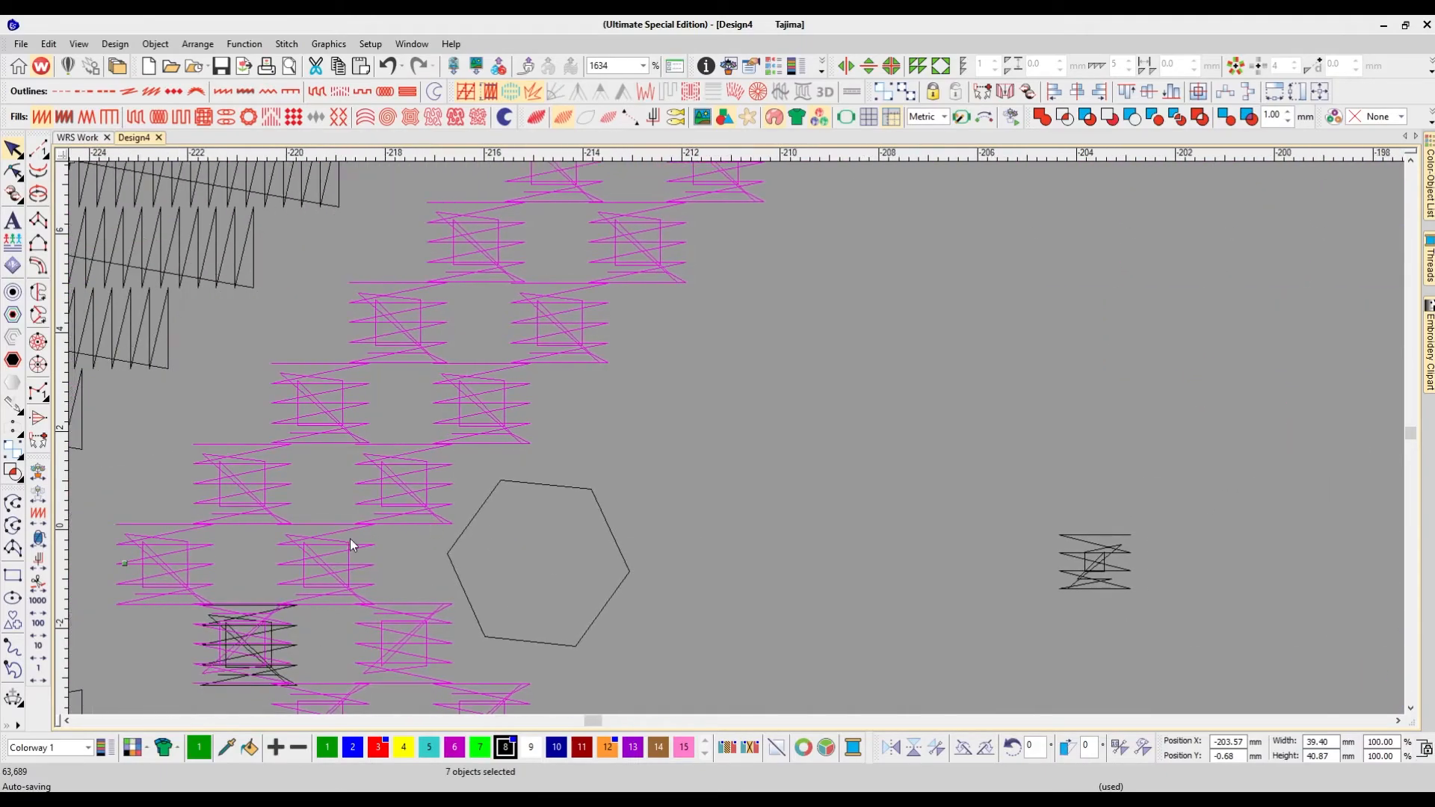
{"action": "left_click", "coordinate": [264, 637], "text": "ctrl"}
{"action": "left_click", "coordinate": [276, 628], "text": "ctrl"}
{"action": "left_click", "coordinate": [295, 629], "text": "ctrl"}
{"action": "key", "text": "shift+z"}
{"action": "key", "text": "shift+z"}
{"action": "key", "text": "shift+z"}
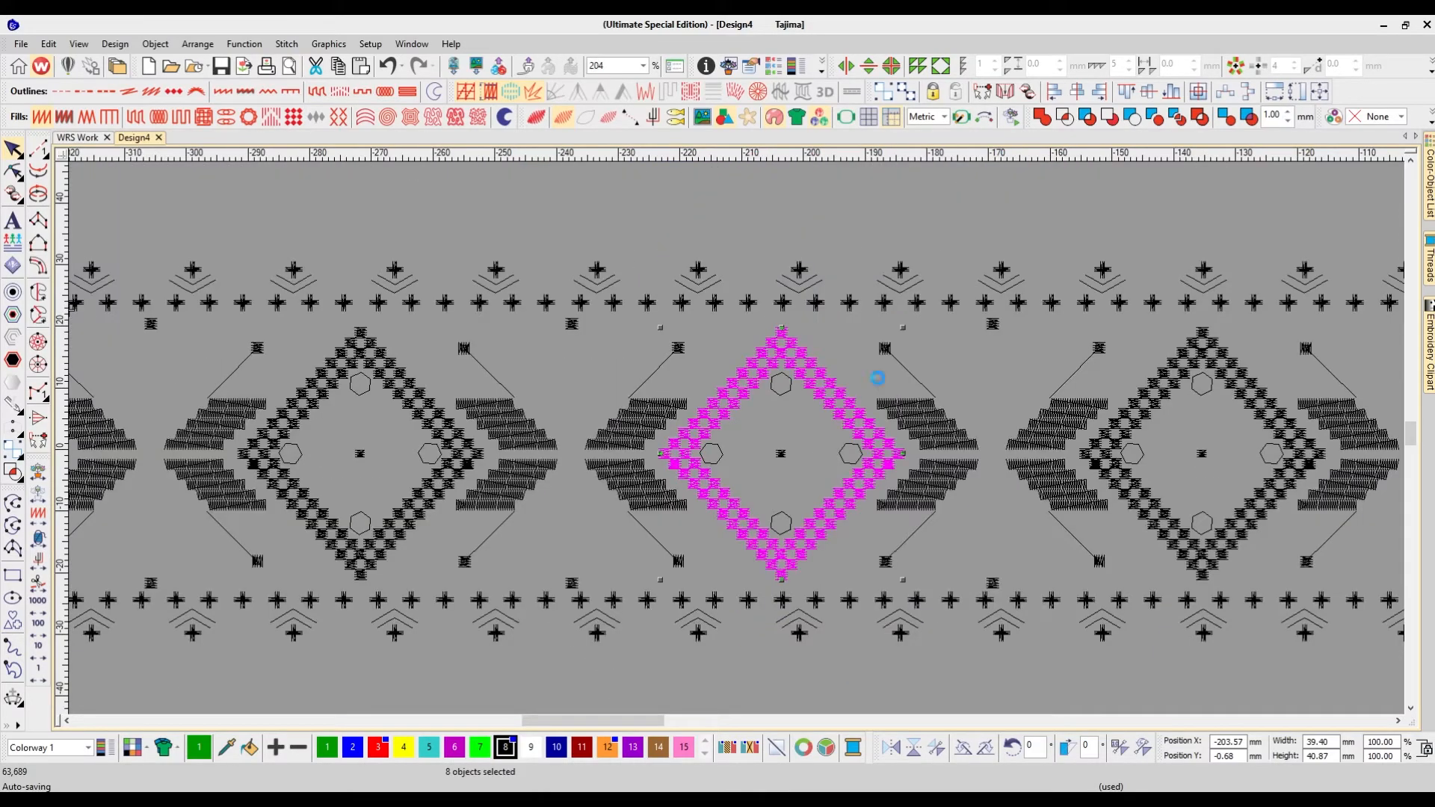
{"action": "key", "text": "ctrl+g"}
{"action": "key", "text": "Escape"}
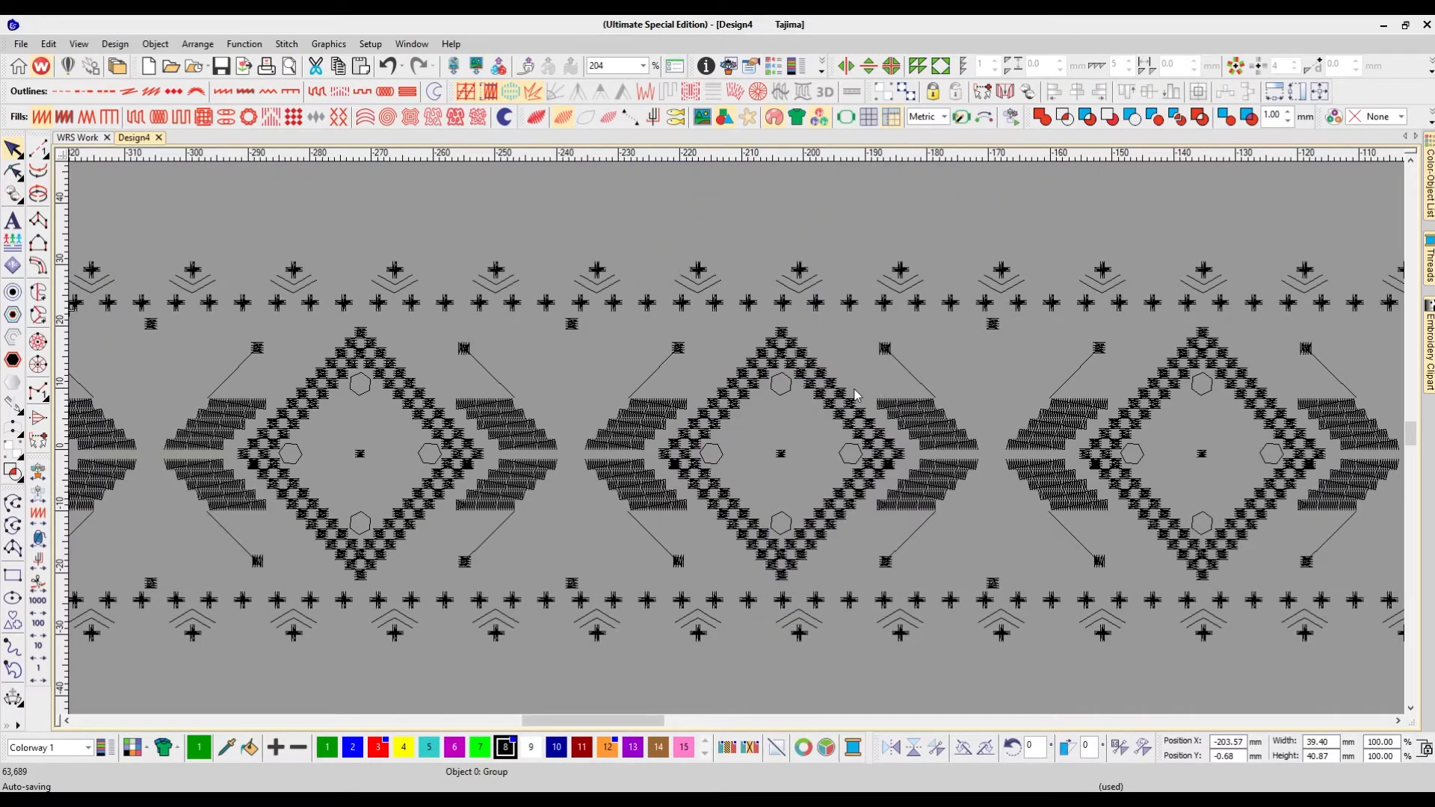
Step: Select the upper and lower frame halves and the right corner blocks of the fifth diamond from the band's right end
{"action": "key", "text": "t"}
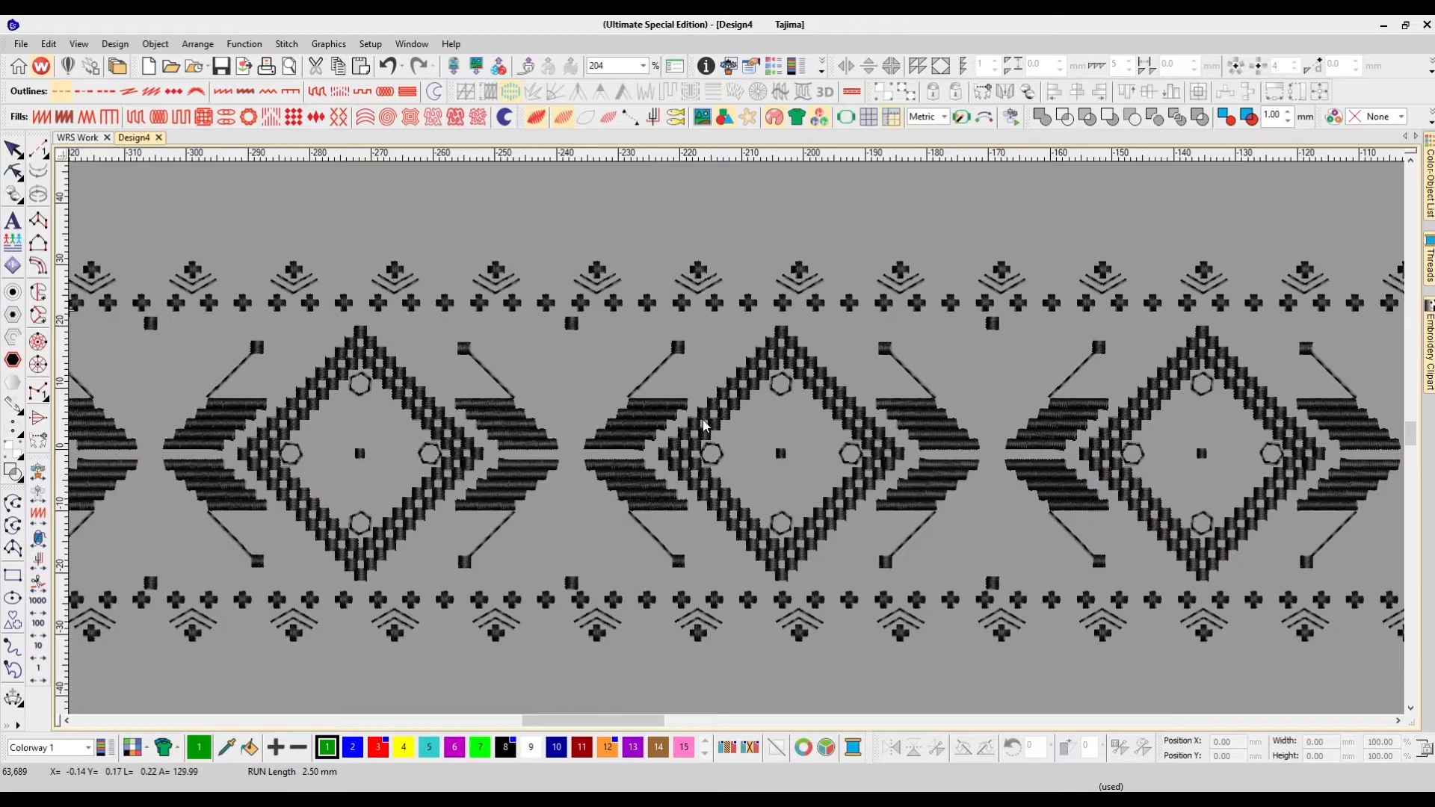
{"action": "key", "text": "t"}
{"action": "scroll", "coordinate": [702, 420], "scroll_direction": "left", "scroll_amount": 3}
{"action": "key", "text": "z"}
{"action": "left_click", "coordinate": [903, 474]}
{"action": "key", "text": "z"}
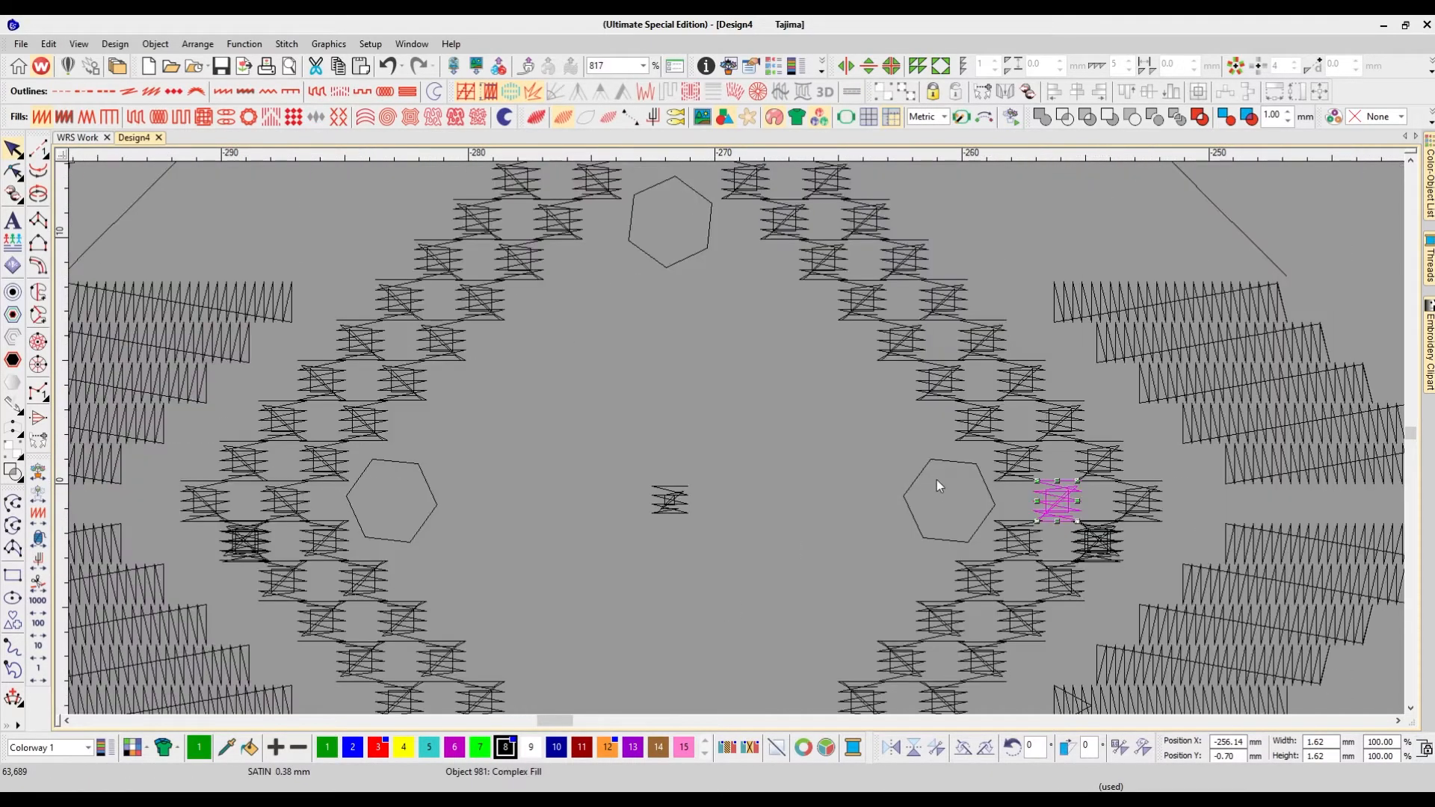
{"action": "scroll", "coordinate": [1029, 522], "scroll_direction": "down", "scroll_amount": 1}
{"action": "left_click", "coordinate": [1034, 452], "text": "ctrl"}
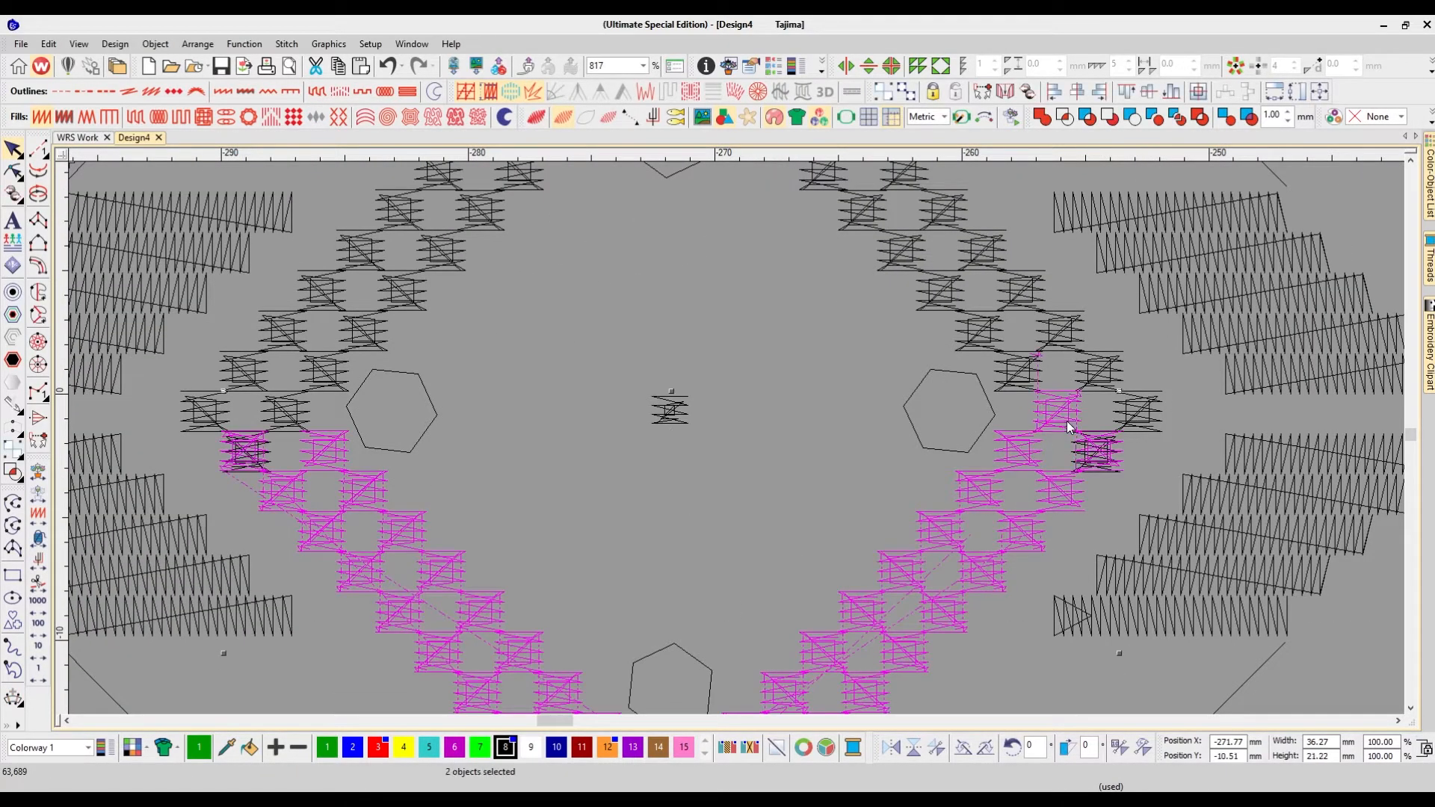
{"action": "left_click", "coordinate": [1082, 452], "text": "ctrl"}
{"action": "left_click", "coordinate": [1088, 455], "text": "ctrl"}
{"action": "left_click", "coordinate": [1071, 451], "text": "ctrl"}
{"action": "left_click", "coordinate": [1070, 451], "text": "ctrl"}
{"action": "left_click", "coordinate": [1076, 449], "text": "ctrl"}
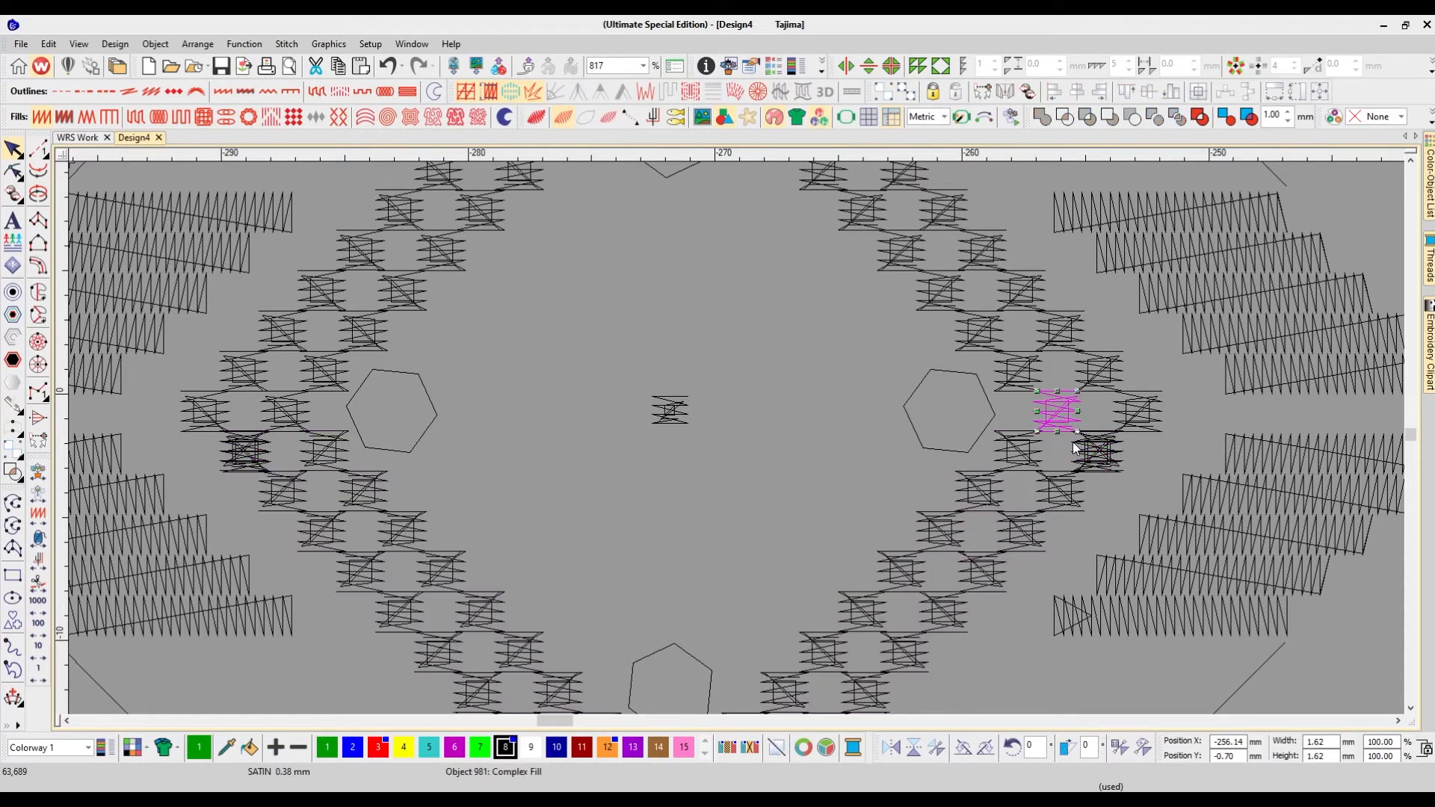
{"action": "left_click", "coordinate": [1079, 449], "text": "ctrl"}
{"action": "key", "text": "z"}
{"action": "scroll", "coordinate": [1036, 453], "scroll_direction": "right", "scroll_amount": 3}
{"action": "left_click", "coordinate": [1262, 420], "text": "ctrl"}
{"action": "left_click", "coordinate": [1164, 452], "text": "ctrl"}
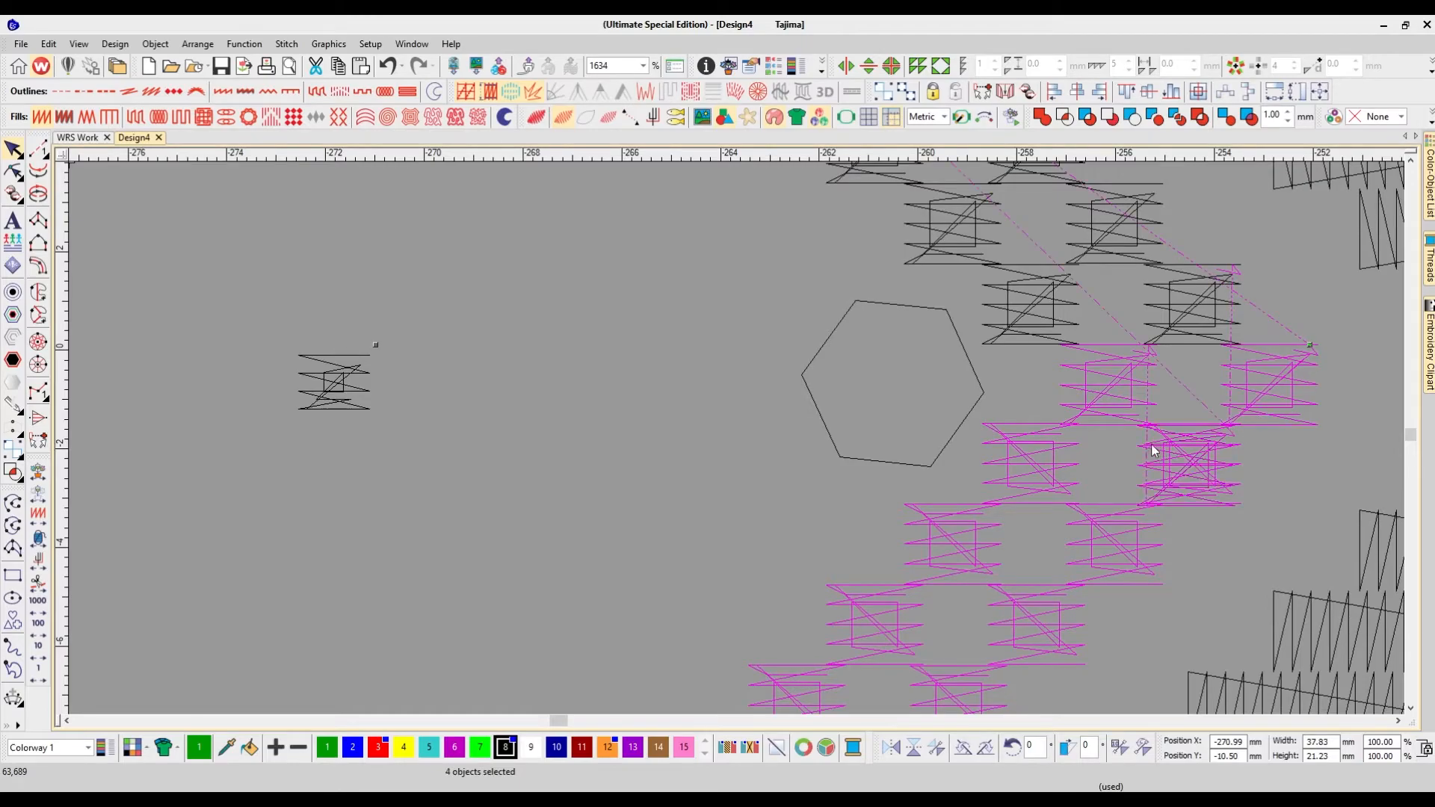
{"action": "left_click", "coordinate": [1013, 346], "text": "ctrl"}
Step: Add the fifth diamond's left corner blocks to the selection and group the whole checkered frame
{"action": "key", "text": "shift+z"}
{"action": "key", "text": "shift+z"}
{"action": "key", "text": "z"}
{"action": "key", "text": "z"}
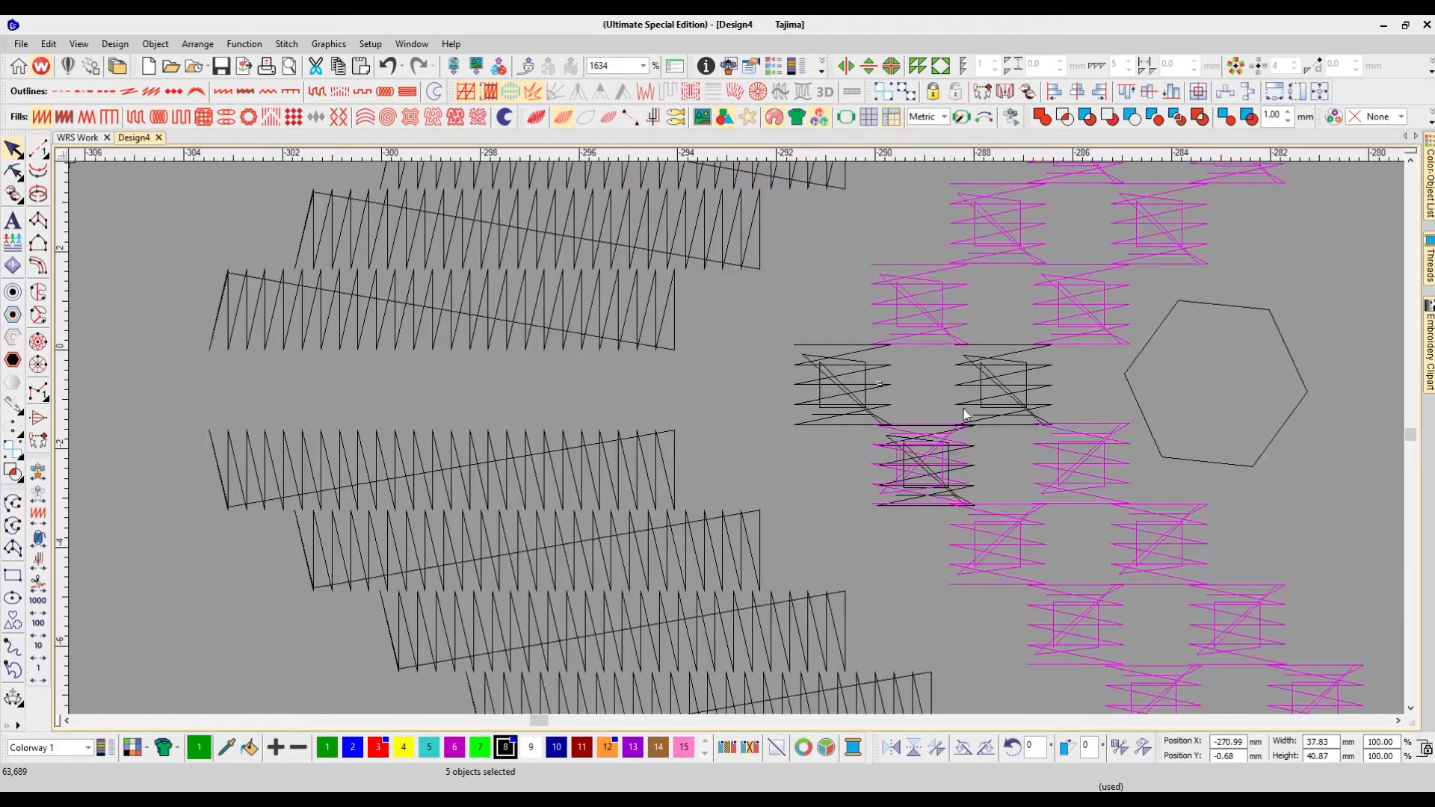
{"action": "left_click", "coordinate": [982, 408], "text": "ctrl"}
{"action": "left_click", "coordinate": [853, 406], "text": "ctrl"}
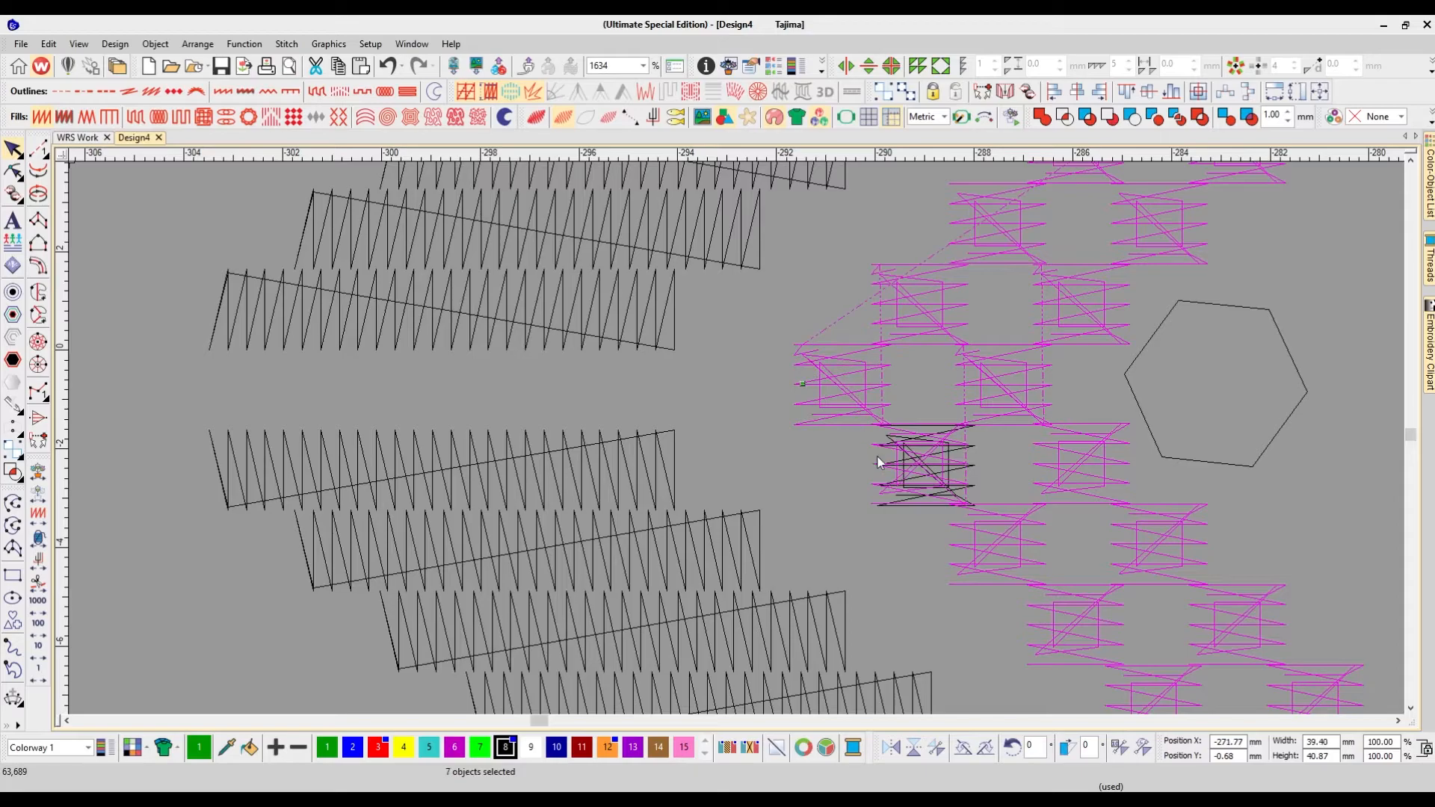
{"action": "left_click", "coordinate": [958, 474], "text": "ctrl"}
{"action": "key", "text": "shift+z"}
{"action": "key", "text": "shift+z"}
{"action": "key", "text": "shift+z"}
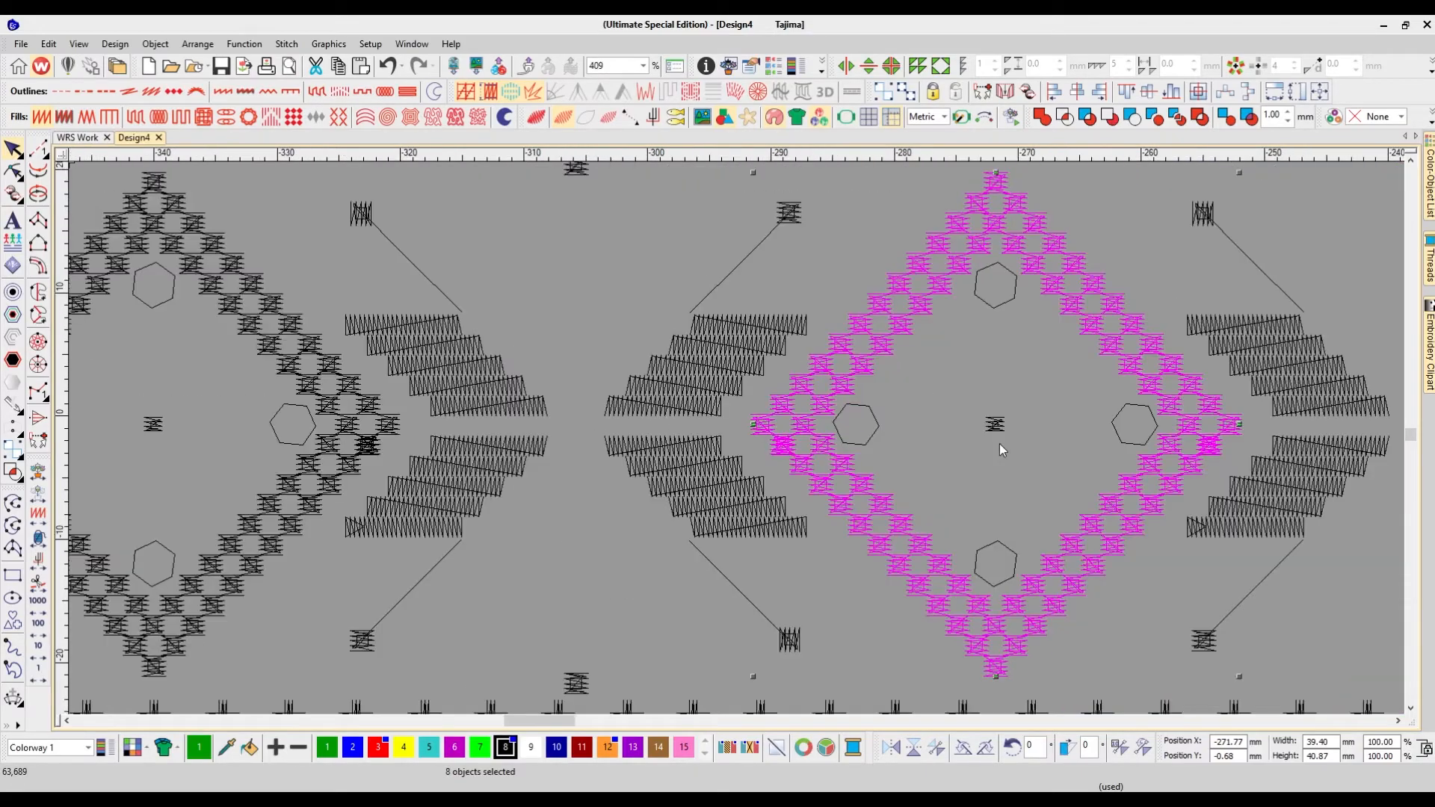
{"action": "key", "text": "ctrl+g"}
Step: Select the upper and lower frame halves and the right corner blocks of the leftmost diamond in the band
{"action": "scroll", "coordinate": [931, 439], "scroll_direction": "left", "scroll_amount": 3}
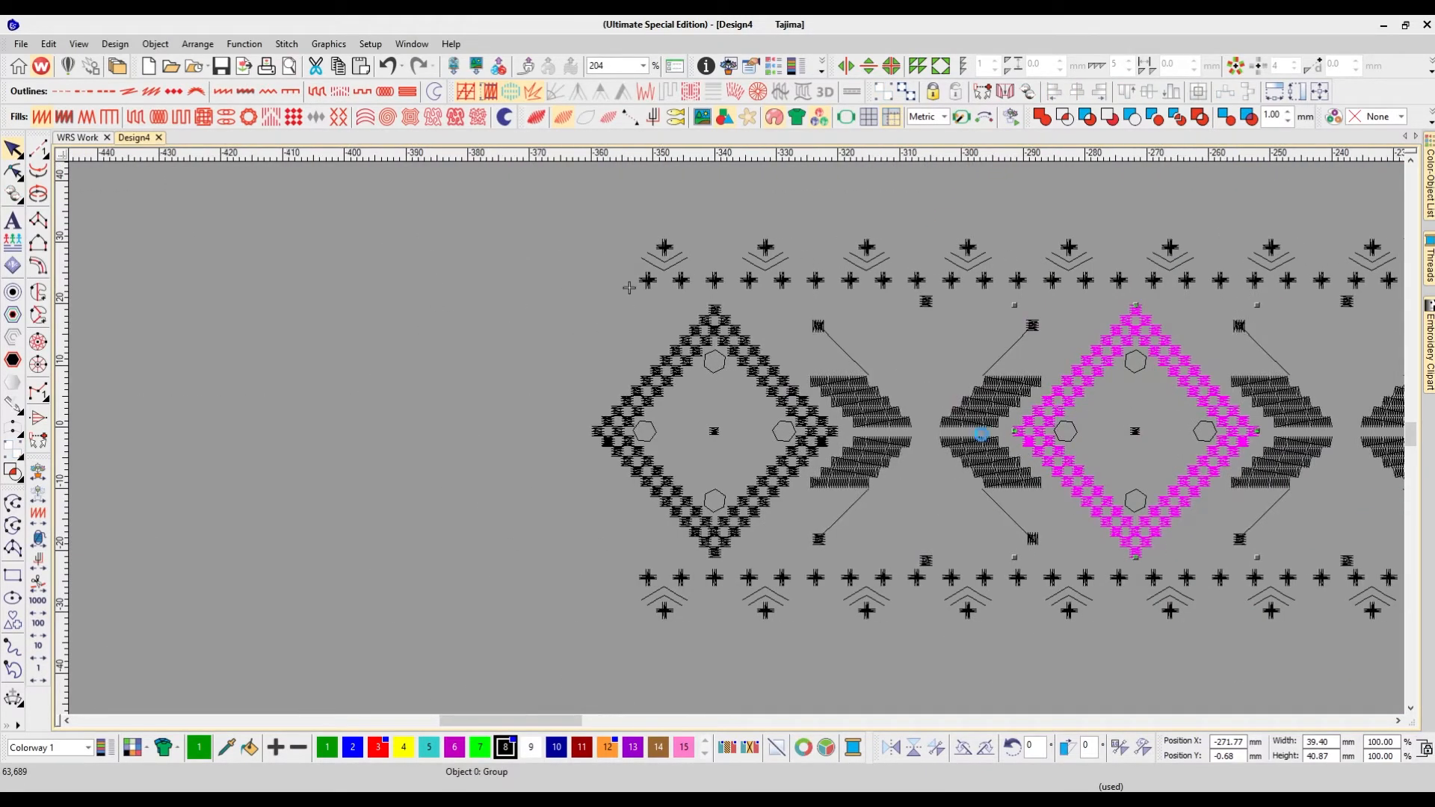
{"action": "key", "text": "z"}
{"action": "left_click", "coordinate": [893, 423]}
{"action": "left_click", "coordinate": [905, 408], "text": "shift"}
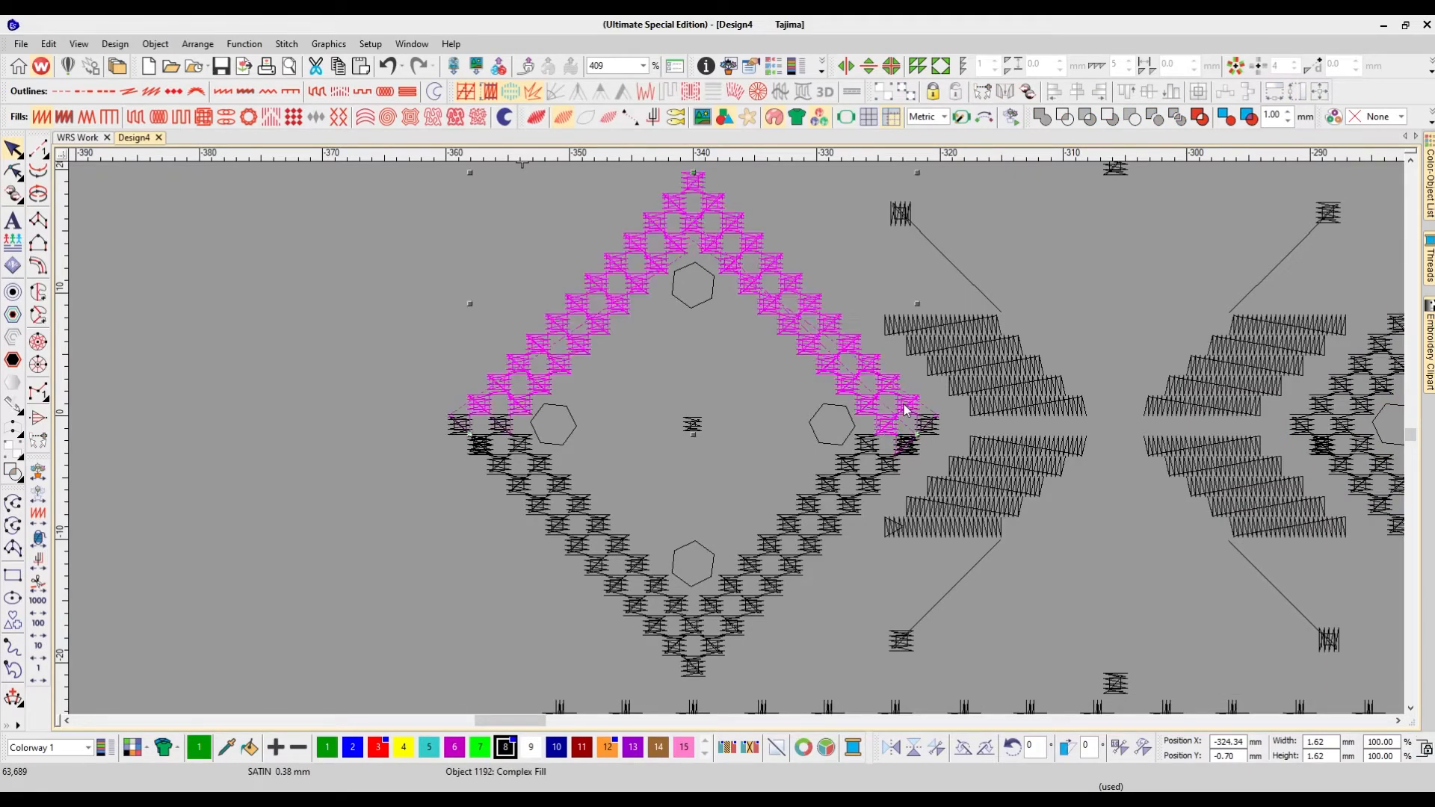
{"action": "left_click", "coordinate": [906, 448], "text": "shift"}
{"action": "key", "text": "z"}
{"action": "key", "text": "z"}
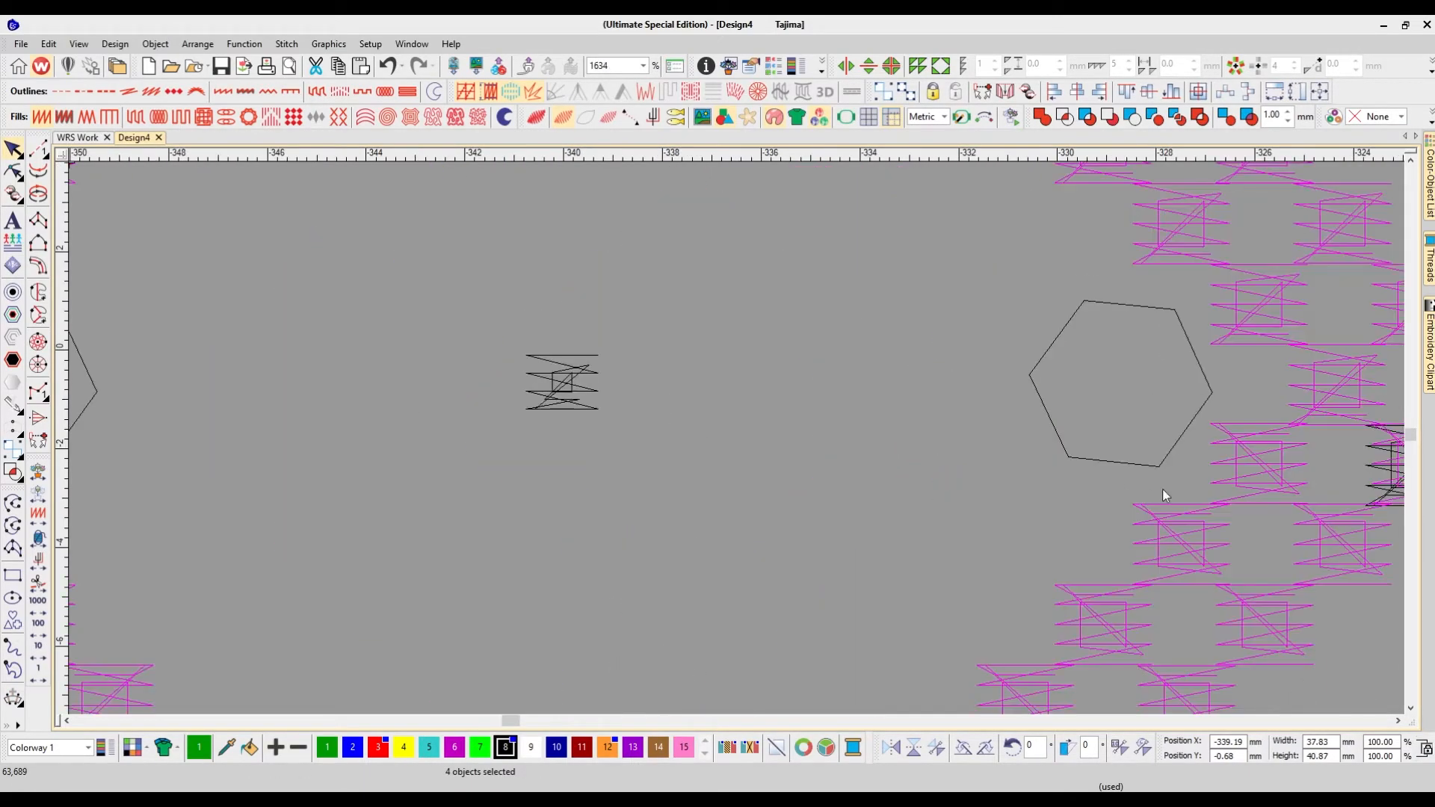
{"action": "left_click", "coordinate": [1368, 491], "text": "ctrl"}
Step: Add the leftmost diamond's left corner blocks to the selection and group the complete frame
{"action": "key", "text": "shift+z"}
{"action": "scroll", "coordinate": [850, 477], "scroll_direction": "left", "scroll_amount": 3}
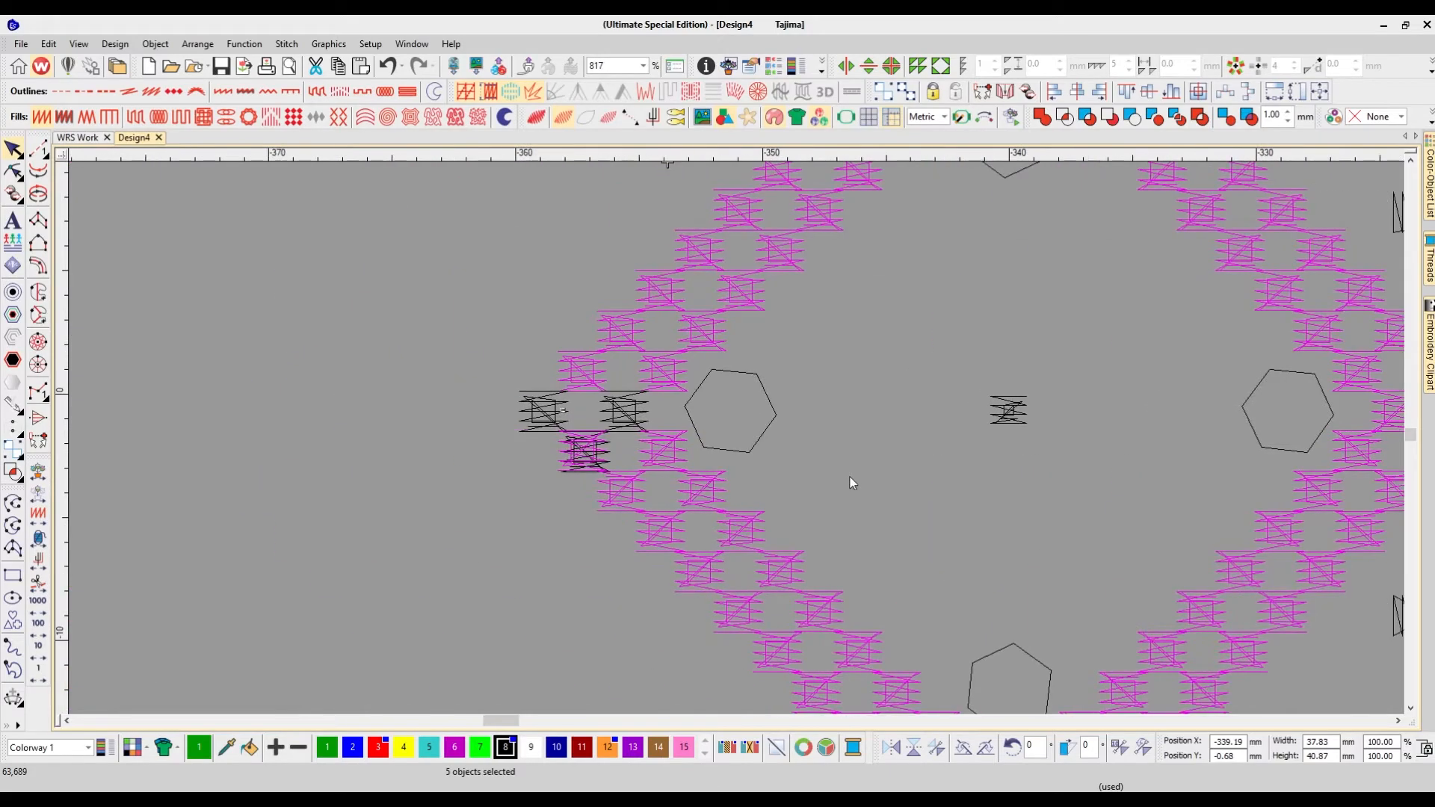
{"action": "key", "text": "z"}
{"action": "left_click", "coordinate": [543, 410], "text": "ctrl"}
{"action": "left_click", "coordinate": [386, 408], "text": "ctrl"}
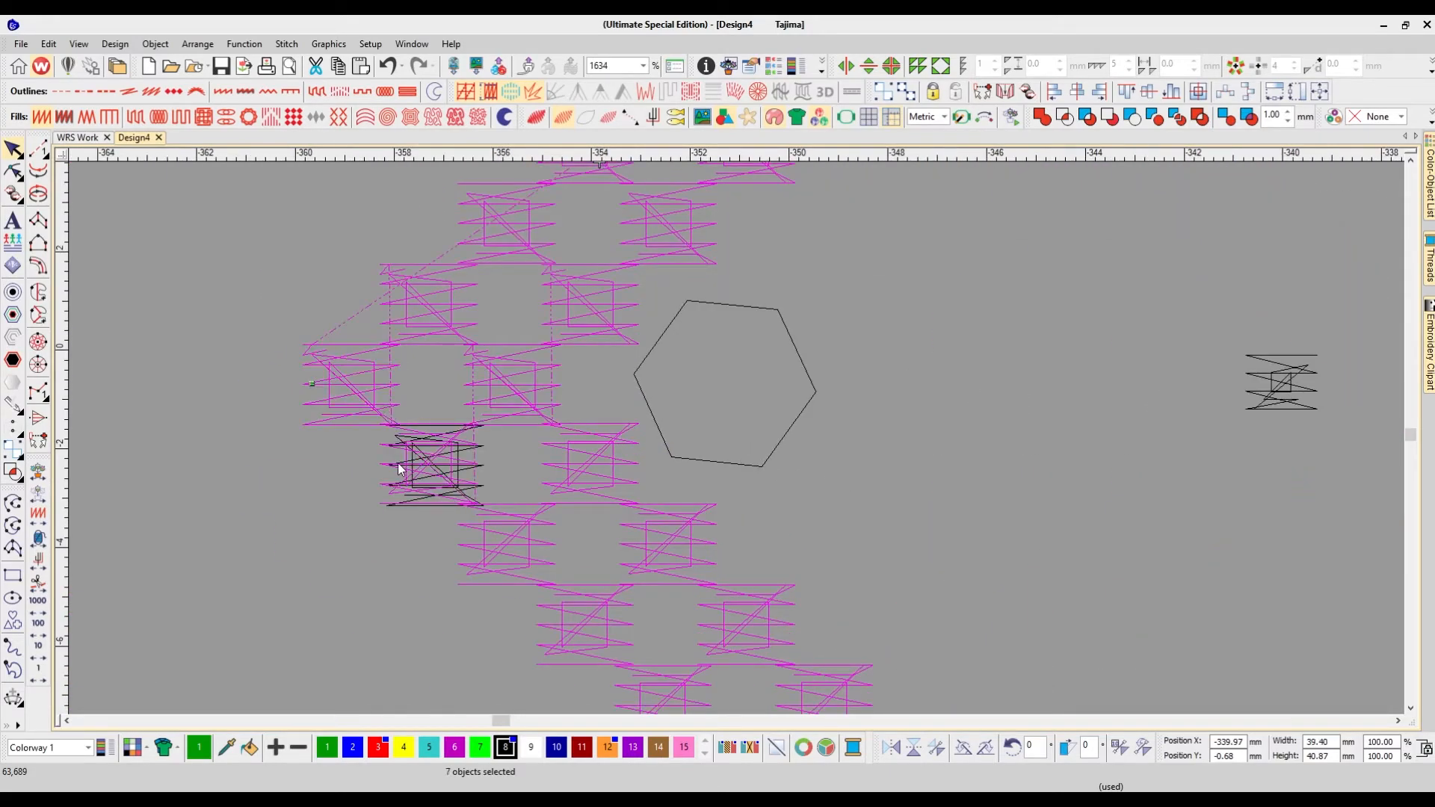
{"action": "left_click", "coordinate": [482, 469], "text": "ctrl"}
{"action": "key", "text": "shift+z"}
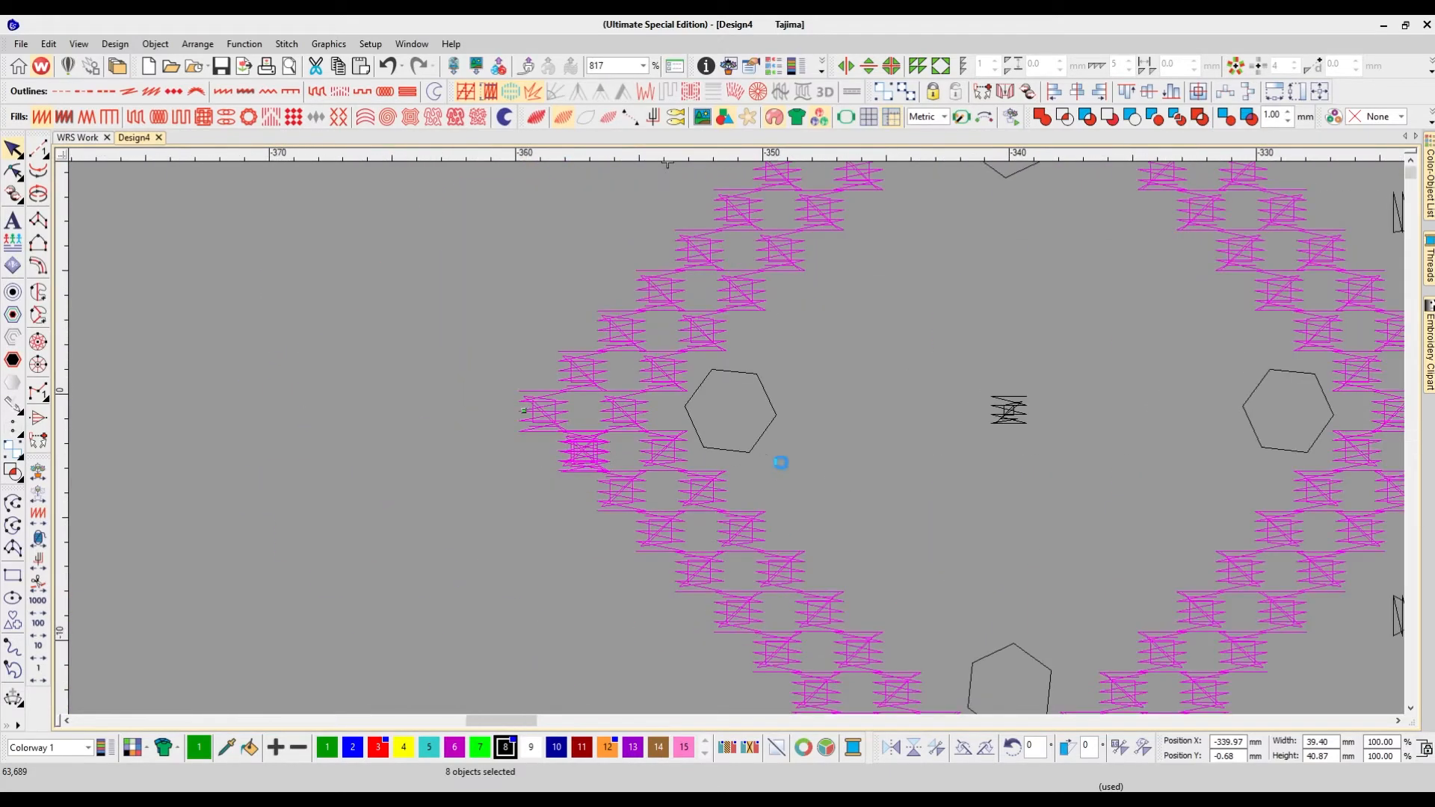
{"action": "key", "text": "shift+z"}
{"action": "key", "text": "shift+z"}
{"action": "key", "text": "ctrl+g"}
{"action": "key", "text": "Escape"}
Step: Display all thread colours of the band again instead of only the black objects
{"action": "key", "text": "shift+z"}
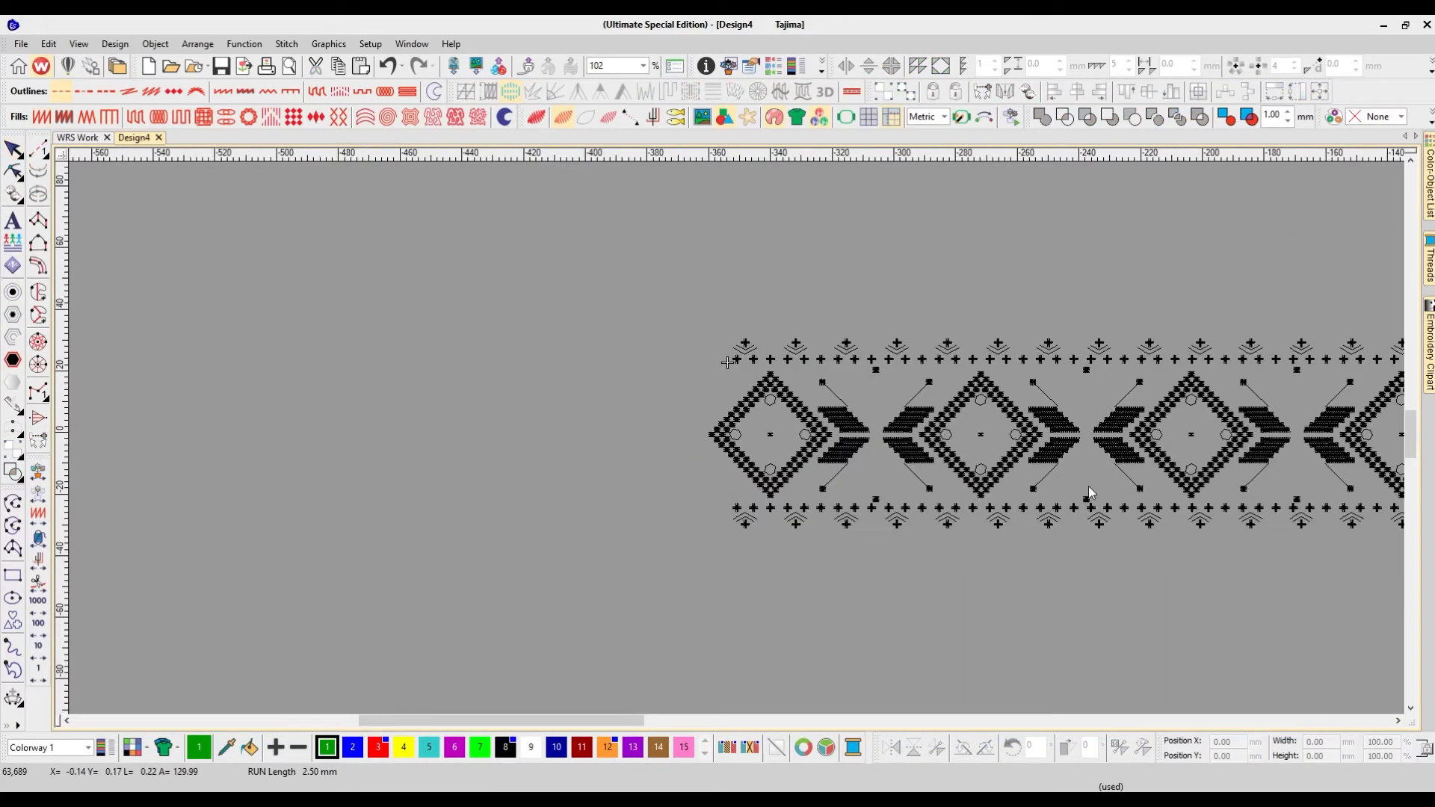
{"action": "scroll", "coordinate": [1020, 486], "scroll_direction": "right", "scroll_amount": 3}
{"action": "key", "text": "shift+s"}
{"action": "scroll", "coordinate": [1016, 486], "scroll_direction": "right", "scroll_amount": 5}
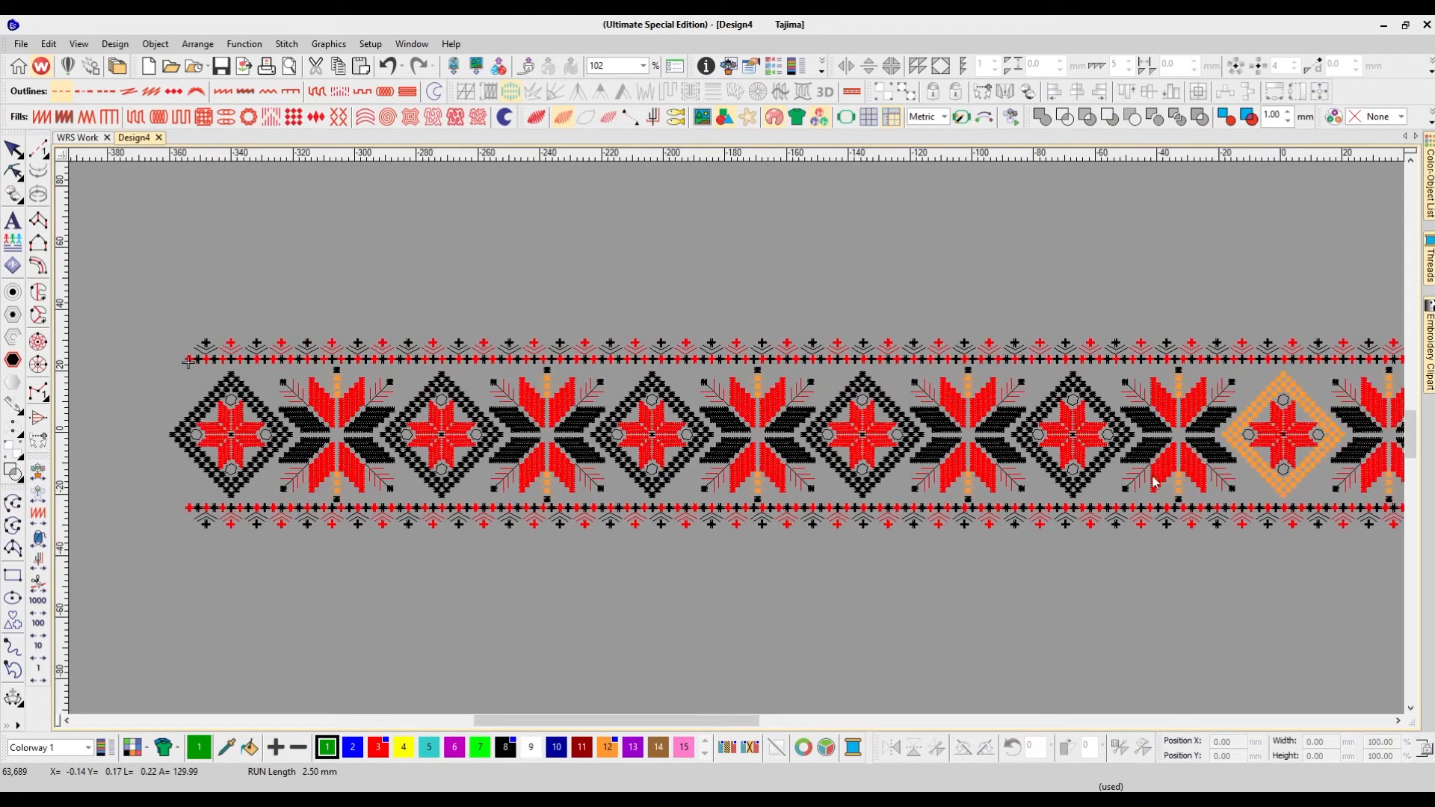
Step: Try to place a copy of the orange diamond frame by hand over the neighbouring black frame, then delete the copy
{"action": "key", "text": "z"}
{"action": "scroll", "coordinate": [985, 480], "scroll_direction": "right", "scroll_amount": 2}
{"action": "left_click_drag", "start_coordinate": [1186, 344], "coordinate": [1263, 312]}
{"action": "key", "text": "ctrl+z"}
{"action": "left_click_drag", "start_coordinate": [1179, 329], "coordinate": [761, 320]}
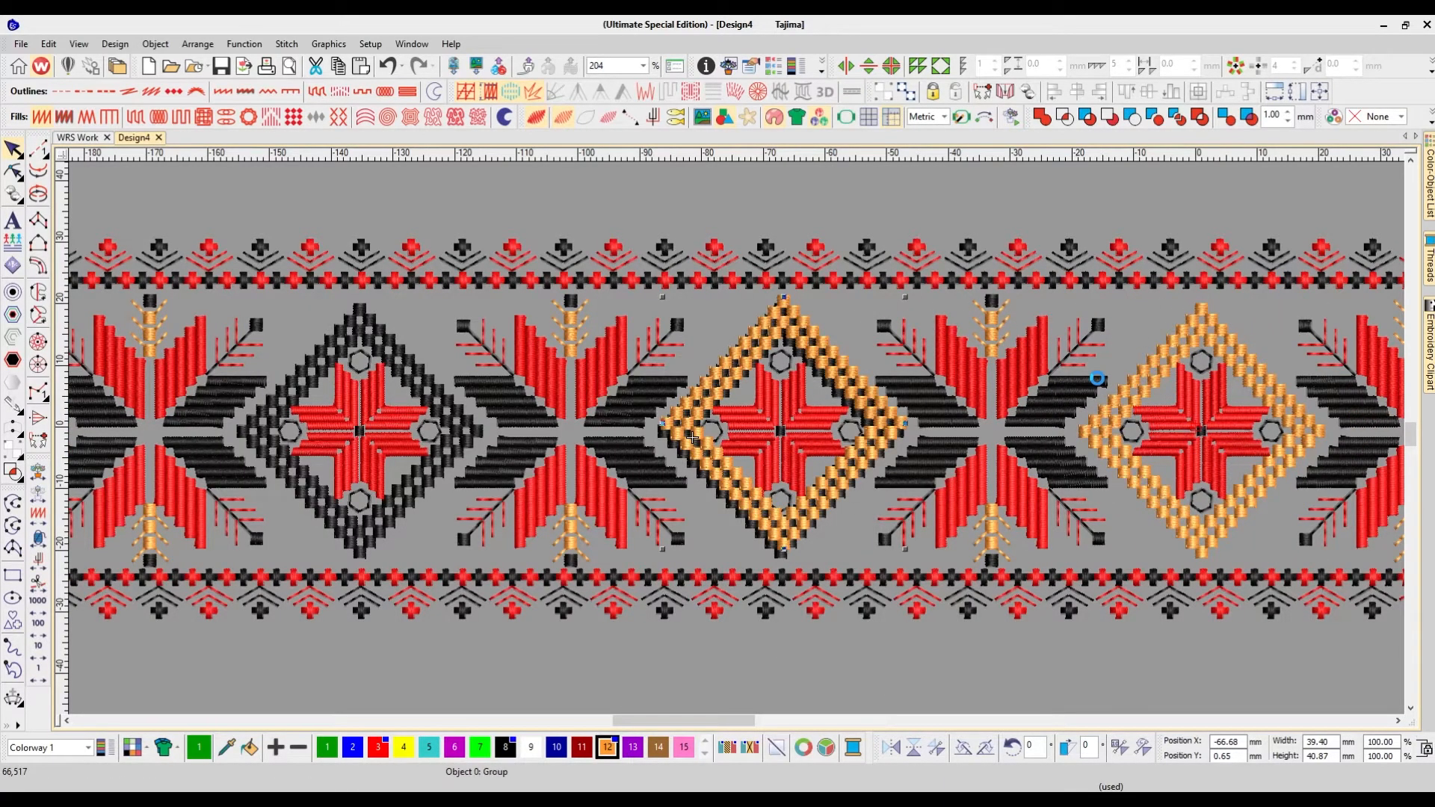
{"action": "key", "text": "Delete"}
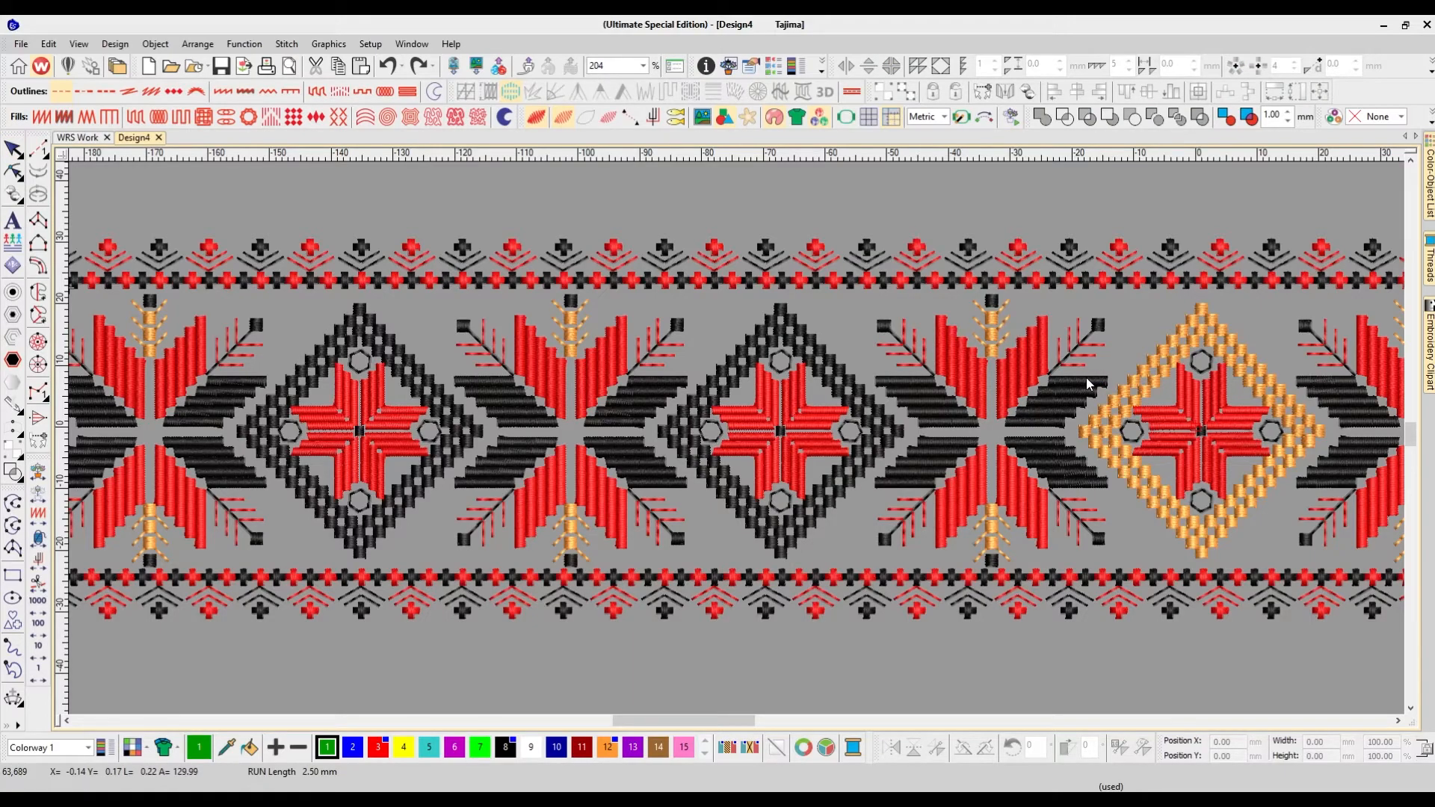
Step: Duplicate the orange diamond frame in place, undoing a trial shift of the copy
{"action": "left_click", "coordinate": [1163, 351]}
{"action": "key", "text": "ctrl+d"}
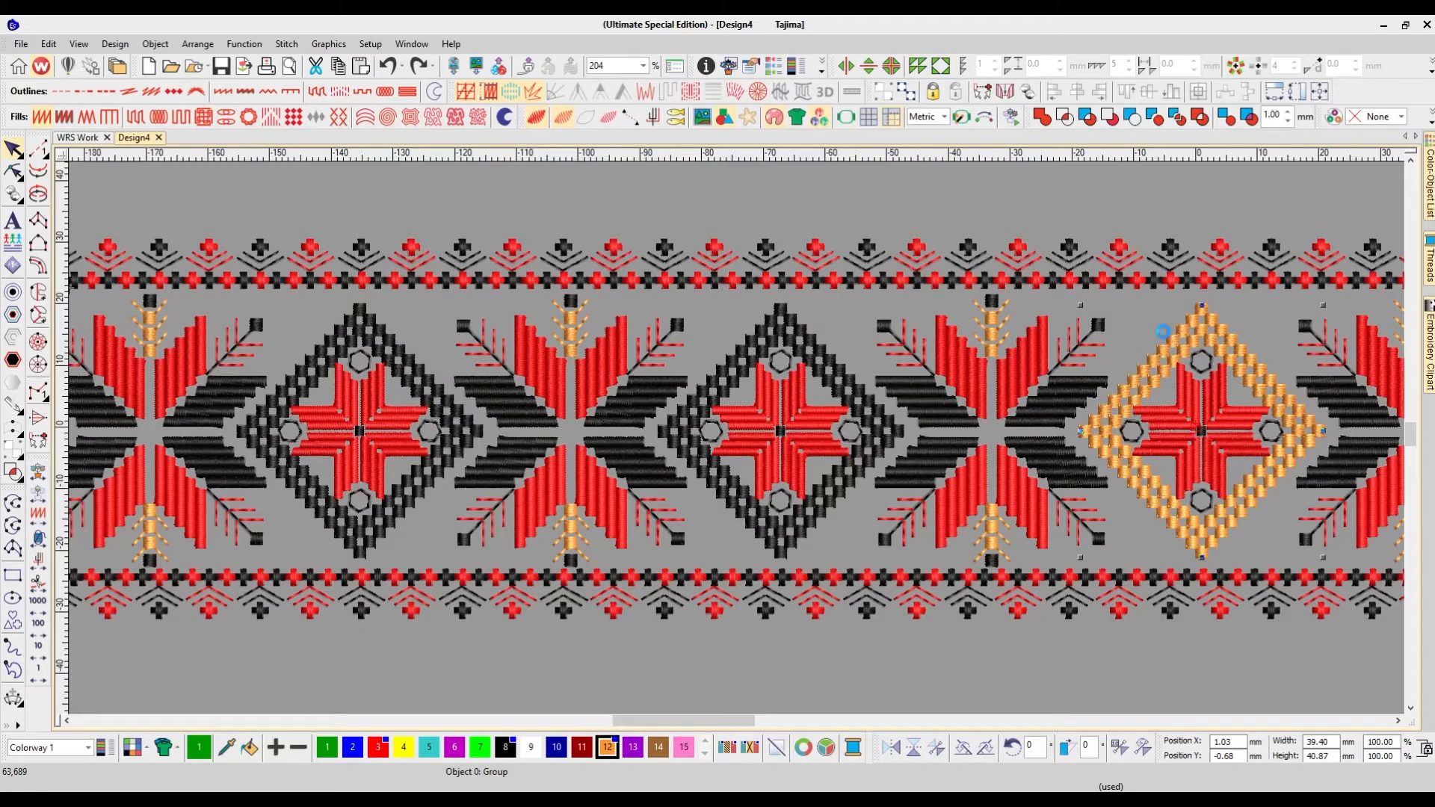
{"action": "left_click_drag", "start_coordinate": [1164, 351], "coordinate": [1232, 365]}
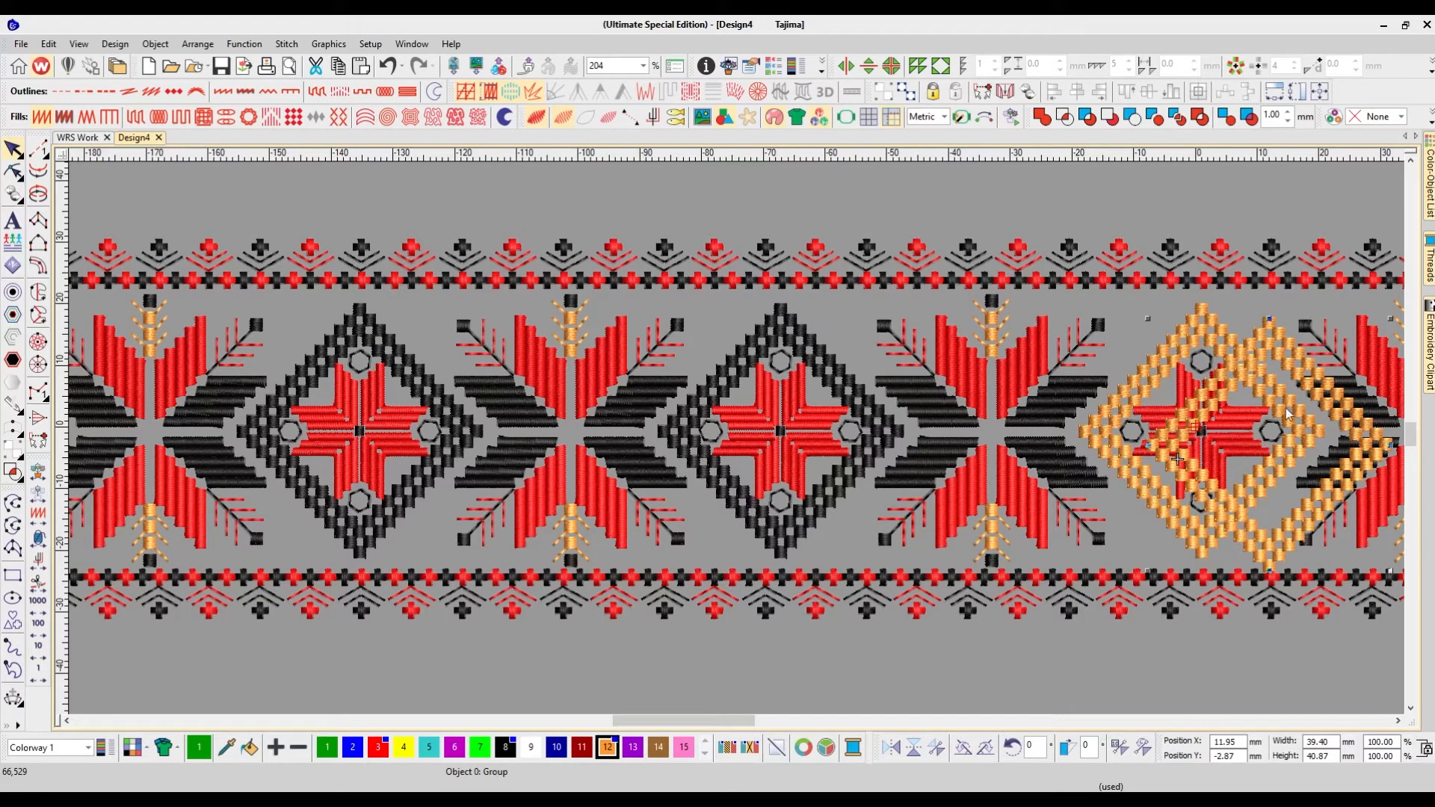
{"action": "key", "text": "ctrl+z"}
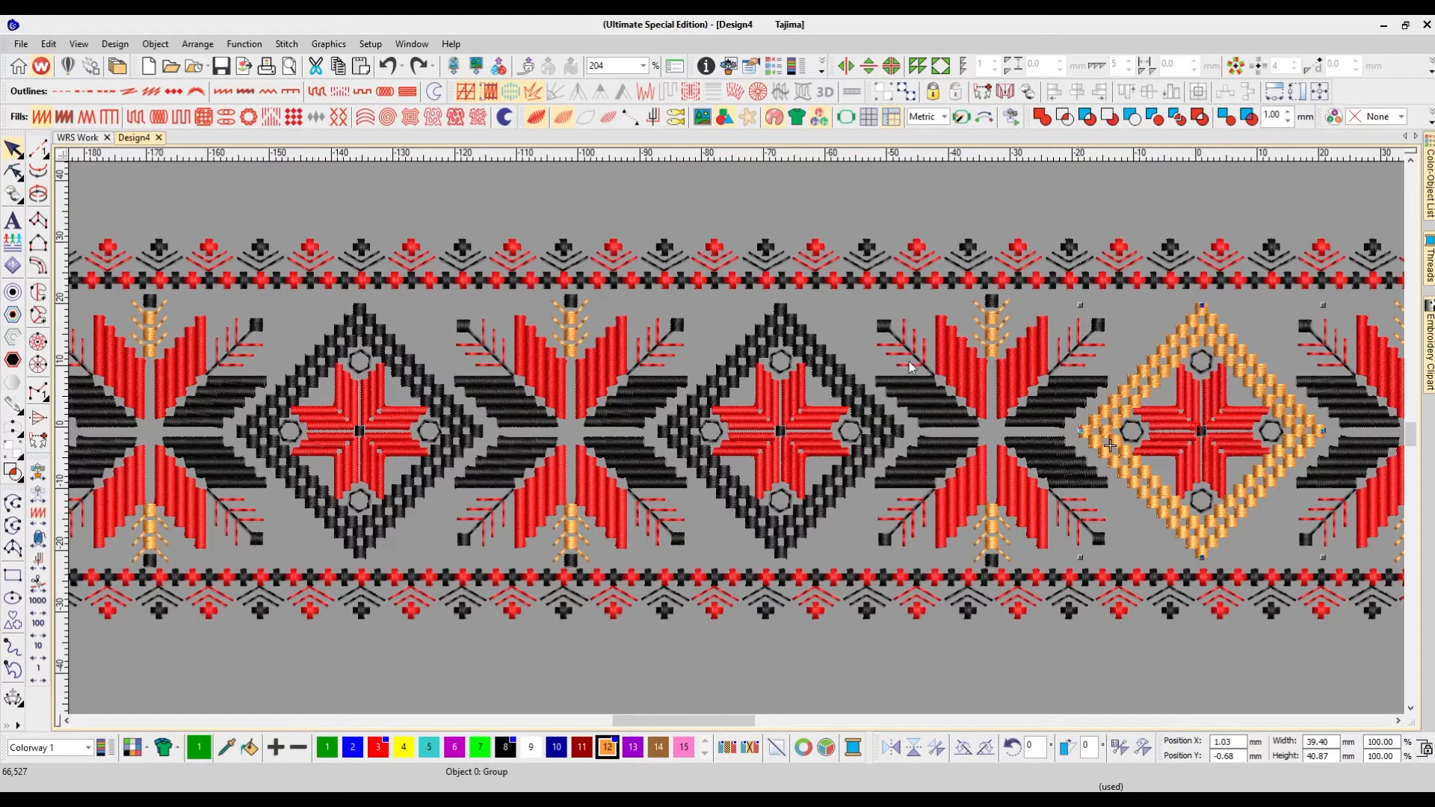
Step: Turn off TrueView and try shifting the grouped black frame beside the orange diamond, then undo the move
{"action": "key", "text": "t"}
{"action": "left_click_drag", "start_coordinate": [781, 321], "coordinate": [820, 312]}
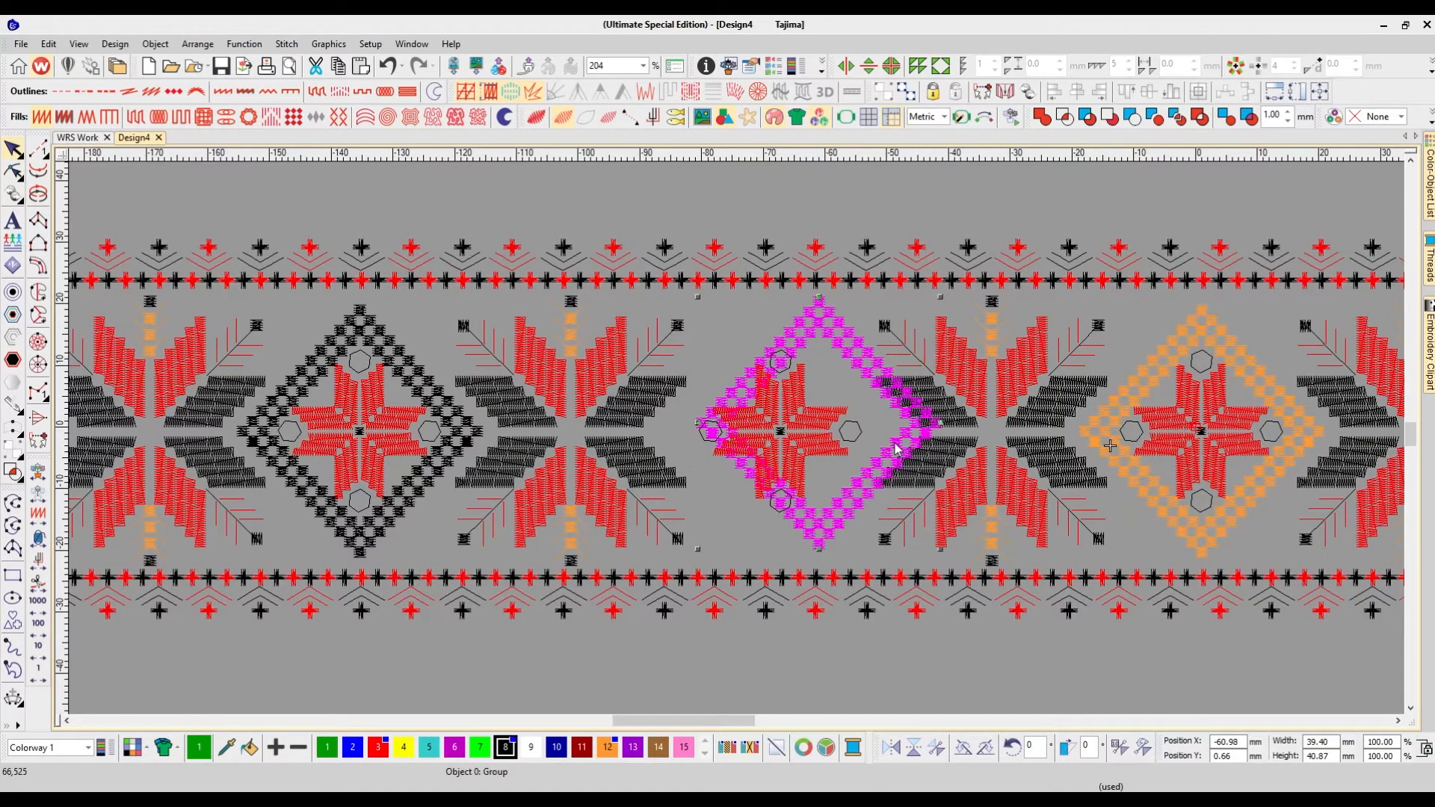
{"action": "key", "text": "ctrl+z"}
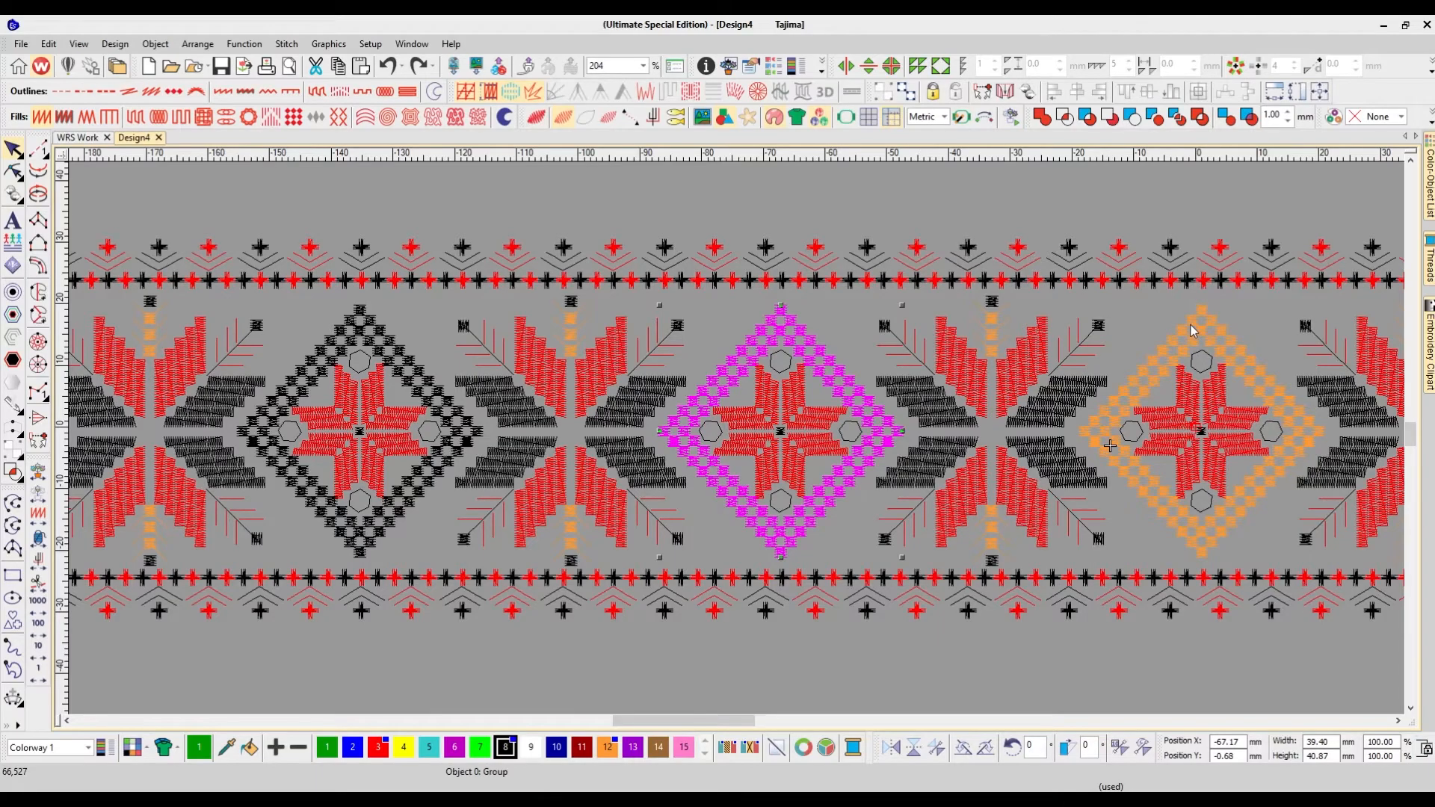
Step: Select the duplicated orange frame with the neighbouring black frame, centre the copy exactly on the black one, and turn TrueView back on
{"action": "left_click", "coordinate": [1194, 331]}
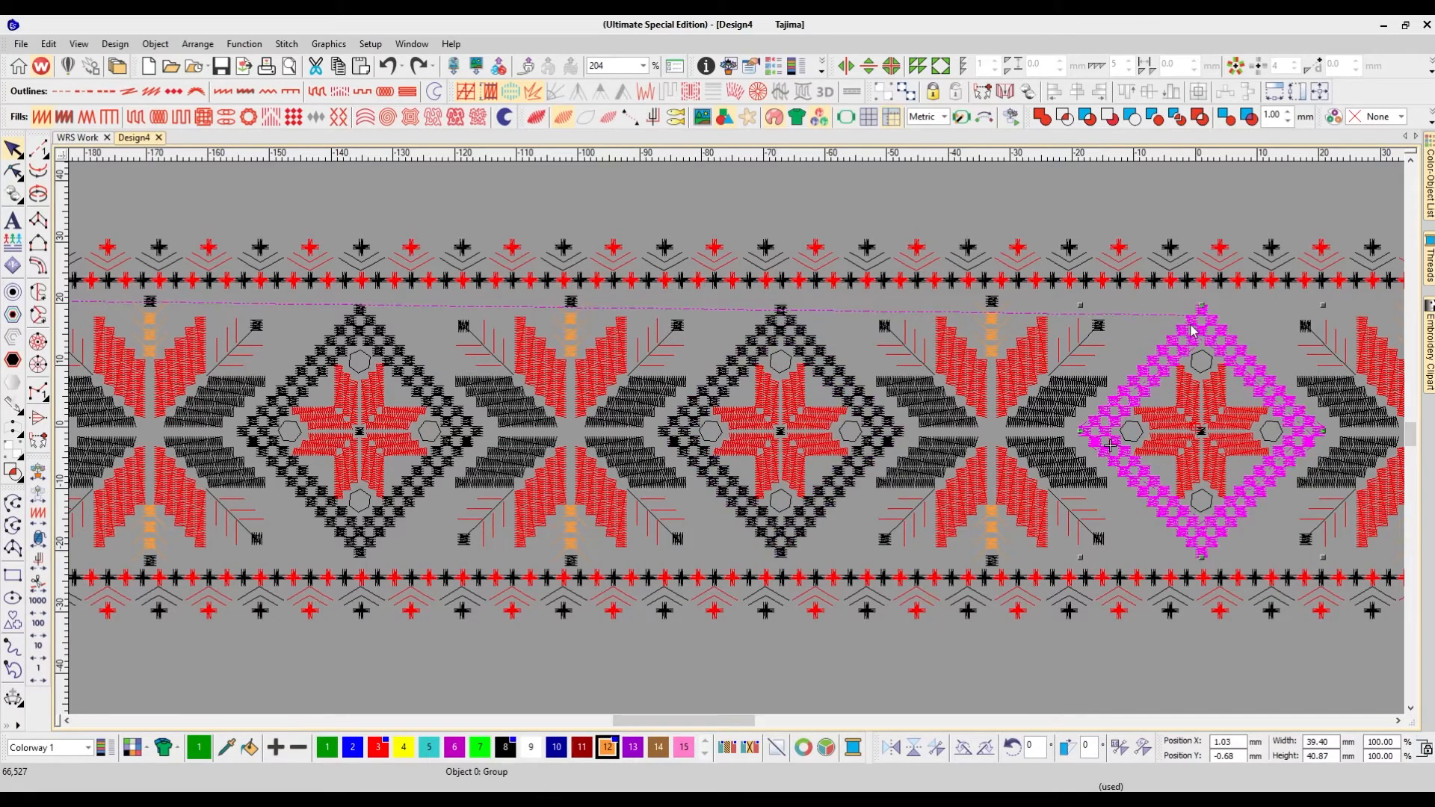
{"action": "left_click", "coordinate": [783, 319], "text": "ctrl"}
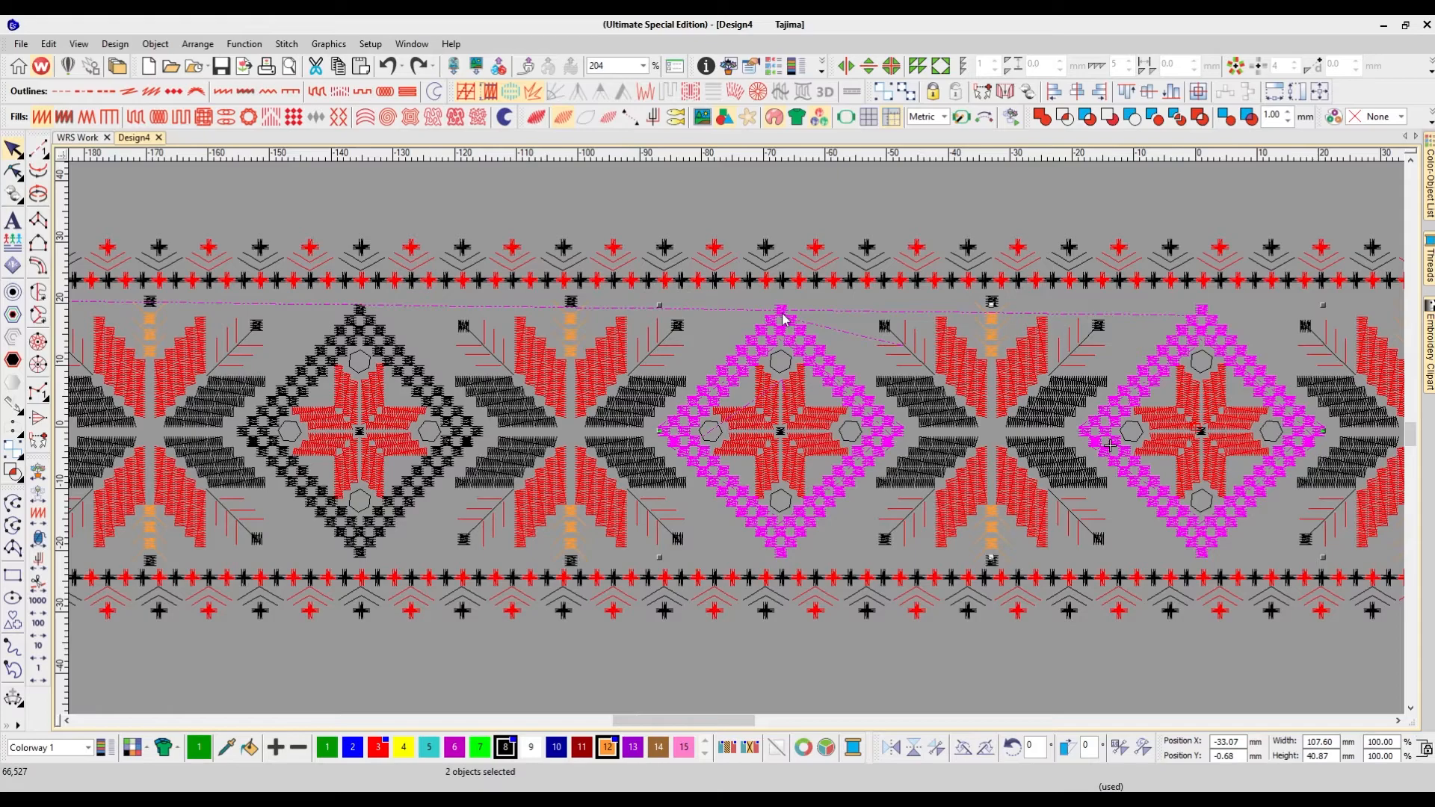
{"action": "left_click", "coordinate": [783, 319]}
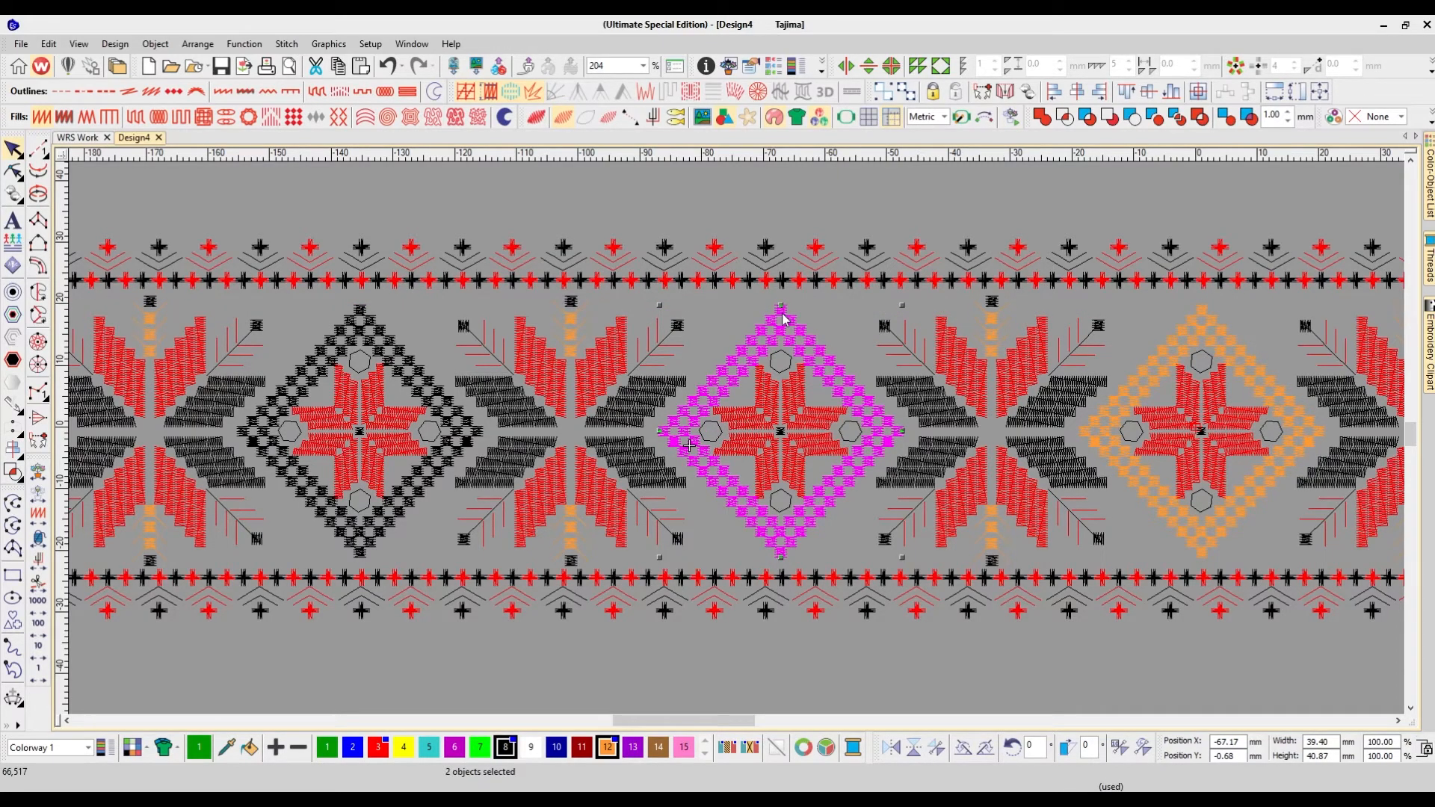
{"action": "key", "text": "t"}
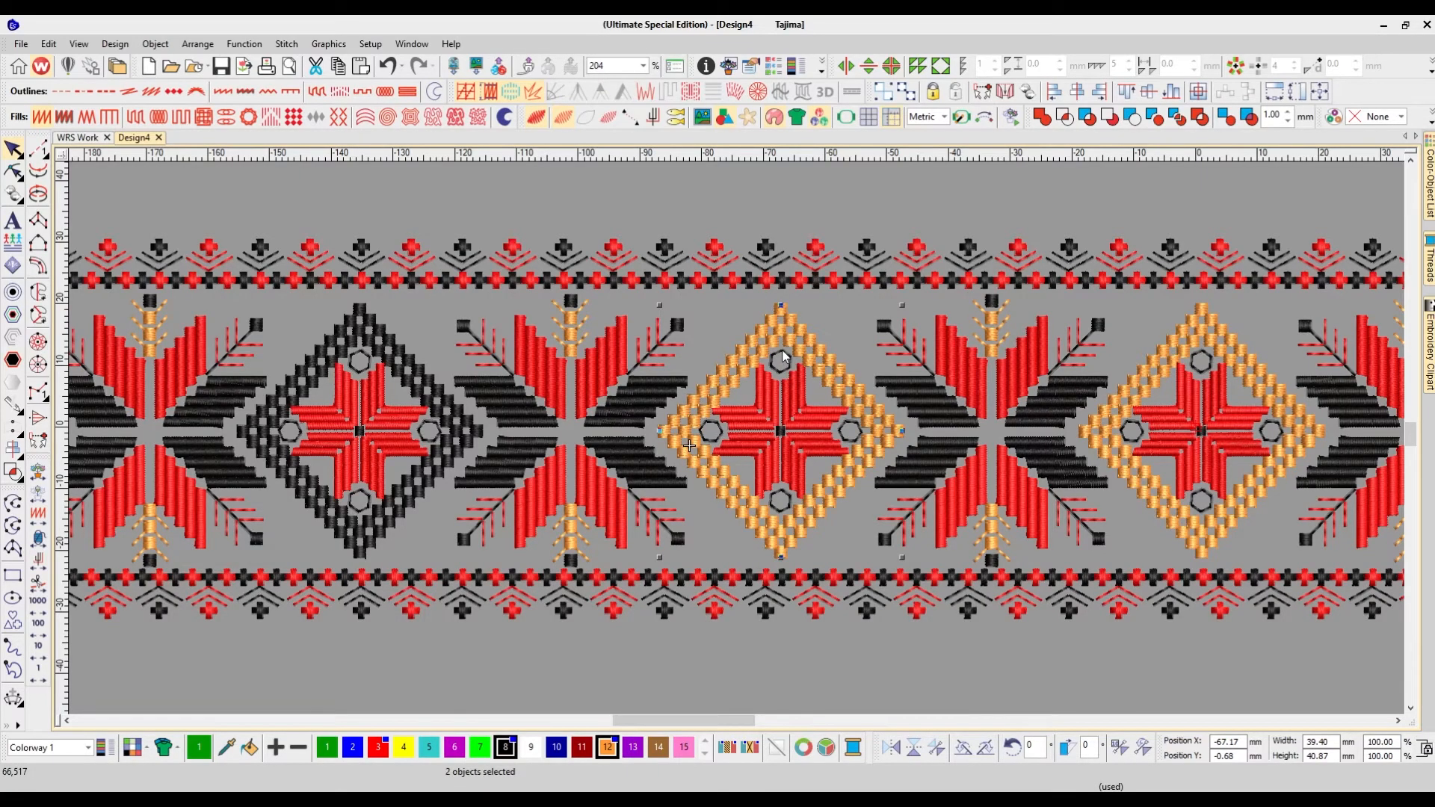
{"action": "key", "text": "Escape"}
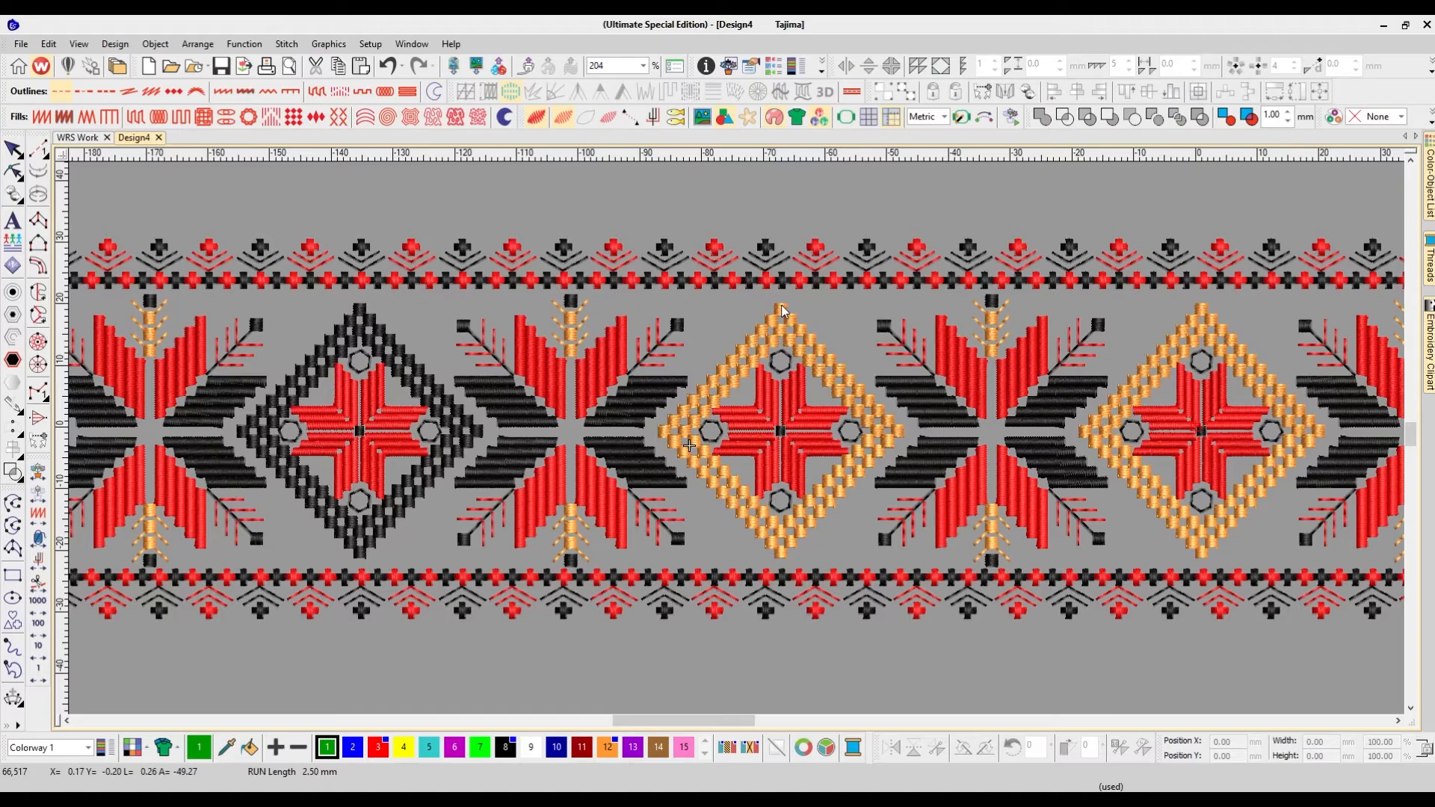
Step: Remove the black frame beneath the orange copy on the second diamond from the band's right end, and put the orange copy back in place
{"action": "left_click", "coordinate": [784, 311]}
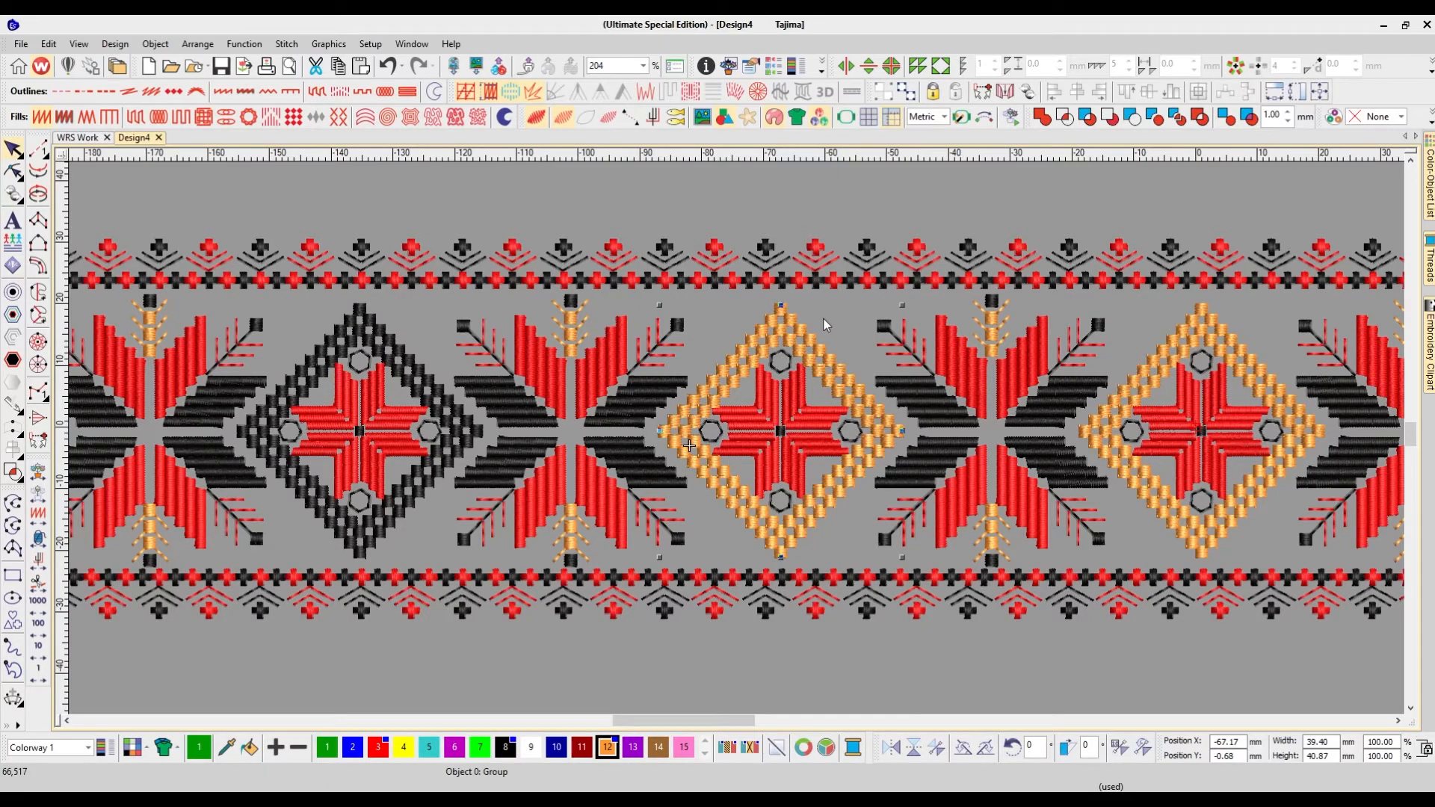
{"action": "key", "text": "ctrl+x"}
{"action": "left_click", "coordinate": [784, 319]}
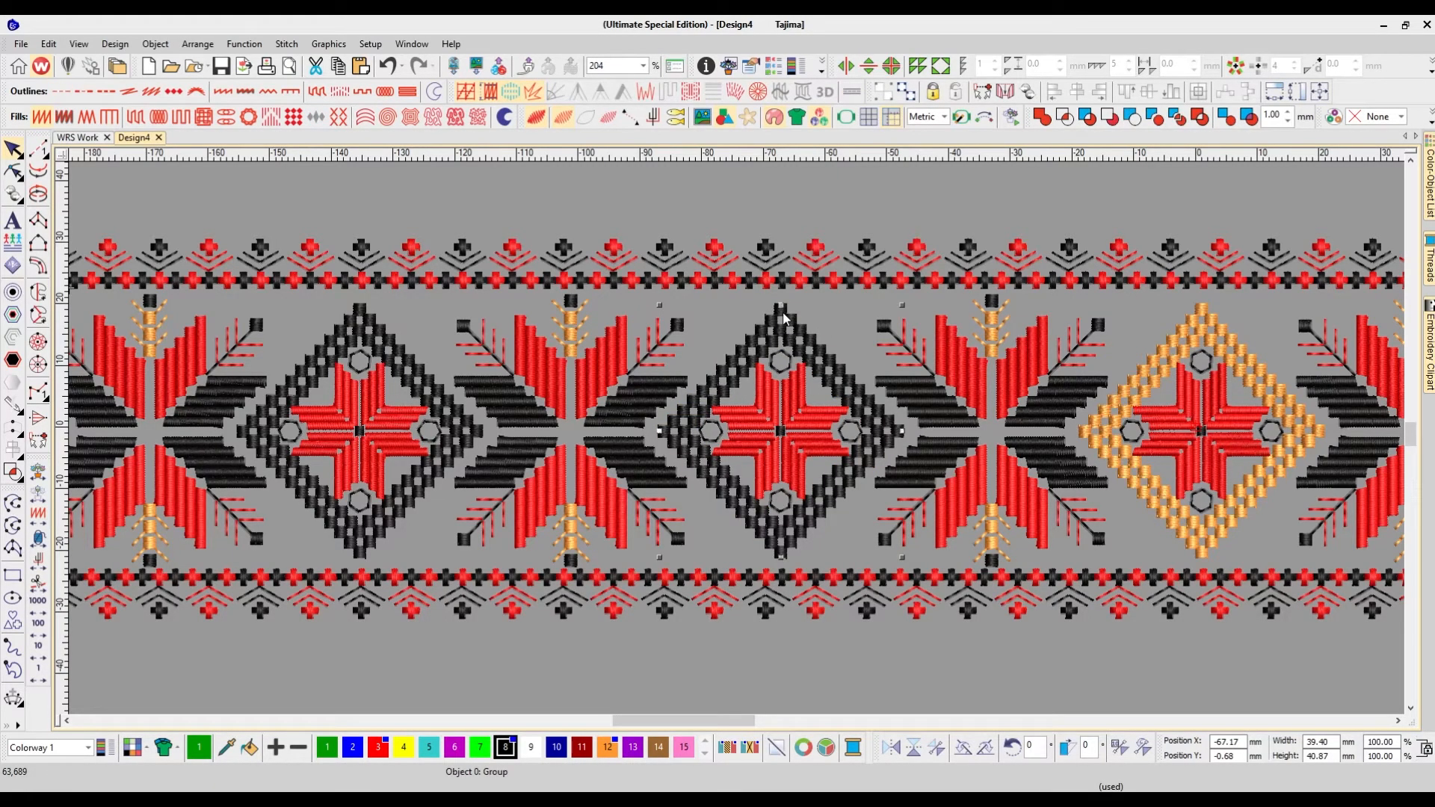
{"action": "key", "text": "ctrl+x"}
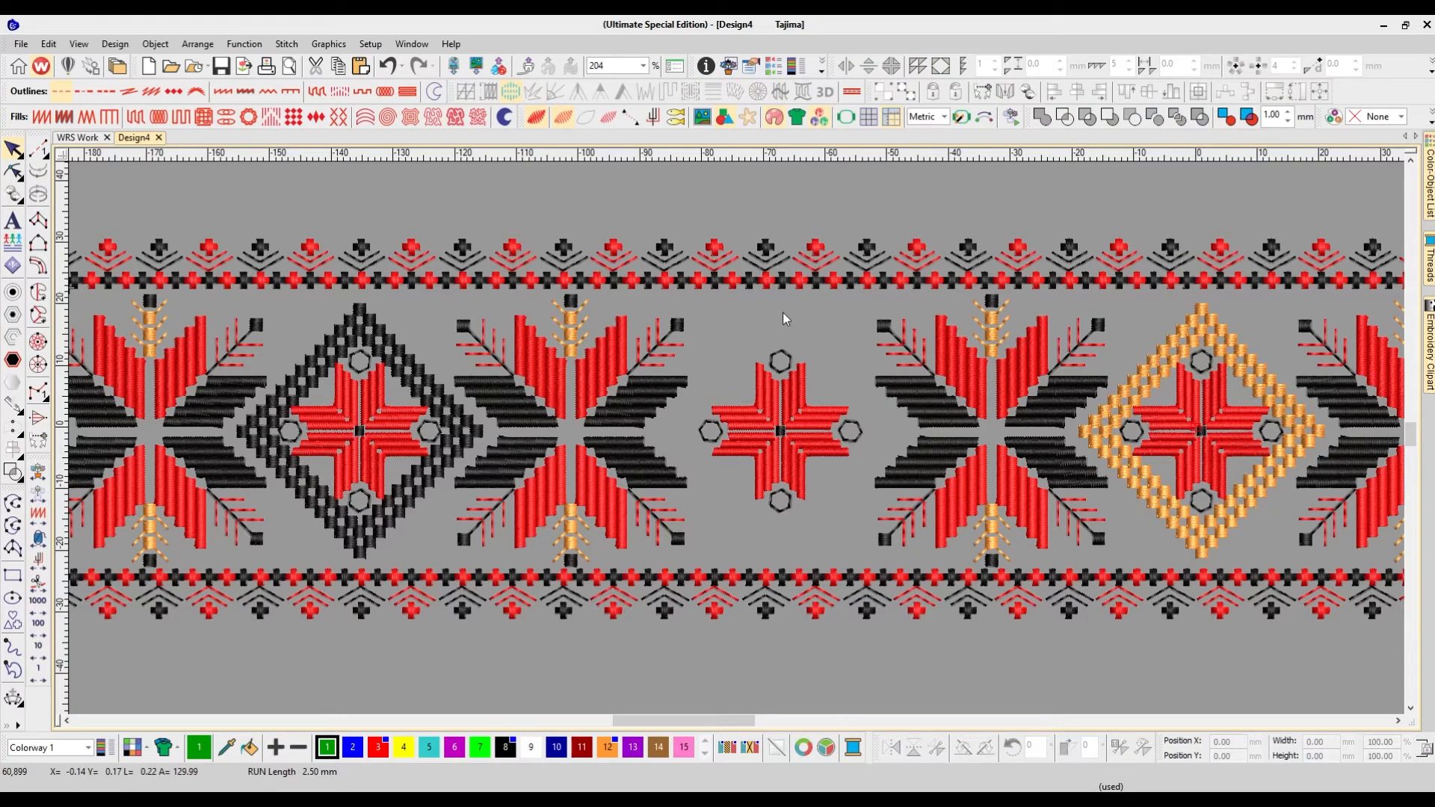
{"action": "key", "text": "ctrl+v"}
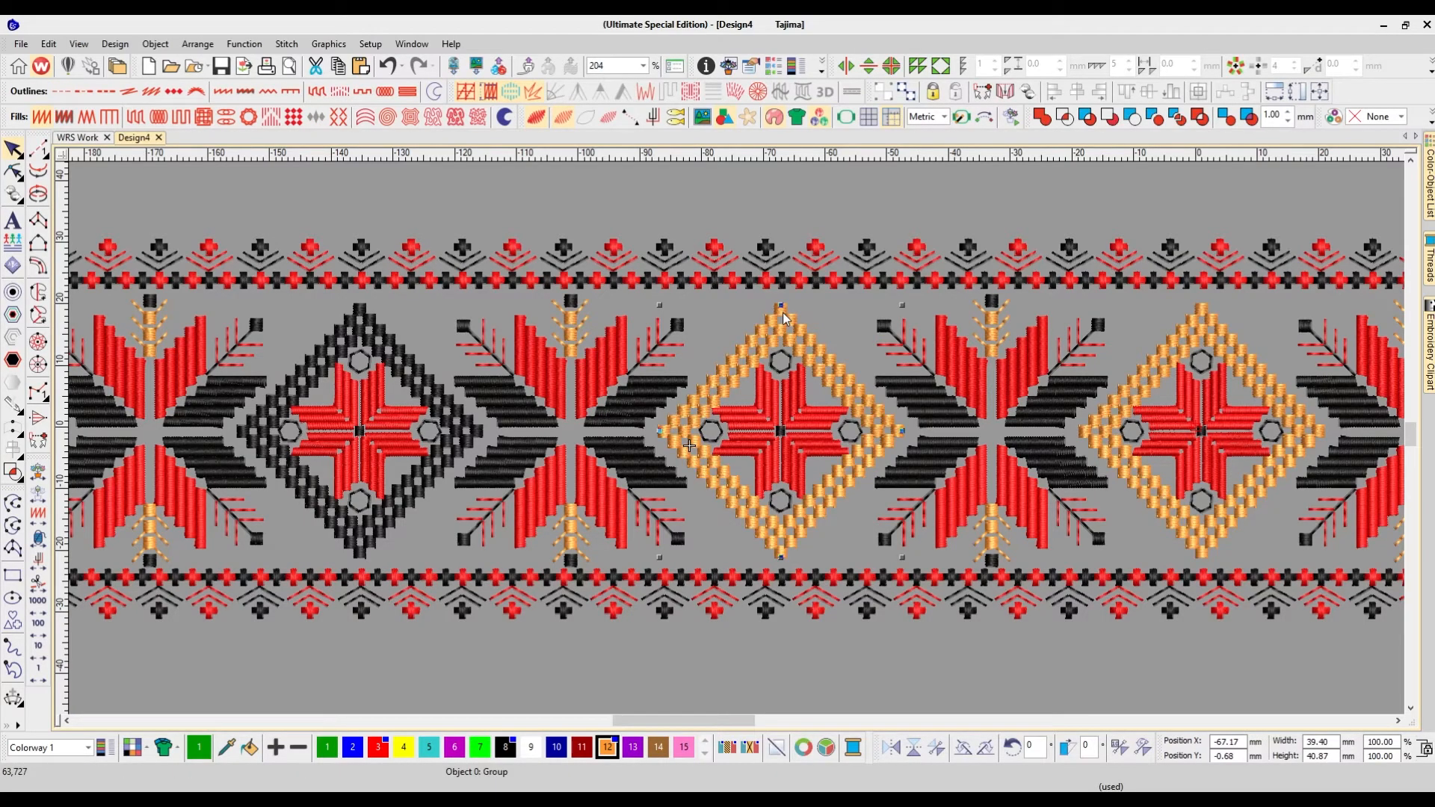
Step: Centre a copy of the orange frame on the third diamond from the band's right end and delete the black frame beneath it
{"action": "key", "text": "shift+z"}
{"action": "scroll", "coordinate": [953, 419], "scroll_direction": "left", "scroll_amount": 2}
{"action": "scroll", "coordinate": [955, 419], "scroll_direction": "left", "scroll_amount": 1}
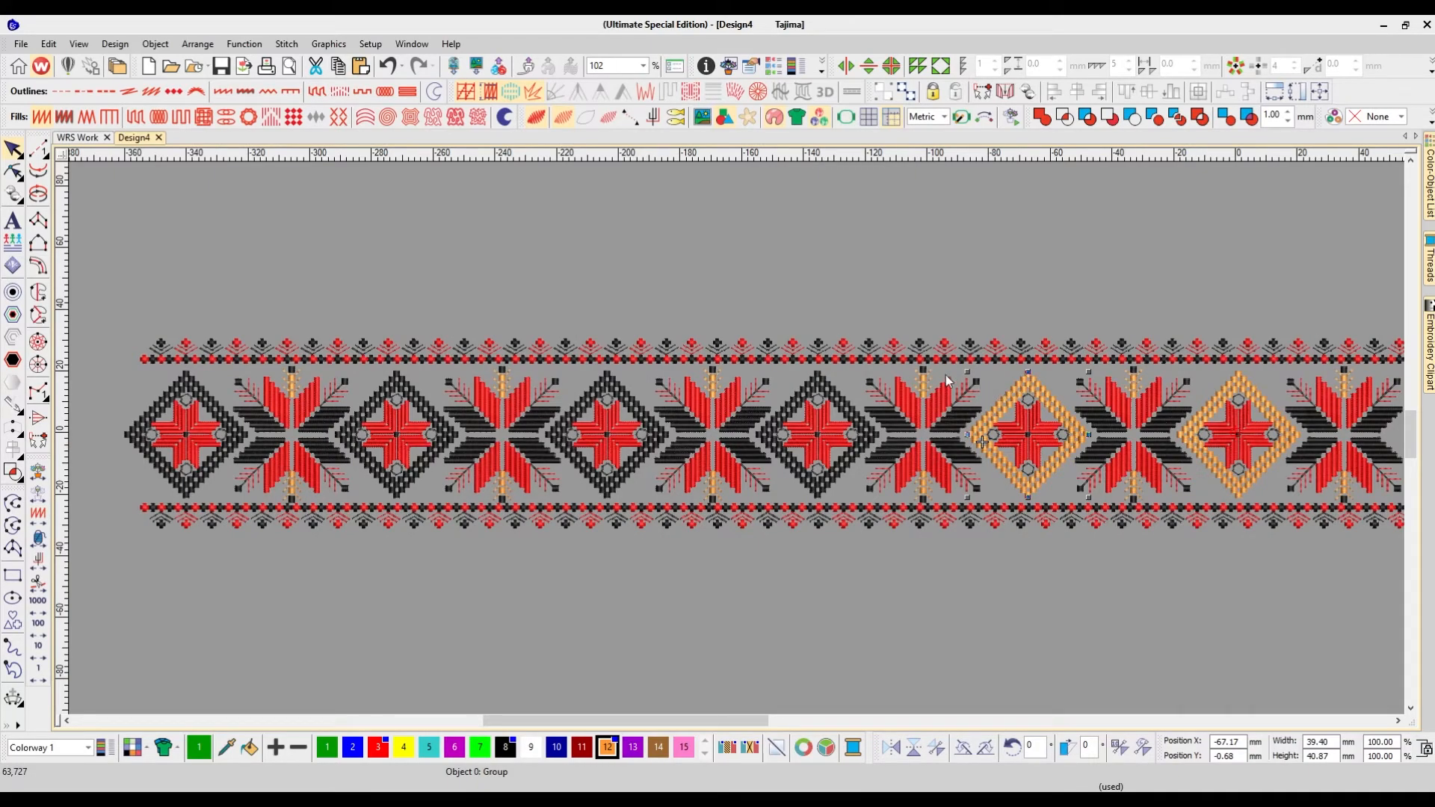
{"action": "left_click", "coordinate": [820, 376], "text": "ctrl"}
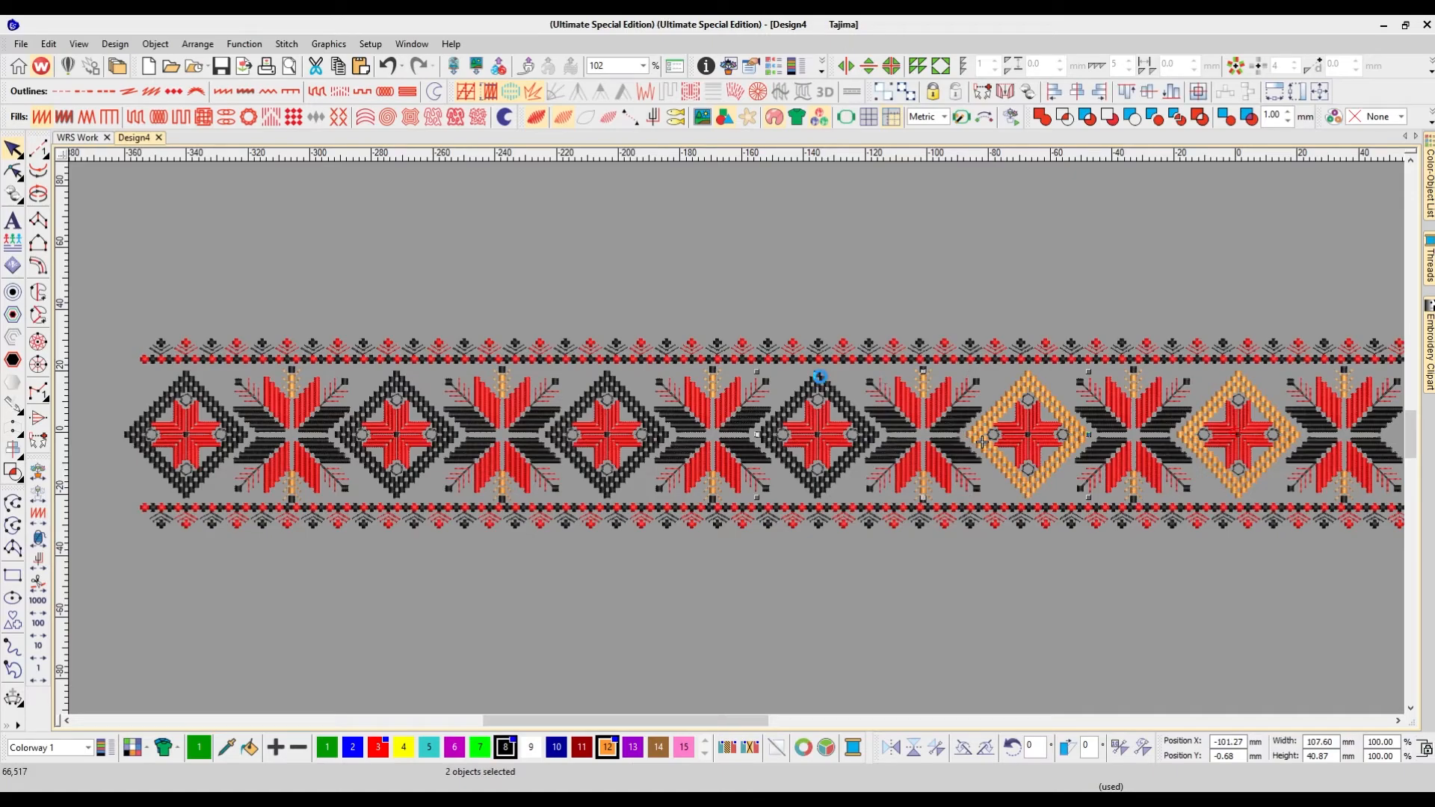
{"action": "key", "text": "c"}
{"action": "key", "text": "Escape"}
{"action": "left_click", "coordinate": [814, 388]}
{"action": "left_click", "coordinate": [814, 388]}
{"action": "key", "text": "Delete"}
Step: Replace the black frame of the fourth diamond from the band's right end with an orange frame copy centred exactly on it
{"action": "scroll", "coordinate": [1099, 417], "scroll_direction": "left", "scroll_amount": 3}
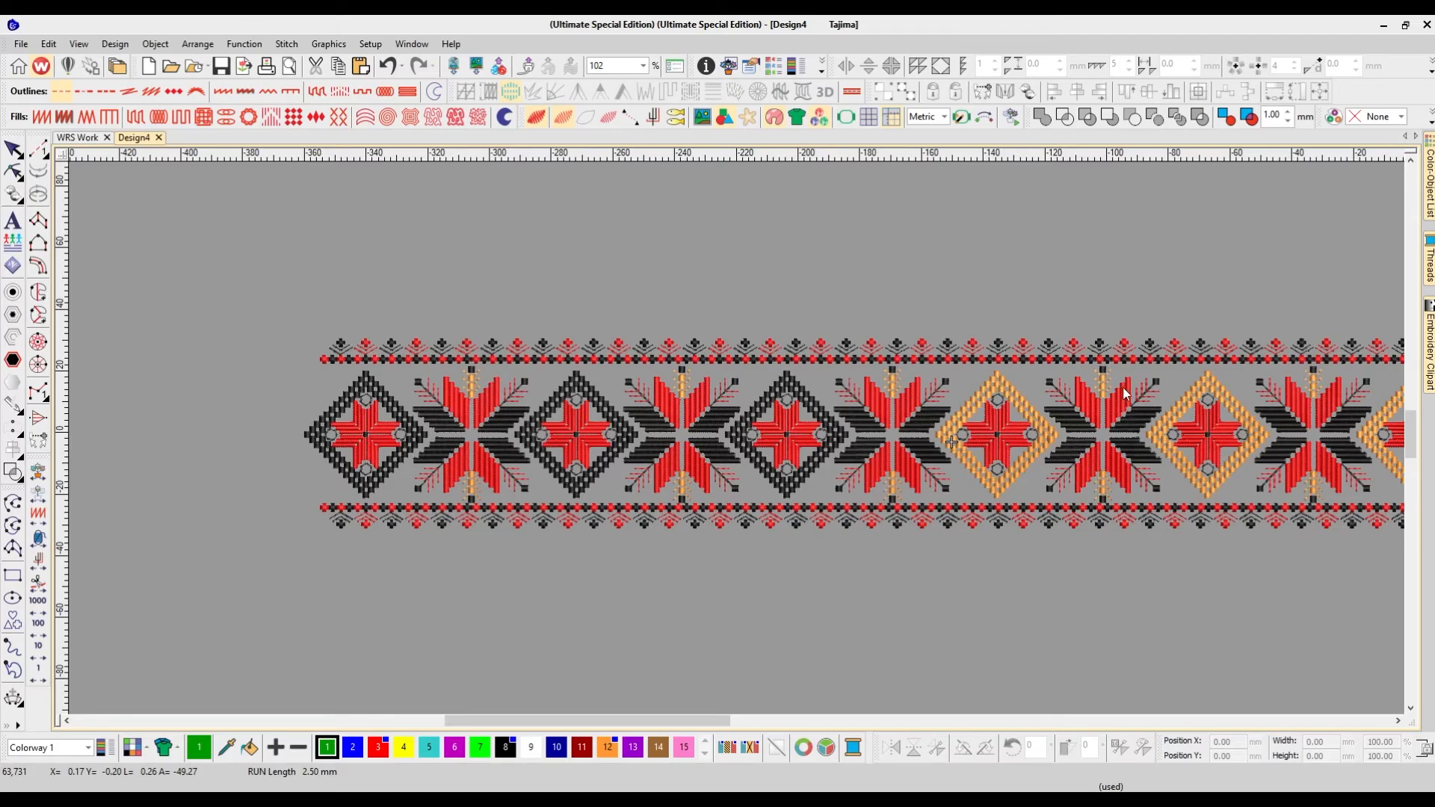
{"action": "left_click", "coordinate": [990, 382]}
{"action": "left_click", "coordinate": [792, 383], "text": "ctrl"}
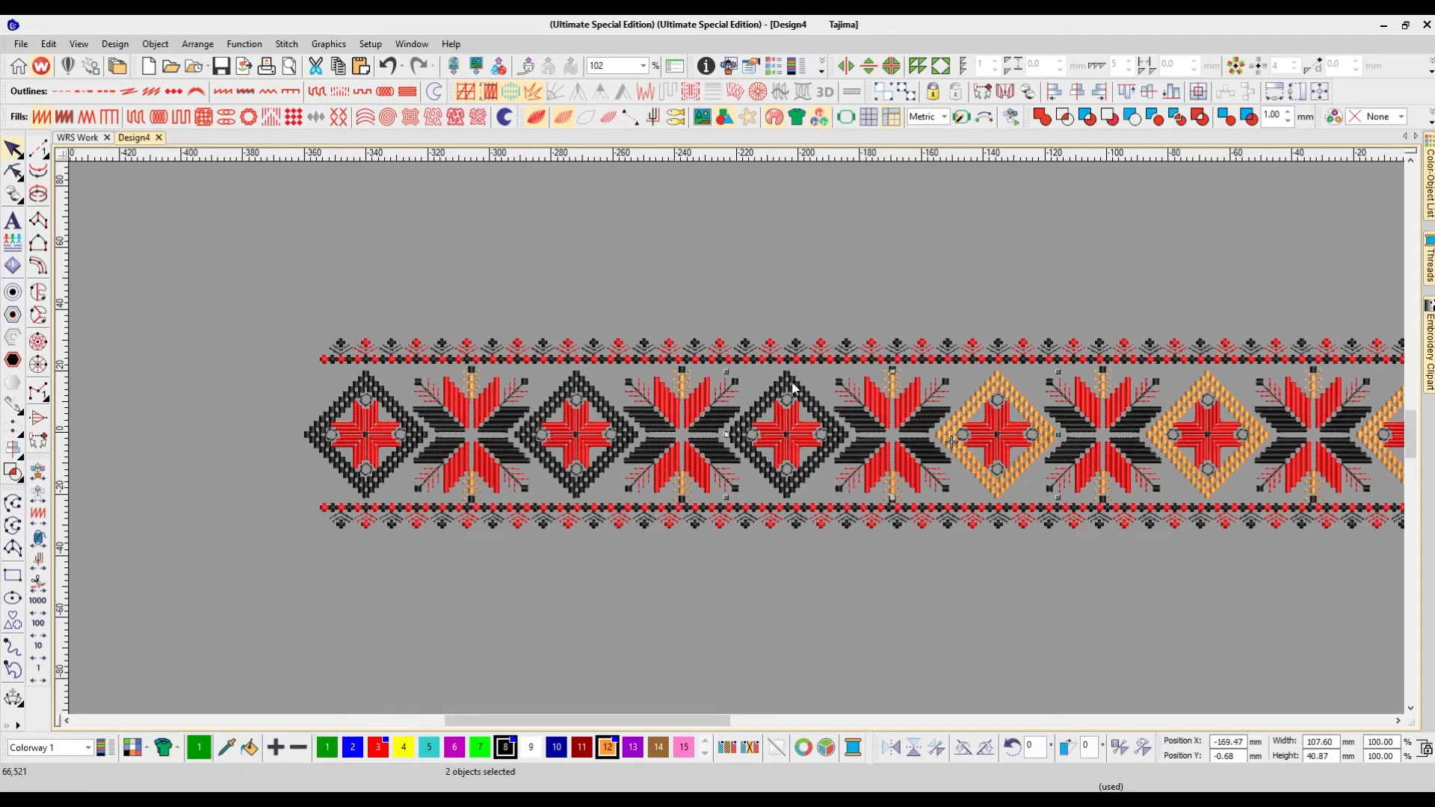
{"action": "key", "text": "c"}
{"action": "left_click", "coordinate": [800, 386]}
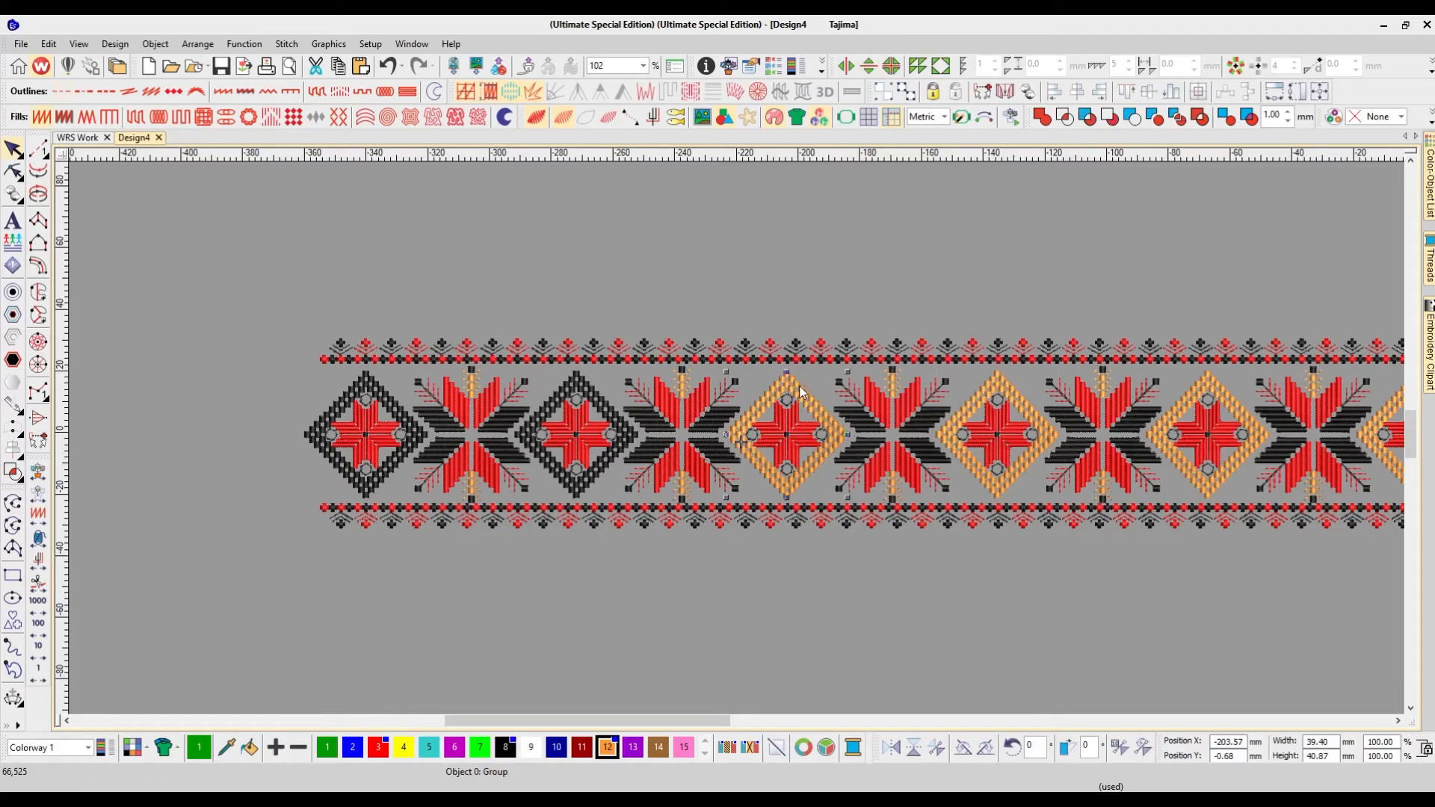
{"action": "key", "text": "ctrl+x"}
{"action": "left_click", "coordinate": [800, 385]}
{"action": "key", "text": "Delete"}
{"action": "key", "text": "ctrl+v"}
Step: Duplicate the orange frame, centre the copy on the second diamond from the band's left end, and remove that diamond's black frame
{"action": "key", "text": "ctrl+v"}
{"action": "left_click", "coordinate": [579, 384], "text": "ctrl"}
{"action": "key", "text": "c"}
{"action": "key", "text": "Escape"}
{"action": "left_click", "coordinate": [577, 384]}
{"action": "key", "text": "ctrl+x"}
{"action": "left_click", "coordinate": [577, 383]}
{"action": "key", "text": "Delete"}
{"action": "key", "text": "ctrl+v"}
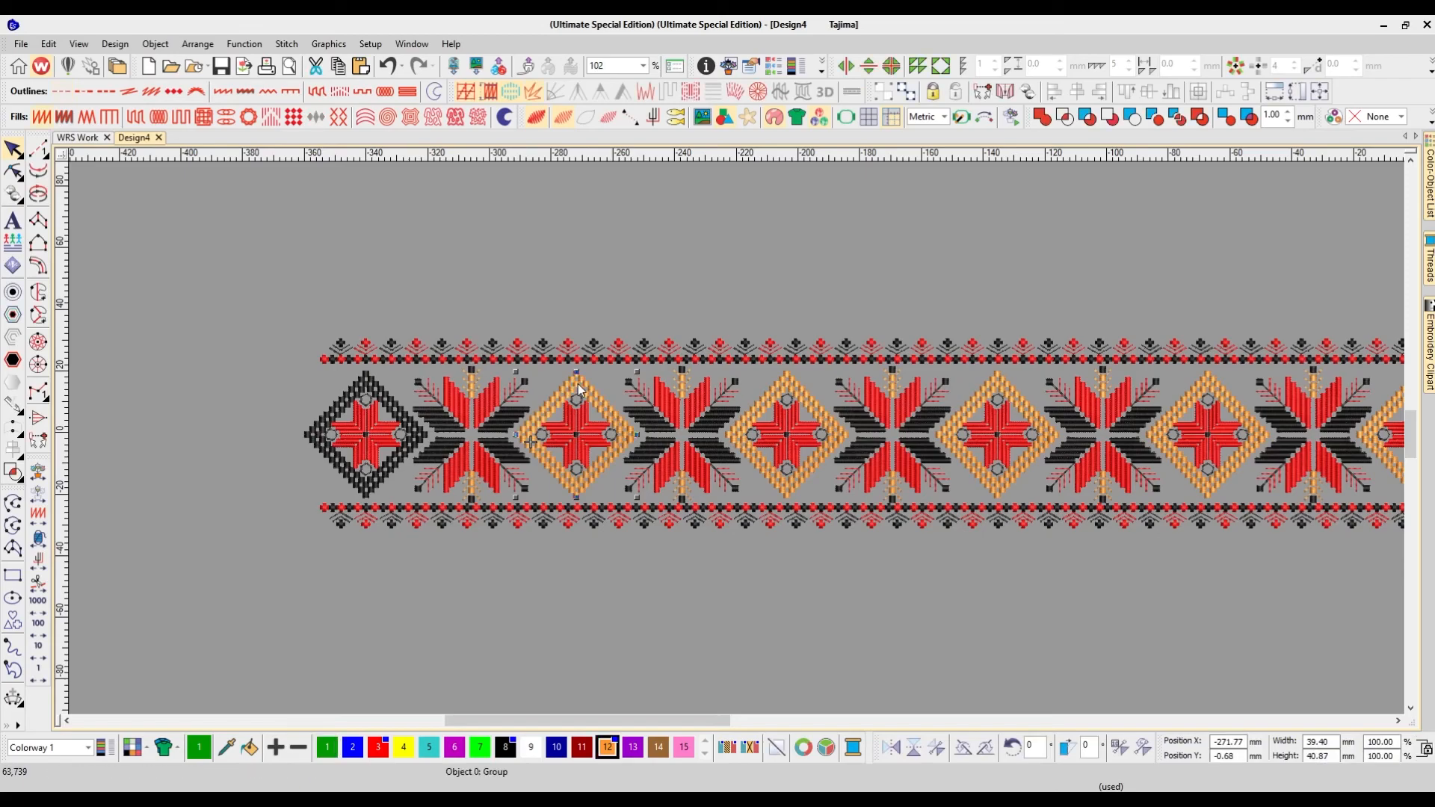
Step: Centre an orange frame copy on the leftmost diamond of the band, remove its black frame, and clear the selection
{"action": "left_click", "coordinate": [366, 381], "text": "ctrl"}
{"action": "key", "text": "c"}
{"action": "key", "text": "Escape"}
{"action": "left_click", "coordinate": [369, 383]}
{"action": "key", "text": "ctrl+x"}
{"action": "left_click", "coordinate": [370, 382]}
{"action": "key", "text": "Delete"}
{"action": "key", "text": "ctrl+v"}
{"action": "key", "text": "Escape"}
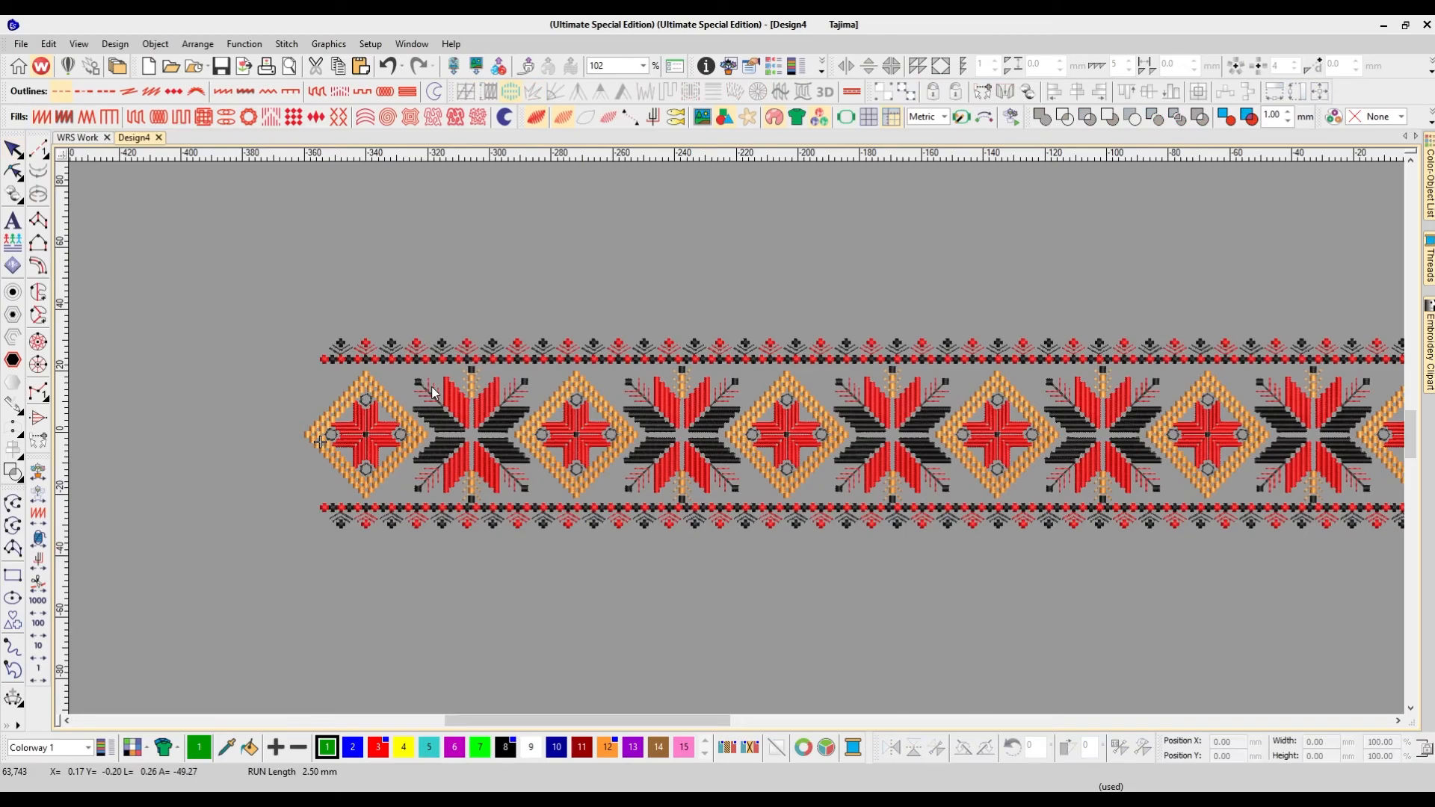
Step: Inspect the band's right end and neighbouring motifs up close, and return to a view of the whole design
{"action": "key", "text": "0"}
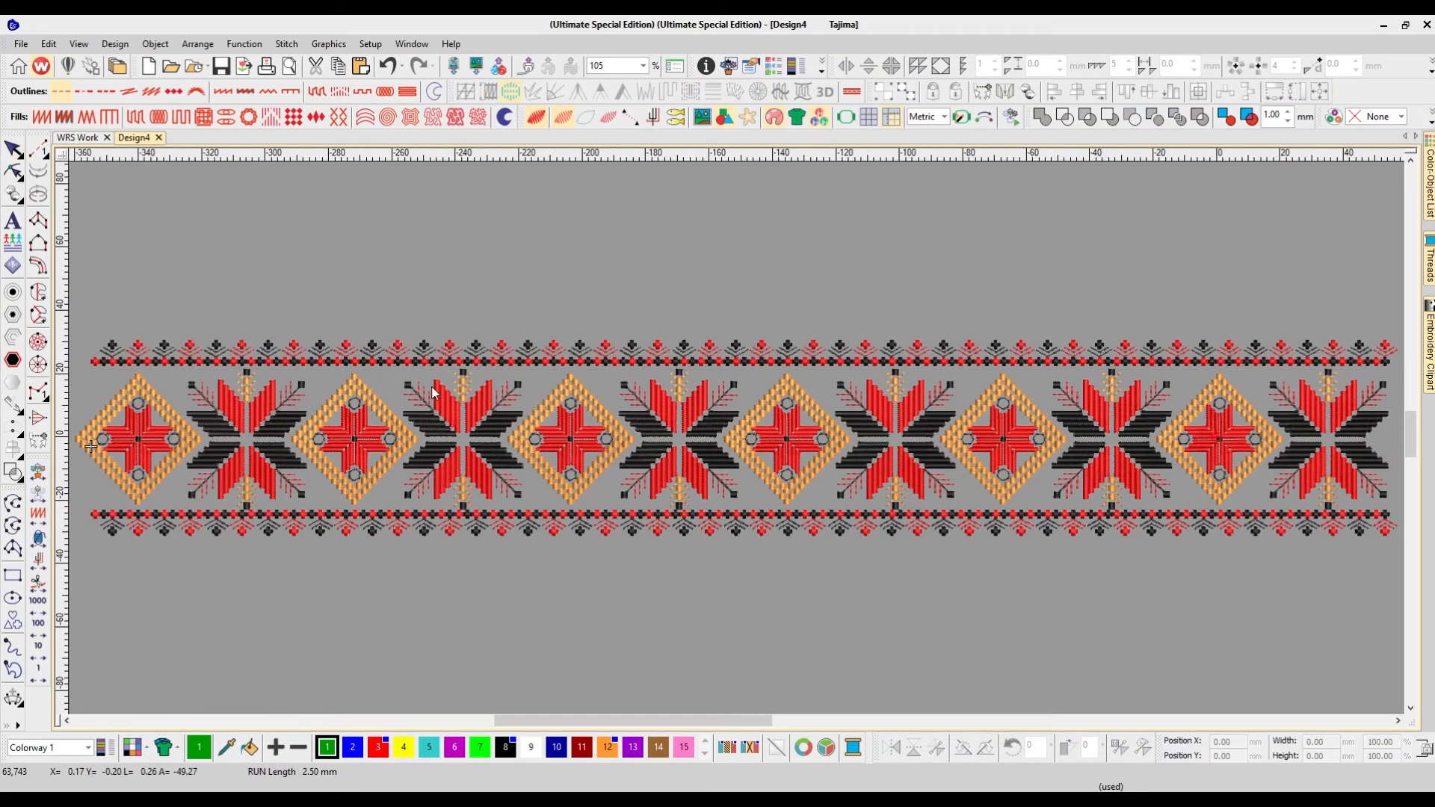
{"action": "key", "text": "b"}
{"action": "scroll", "coordinate": [936, 497], "scroll_direction": "right", "scroll_amount": 3}
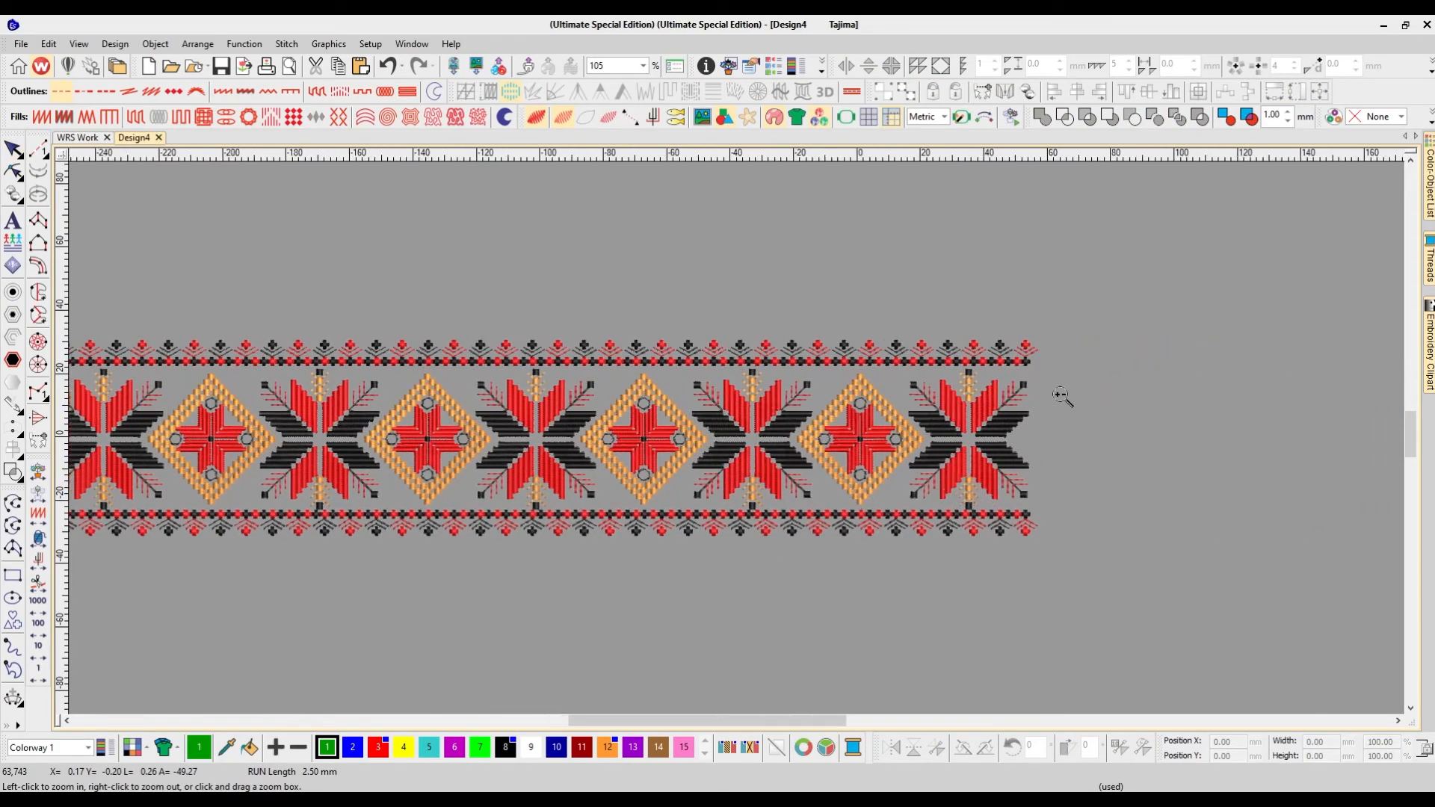
{"action": "left_click_drag", "start_coordinate": [1059, 329], "coordinate": [883, 556]}
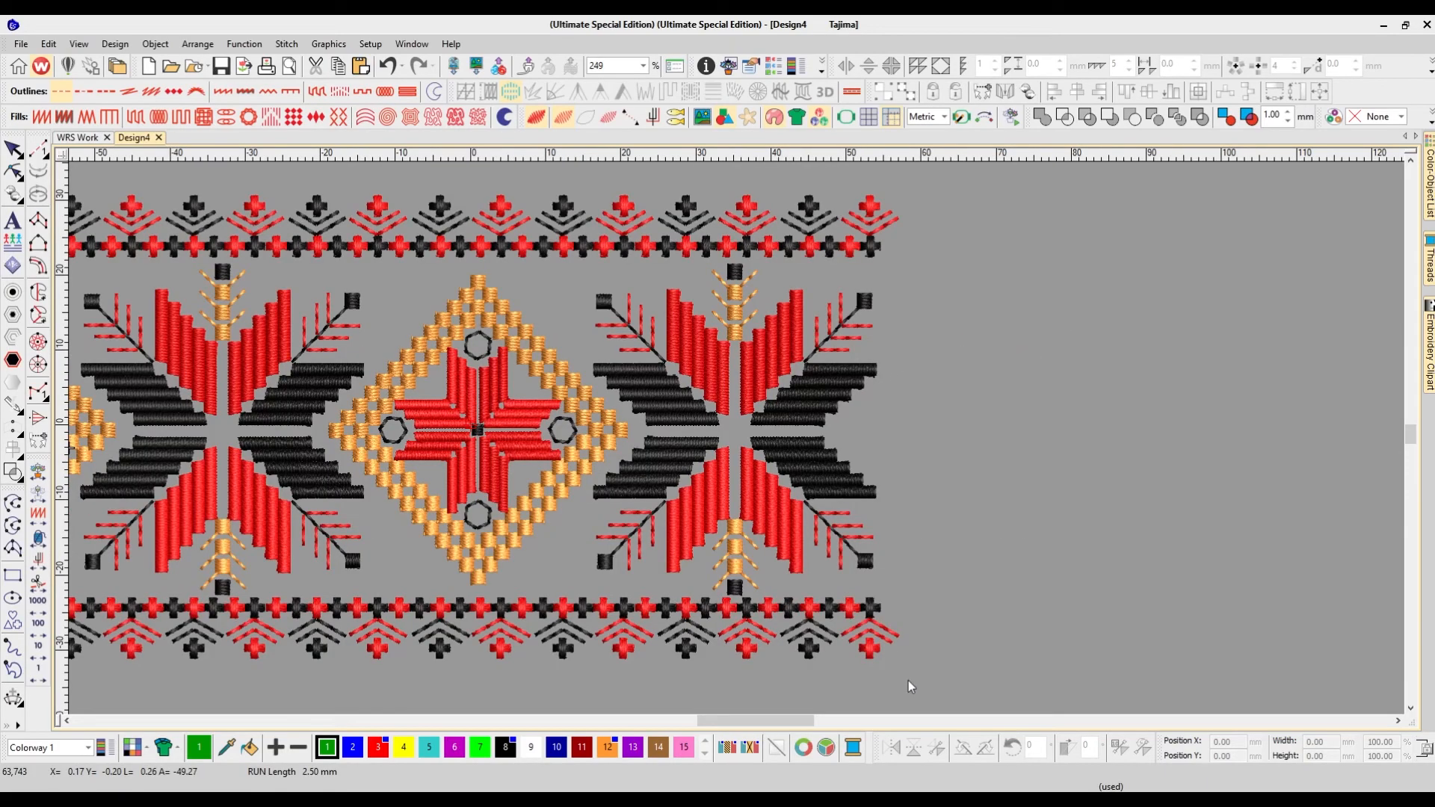
{"action": "left_click_drag", "start_coordinate": [790, 723], "coordinate": [591, 723]}
{"action": "key", "text": "0"}
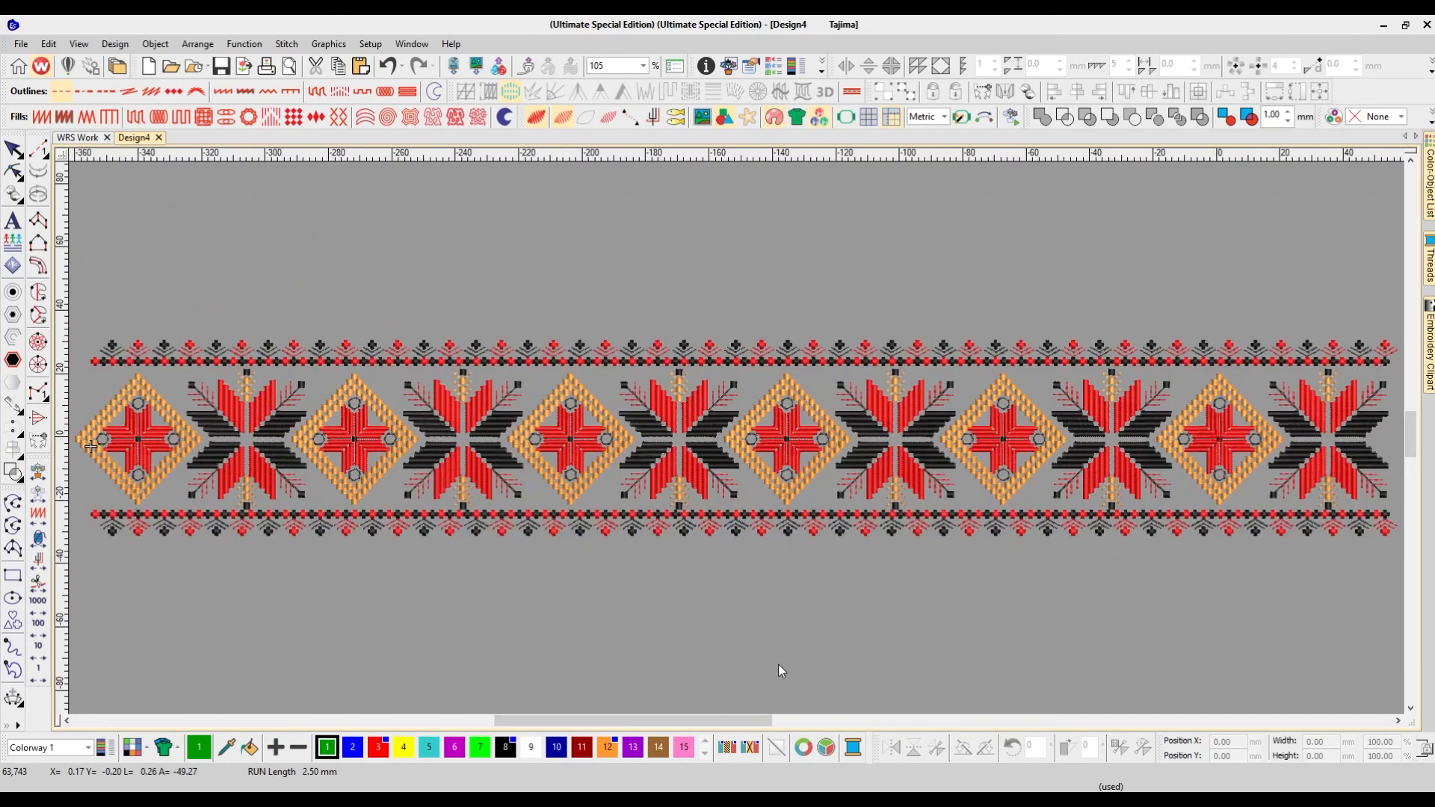